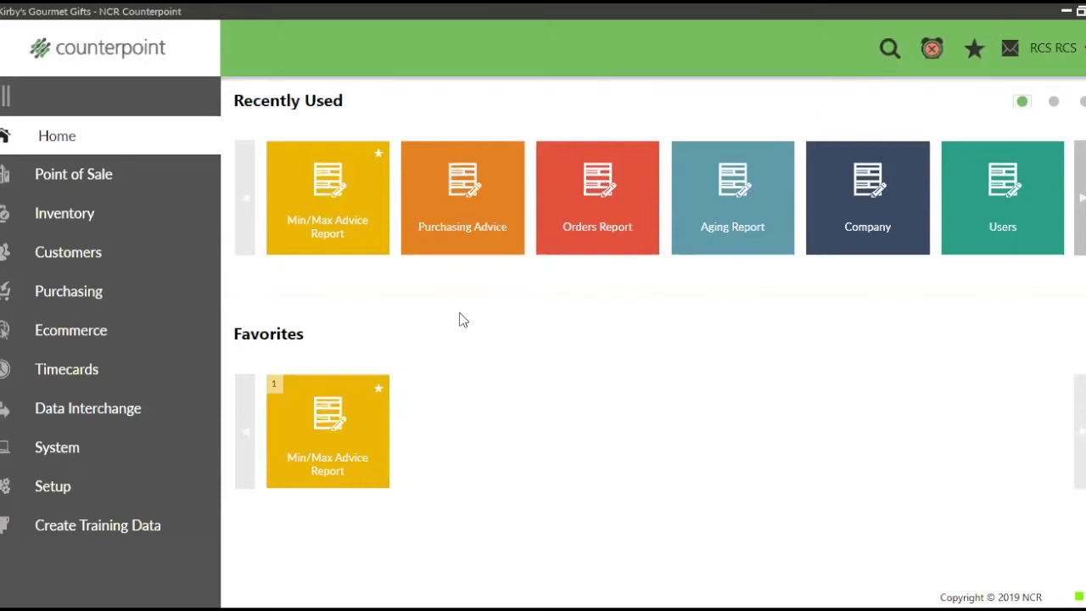
- Open Purchasing Advice under Purchase Requests and review the available report types, keeping Maximum selected
{"action": "left_click", "coordinate": [88, 293]}
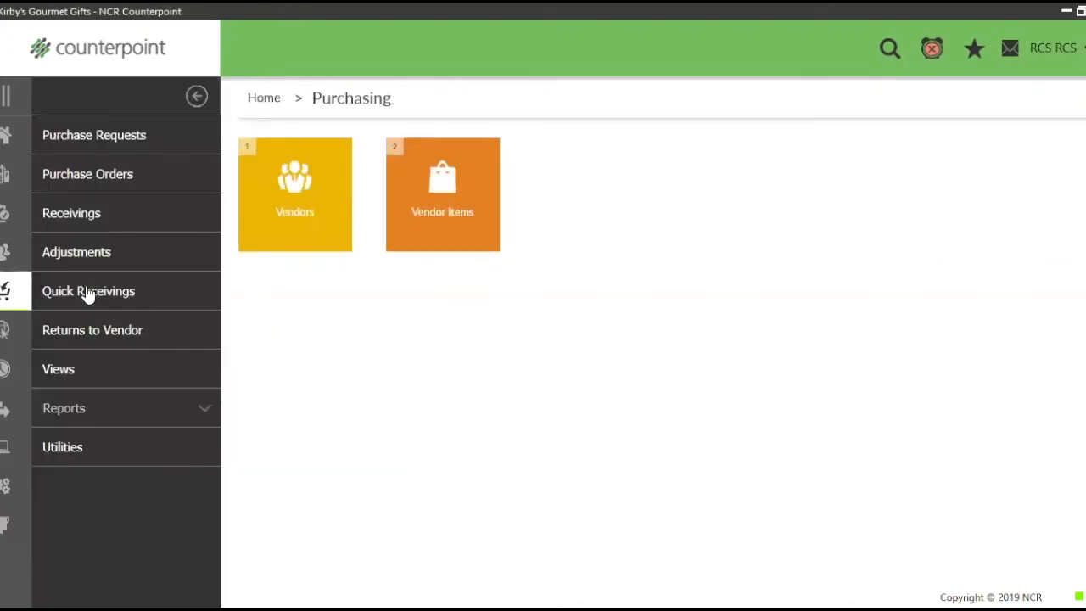
{"action": "left_click", "coordinate": [111, 141]}
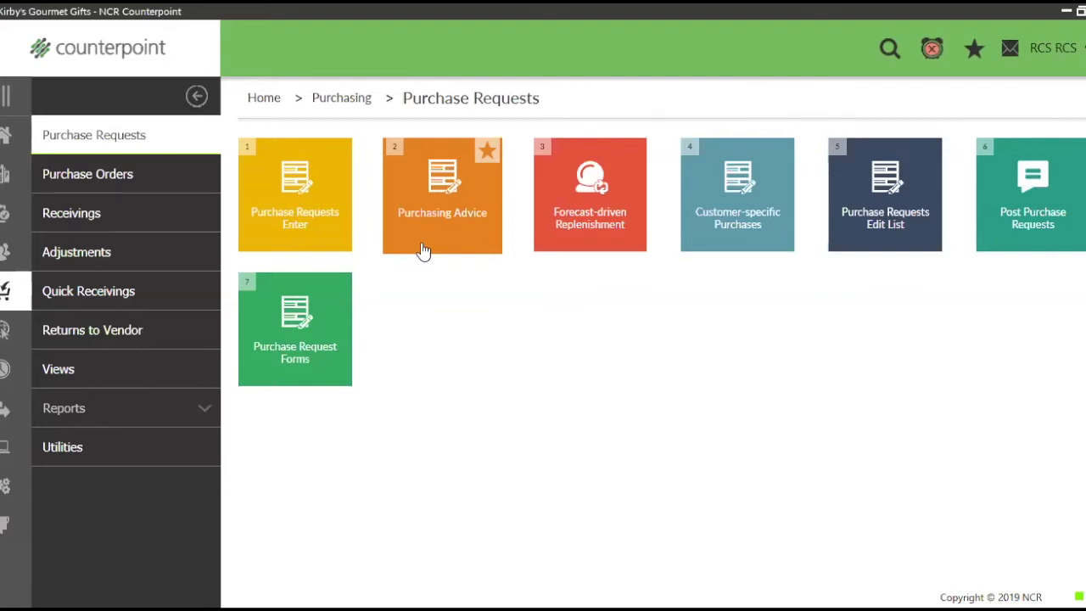
{"action": "left_click", "coordinate": [423, 249]}
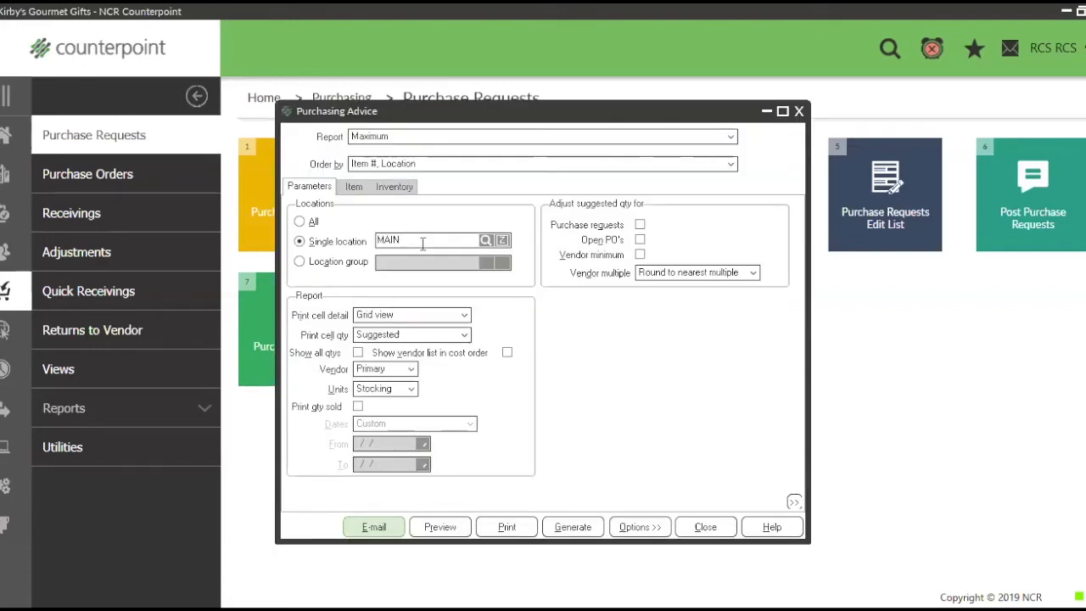
{"action": "left_click", "coordinate": [432, 139]}
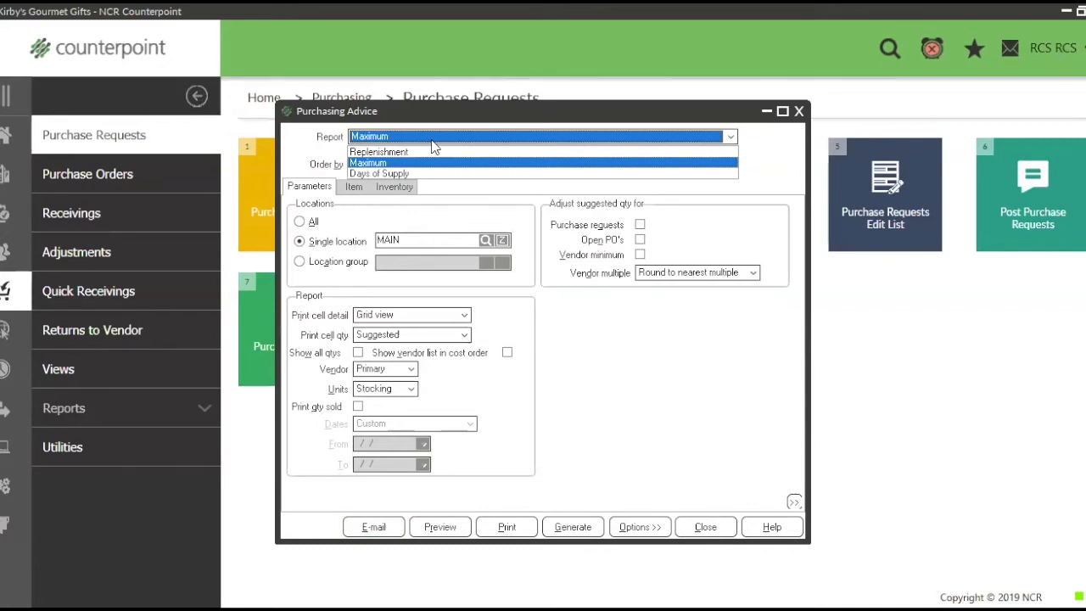
{"action": "left_click", "coordinate": [431, 141]}
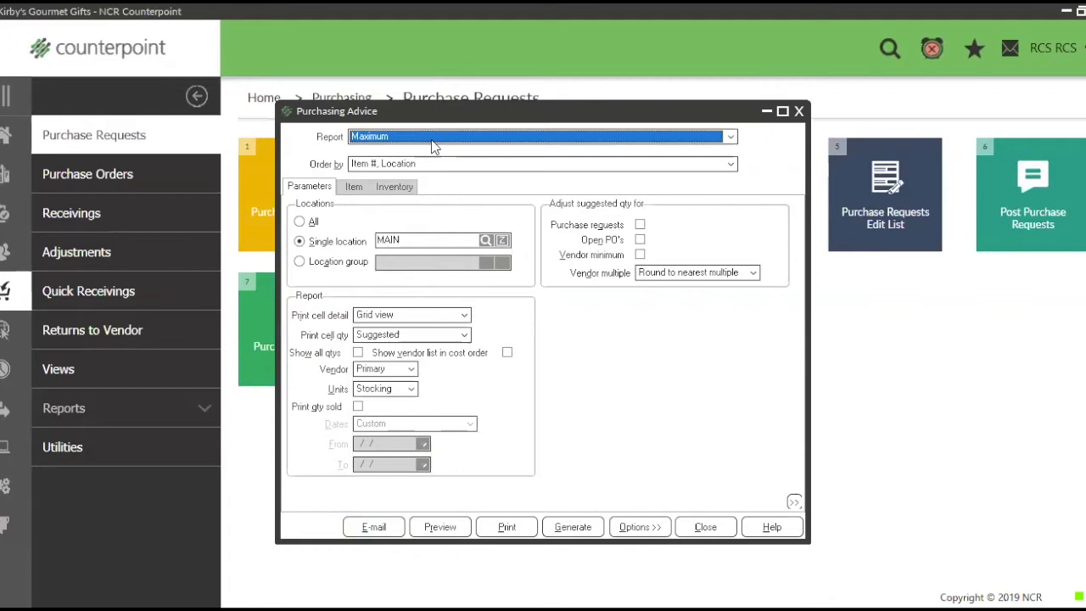
- Open the inventory records in table view and check the minimum and maximum quantities of item 100001 at the MAIN location
{"action": "left_click", "coordinate": [4, 222]}
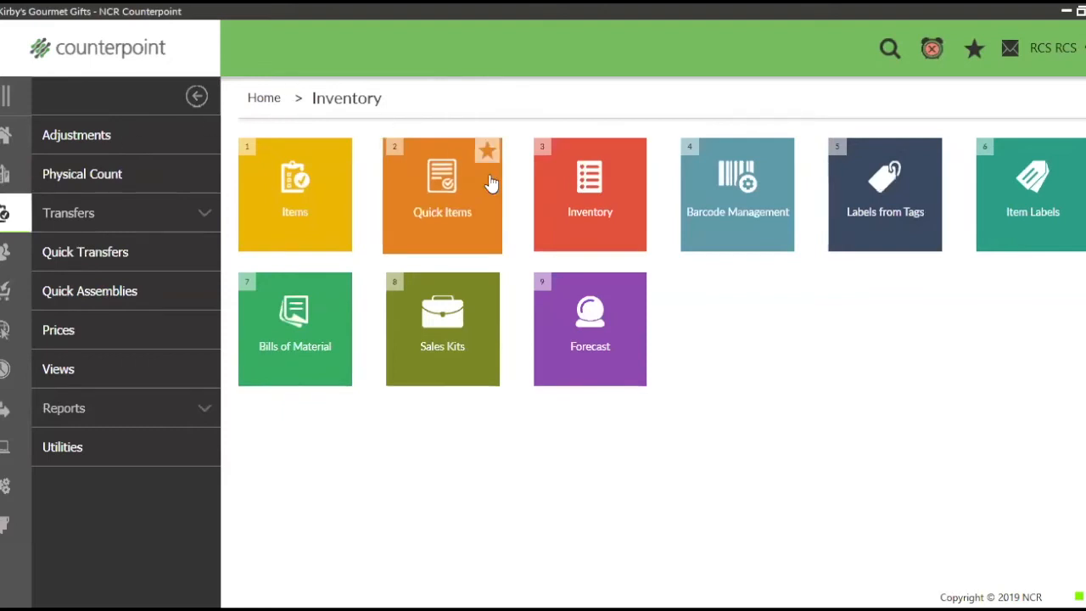
{"action": "left_click", "coordinate": [577, 215]}
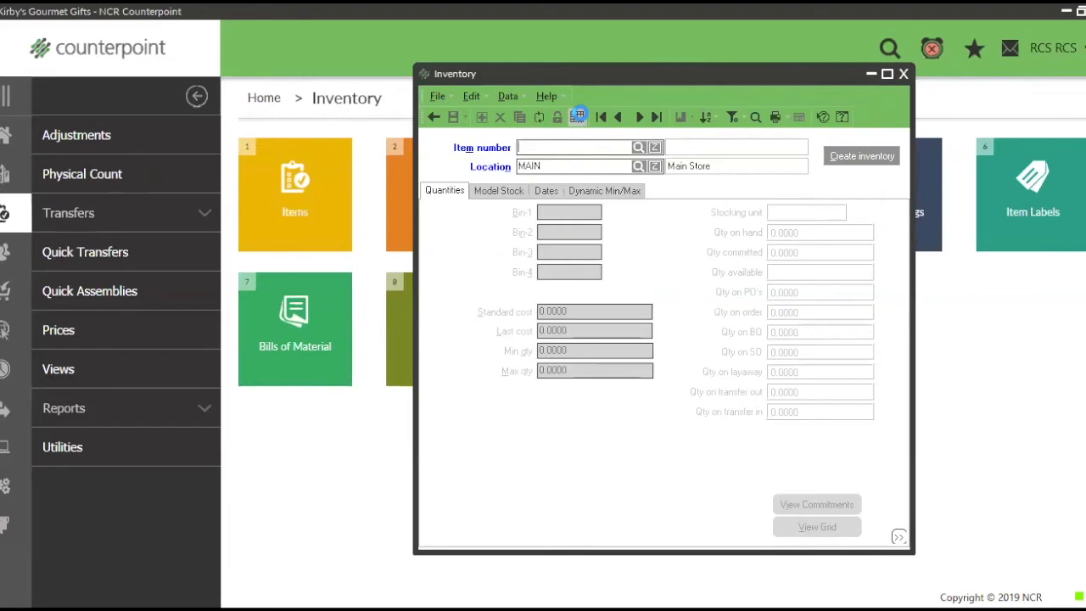
{"action": "left_click", "coordinate": [578, 115]}
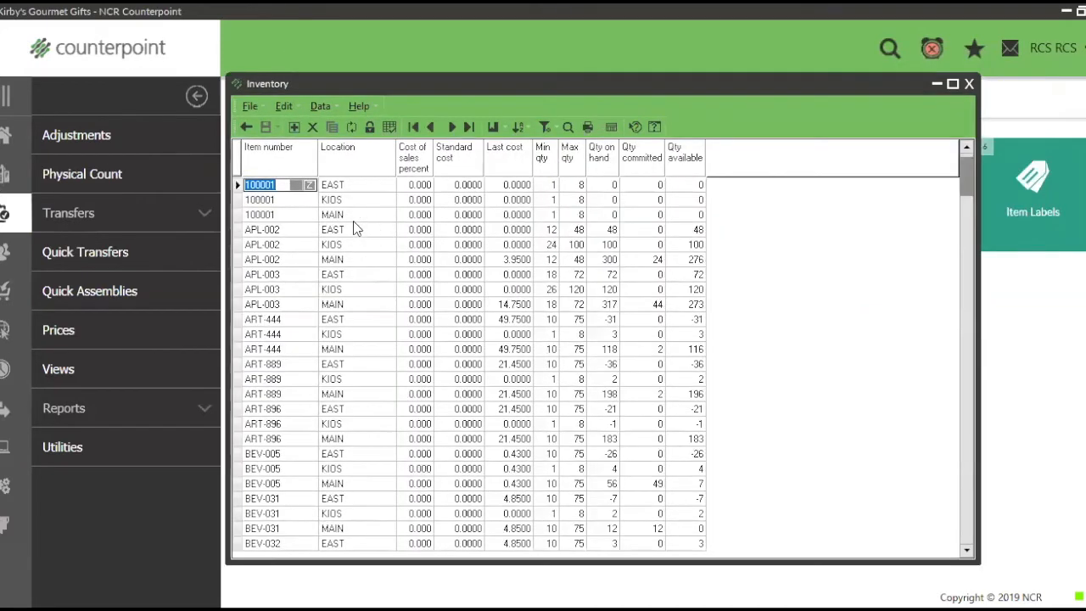
{"action": "left_click", "coordinate": [353, 221]}
{"action": "key", "text": "Tab"}
{"action": "key", "text": "Tab"}
{"action": "key", "text": "Tab"}
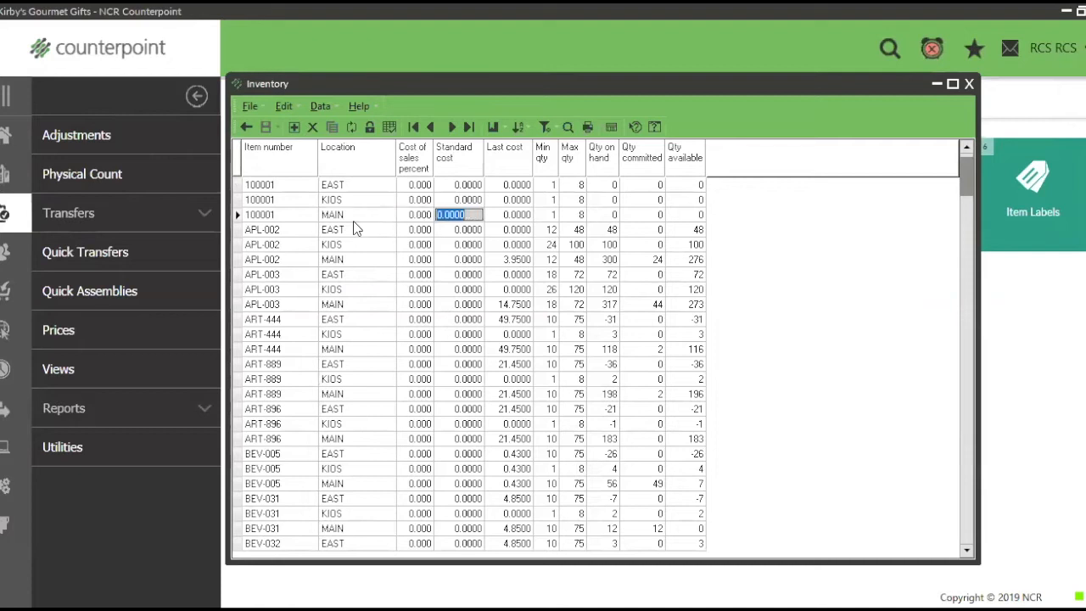
{"action": "key", "text": "Tab"}
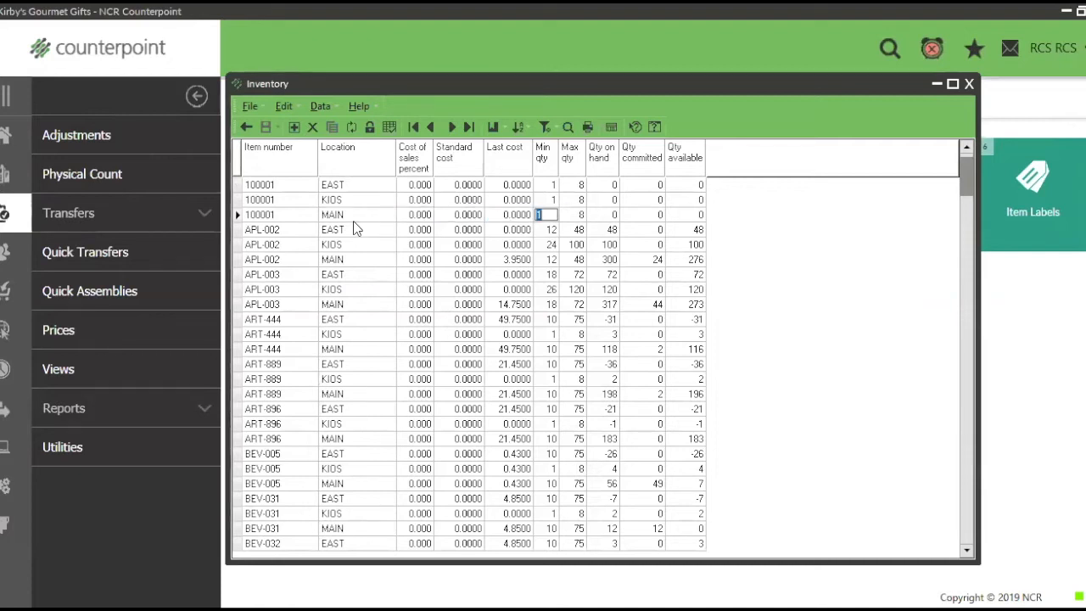
{"action": "key", "text": "Tab"}
{"action": "key", "text": "shift+Tab"}
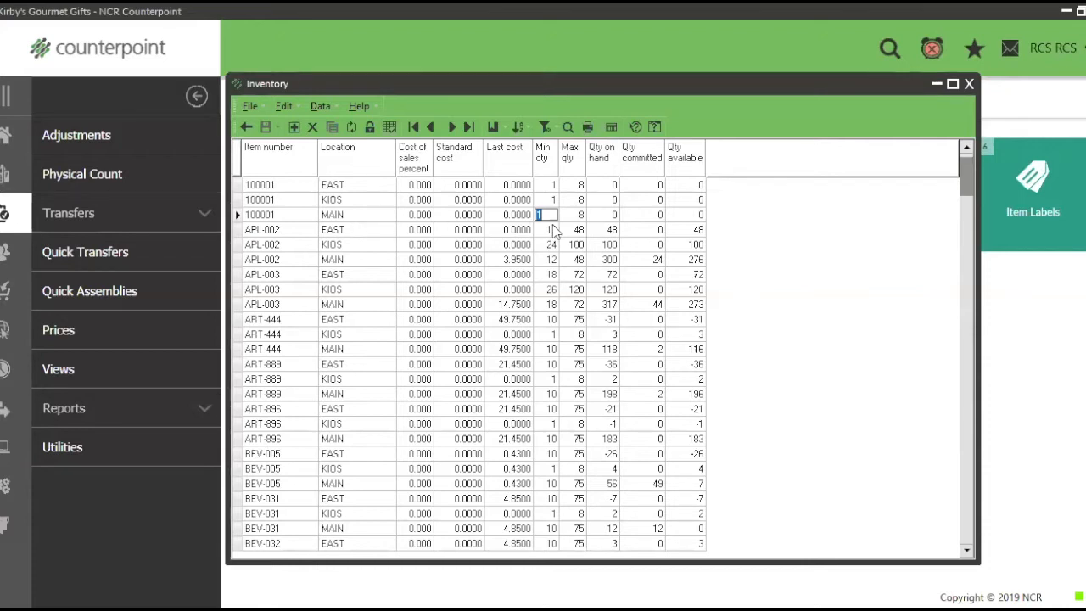
{"action": "left_click", "coordinate": [574, 214]}
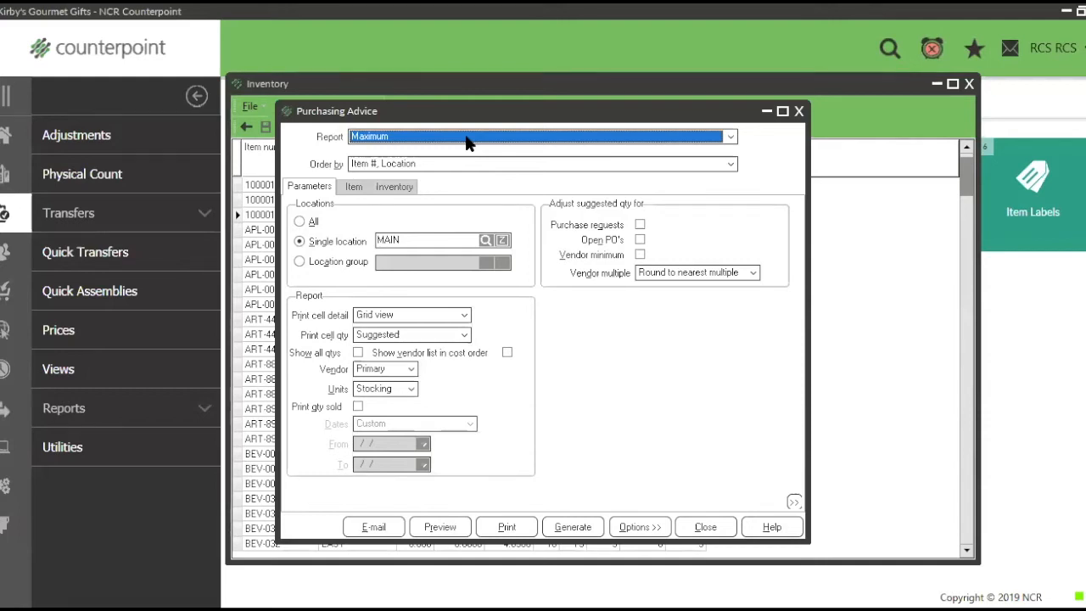
- Try ordering the Purchasing Advice report by Location, Item #, and return it to Item #, Location
{"action": "left_click", "coordinate": [404, 167]}
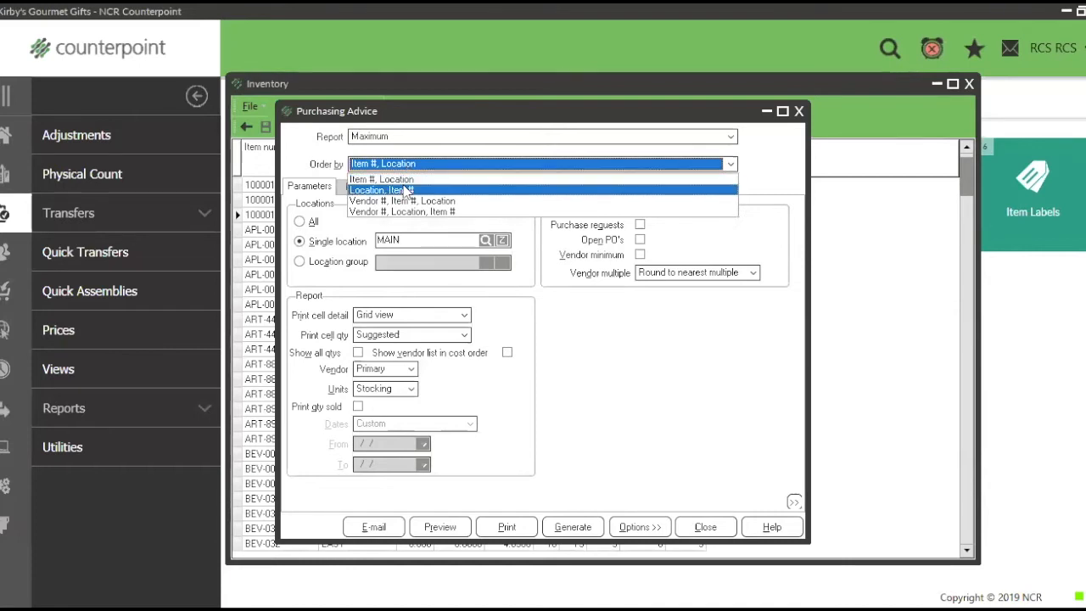
{"action": "left_click", "coordinate": [406, 191]}
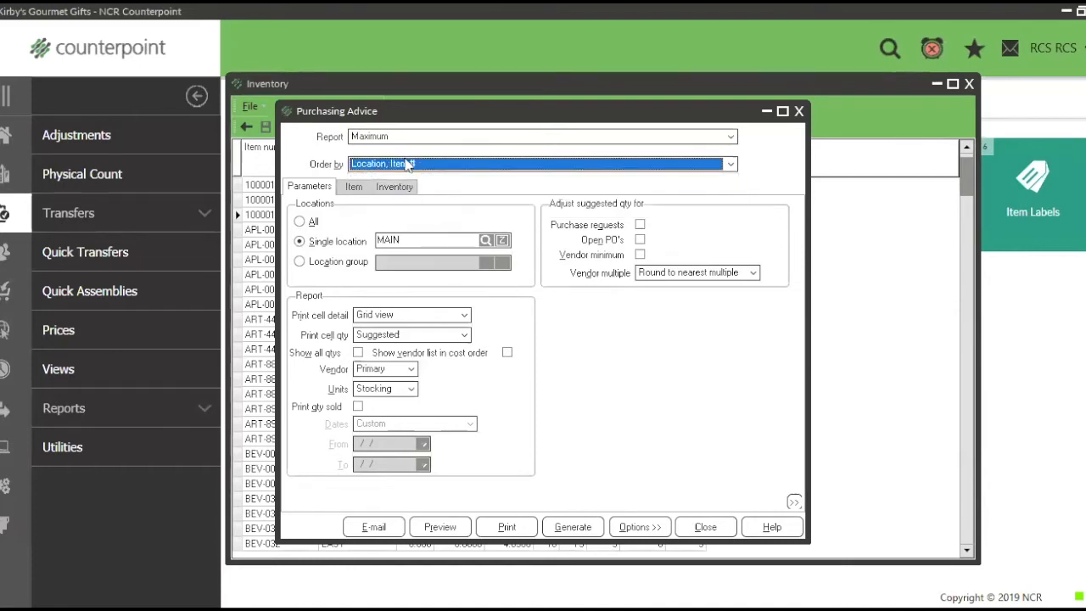
{"action": "left_click", "coordinate": [408, 164]}
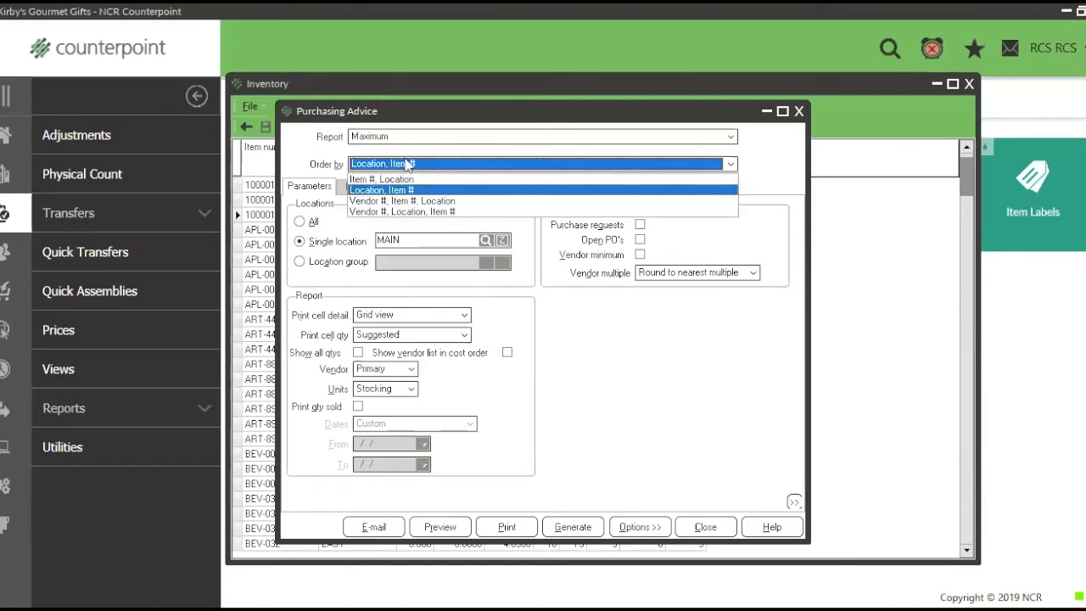
{"action": "left_click", "coordinate": [626, 361]}
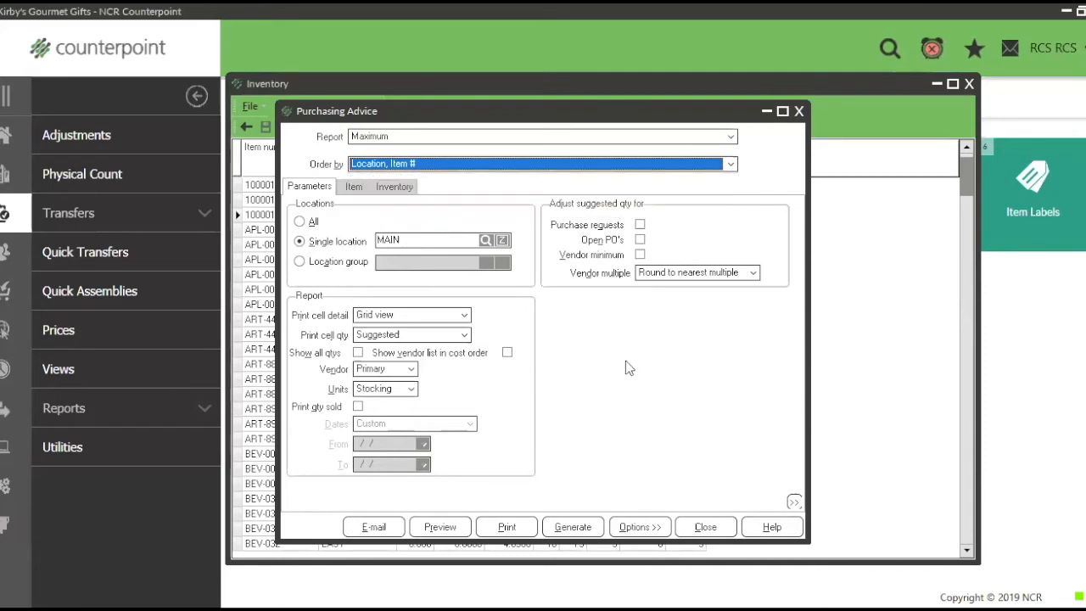
{"action": "left_click", "coordinate": [396, 167]}
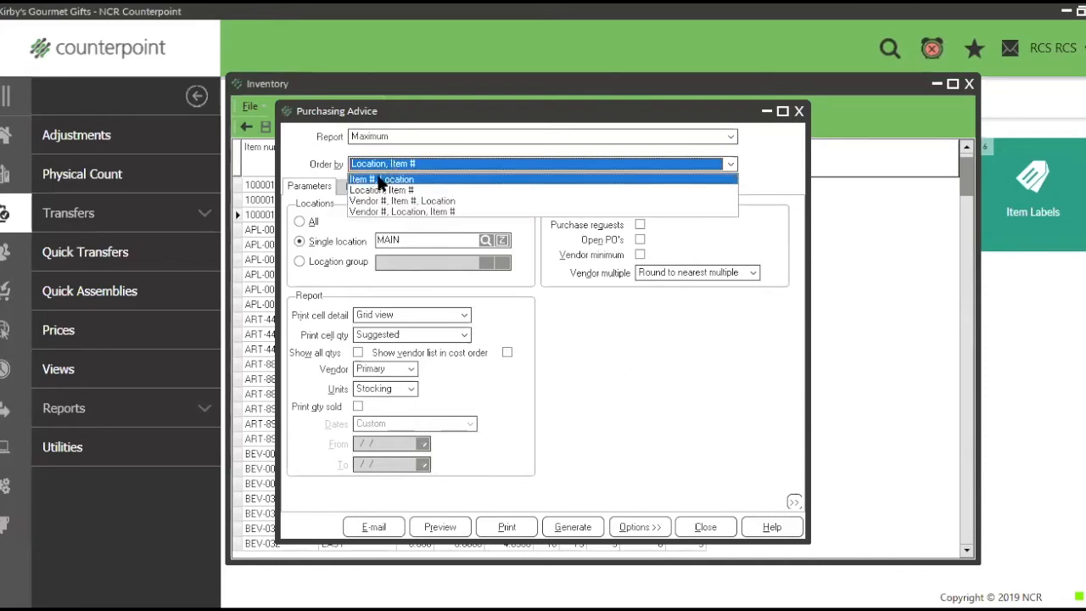
{"action": "left_click", "coordinate": [380, 181]}
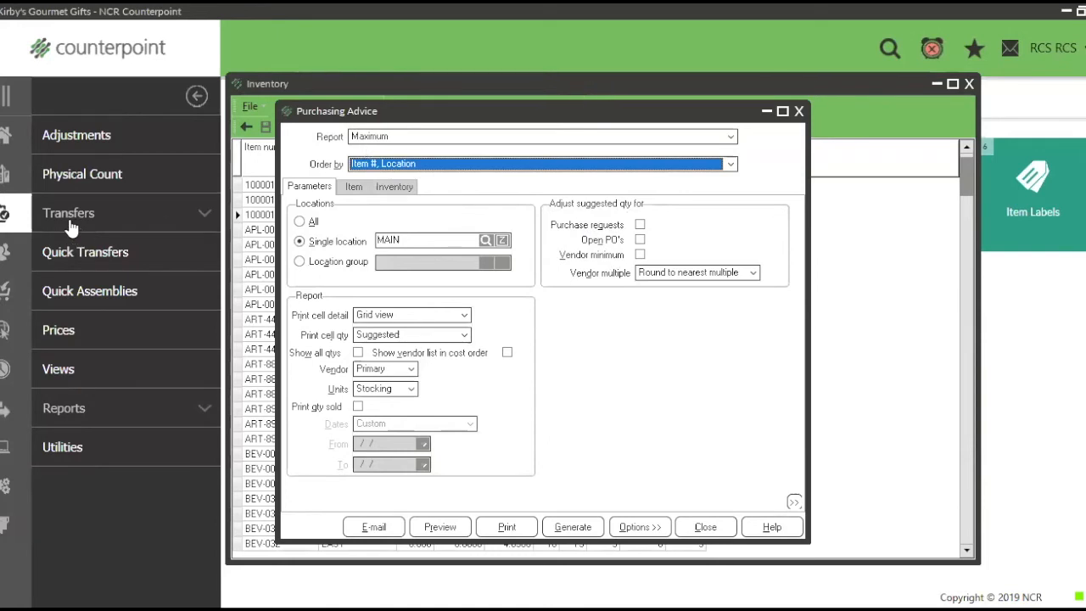
- Open Vendor Items, load the first vendor item record and view its purchasing details
{"action": "left_click", "coordinate": [7, 293]}
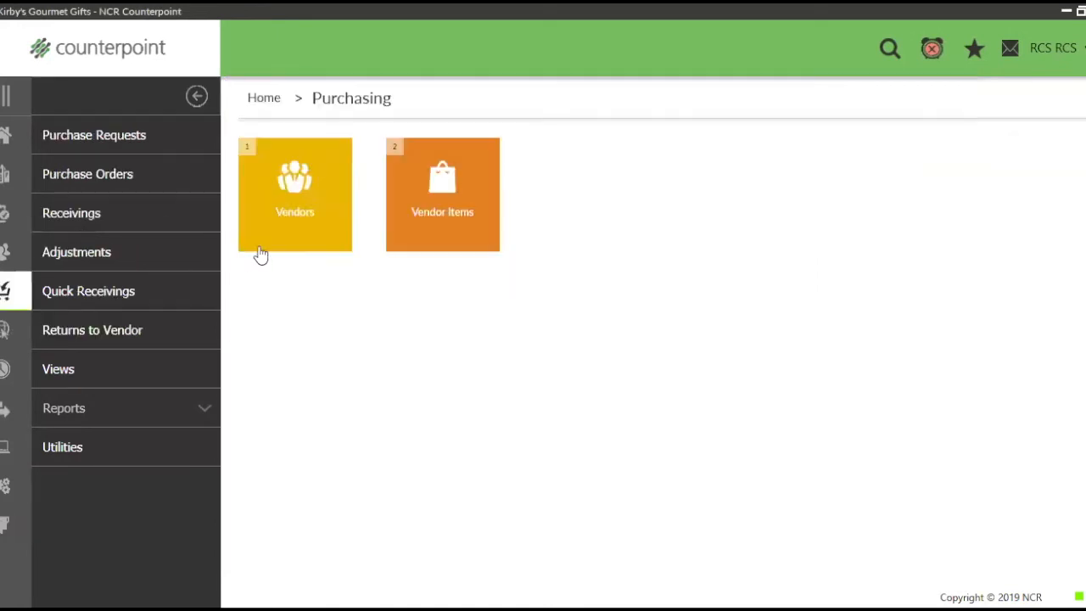
{"action": "left_click", "coordinate": [427, 245]}
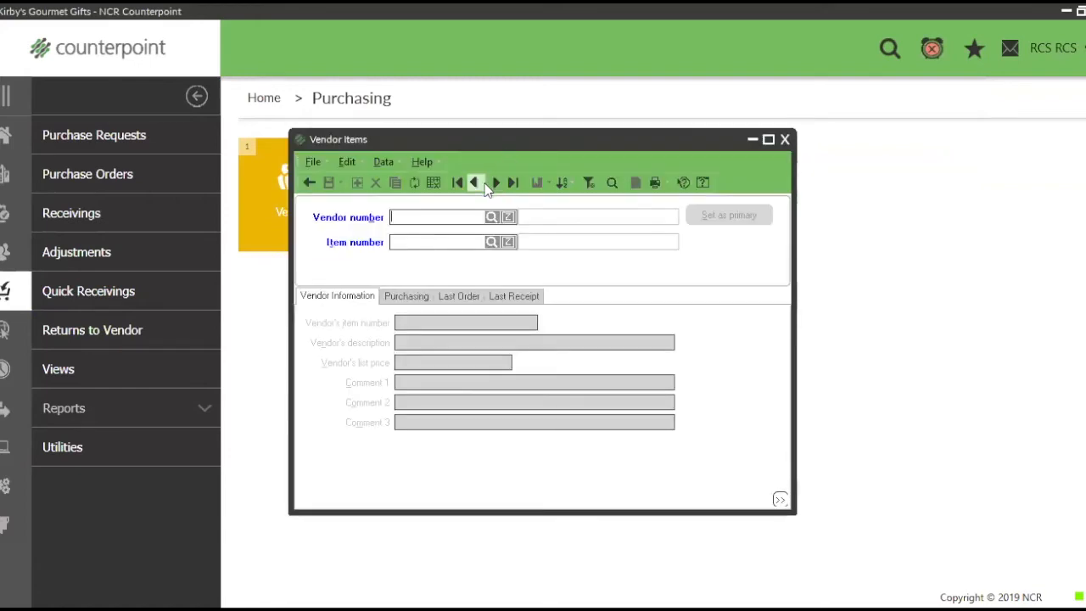
{"action": "left_click", "coordinate": [495, 183]}
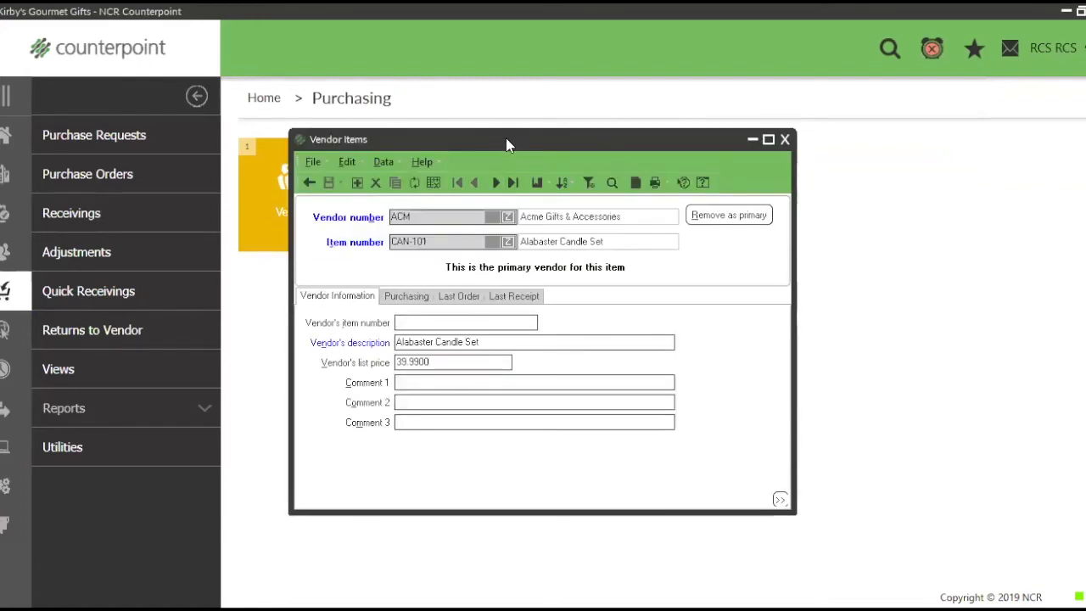
{"action": "left_click_drag", "start_coordinate": [507, 136], "coordinate": [502, 102]}
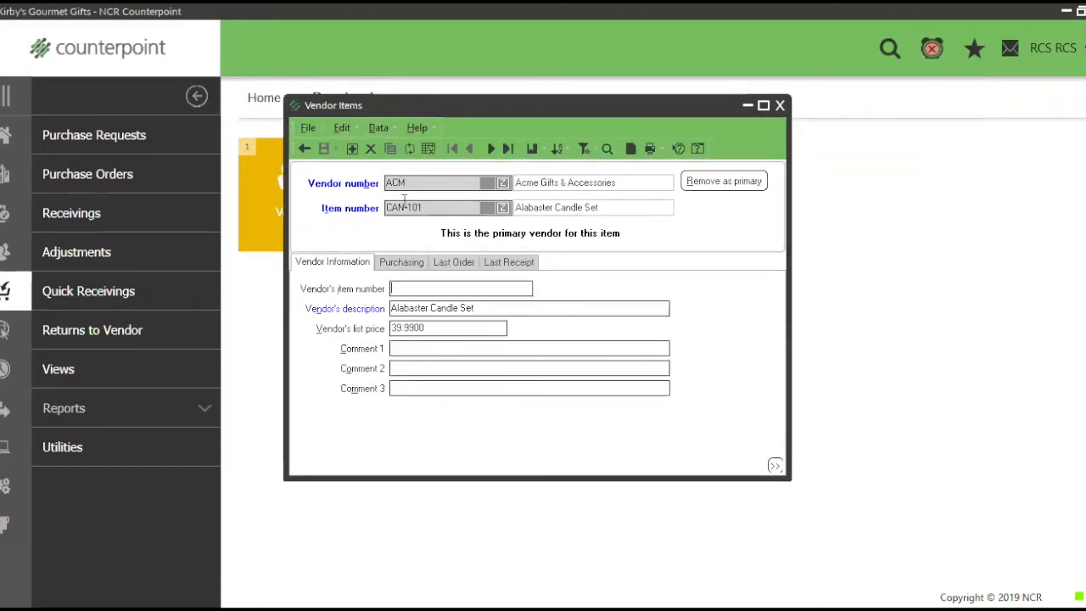
{"action": "left_click", "coordinate": [401, 263]}
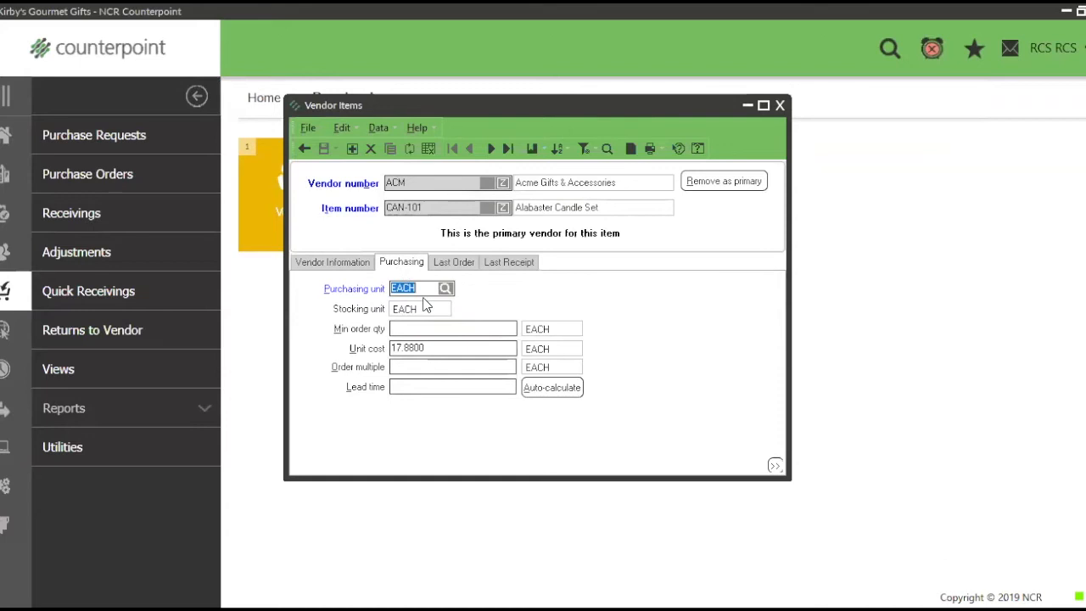
- Enter an order multiple of 12 for the vendor item and discard the edit
{"action": "left_click", "coordinate": [433, 329]}
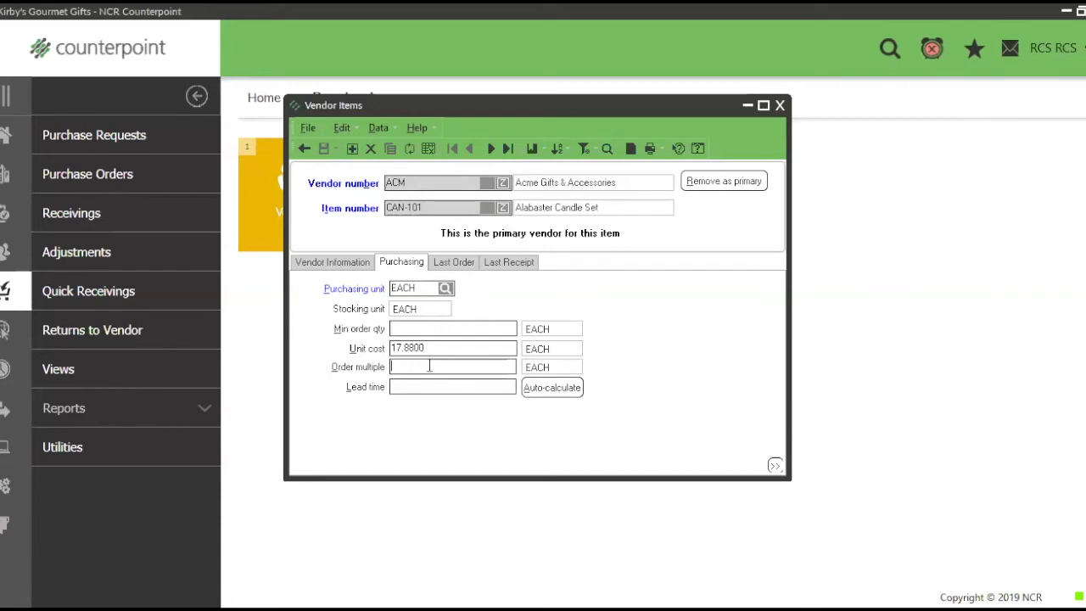
{"action": "left_click", "coordinate": [430, 365]}
{"action": "type", "text": "12"}
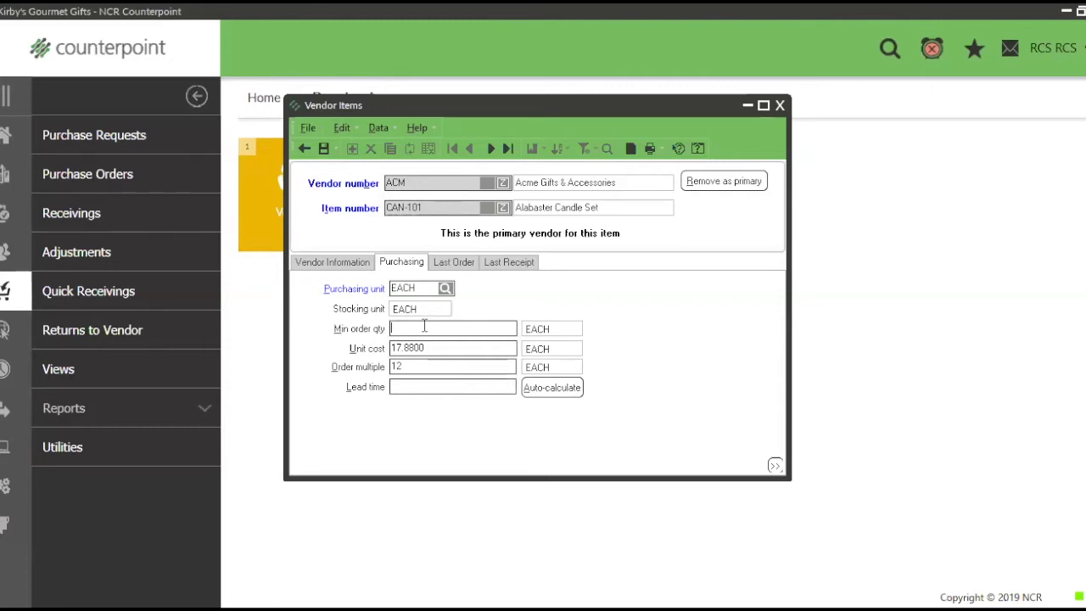
{"action": "left_click", "coordinate": [304, 150]}
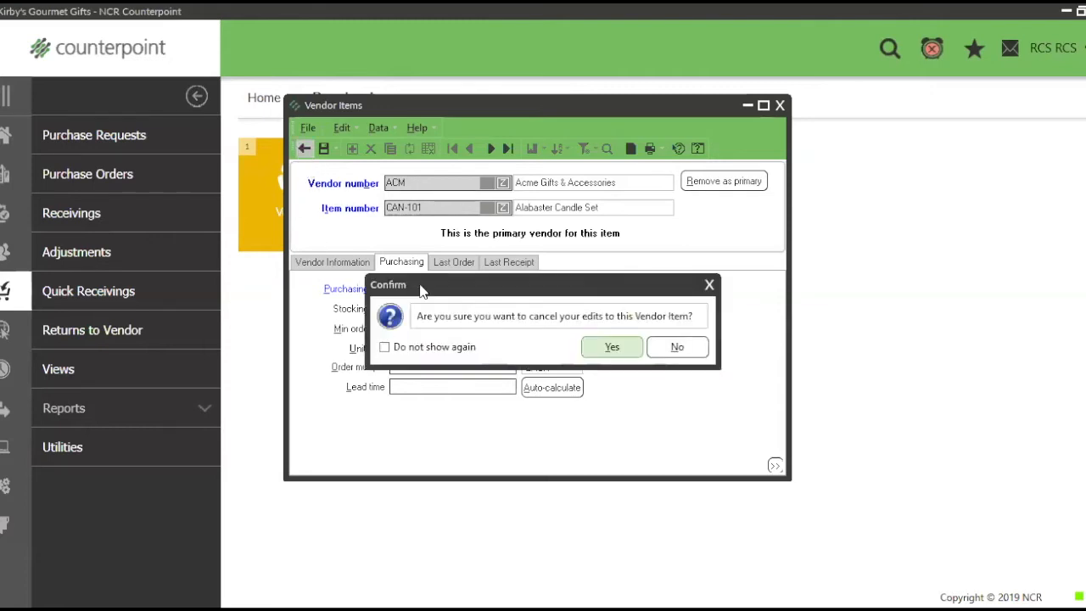
{"action": "left_click", "coordinate": [619, 349]}
- Return to the Purchasing Advice window and set the vendor multiple adjustment to Do not adjust
{"action": "left_click", "coordinate": [308, 128]}
{"action": "left_click", "coordinate": [325, 148]}
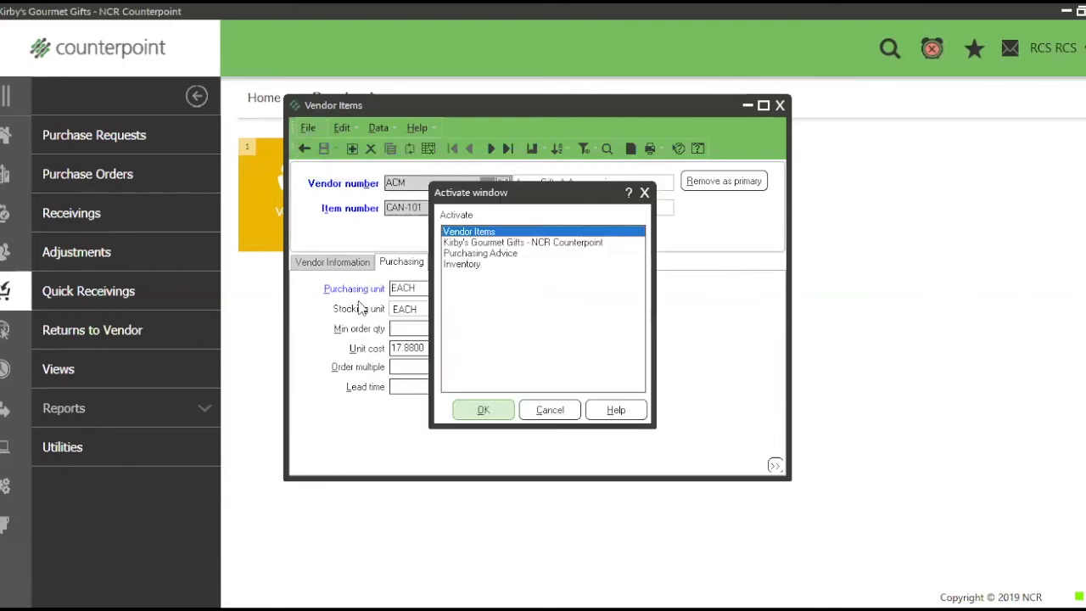
{"action": "left_click", "coordinate": [477, 254]}
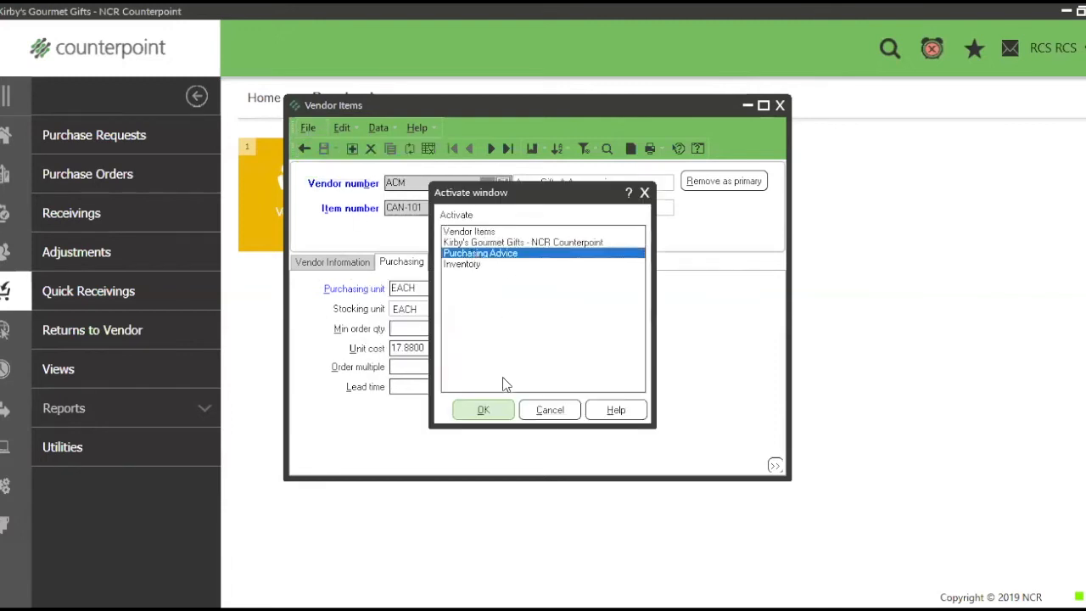
{"action": "left_click", "coordinate": [488, 413]}
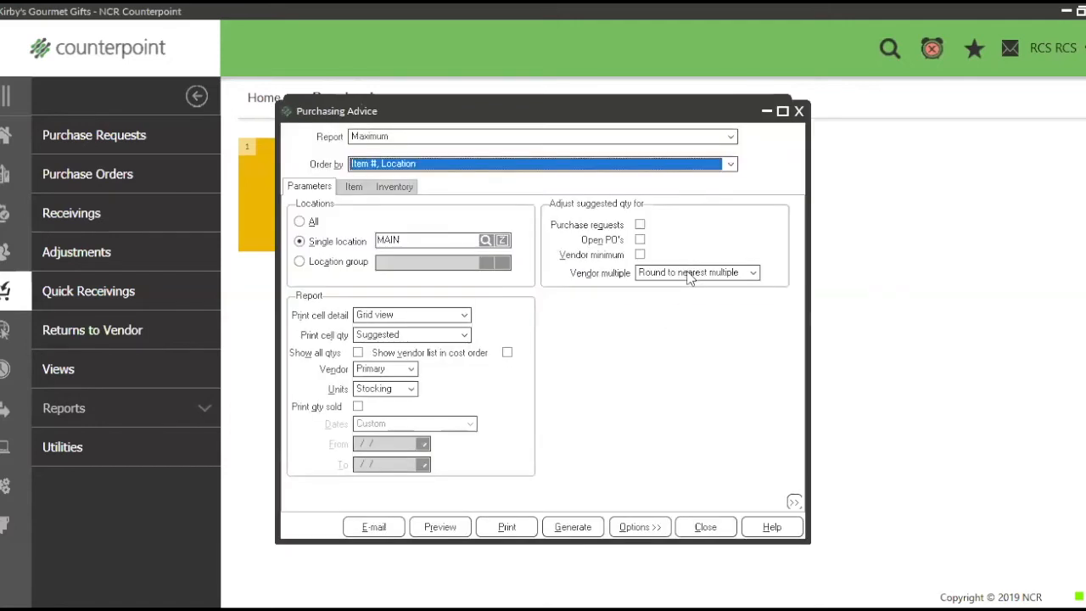
{"action": "left_click", "coordinate": [689, 274]}
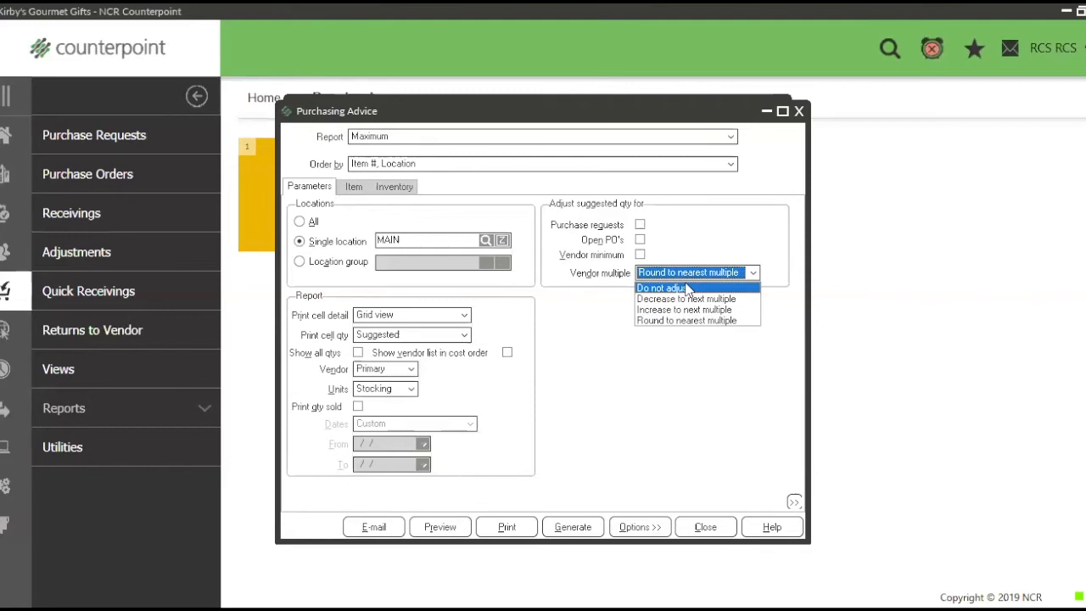
{"action": "left_click", "coordinate": [687, 288]}
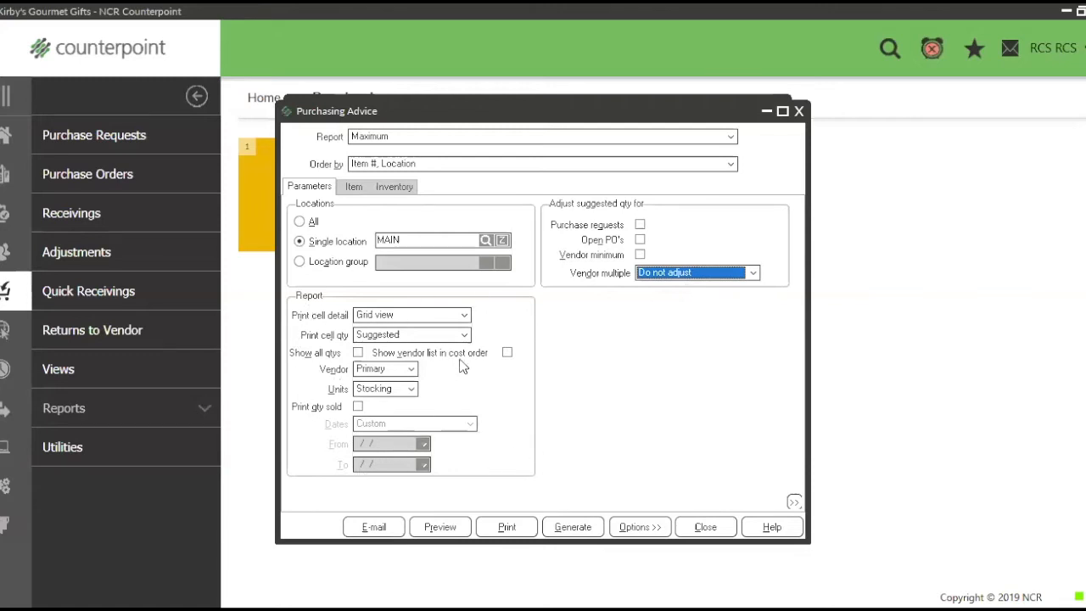
- Review the cell detail and cell quantity print options, keeping Grid view and Suggested, and enable Show all qtys
{"action": "left_click", "coordinate": [464, 317]}
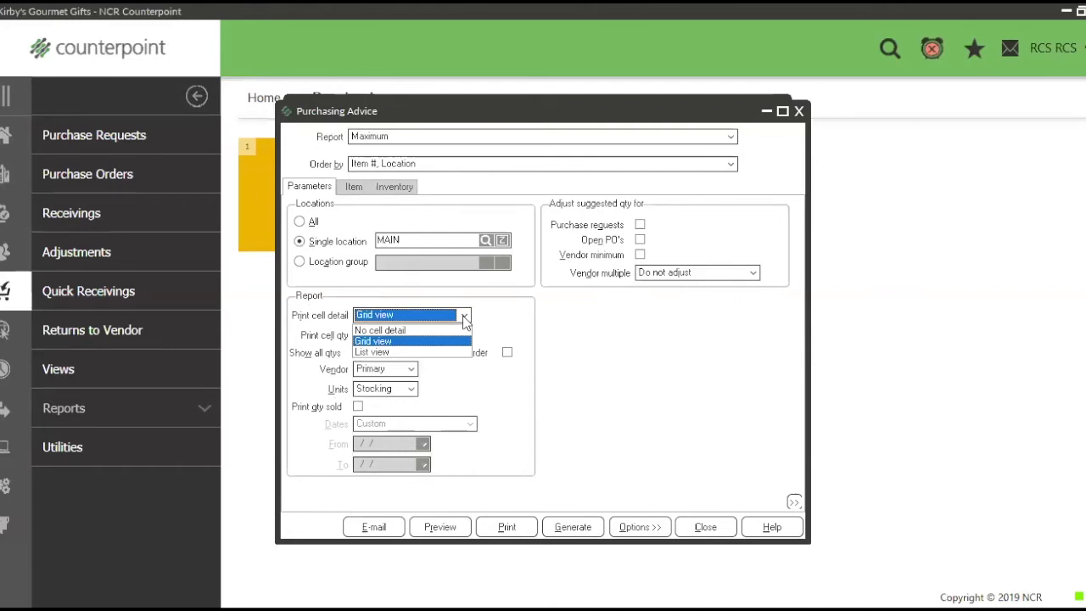
{"action": "left_click", "coordinate": [503, 415]}
{"action": "left_click", "coordinate": [377, 336]}
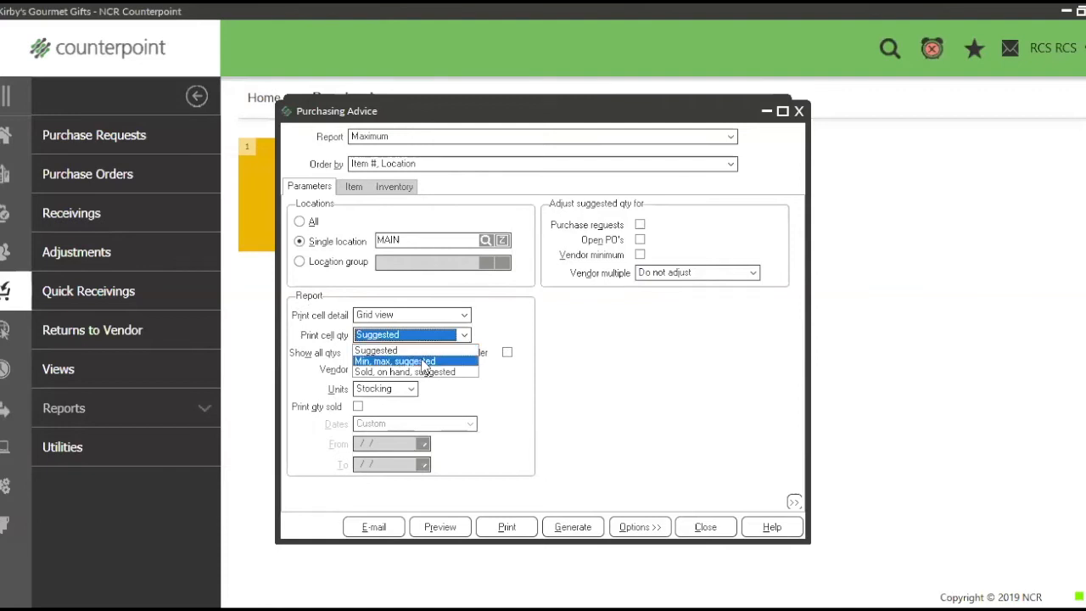
{"action": "left_click", "coordinate": [508, 383]}
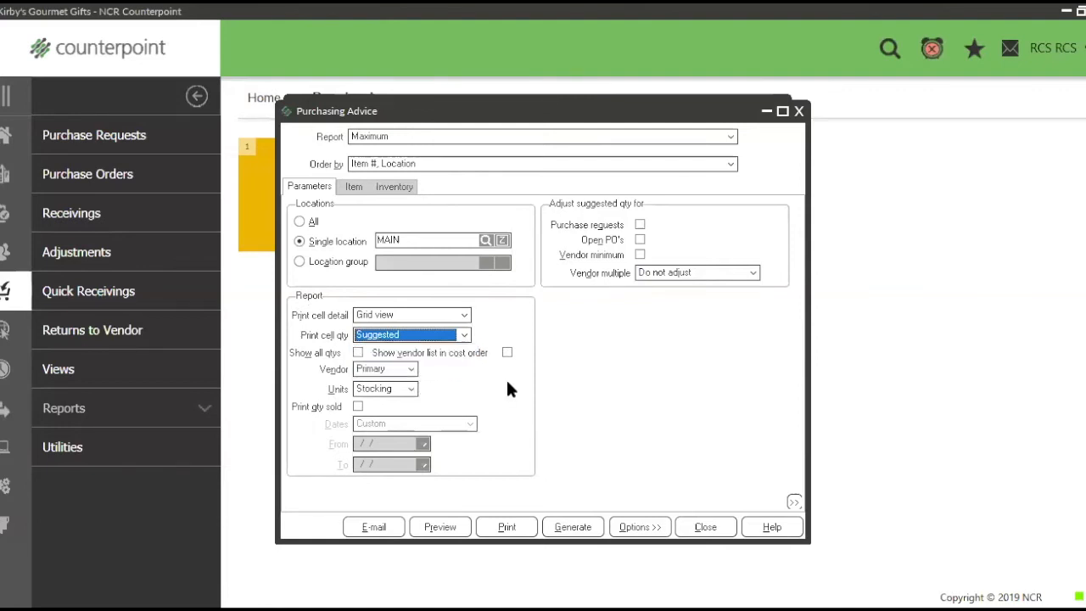
{"action": "left_click", "coordinate": [358, 353]}
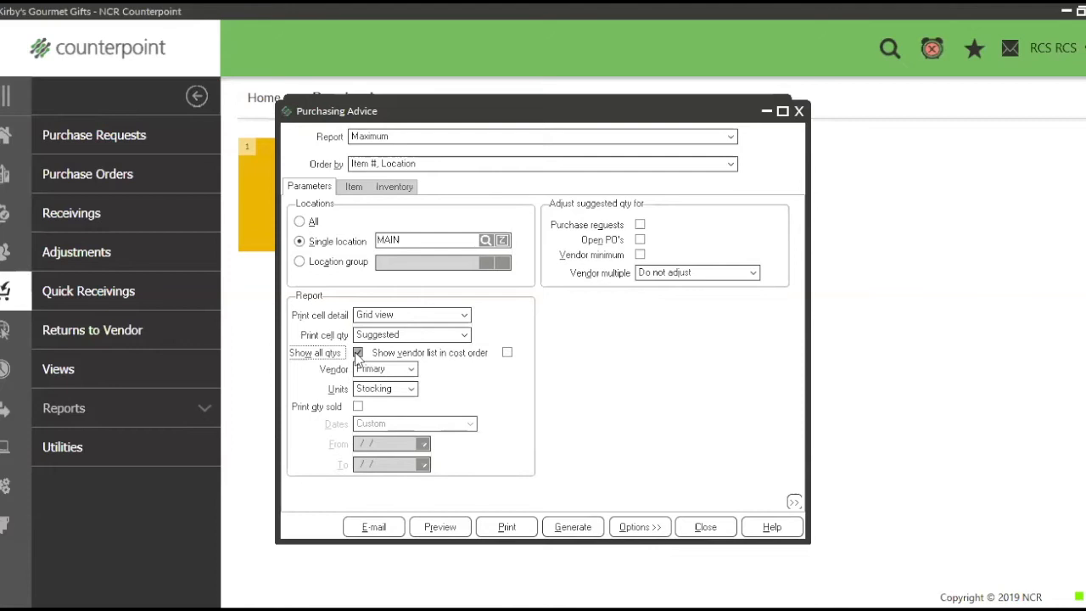
- Review the report's vendor and units choices, keeping Primary as the vendor and Stocking as the units
{"action": "left_click", "coordinate": [406, 373]}
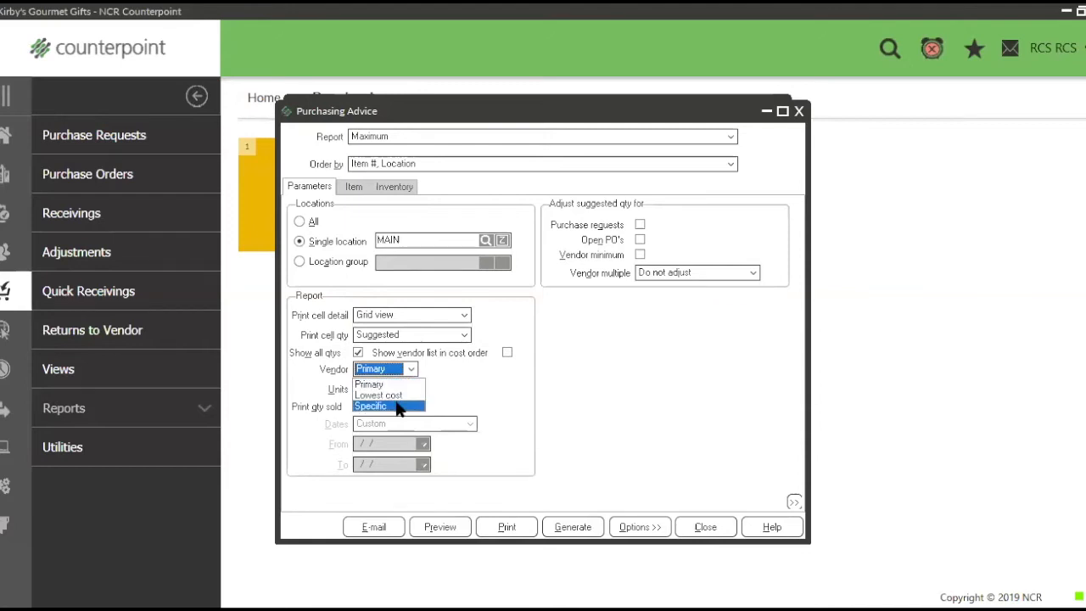
{"action": "left_click", "coordinate": [382, 384]}
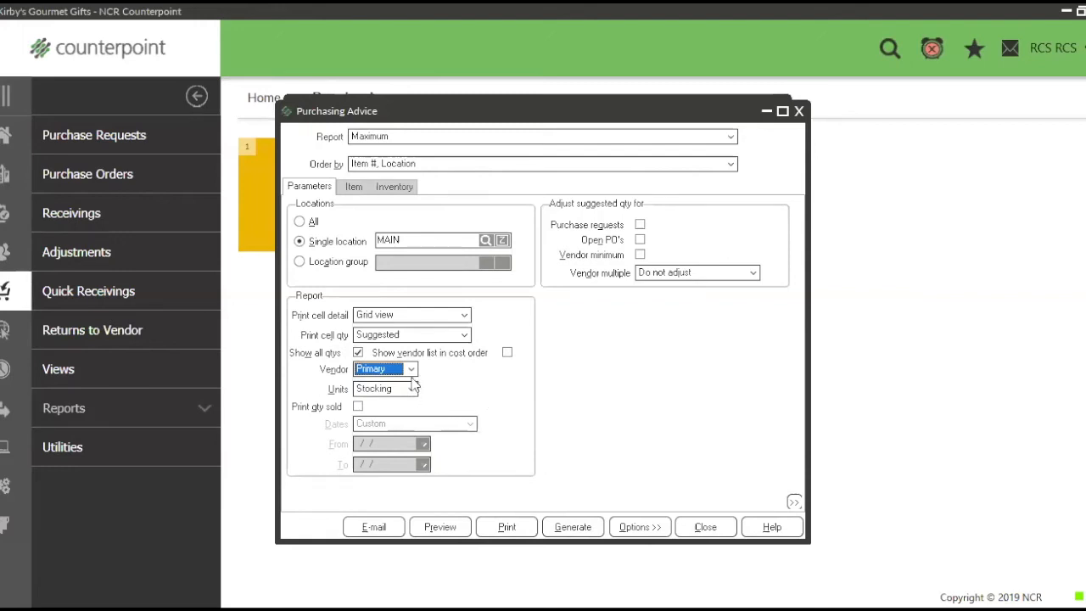
{"action": "left_click", "coordinate": [411, 369]}
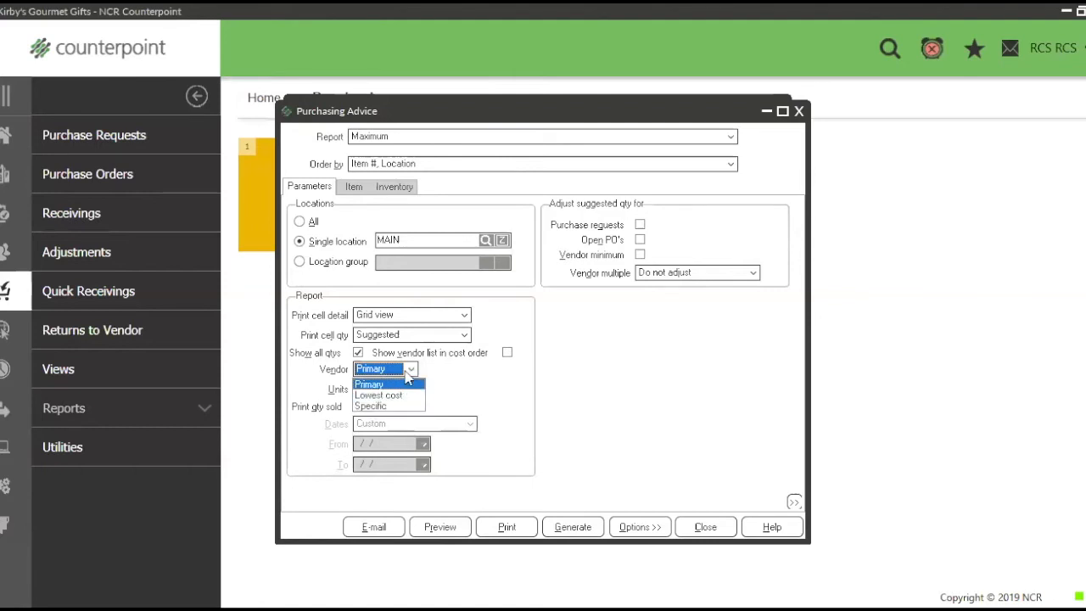
{"action": "left_click", "coordinate": [415, 373]}
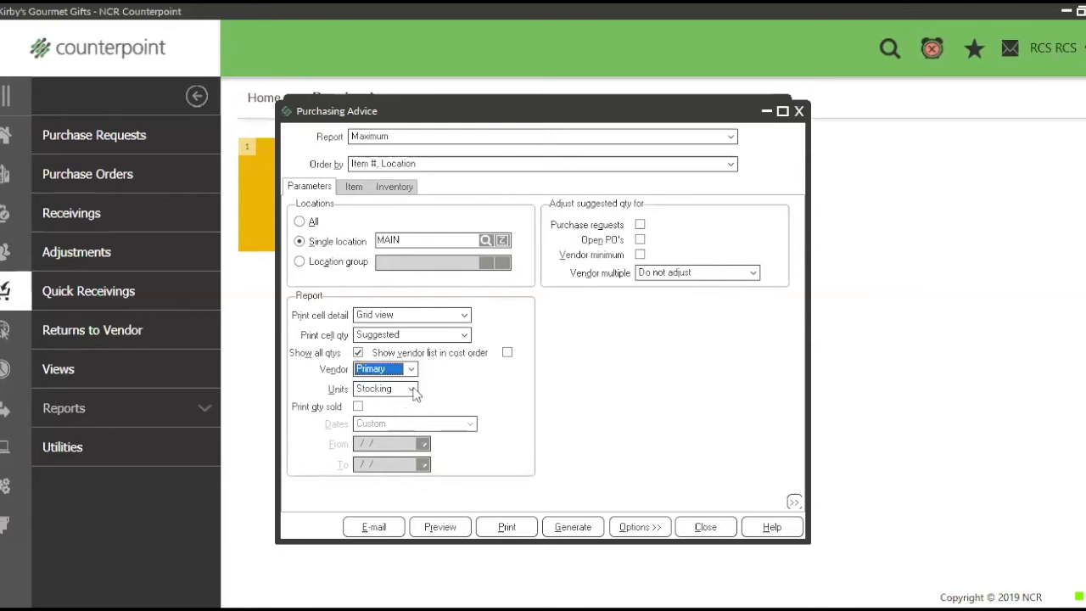
{"action": "left_click", "coordinate": [411, 389]}
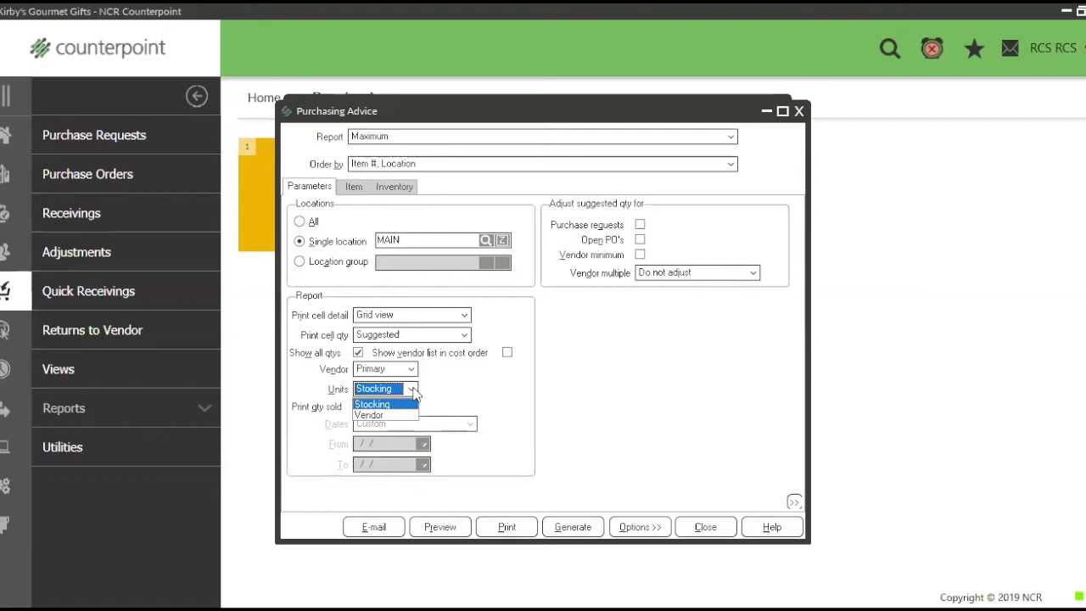
{"action": "left_click", "coordinate": [414, 390]}
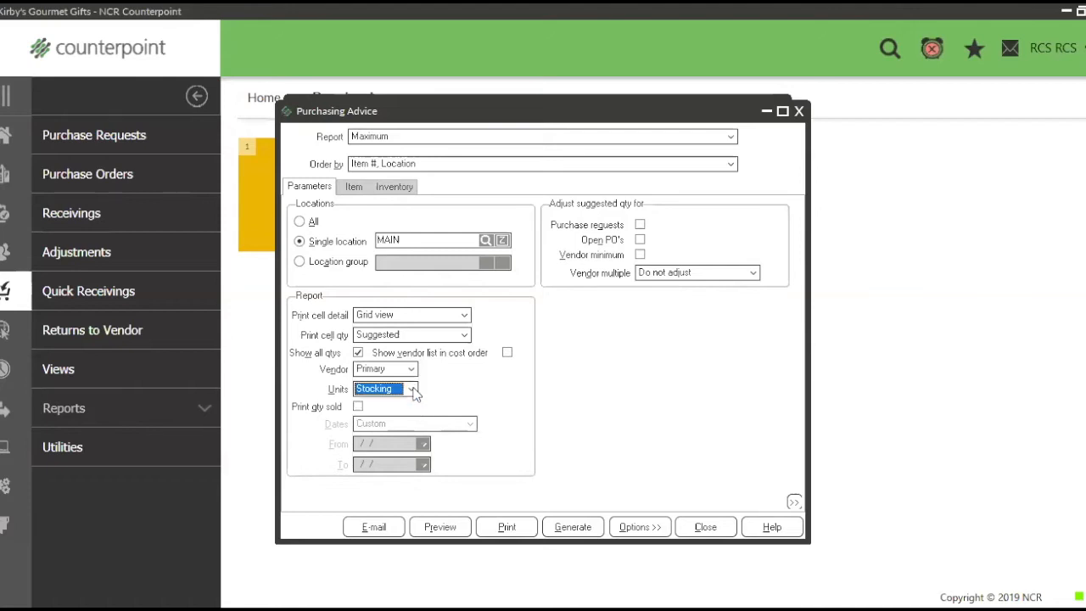
- Enable printing of quantity sold and set its custom date range from 4/1/2017 to 4/30/2017
{"action": "left_click", "coordinate": [357, 411]}
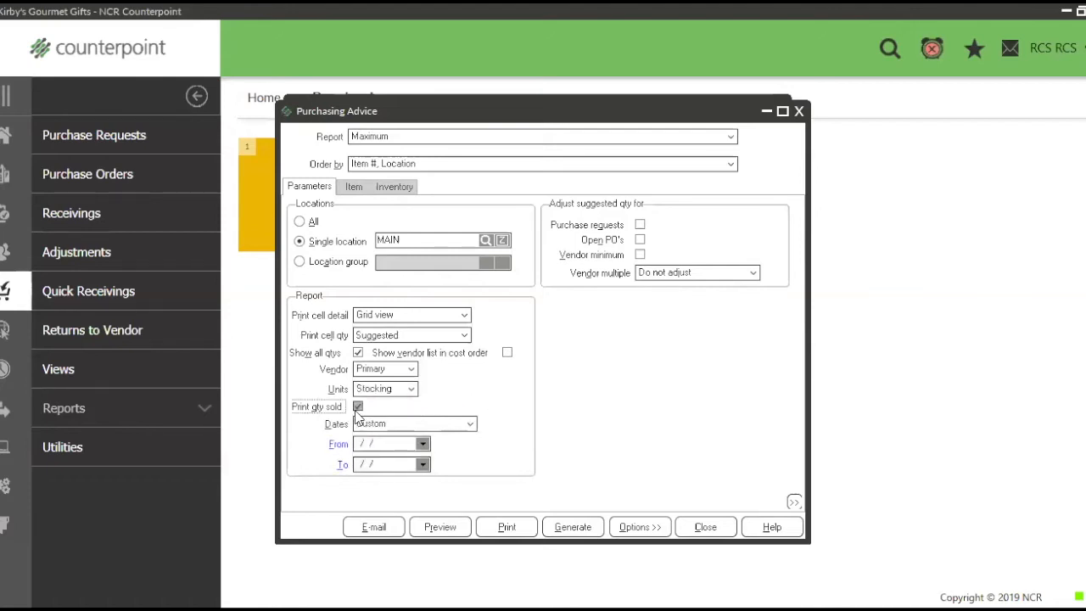
{"action": "left_click_drag", "start_coordinate": [405, 446], "coordinate": [309, 458]}
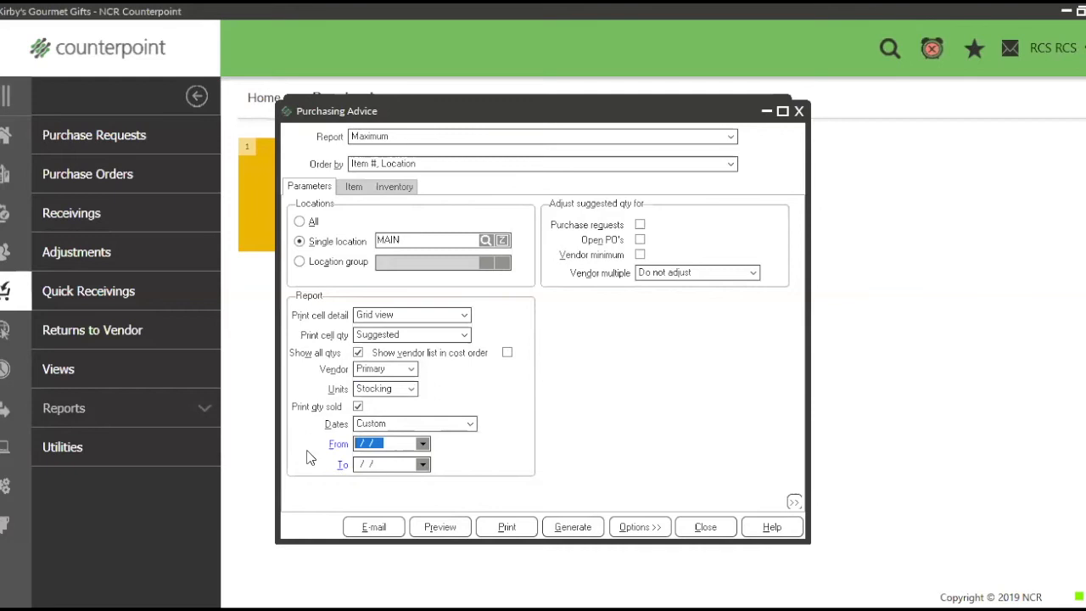
{"action": "type", "text": "0401"}
{"action": "type", "text": "2017"}
{"action": "key", "text": "Tab"}
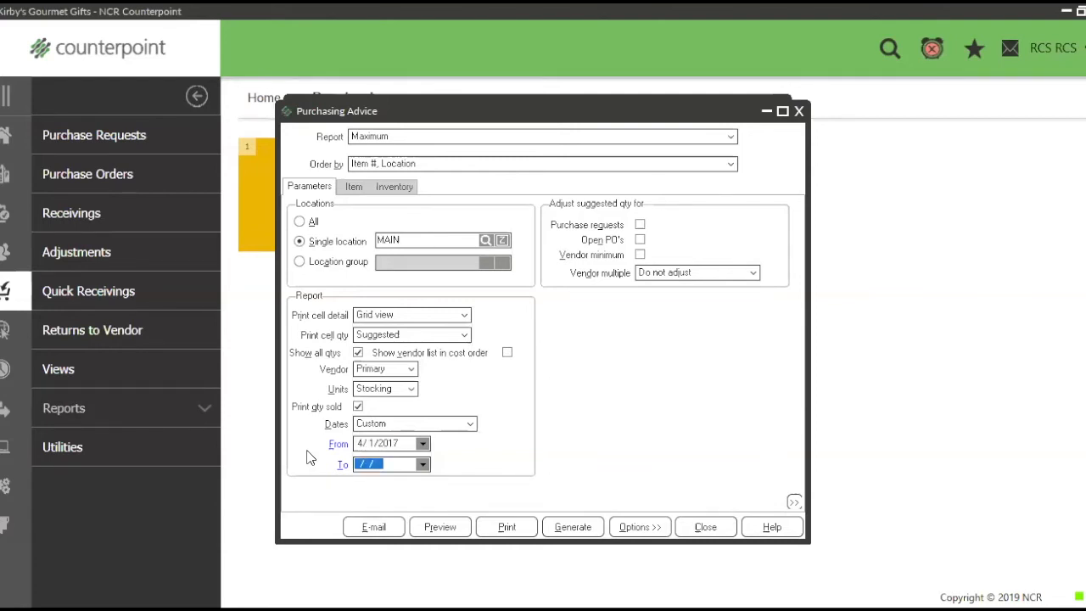
{"action": "type", "text": "04/30/17"}
{"action": "key", "text": "Tab"}
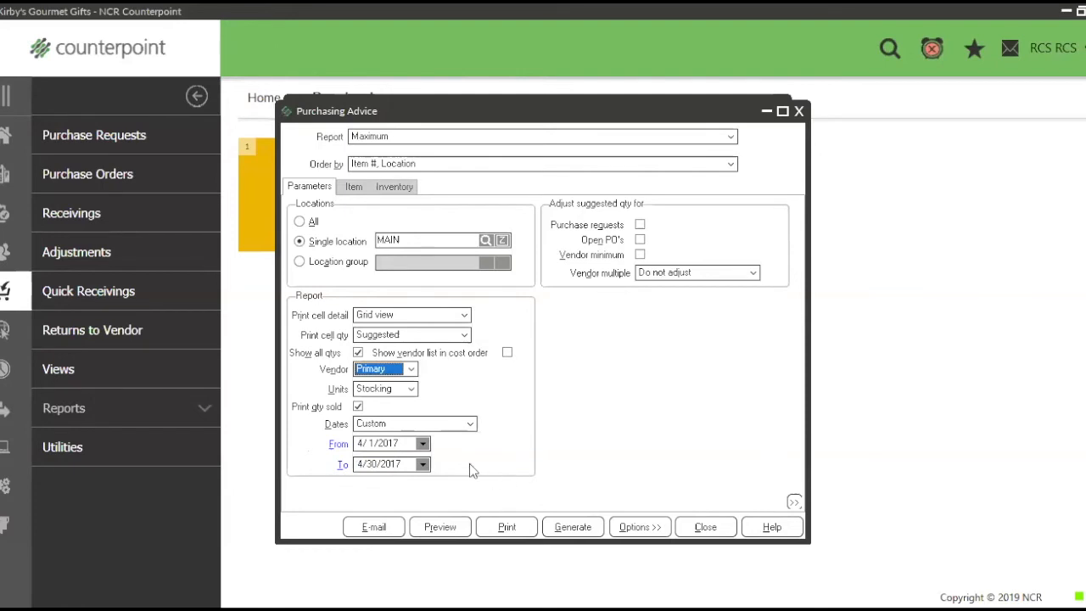
- Review the report's item and inventory filter fields, keeping the item status filter at Active
{"action": "left_click", "coordinate": [354, 190]}
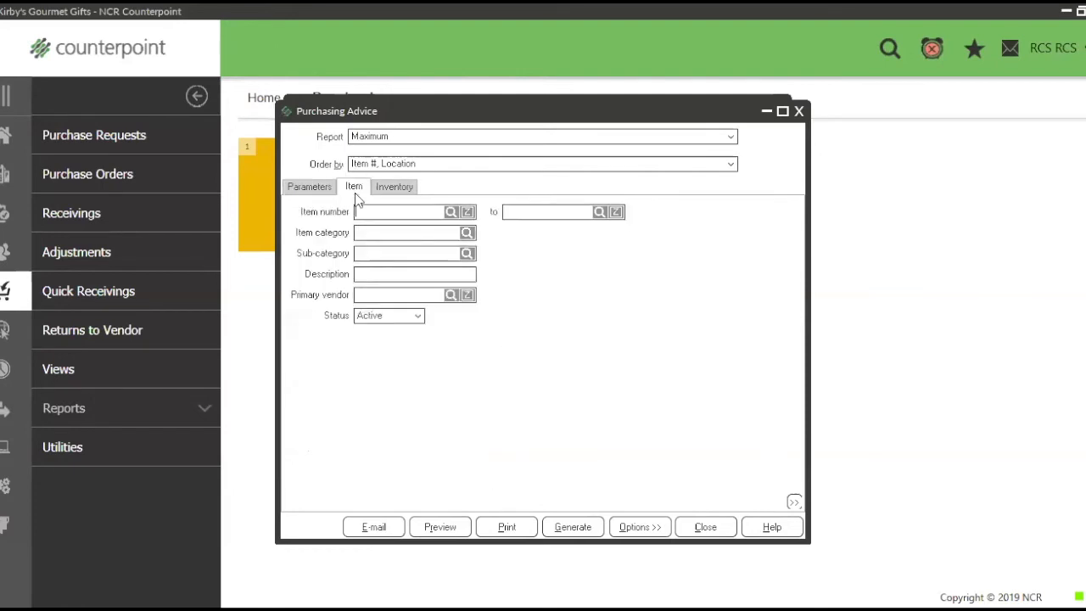
{"action": "left_click", "coordinate": [419, 317]}
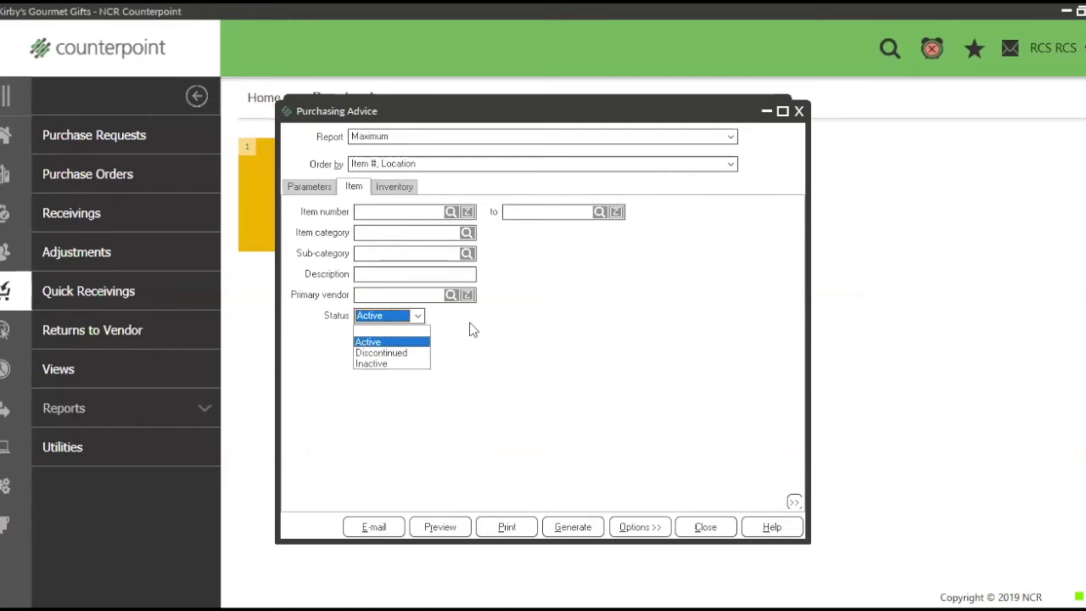
{"action": "left_click", "coordinate": [390, 229]}
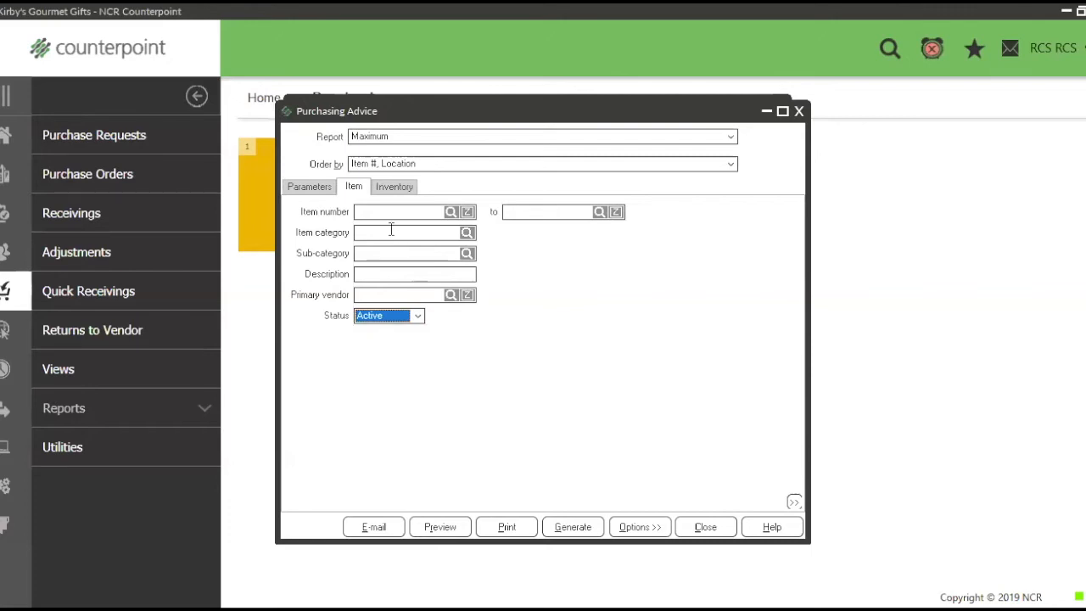
{"action": "left_click", "coordinate": [392, 190]}
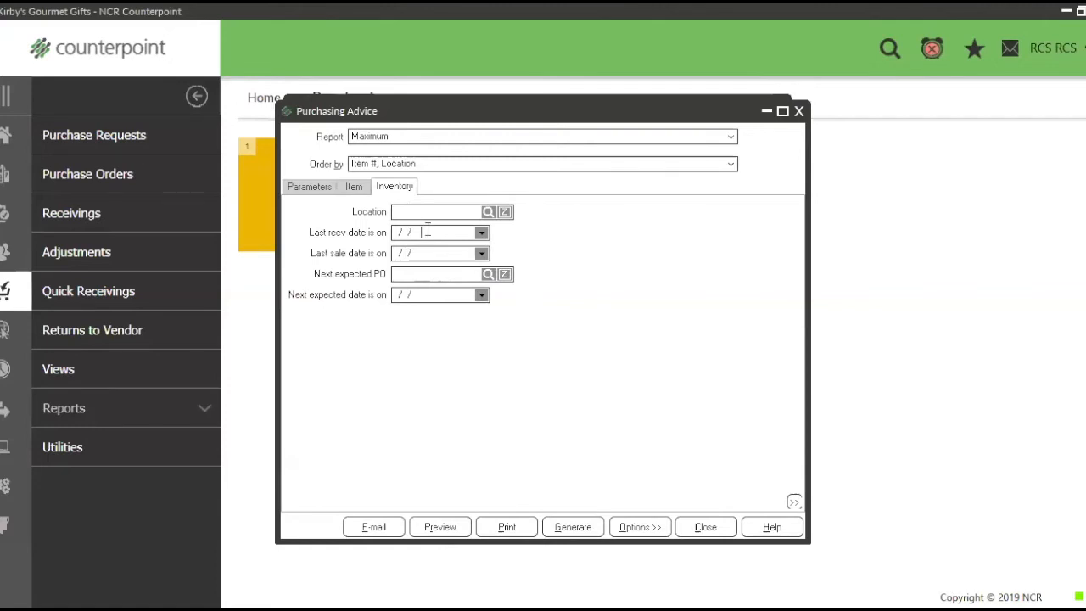
{"action": "left_click", "coordinate": [427, 231]}
{"action": "left_click", "coordinate": [354, 188]}
{"action": "left_click_drag", "start_coordinate": [354, 188], "coordinate": [570, 203]}
{"action": "left_click", "coordinate": [601, 209]}
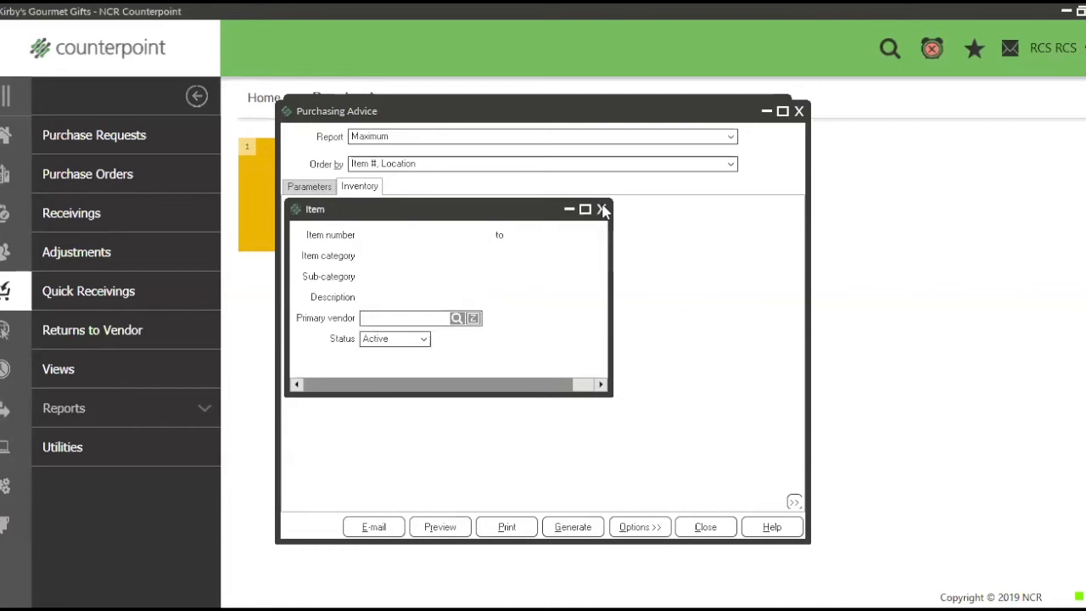
- Preview the Maximum report and examine the on-order, minimum, maximum, on-hand, available, sold and adjusted quantities for Bottled Glacier Water
{"action": "left_click", "coordinate": [310, 187]}
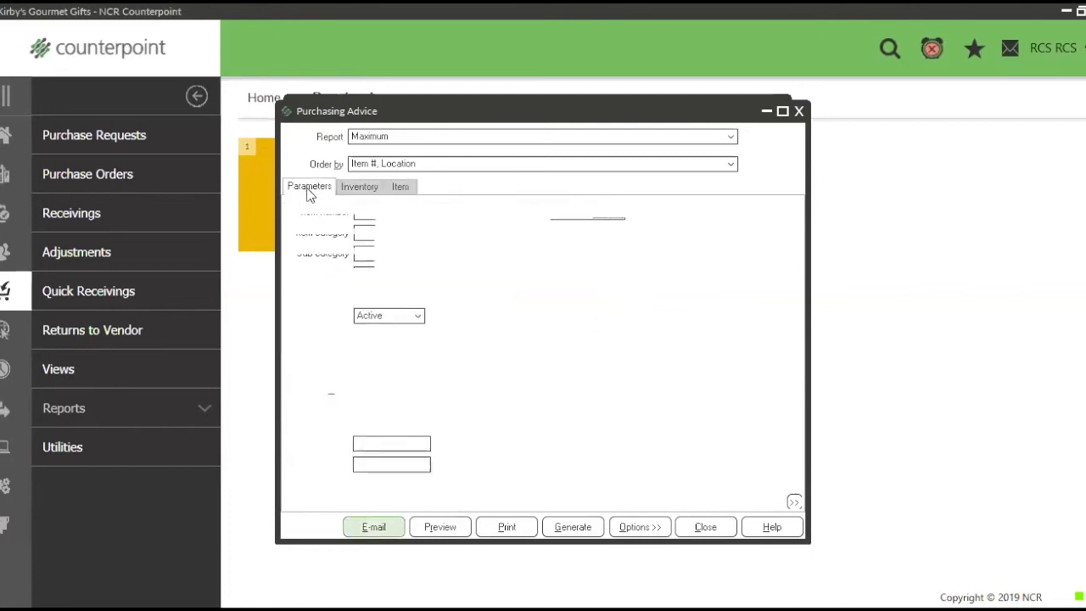
{"action": "left_click", "coordinate": [458, 530]}
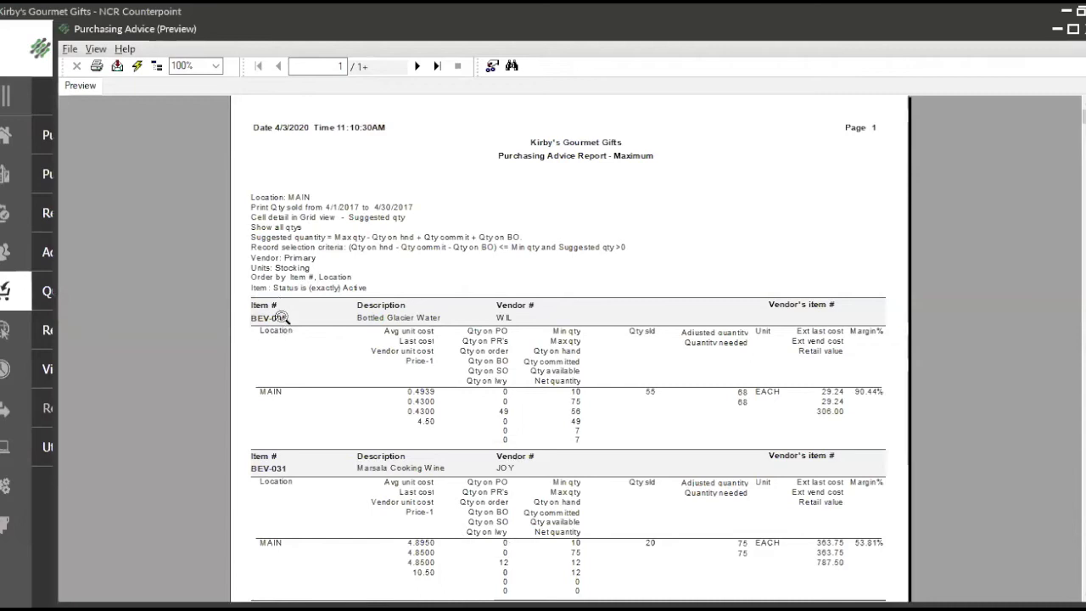
{"action": "left_click", "coordinate": [401, 318]}
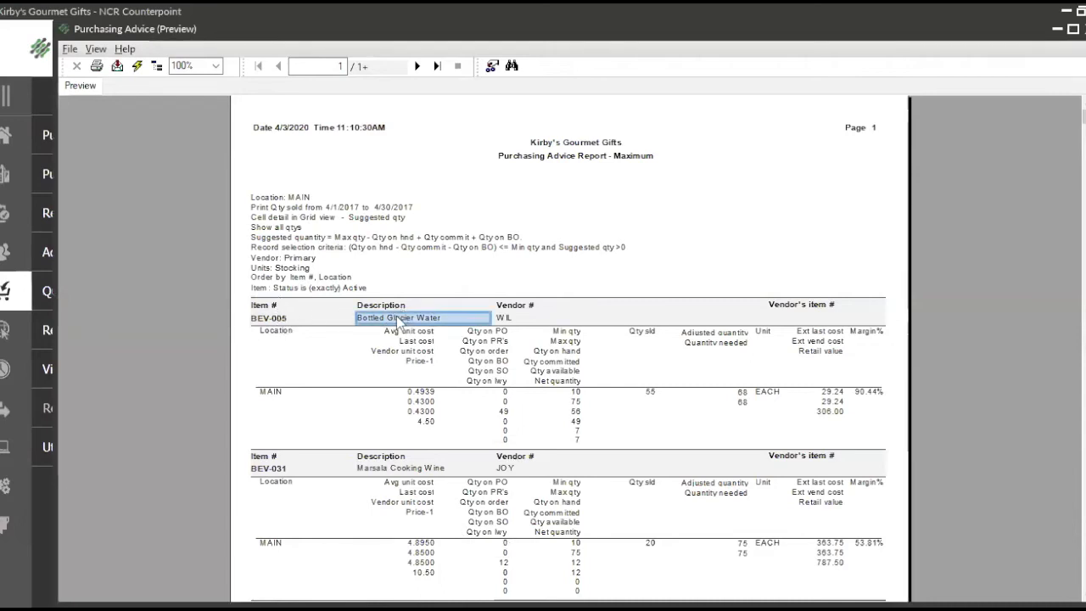
{"action": "left_click", "coordinate": [268, 390]}
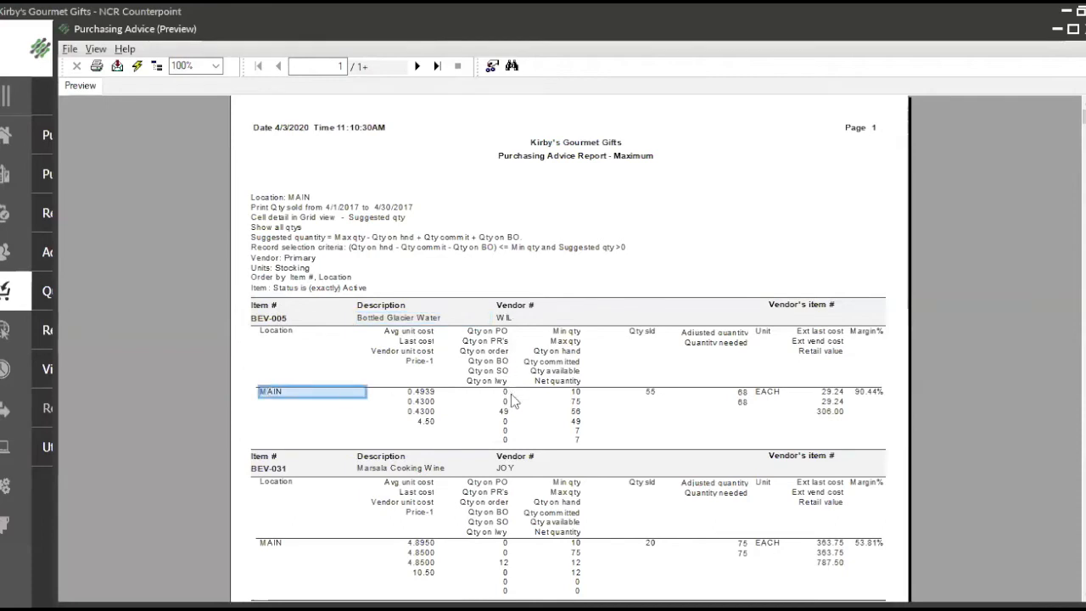
{"action": "left_click", "coordinate": [509, 412]}
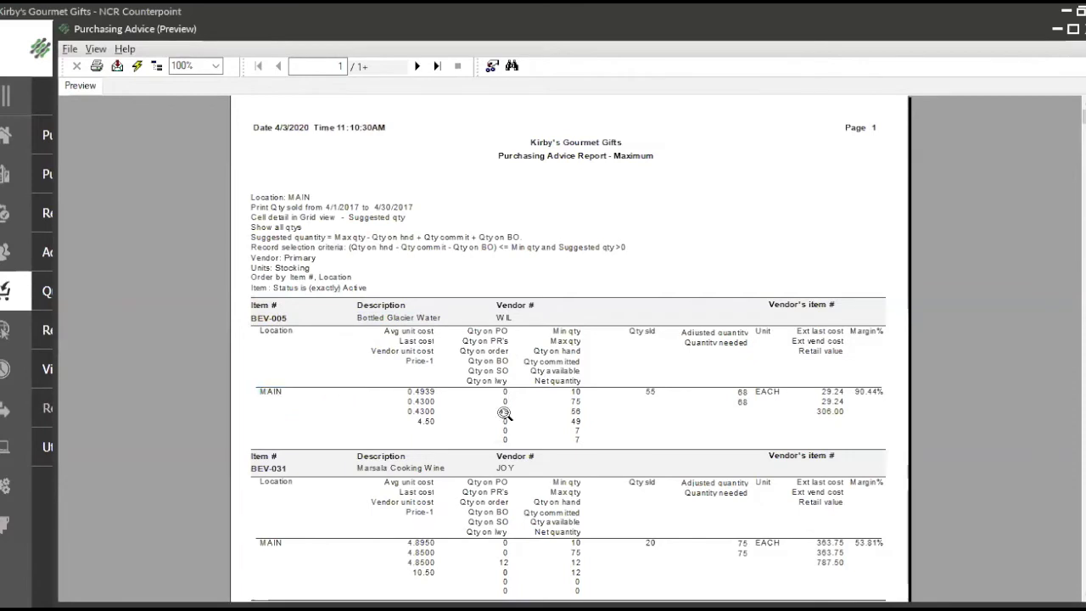
{"action": "left_click", "coordinate": [507, 414]}
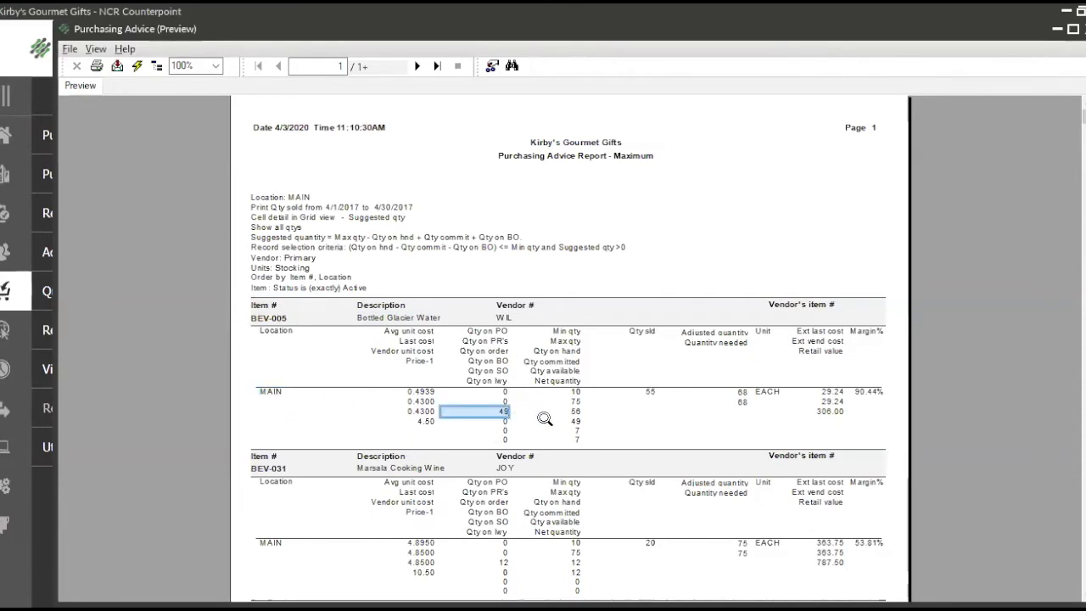
{"action": "left_click", "coordinate": [581, 393]}
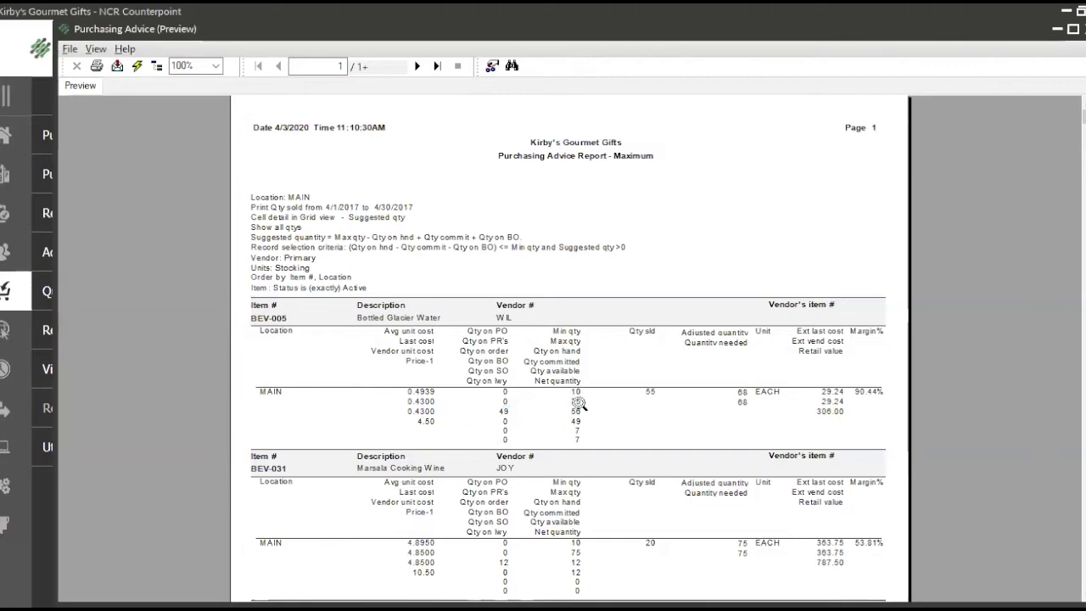
{"action": "left_click", "coordinate": [582, 401]}
{"action": "left_click", "coordinate": [578, 412]}
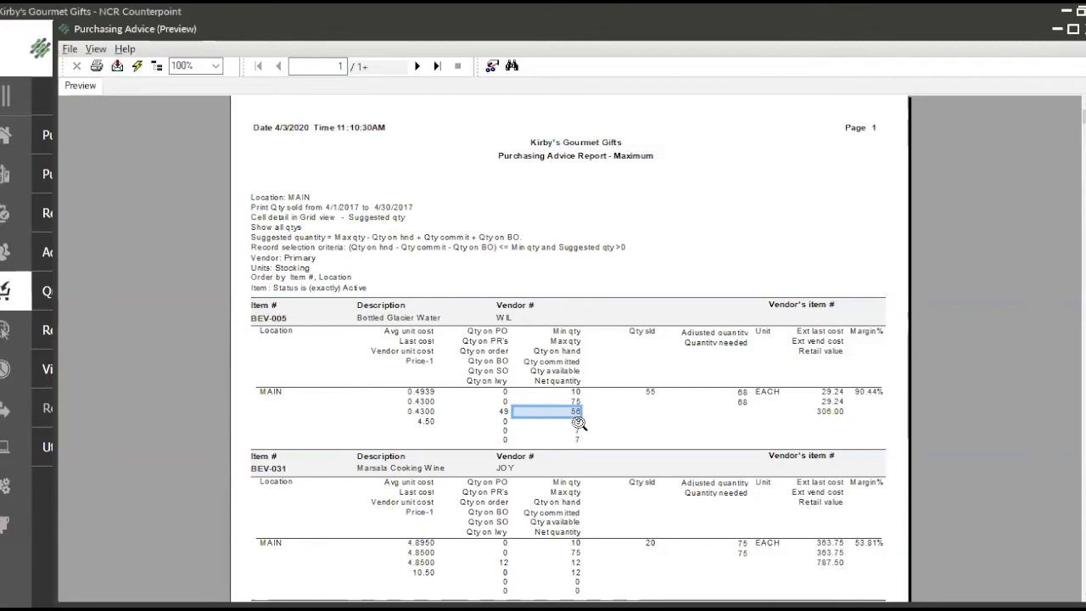
{"action": "left_click", "coordinate": [573, 430]}
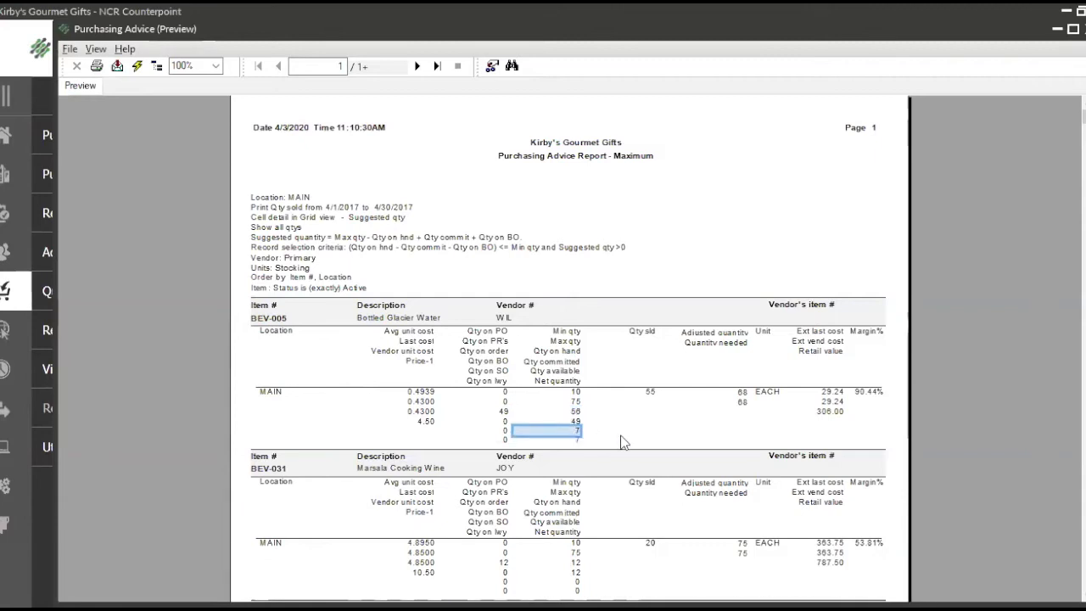
{"action": "left_click", "coordinate": [650, 392]}
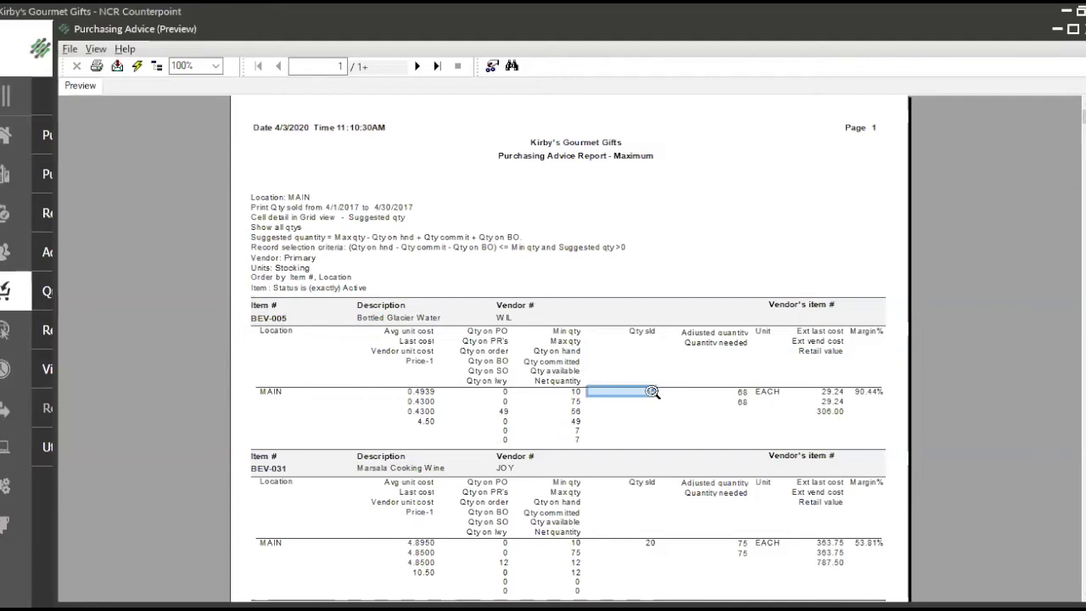
{"action": "left_click", "coordinate": [741, 392]}
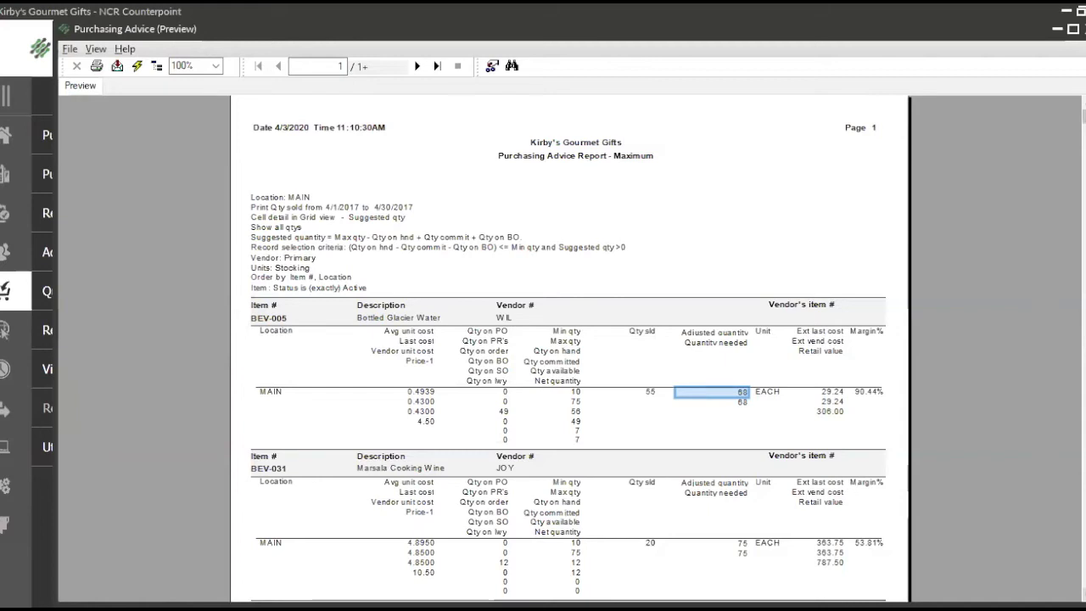
- Look through the remaining items and the report totals on page 2, and exit the preview
{"action": "scroll", "coordinate": [647, 480], "scroll_direction": "down", "scroll_amount": 2}
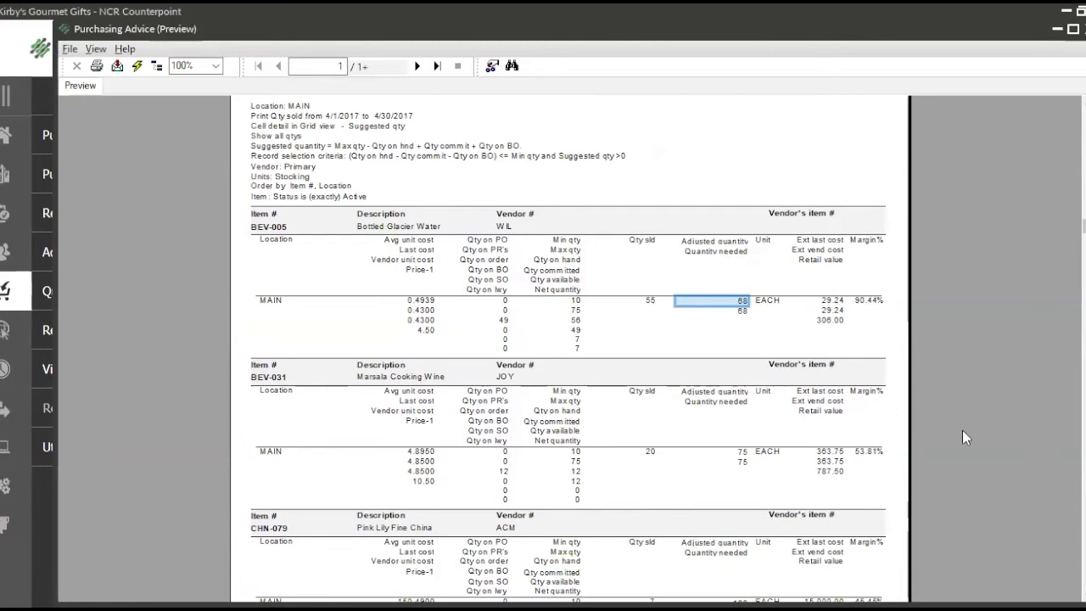
{"action": "scroll", "coordinate": [798, 383], "scroll_direction": "down", "scroll_amount": 6}
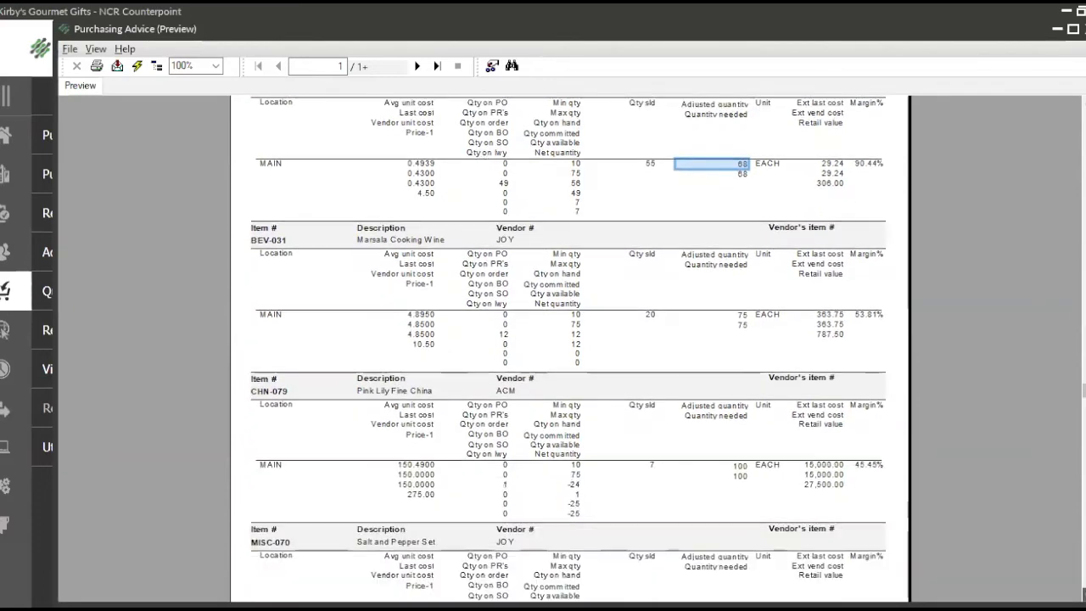
{"action": "left_click", "coordinate": [416, 65]}
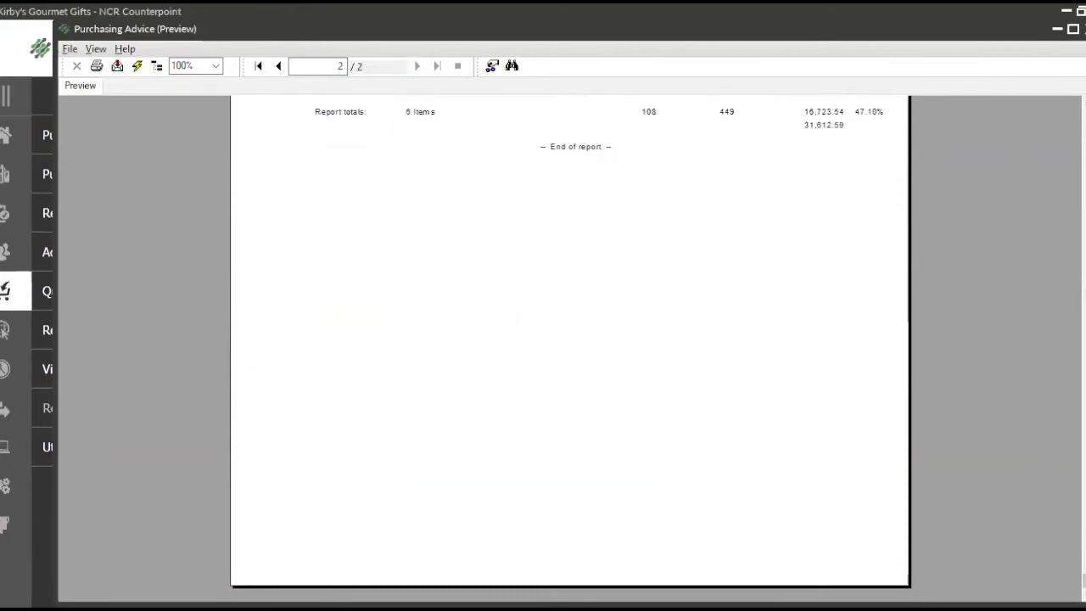
{"action": "scroll", "coordinate": [543, 340], "scroll_direction": "up", "scroll_amount": 8}
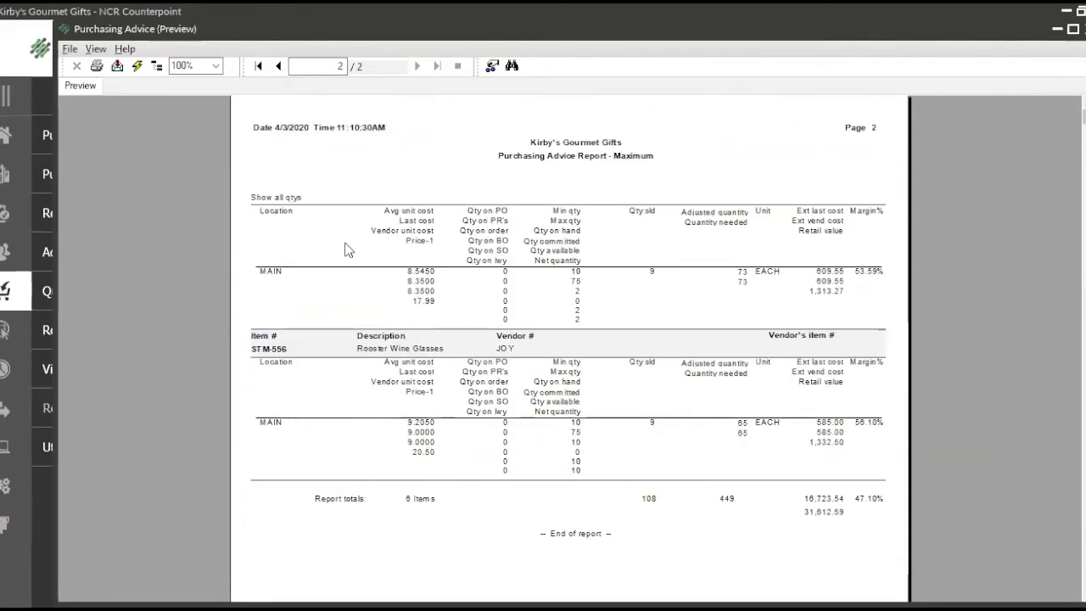
{"action": "left_click", "coordinate": [70, 49]}
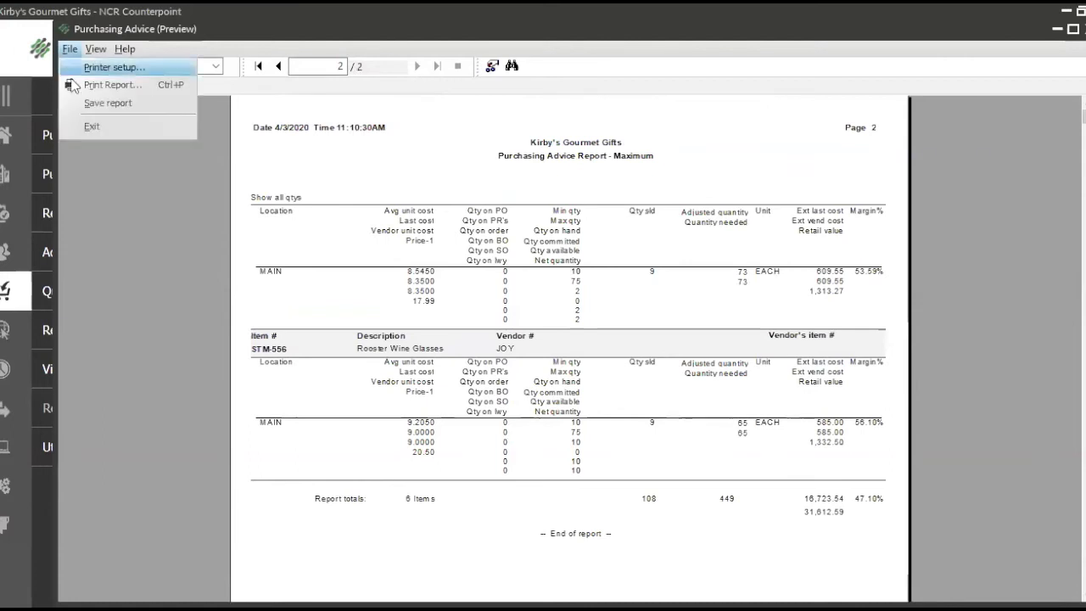
{"action": "left_click", "coordinate": [90, 127]}
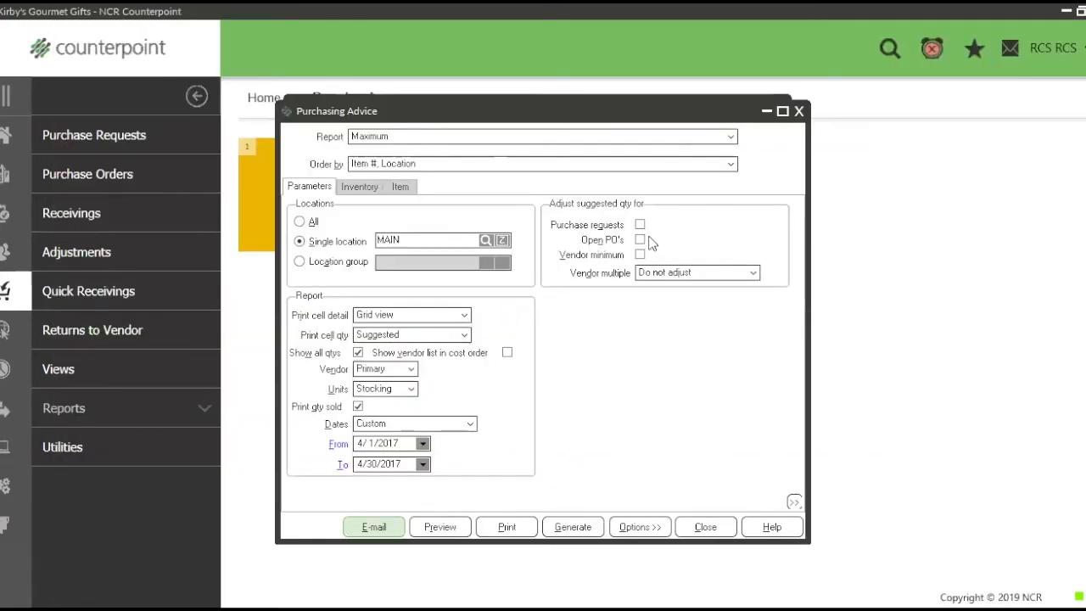
- Change the report's single location to EAST and preview the Purchasing Advice report for it
{"action": "left_click", "coordinate": [485, 241]}
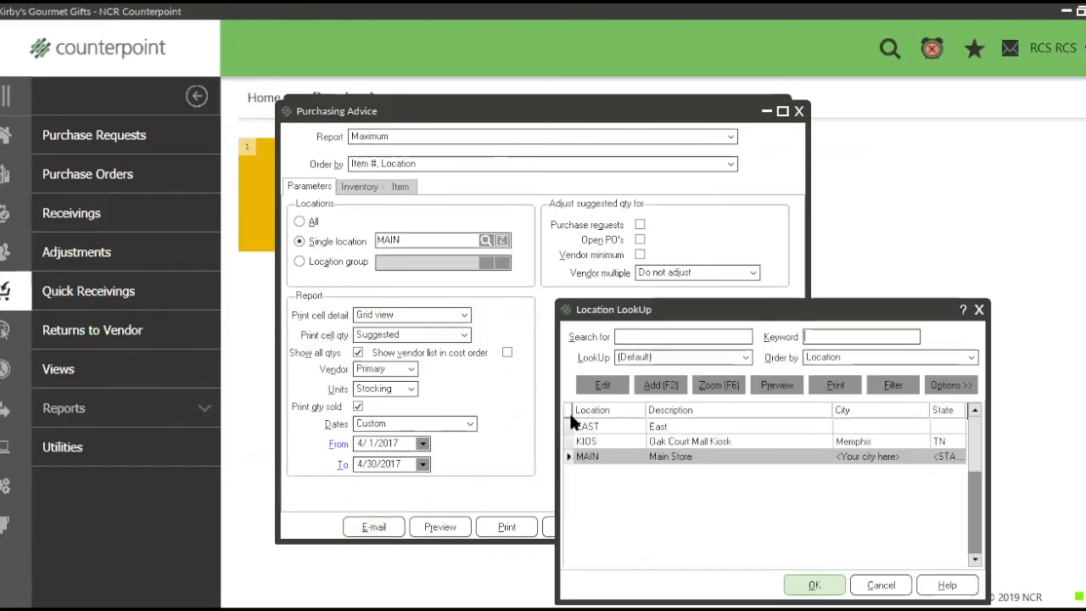
{"action": "left_click", "coordinate": [616, 429]}
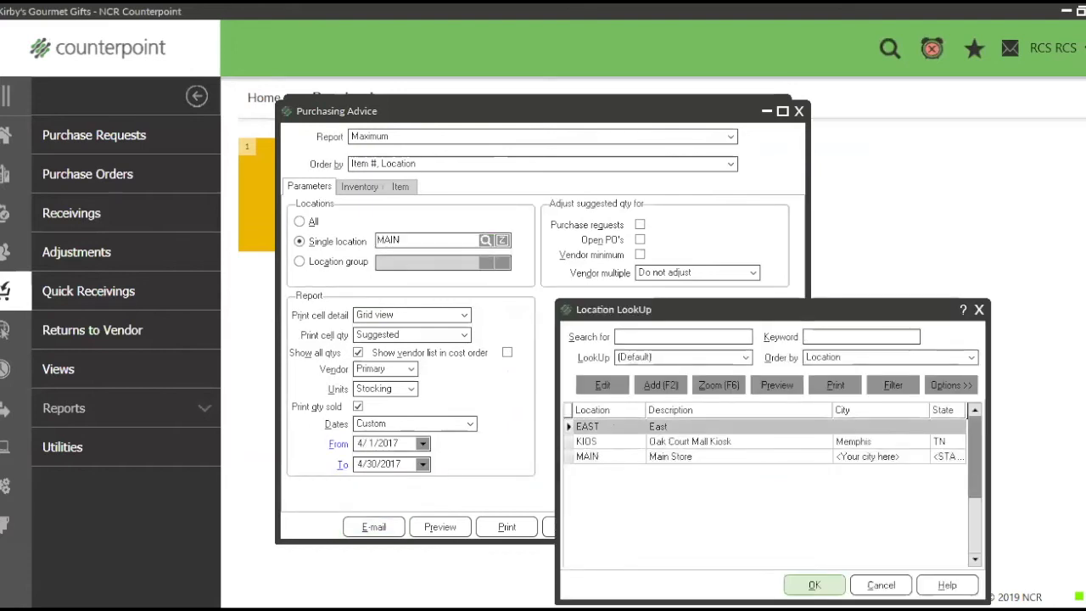
{"action": "key", "text": "Return"}
{"action": "left_click", "coordinate": [440, 528]}
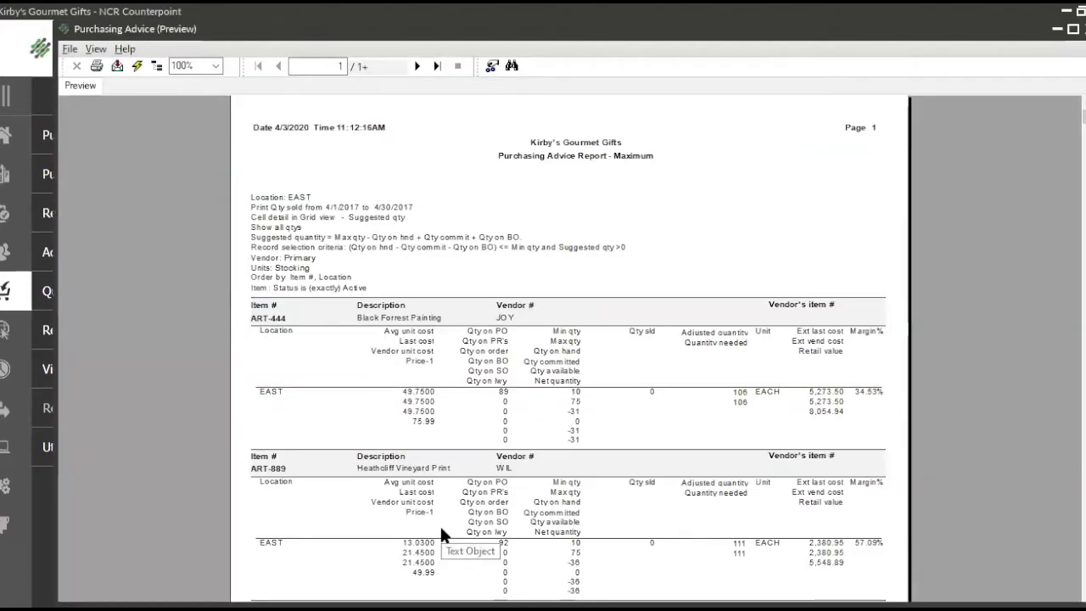
- Examine the on-hand, purchase-request and on-PO quantities for Black Forrest Painting, and exit the preview
{"action": "left_click", "coordinate": [572, 412]}
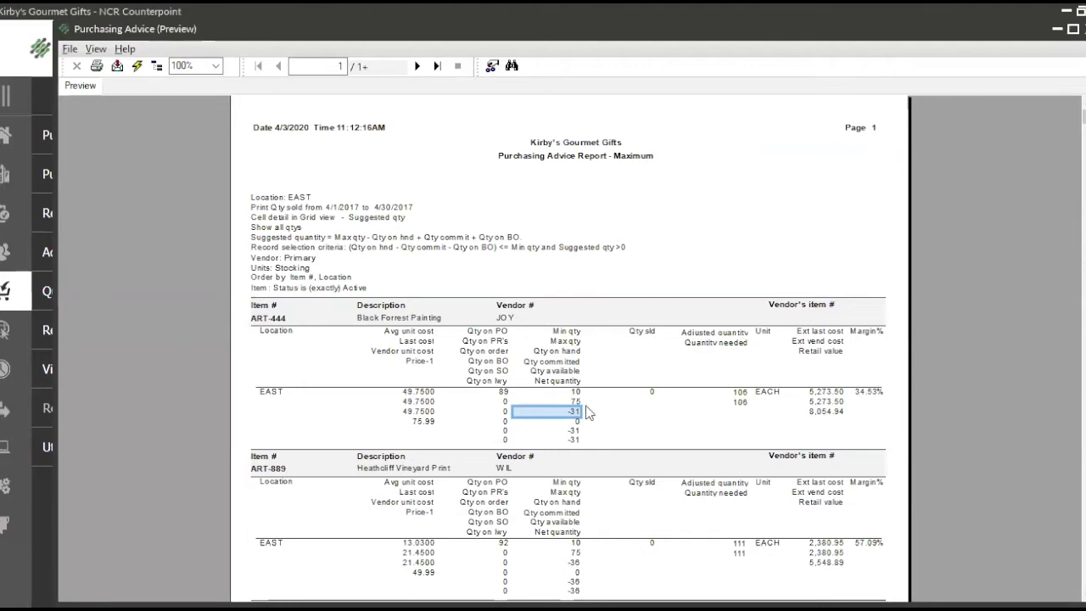
{"action": "left_click", "coordinate": [506, 400]}
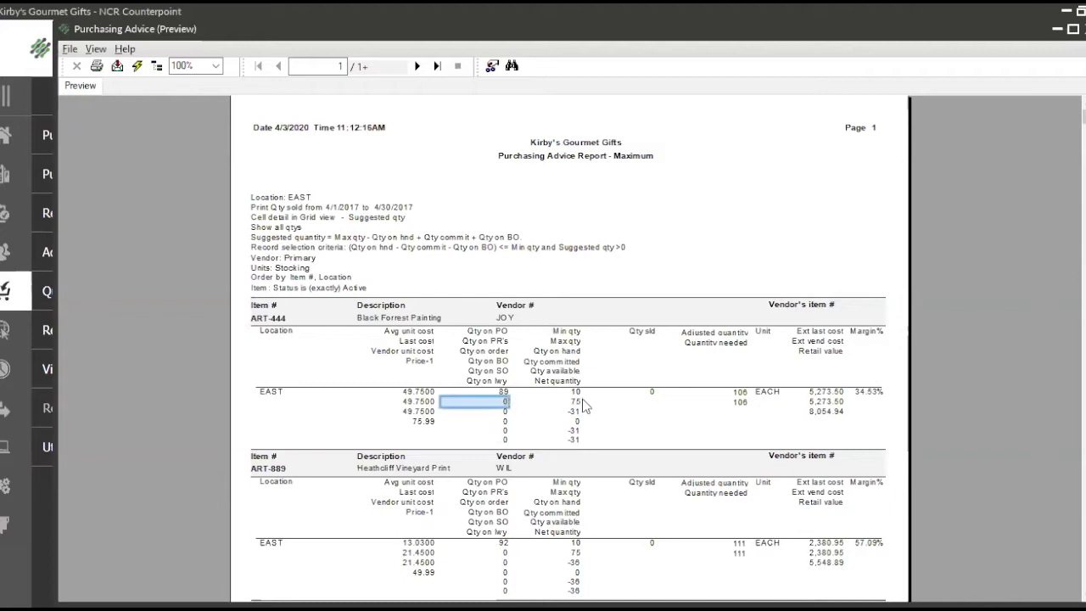
{"action": "left_click", "coordinate": [574, 411]}
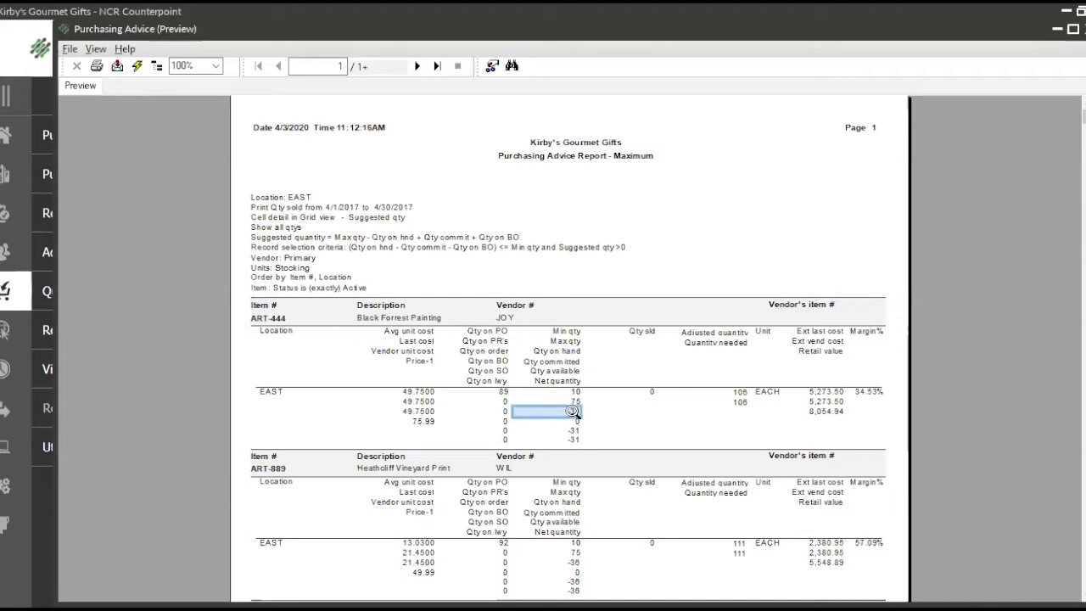
{"action": "left_click", "coordinate": [503, 393]}
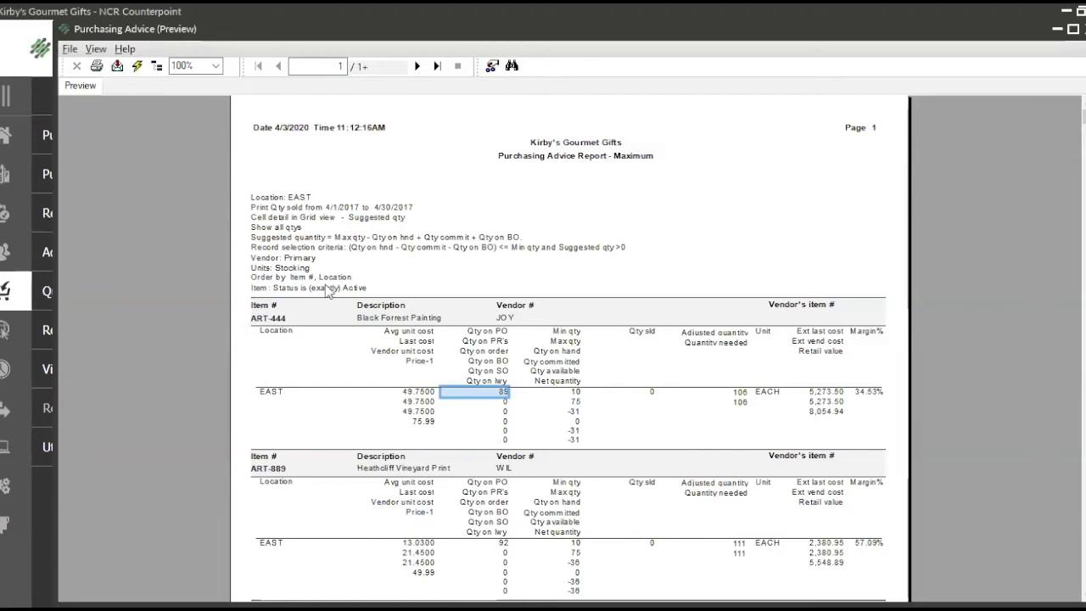
{"action": "left_click", "coordinate": [70, 48]}
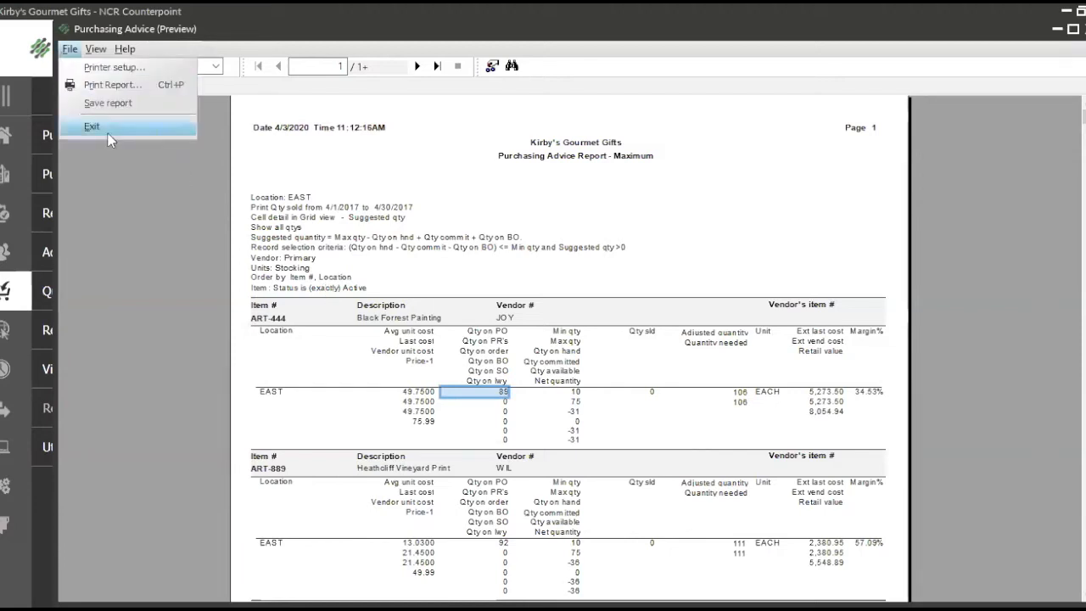
{"action": "left_click", "coordinate": [108, 133]}
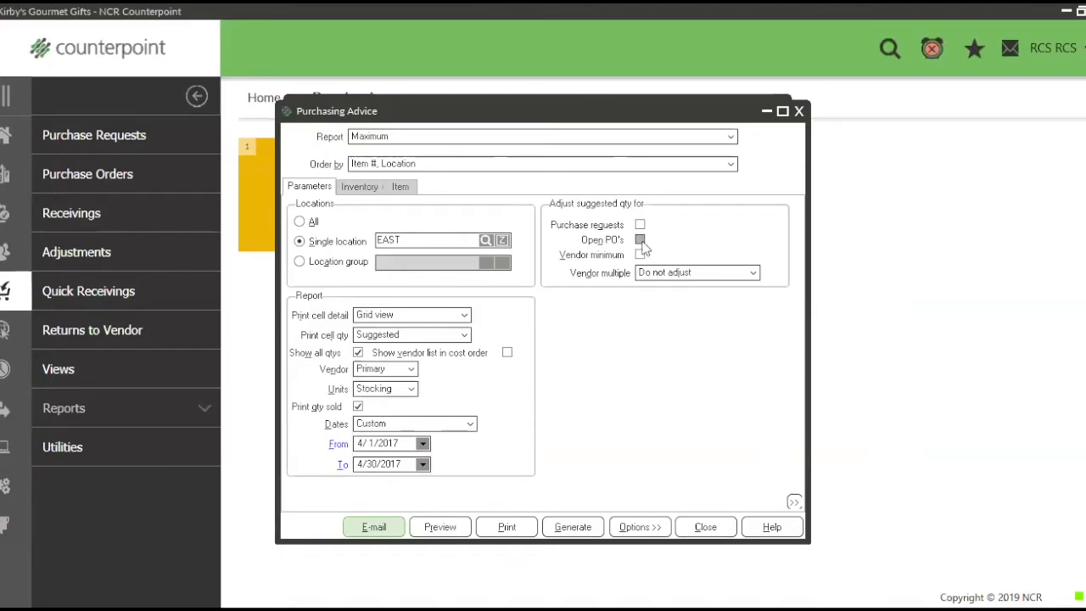
- Adjust the suggested quantities for open PO's, preview the EAST report to check the needed quantity for Cooking Sherry, and exit the preview
{"action": "left_click", "coordinate": [641, 241]}
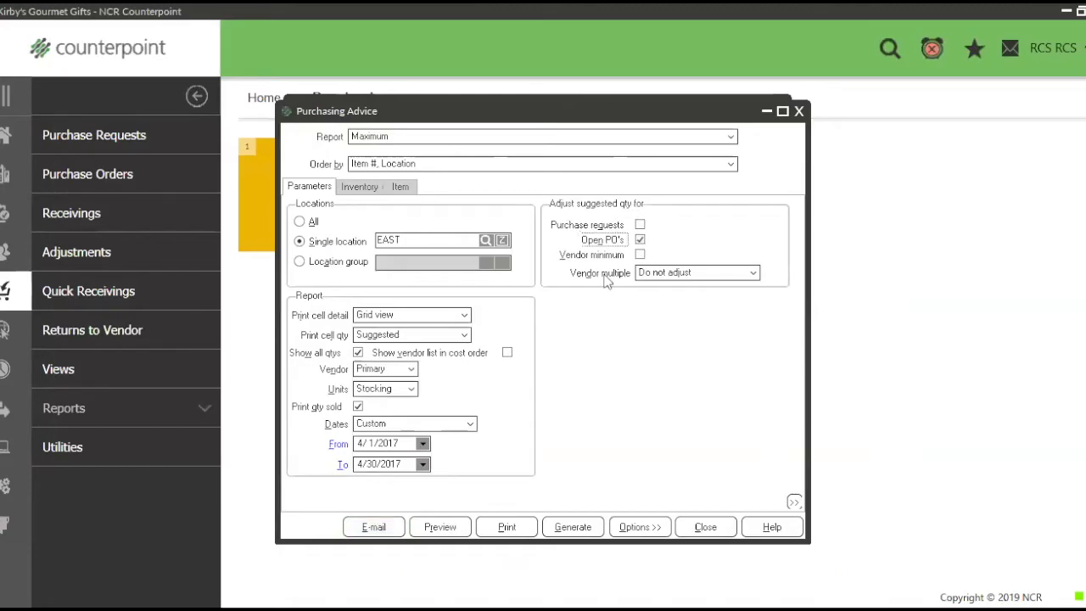
{"action": "left_click", "coordinate": [440, 527]}
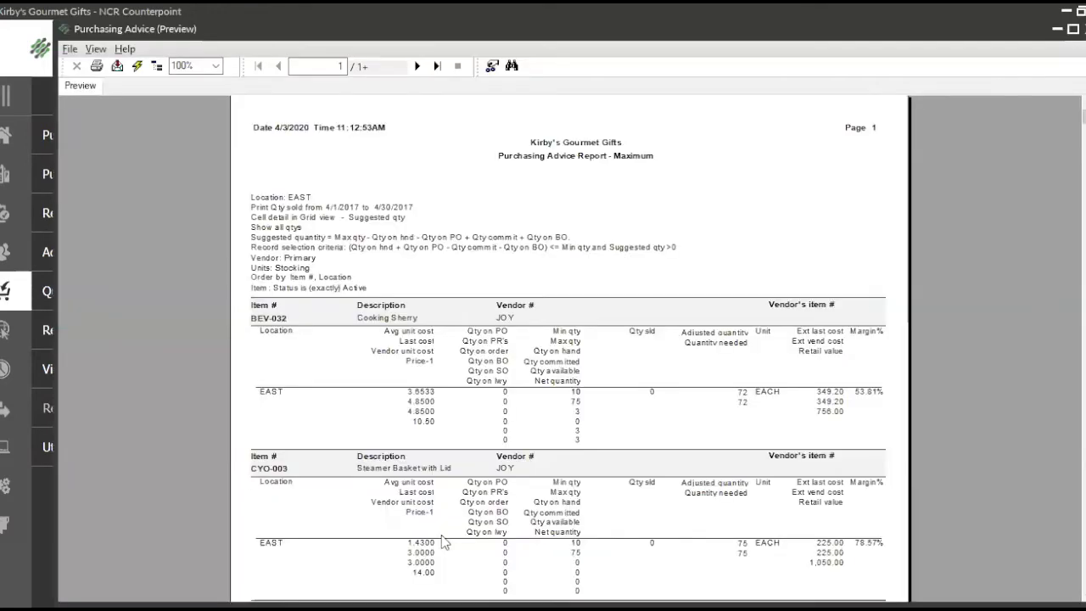
{"action": "left_click", "coordinate": [744, 402]}
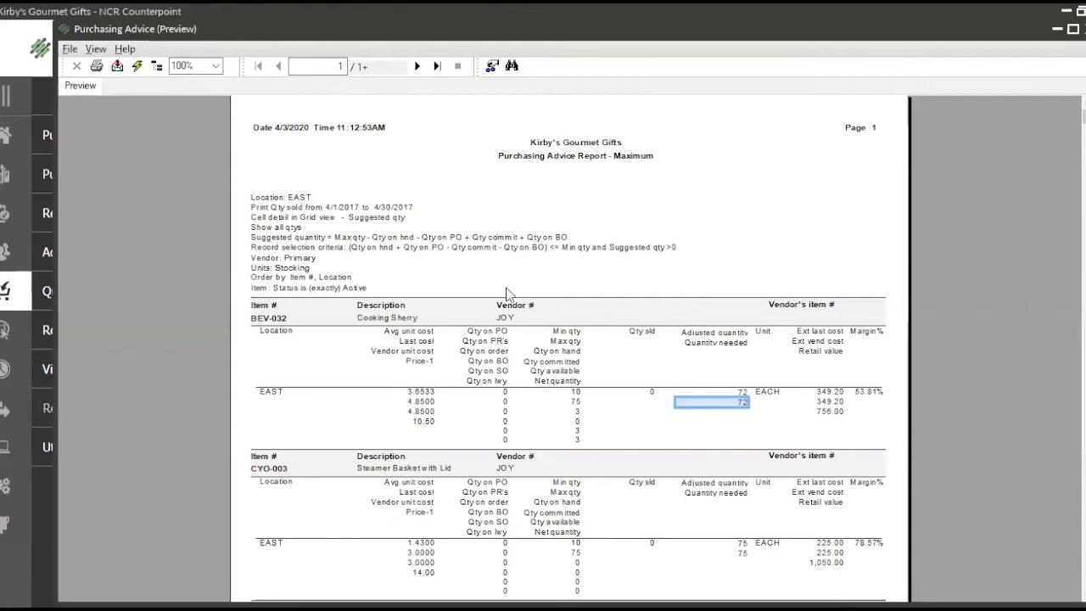
{"action": "left_click", "coordinate": [70, 51]}
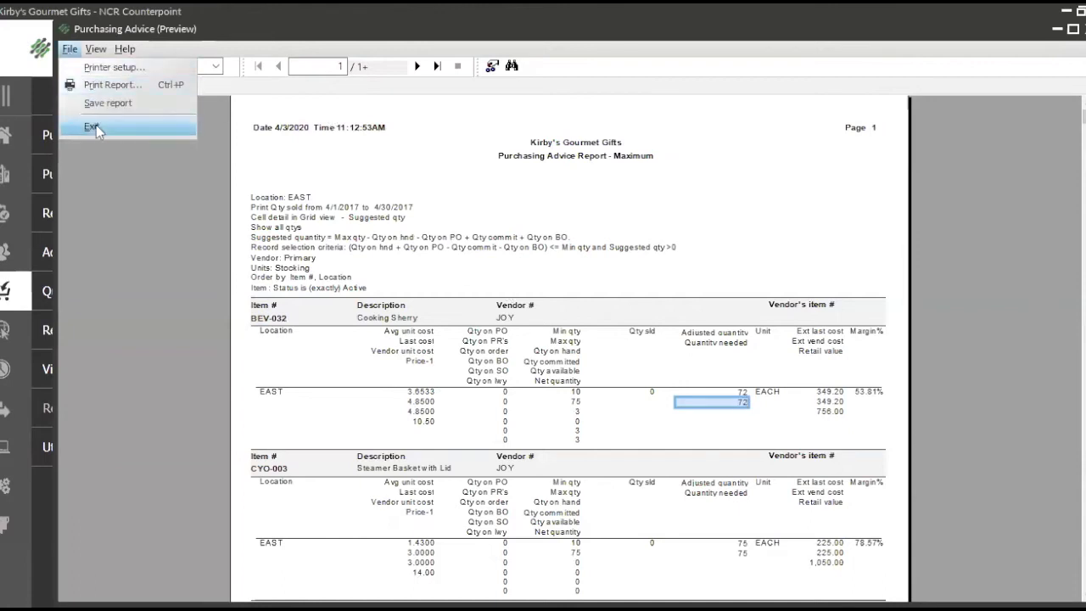
{"action": "left_click", "coordinate": [98, 124]}
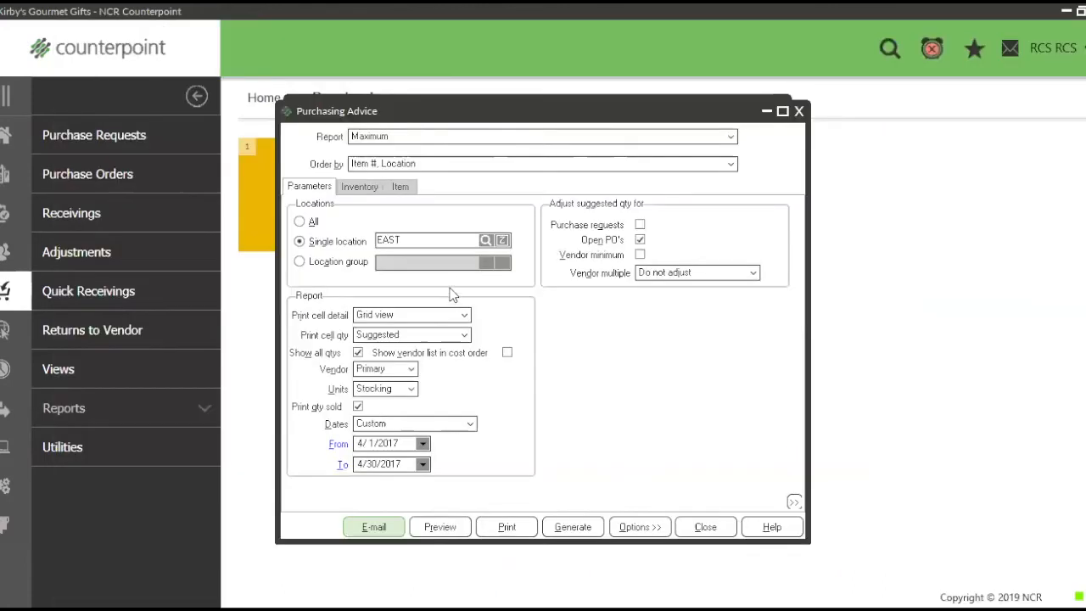
- Turn off the open PO's adjustment, preview the EAST report again, and exit the preview
{"action": "left_click", "coordinate": [640, 240]}
{"action": "left_click", "coordinate": [444, 527]}
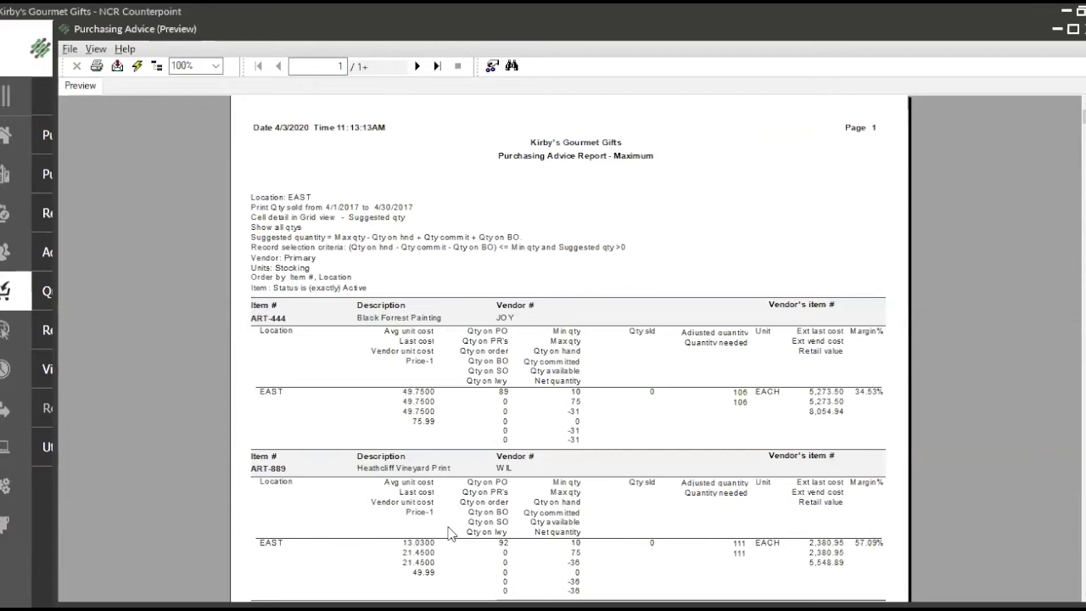
{"action": "left_click", "coordinate": [70, 48]}
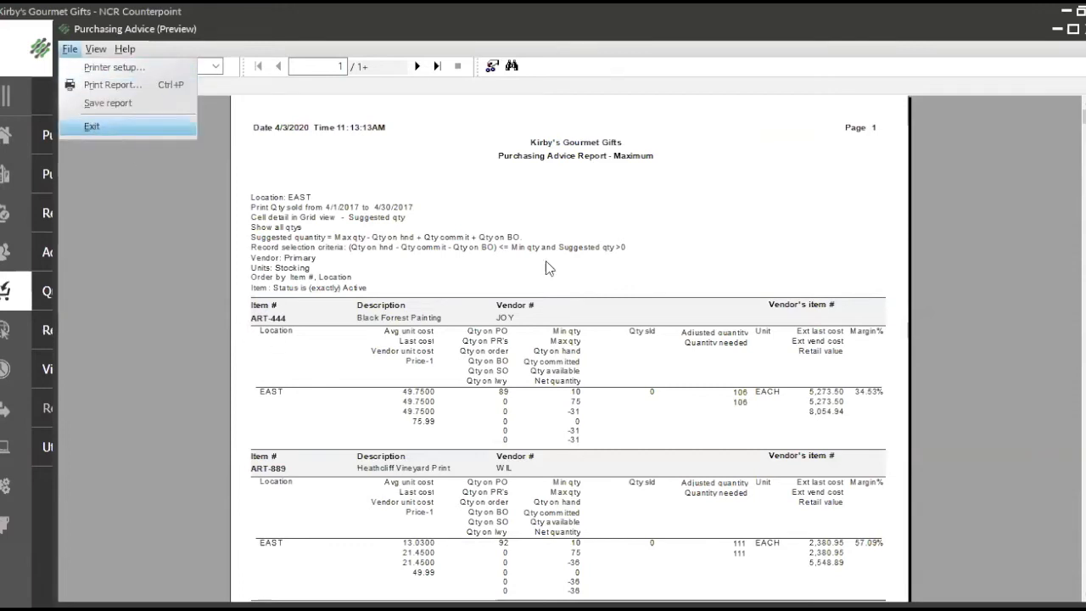
{"action": "left_click", "coordinate": [90, 126]}
- Generate purchase requests from the EAST advice, with both the purchasing advice report and the purchase request edit list set to Skip
{"action": "left_click", "coordinate": [575, 527]}
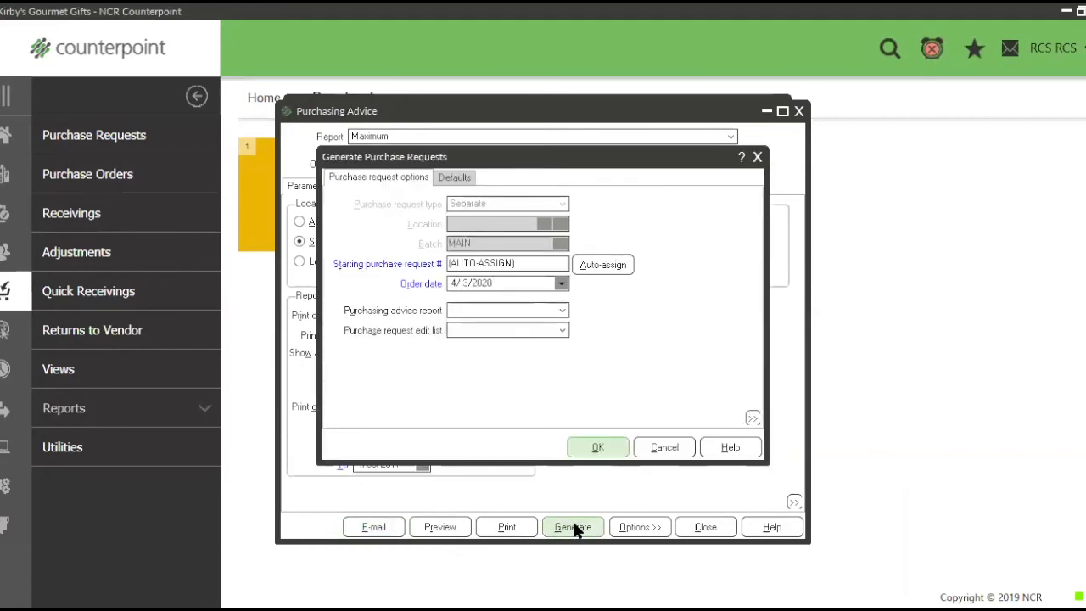
{"action": "left_click", "coordinate": [562, 312]}
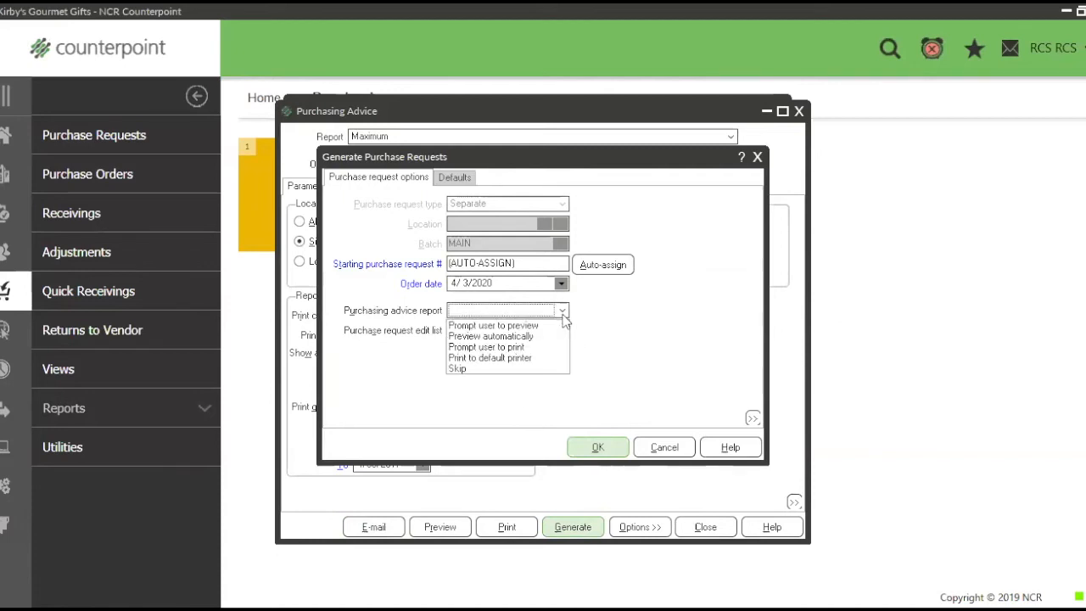
{"action": "left_click", "coordinate": [513, 370]}
{"action": "left_click", "coordinate": [561, 331]}
{"action": "left_click", "coordinate": [496, 389]}
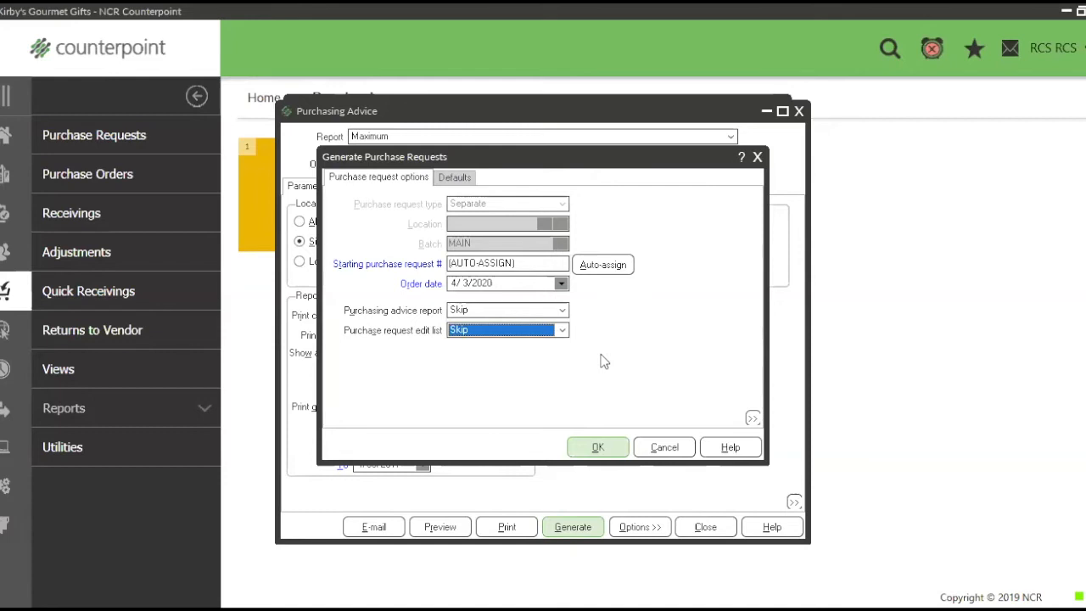
{"action": "left_click", "coordinate": [603, 449]}
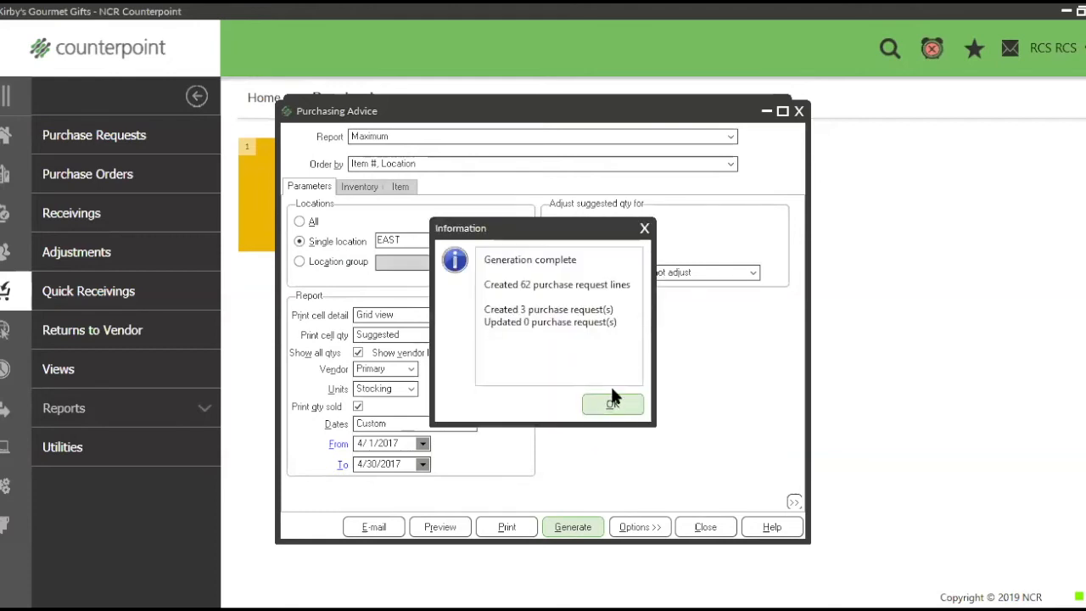
{"action": "left_click", "coordinate": [614, 407]}
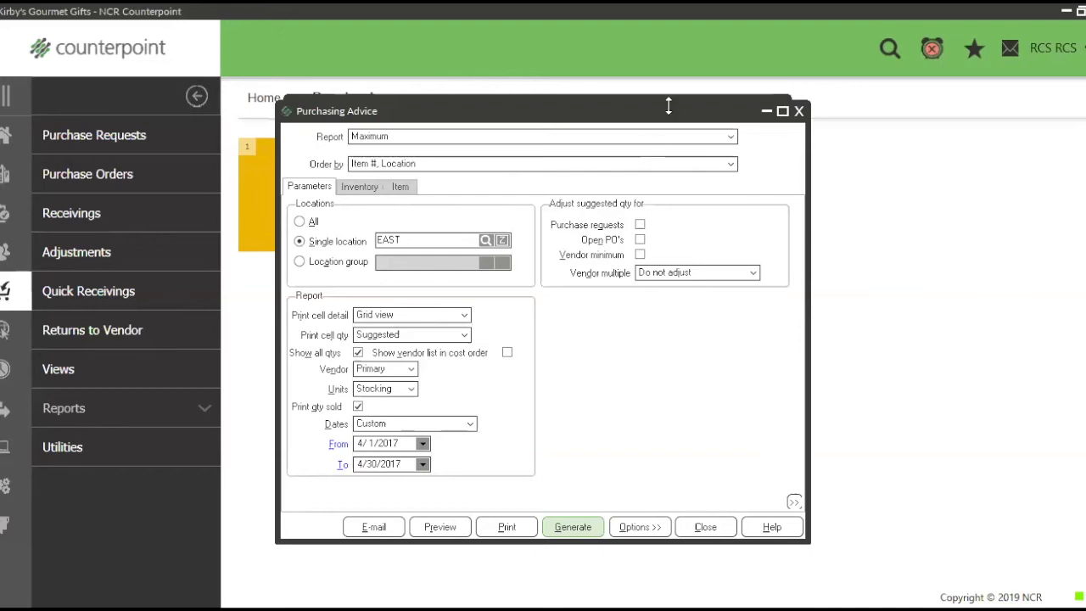
- Switch the report to Replenishment and set its single location to MAIN
{"action": "left_click", "coordinate": [669, 140]}
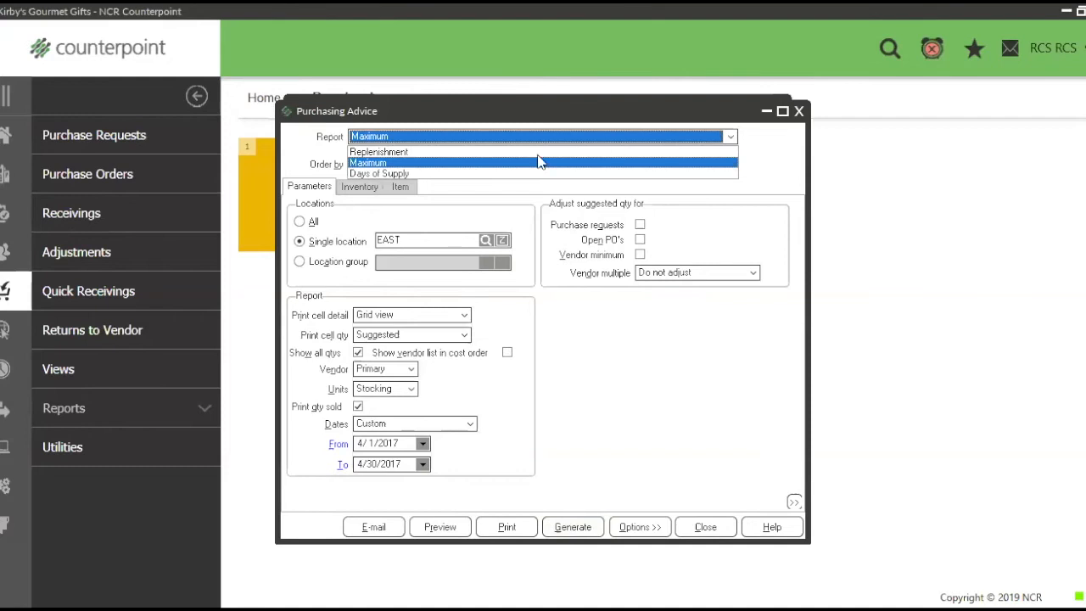
{"action": "left_click", "coordinate": [388, 153]}
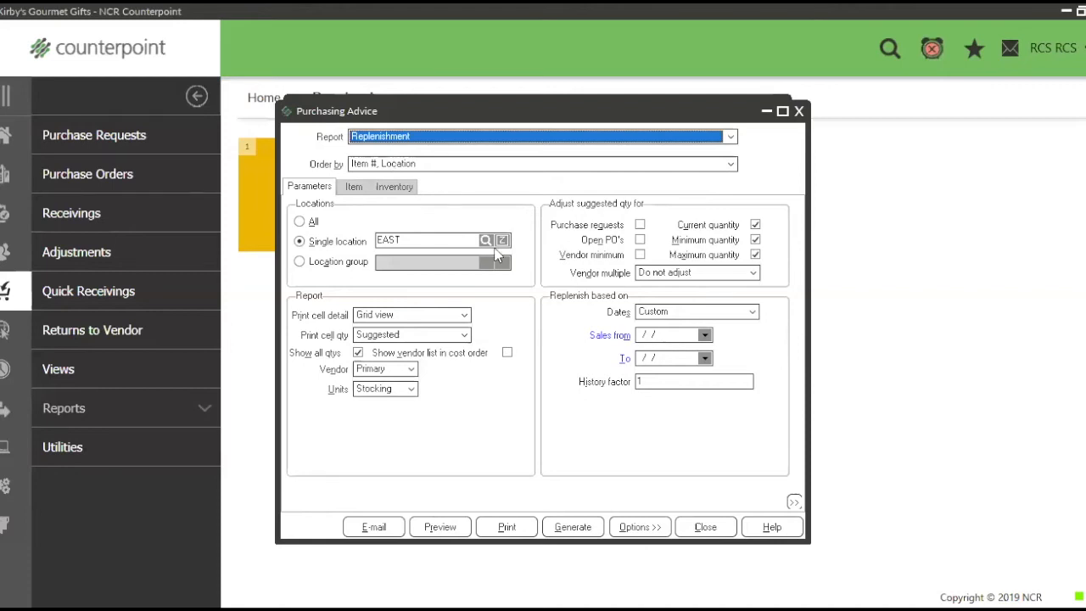
{"action": "left_click", "coordinate": [679, 334]}
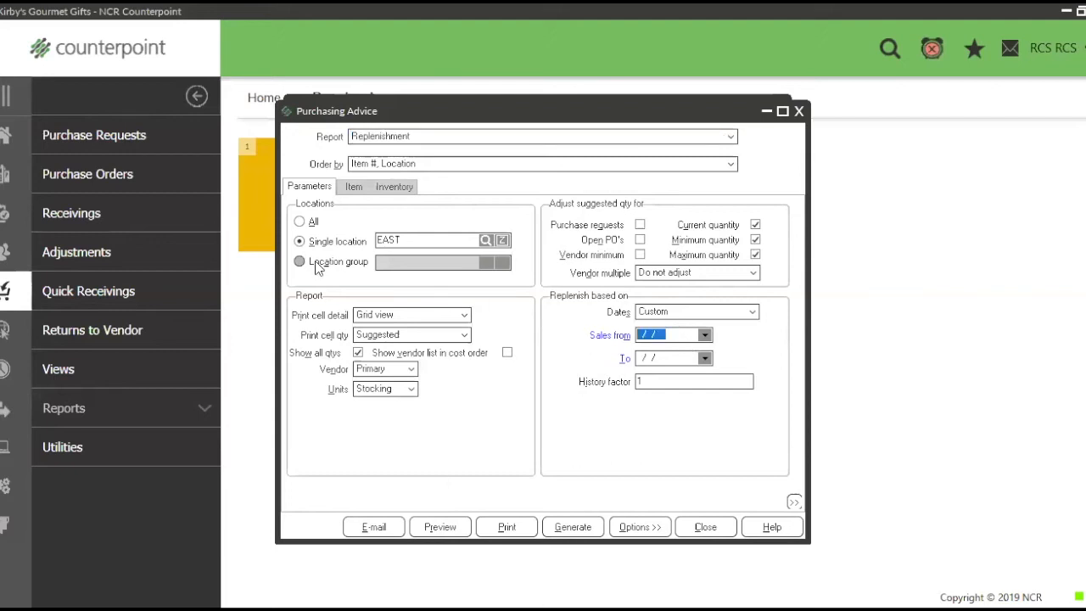
{"action": "left_click", "coordinate": [400, 239]}
{"action": "type", "text": "MAIN"}
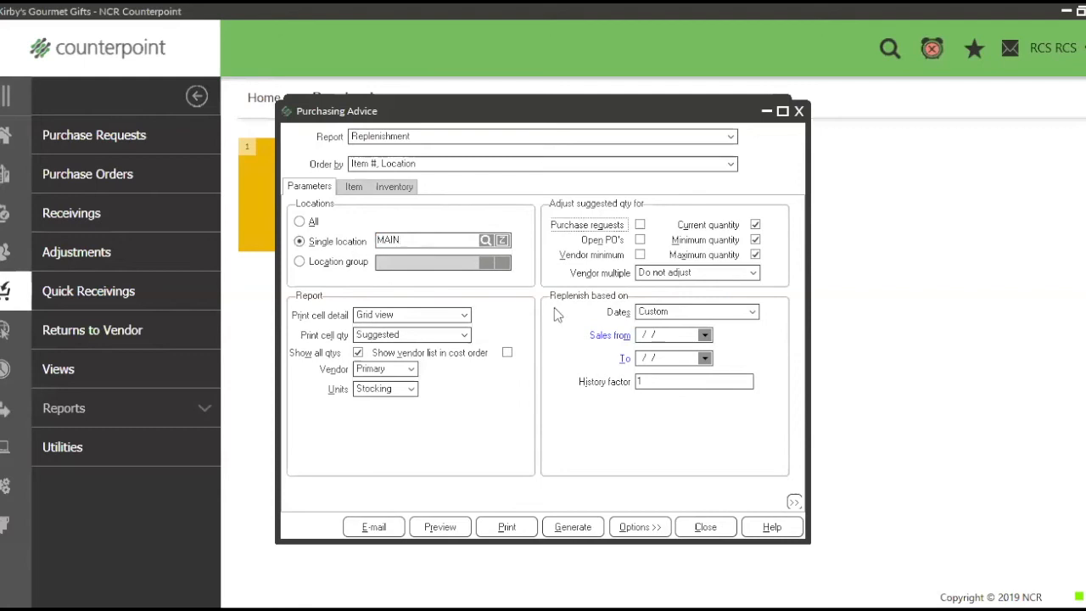
- Set the replenishment sales dates from 4/1/2017 to 4/30/2017
{"action": "left_click", "coordinate": [605, 338]}
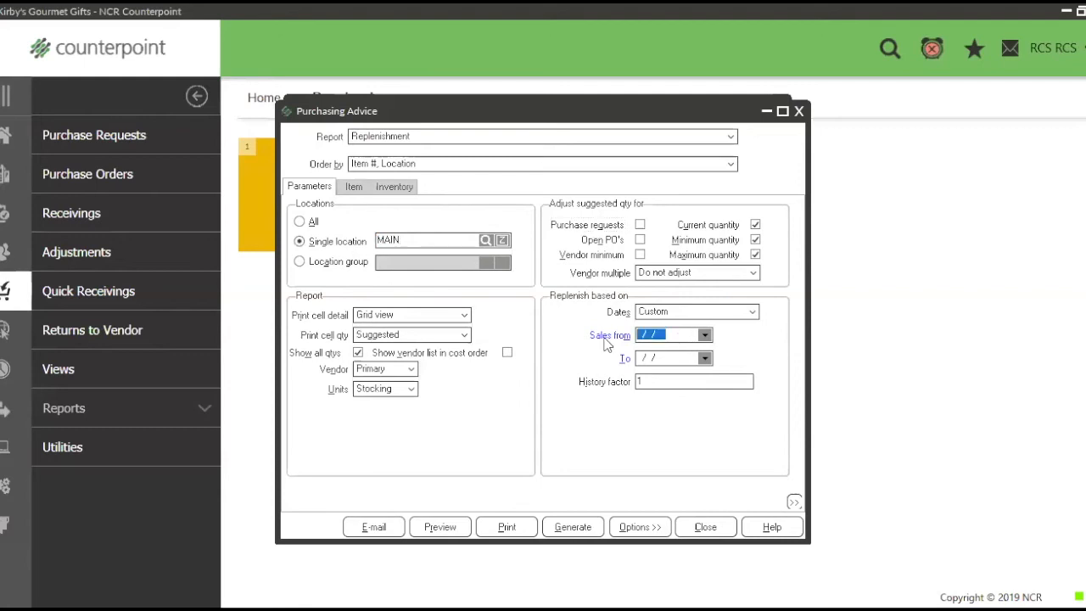
{"action": "type", "text": "4/1/2017"}
{"action": "key", "text": "Tab"}
{"action": "type", "text": "4/30/2017"}
{"action": "key", "text": "Tab"}
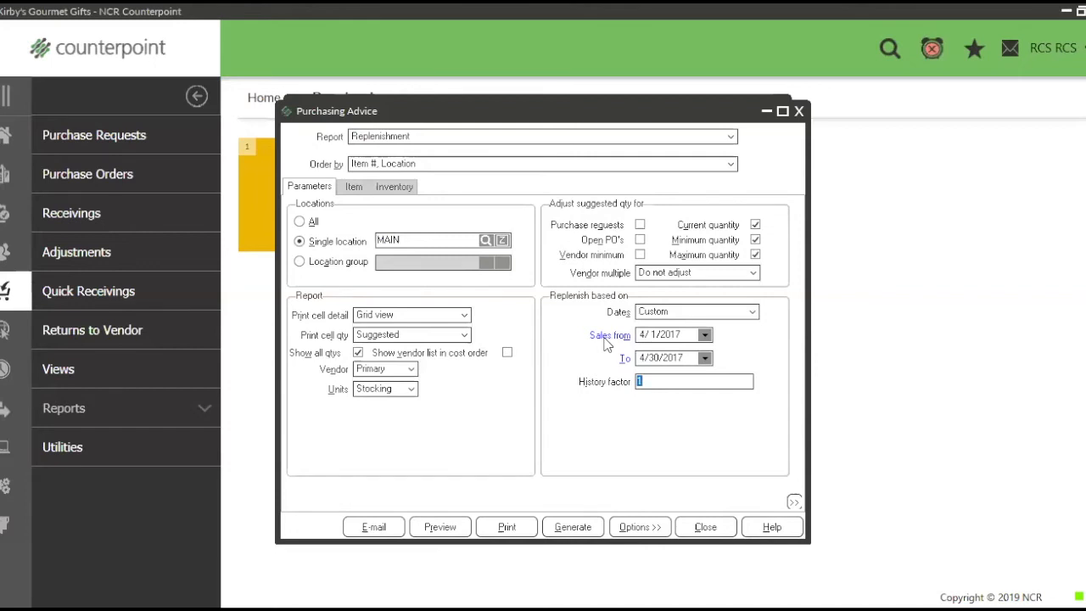
{"action": "left_click", "coordinate": [688, 335]}
- Turn off the suggested quantity adjustments for current, minimum and maximum quantity
{"action": "left_click", "coordinate": [755, 225]}
{"action": "left_click", "coordinate": [755, 240]}
{"action": "left_click", "coordinate": [755, 254]}
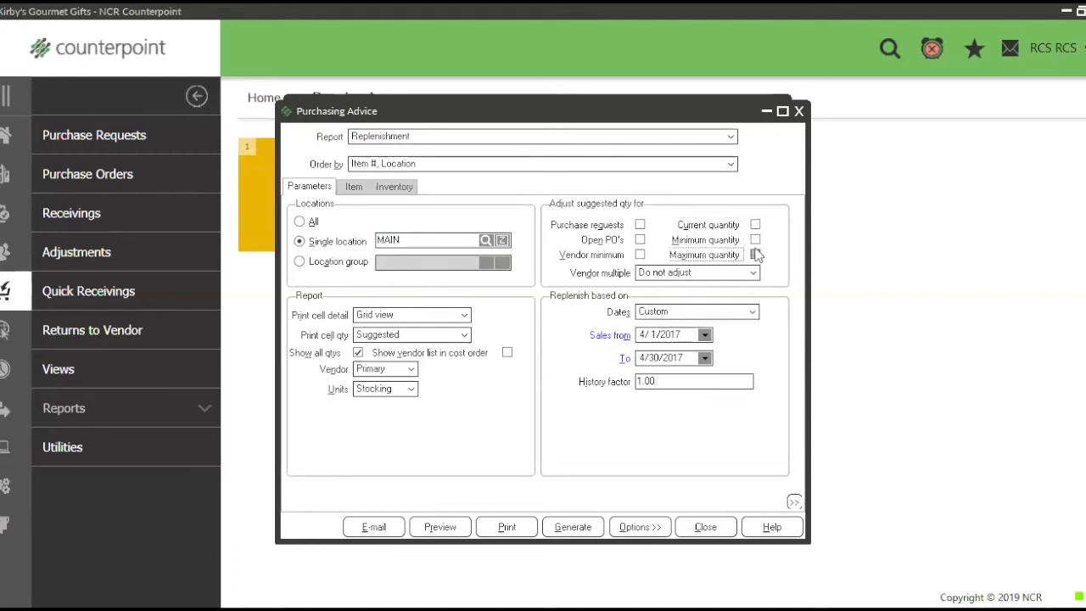
- Set the history factor to 1.10
{"action": "left_click", "coordinate": [668, 381]}
{"action": "key", "text": "BackSpace"}
{"action": "key", "text": "BackSpace"}
{"action": "key", "text": "BackSpace"}
{"action": "type", "text": ".10"}
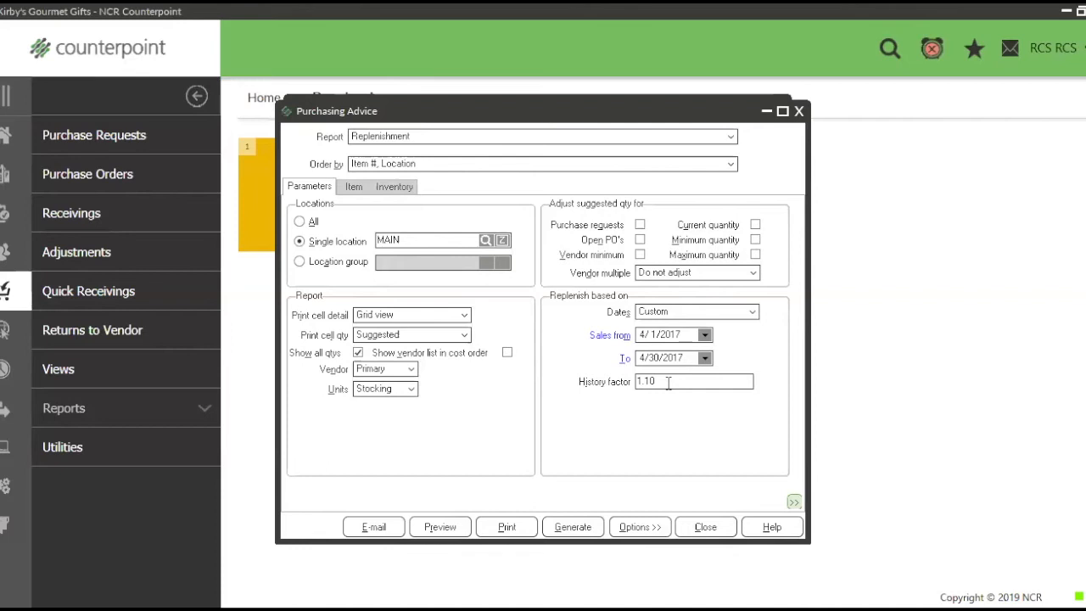
- Set the history factor to 0.90 and preview the Replenishment report for MAIN
{"action": "left_click", "coordinate": [682, 381]}
{"action": "key", "text": "BackSpace"}
{"action": "key", "text": "BackSpace"}
{"action": "key", "text": "BackSpace"}
{"action": "key", "text": "BackSpace"}
{"action": "type", "text": "9"}
{"action": "key", "text": "Tab"}
{"action": "left_click", "coordinate": [440, 527]}
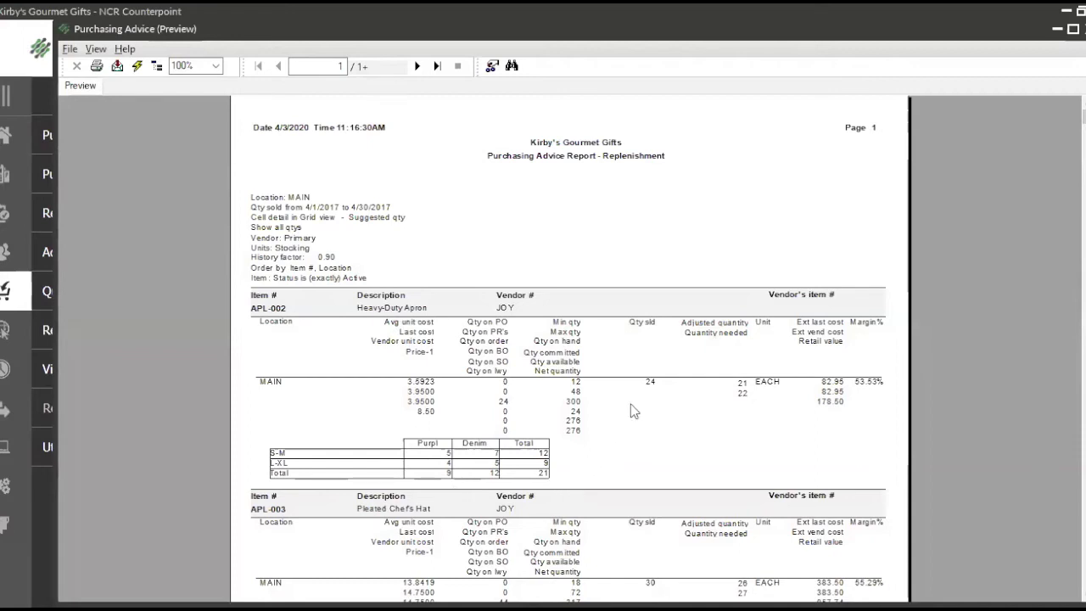
- Compare the quantity sold with the quantity on hand for Heavy-Duty Apron, and exit the preview
{"action": "left_click", "coordinate": [649, 385]}
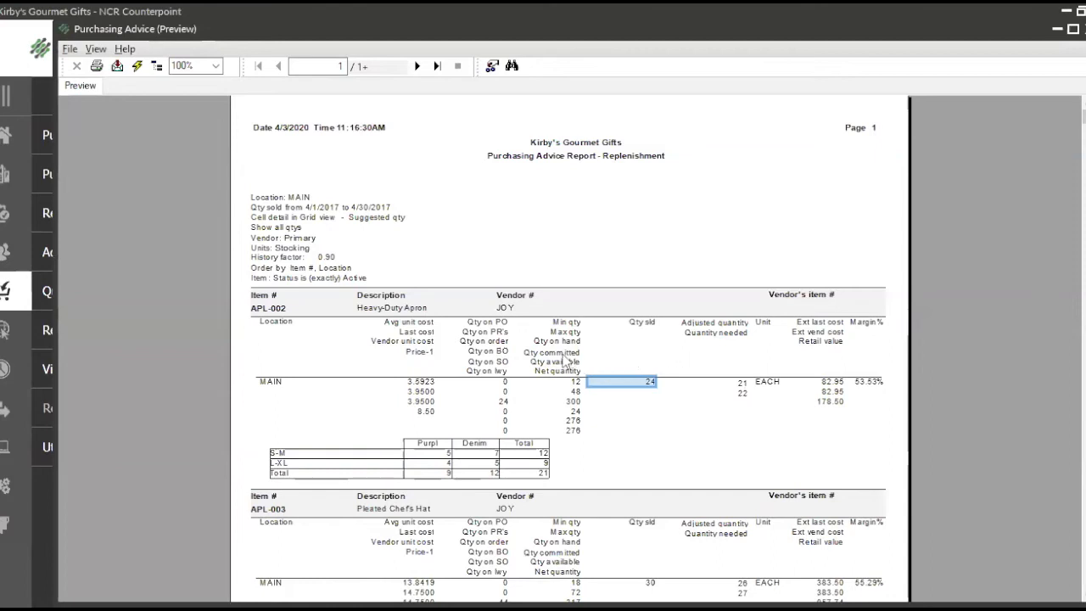
{"action": "left_click", "coordinate": [578, 402]}
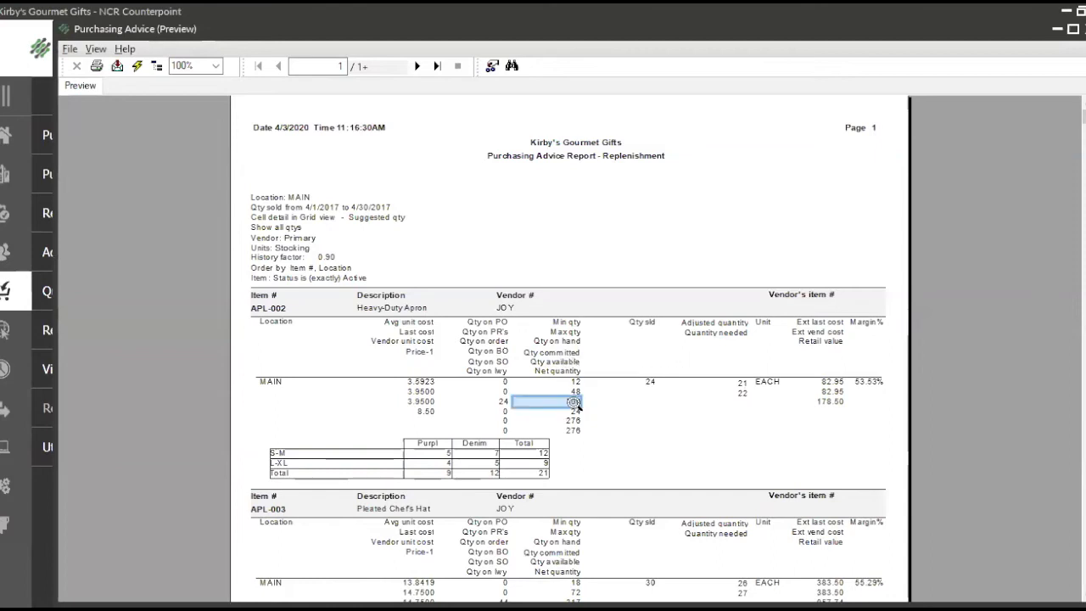
{"action": "left_click", "coordinate": [70, 48]}
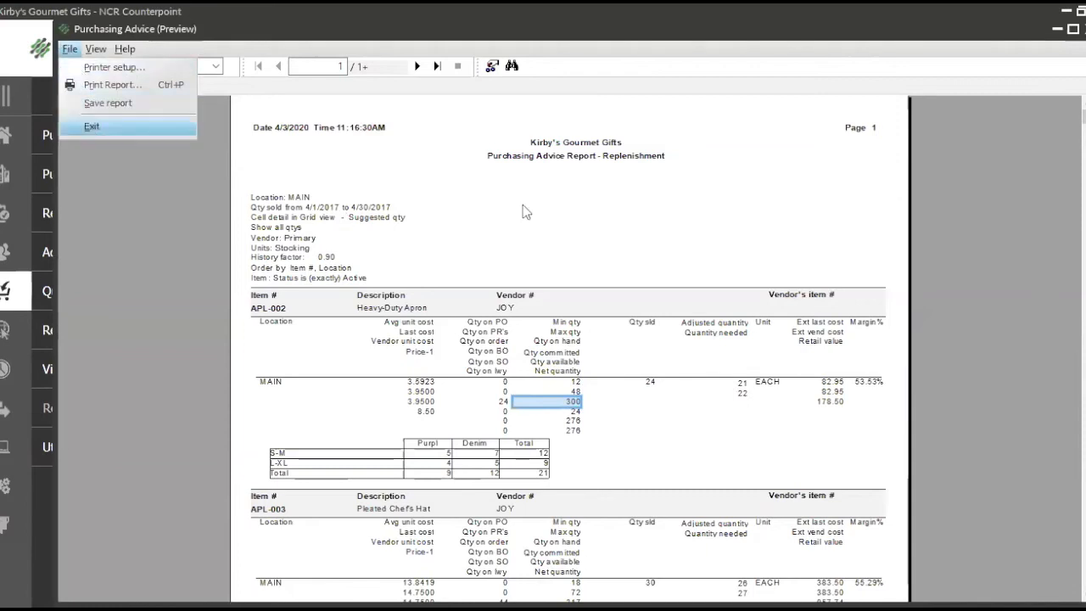
{"action": "left_click", "coordinate": [91, 123]}
- Adjust the suggested quantities for current quantity, preview the Replenishment report, and exit the preview
{"action": "left_click", "coordinate": [755, 225]}
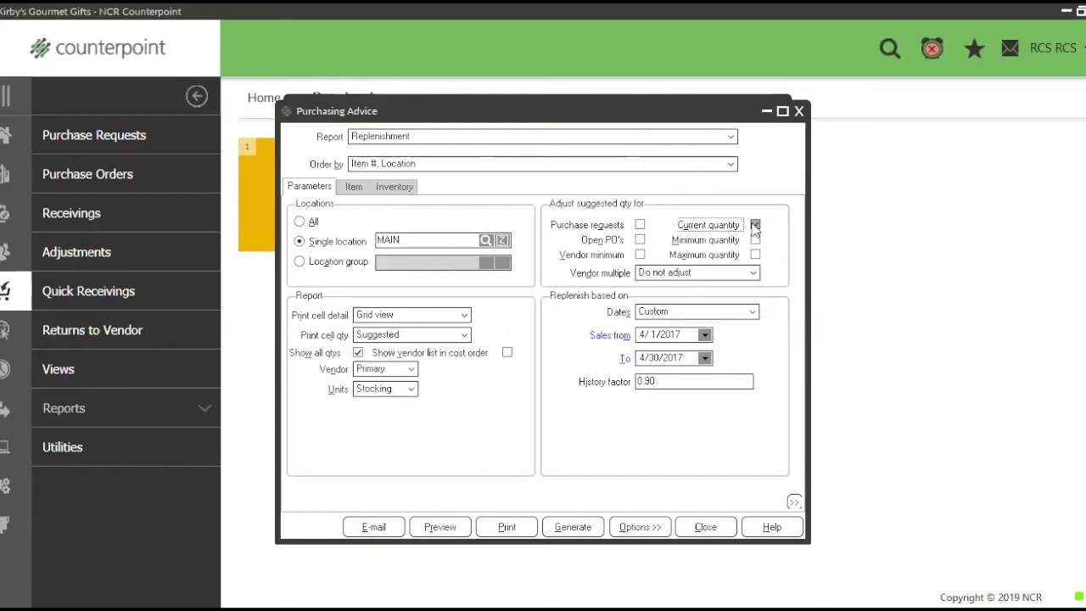
{"action": "left_click", "coordinate": [430, 528]}
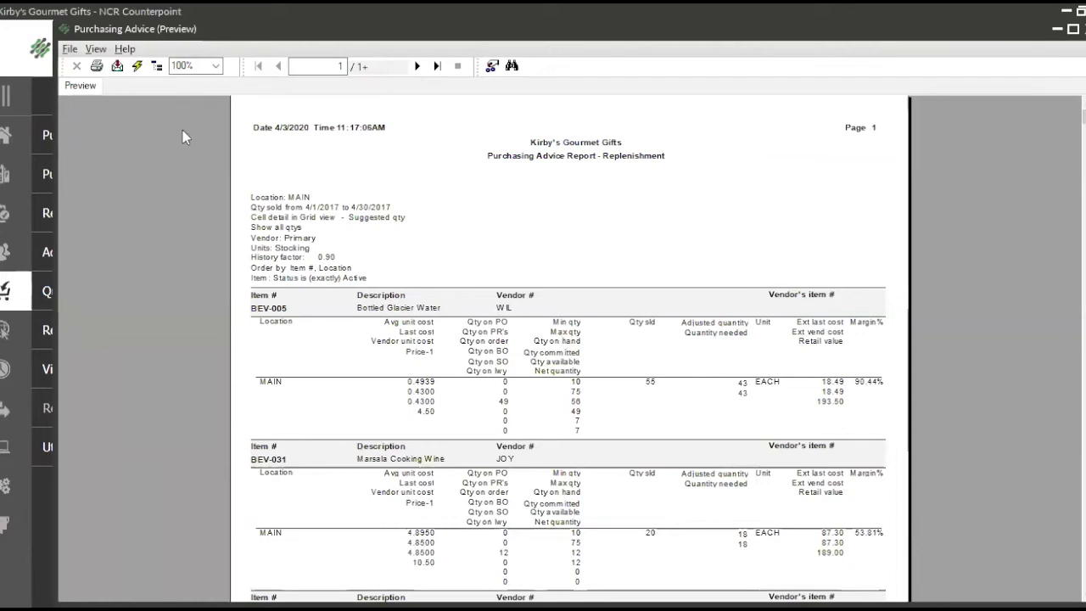
{"action": "left_click", "coordinate": [70, 49]}
{"action": "mouse_move", "coordinate": [95, 49]}
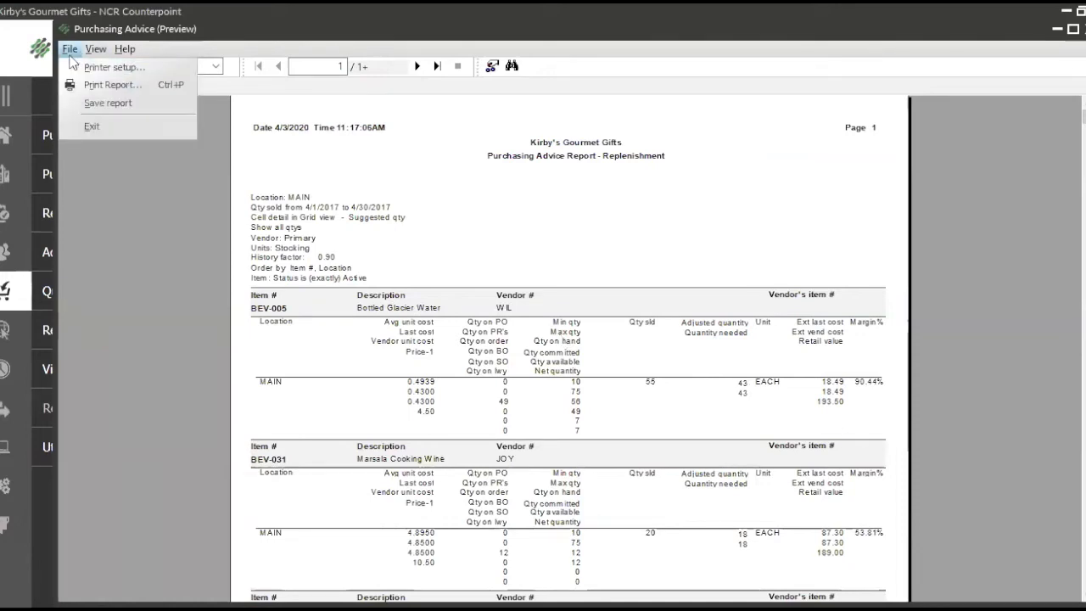
{"action": "left_click", "coordinate": [87, 127]}
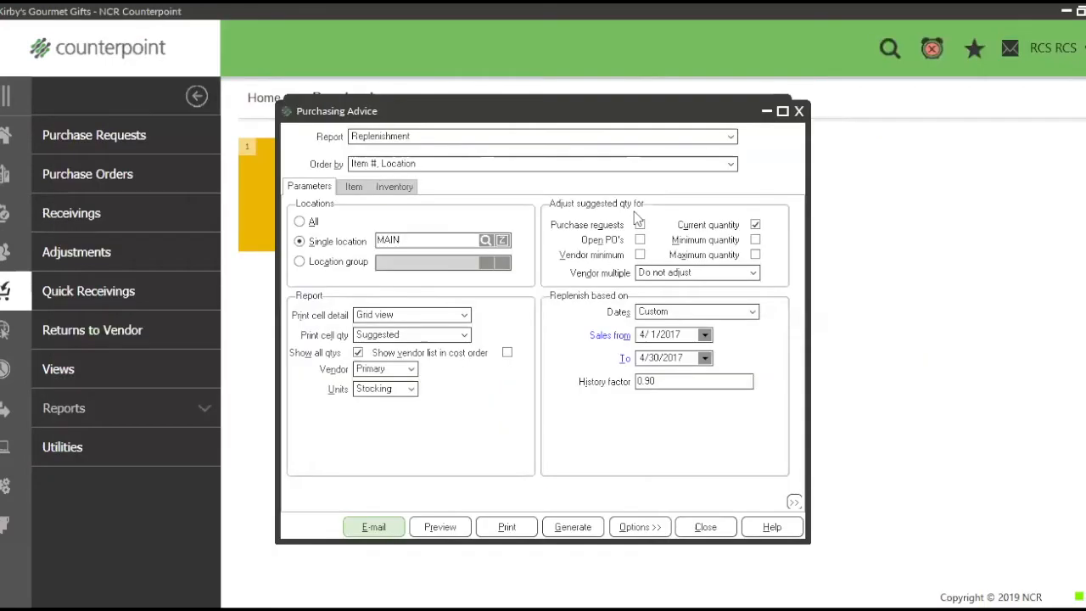
- Adjust the suggested quantities for maximum quantity as well and preview the Replenishment report
{"action": "left_click", "coordinate": [755, 255]}
{"action": "left_click", "coordinate": [431, 526]}
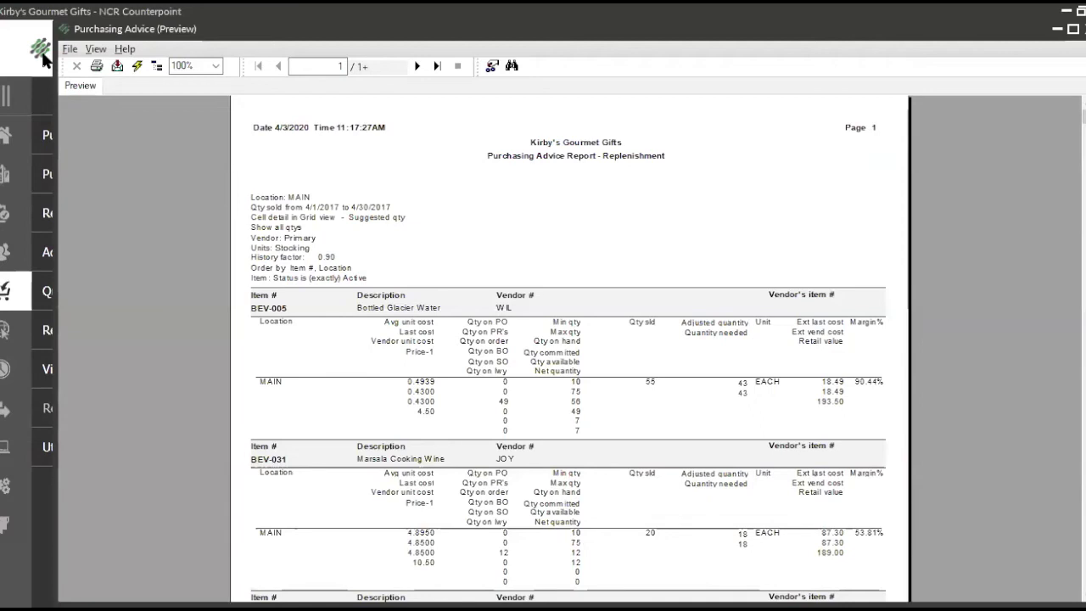
- Exit the Replenishment preview and switch the purchasing advice report to Days of Supply
{"action": "left_click", "coordinate": [68, 50]}
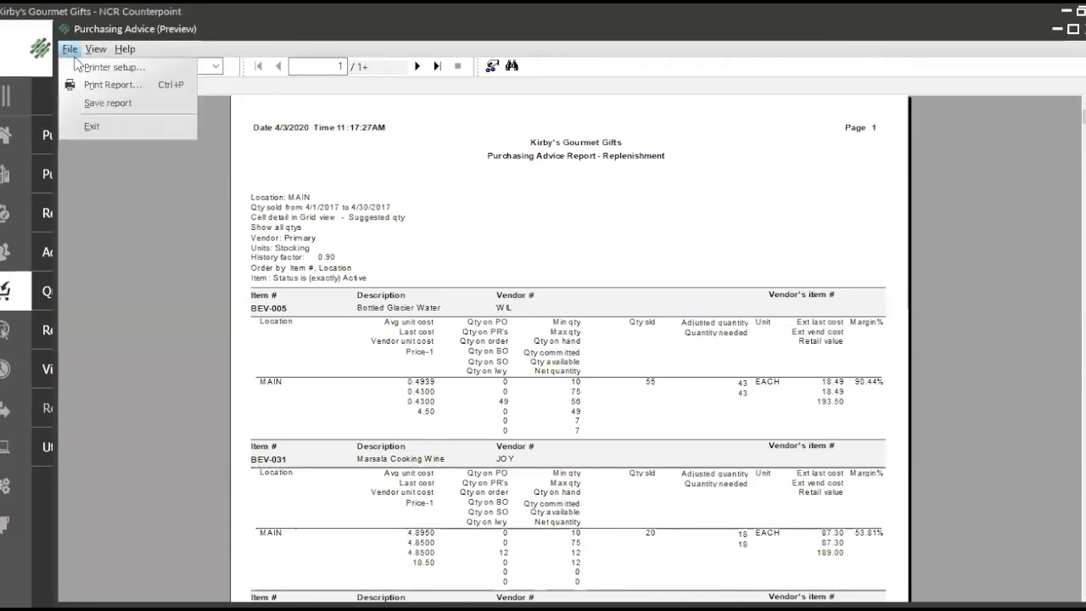
{"action": "left_click", "coordinate": [101, 127]}
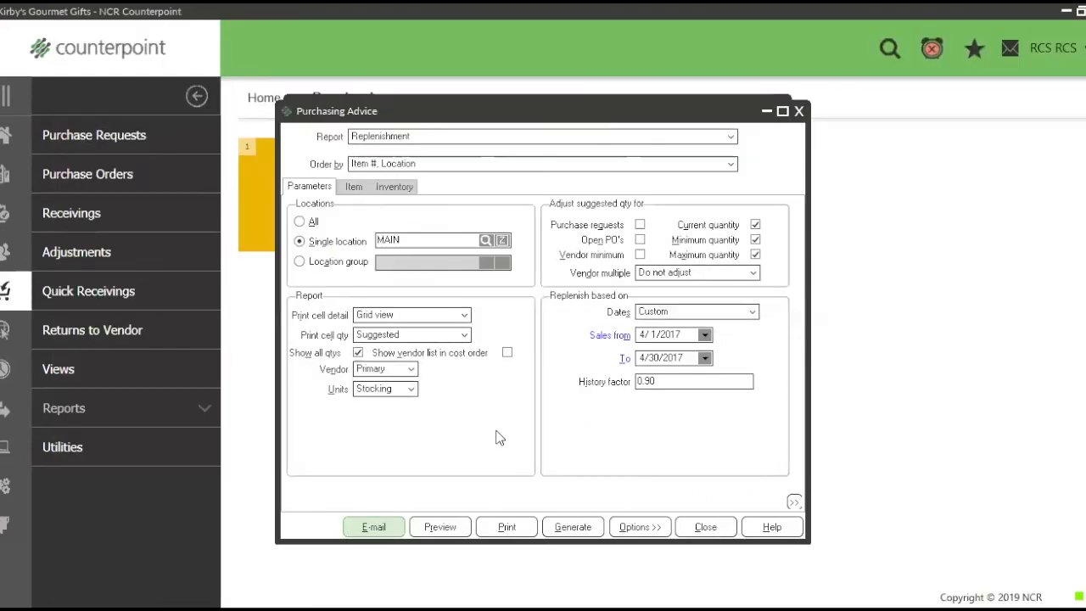
{"action": "left_click", "coordinate": [553, 137]}
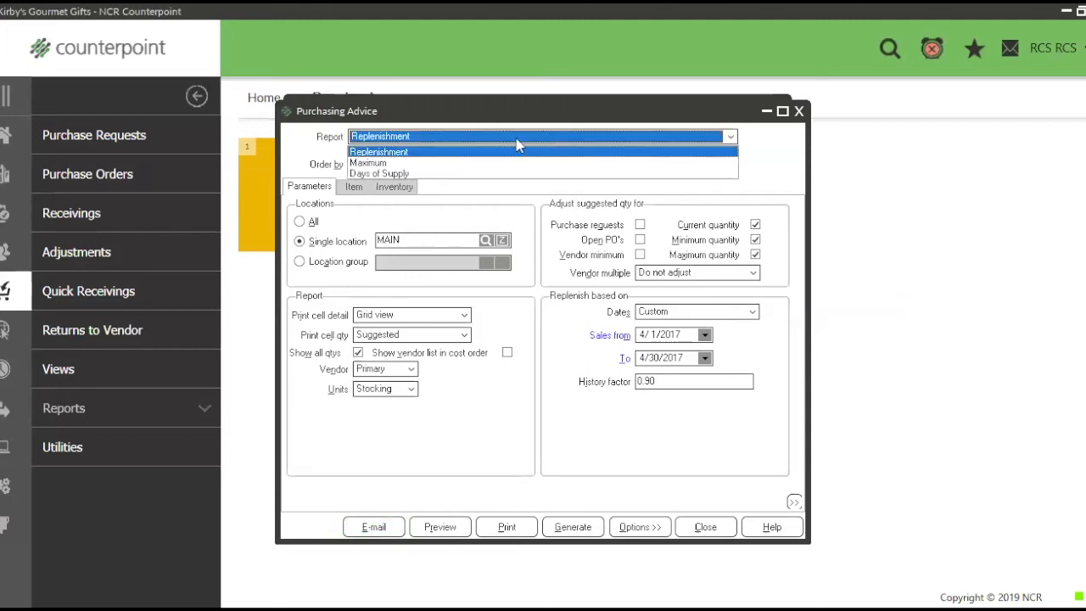
{"action": "left_click", "coordinate": [433, 173]}
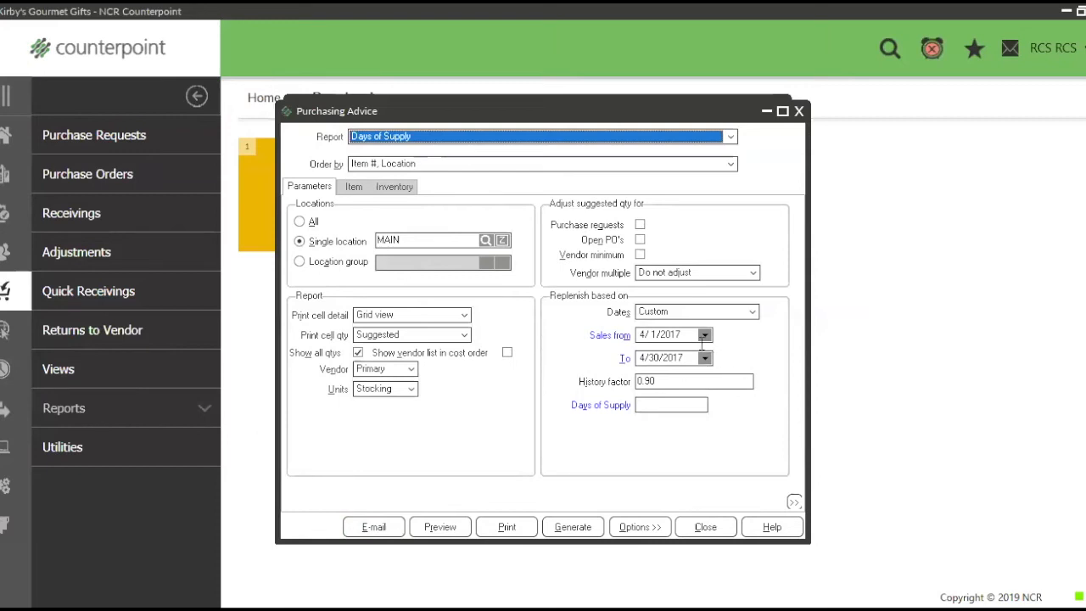
- Set the days of supply to 21, preview the Days of Supply report for MAIN, and exit the preview
{"action": "left_click", "coordinate": [676, 405]}
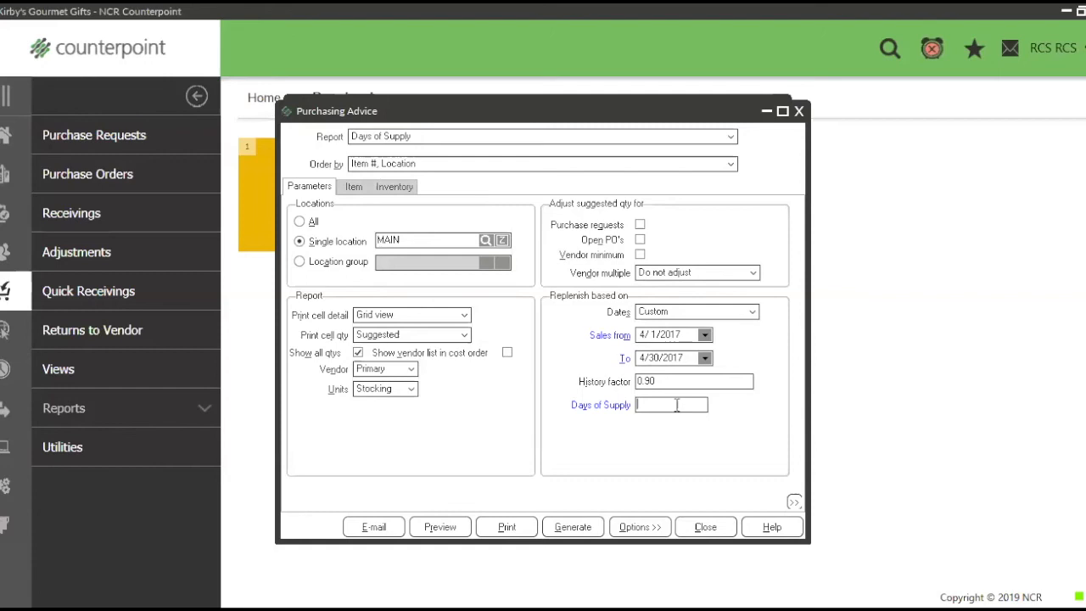
{"action": "type", "text": "21"}
{"action": "left_click", "coordinate": [448, 527]}
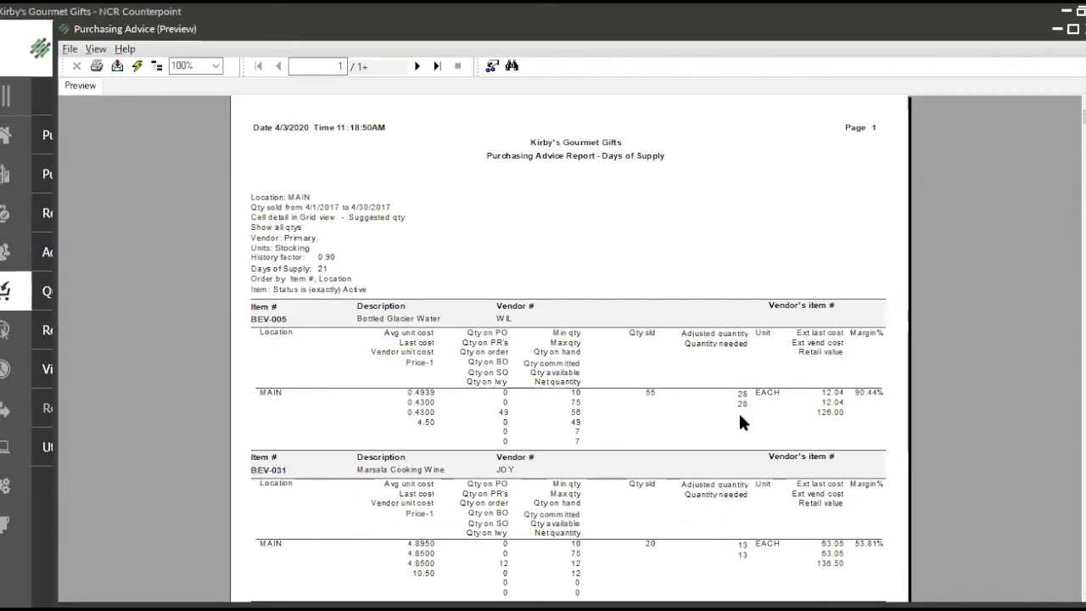
{"action": "left_click", "coordinate": [68, 49]}
{"action": "left_click", "coordinate": [92, 126]}
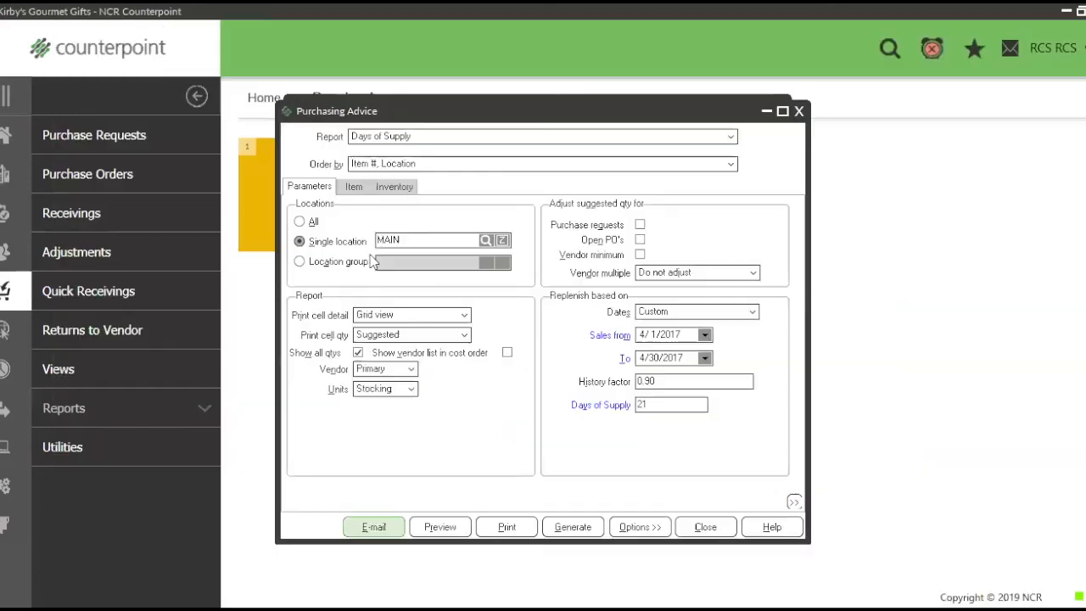
- Restrict the report to a location group and add a new group named ALL with the description "all"
{"action": "left_click", "coordinate": [312, 224]}
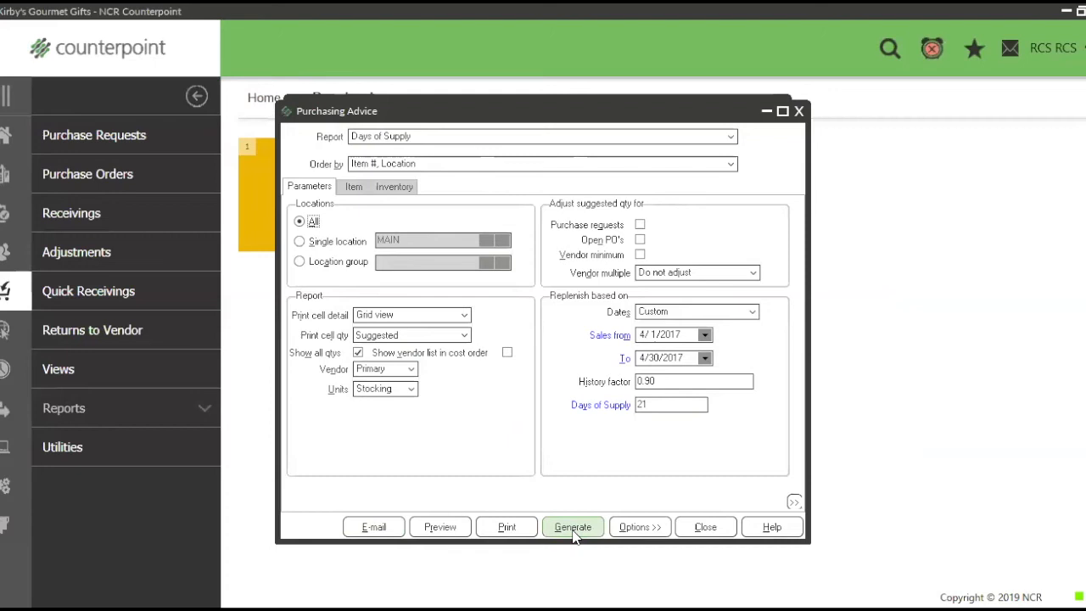
{"action": "left_click", "coordinate": [299, 261]}
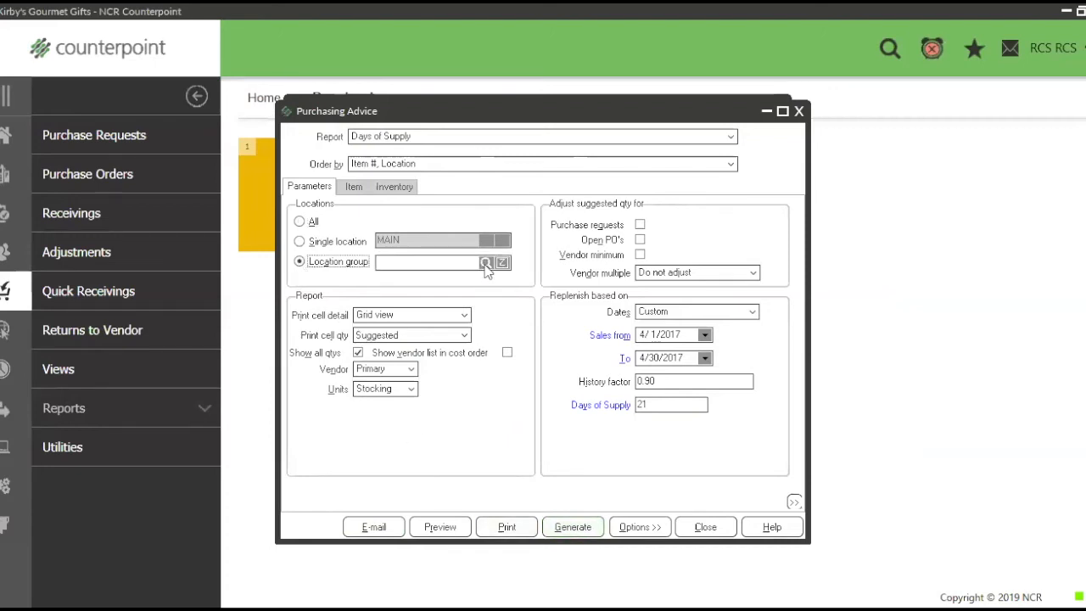
{"action": "left_click", "coordinate": [486, 263]}
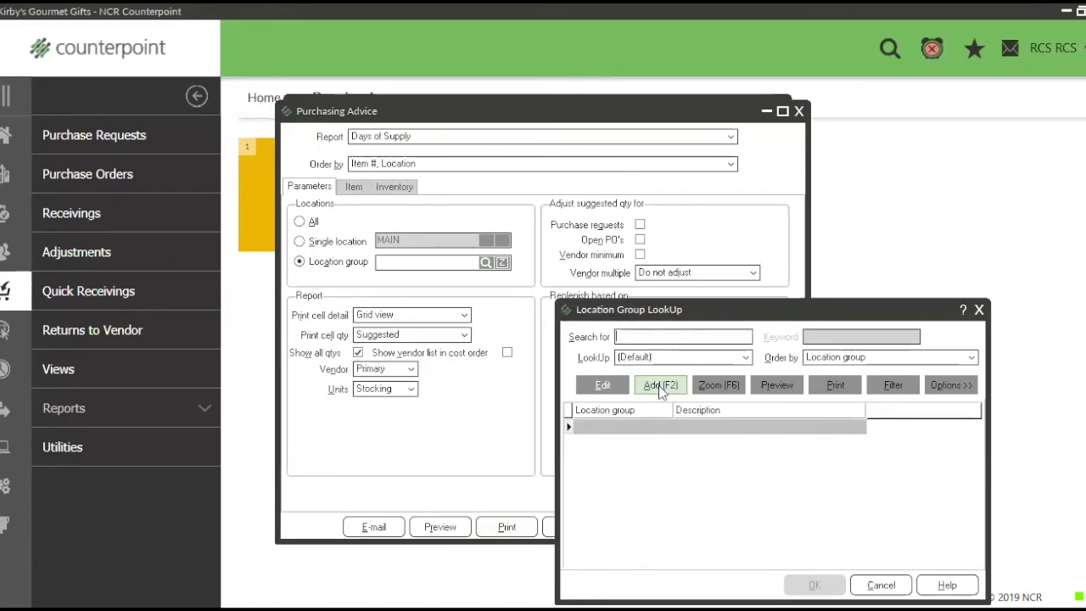
{"action": "left_click", "coordinate": [658, 385]}
{"action": "type", "text": "all"}
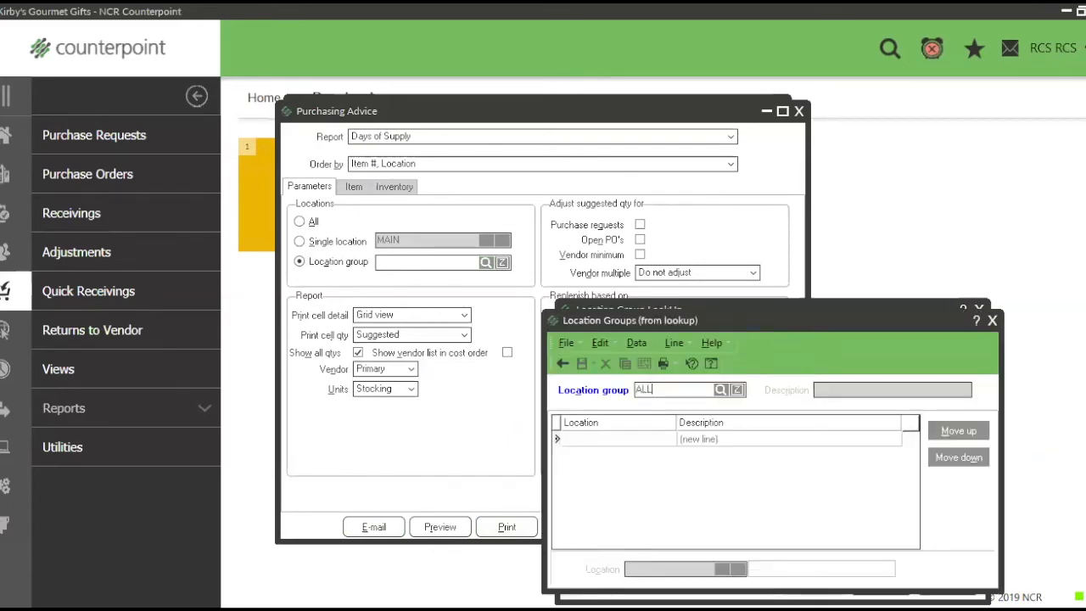
{"action": "key", "text": "Tab"}
{"action": "type", "text": "all"}
{"action": "key", "text": "Tab"}
- Add the locations MAIN, EAST and KIOS to the ALL group and save it
{"action": "type", "text": "MAIN"}
{"action": "key", "text": "Return"}
{"action": "type", "text": "EAST"}
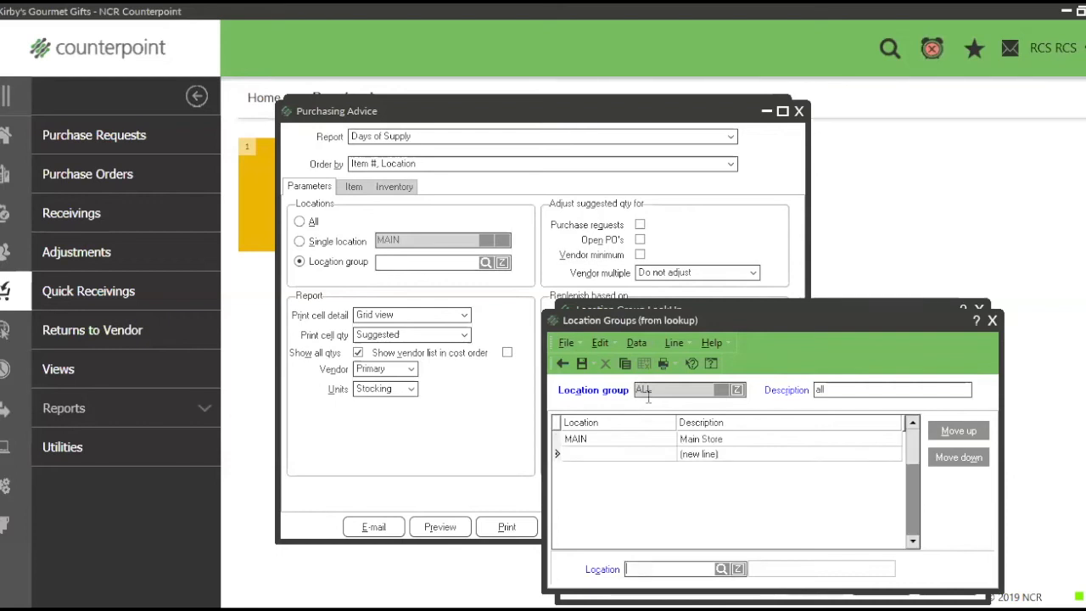
{"action": "key", "text": "Return"}
{"action": "type", "text": "KIOS"}
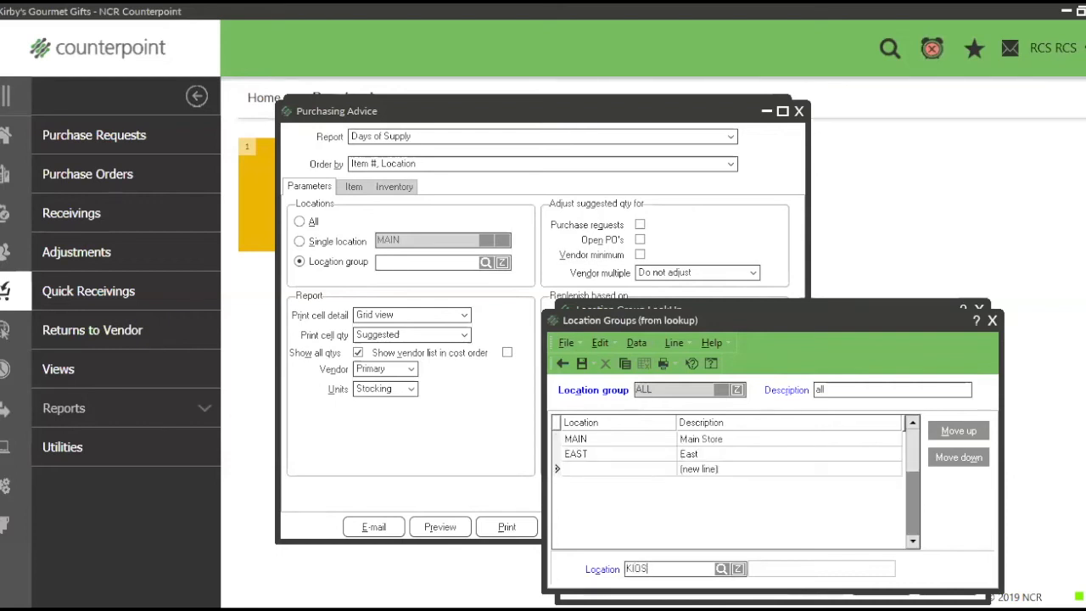
{"action": "key", "text": "Return"}
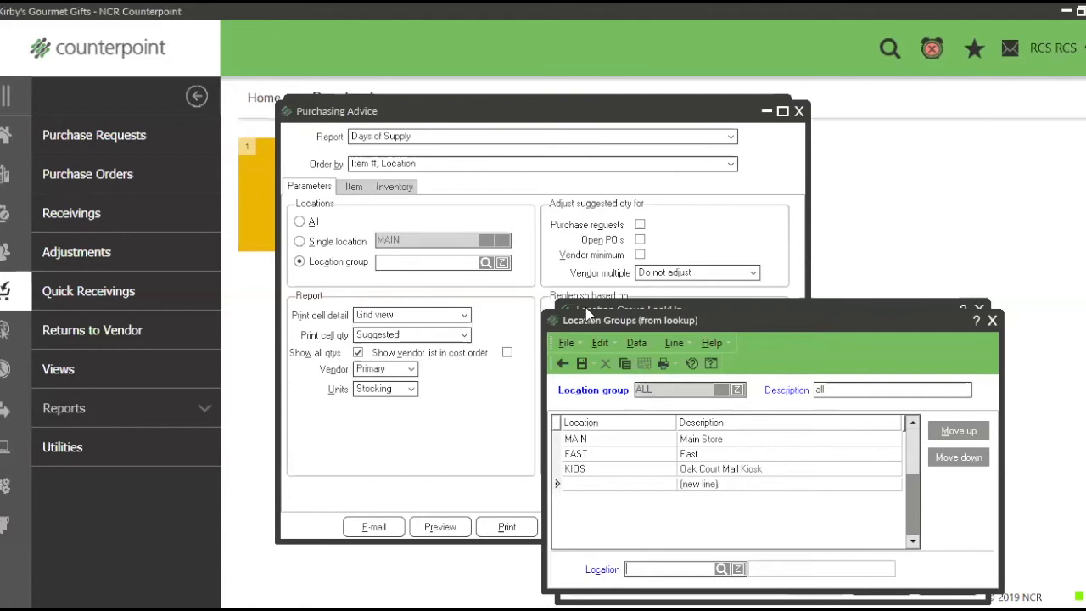
{"action": "left_click", "coordinate": [584, 364]}
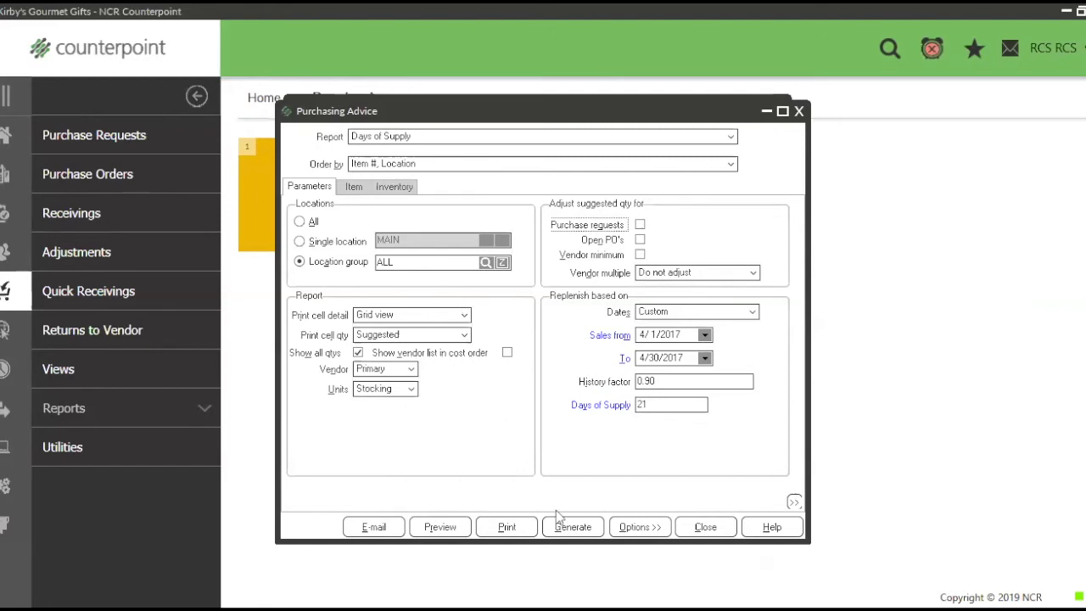
- Set up purchase request generation with the type Allocated/Merged and MAIN as the location
{"action": "left_click", "coordinate": [570, 528]}
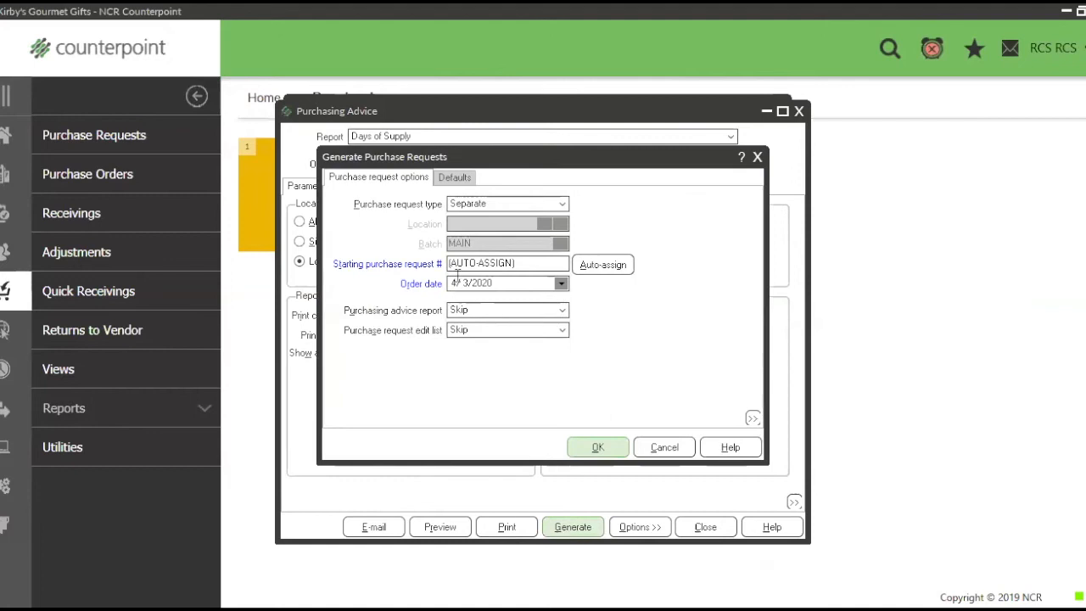
{"action": "left_click", "coordinate": [486, 207]}
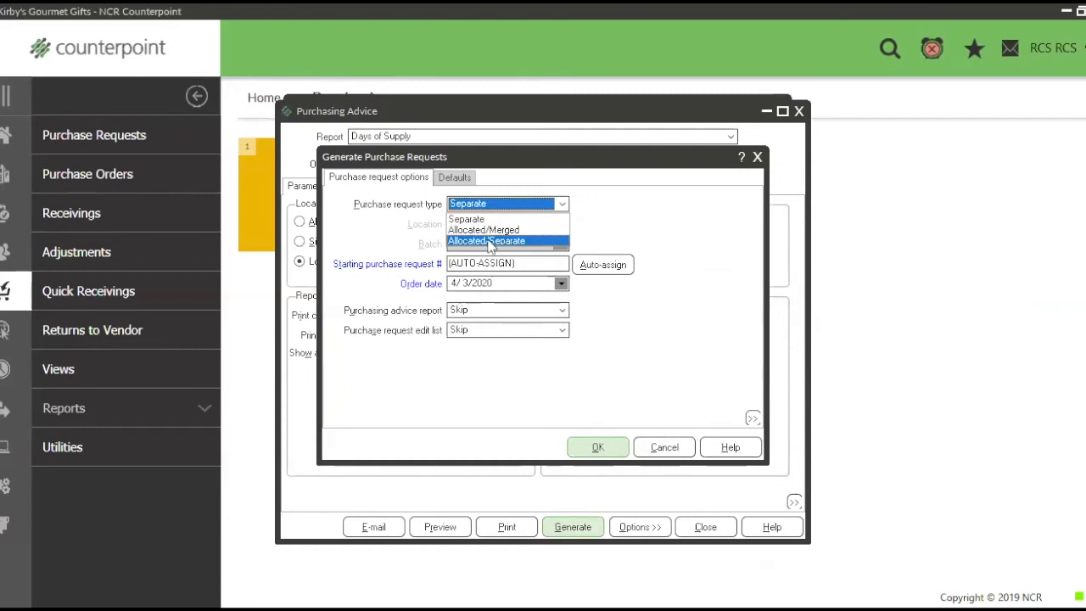
{"action": "left_click", "coordinate": [488, 230]}
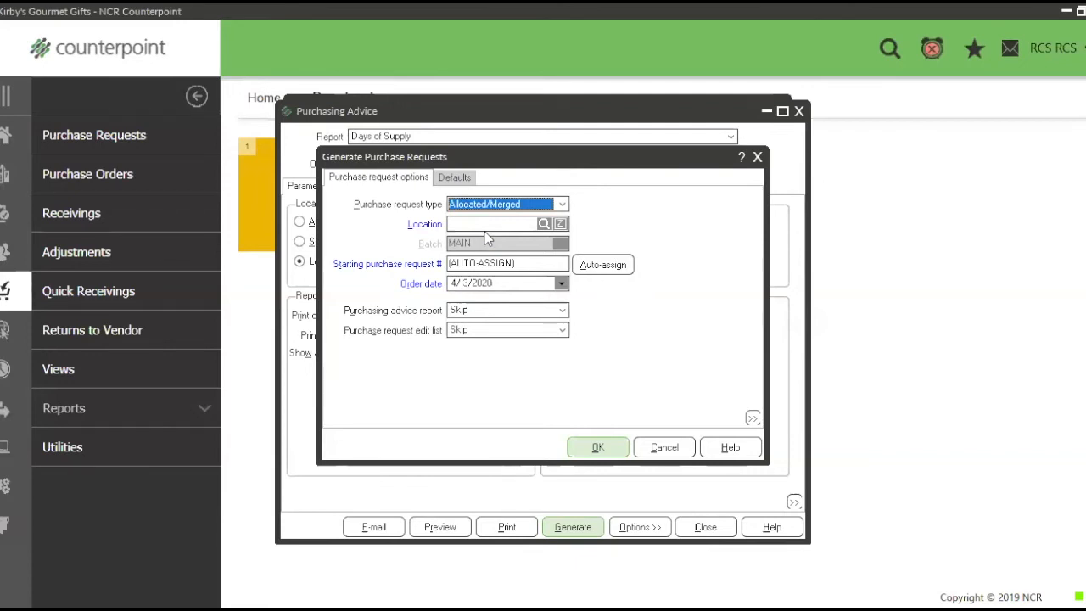
{"action": "left_click", "coordinate": [540, 224]}
{"action": "left_click", "coordinate": [604, 456]}
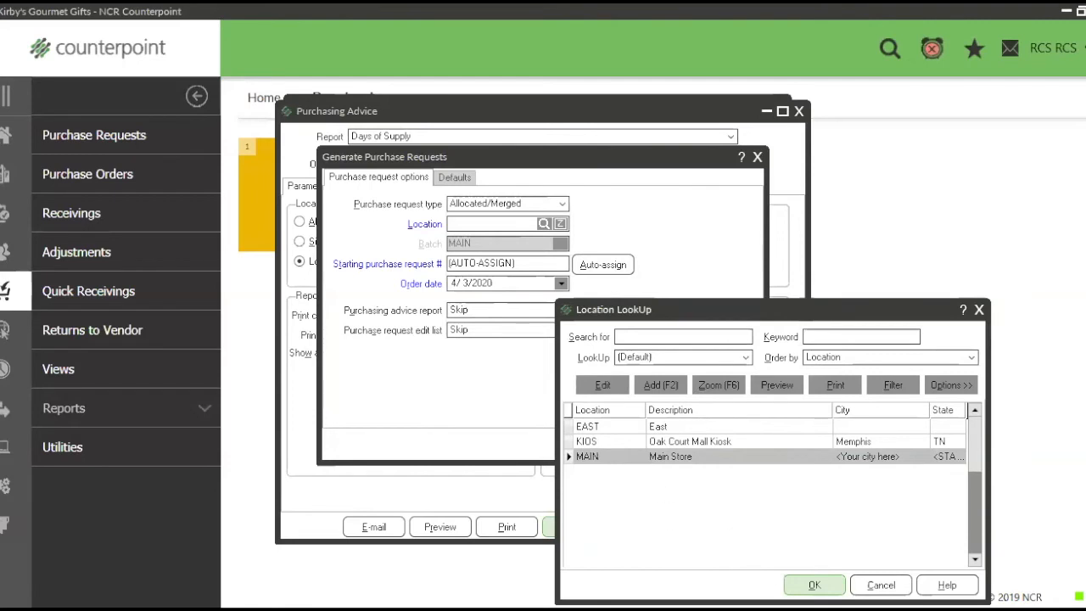
{"action": "left_click", "coordinate": [814, 585]}
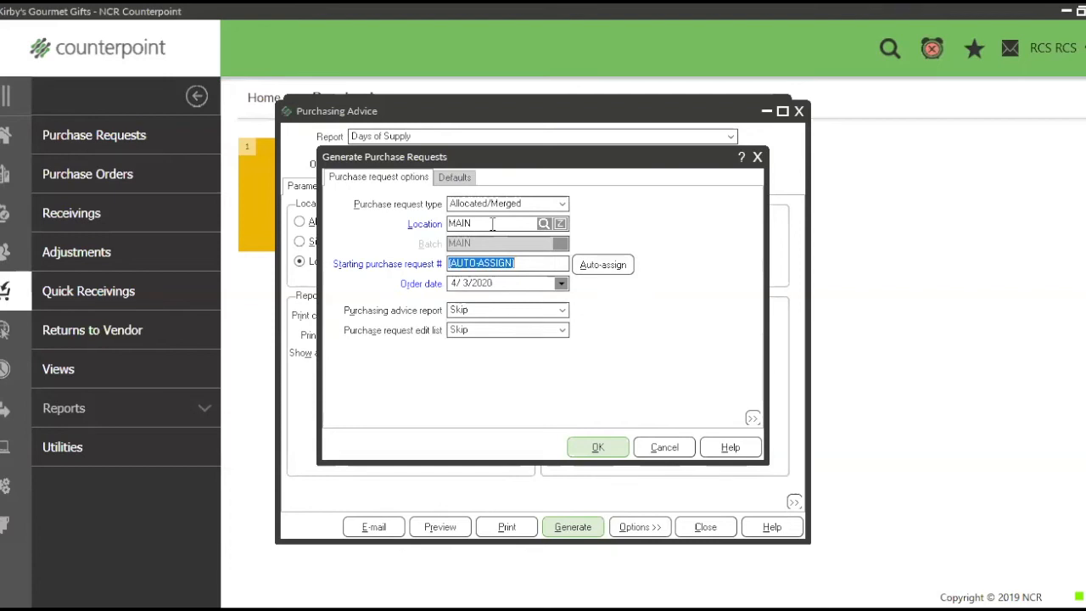
- Generate the purchase requests, allowing lines to merge onto existing documents in batch MAIN
{"action": "left_click", "coordinate": [598, 448]}
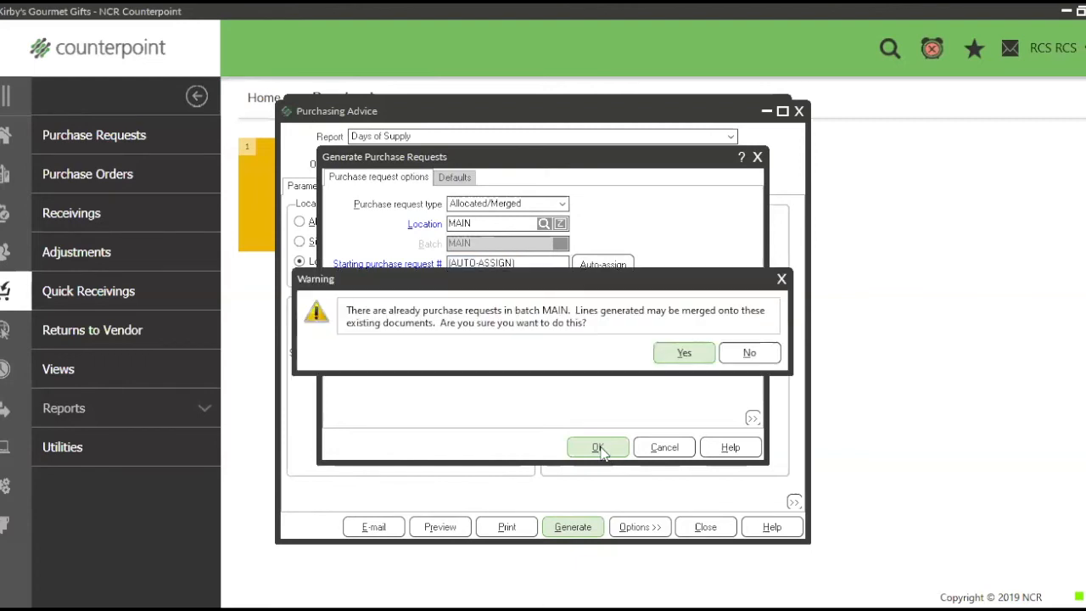
{"action": "left_click", "coordinate": [684, 352]}
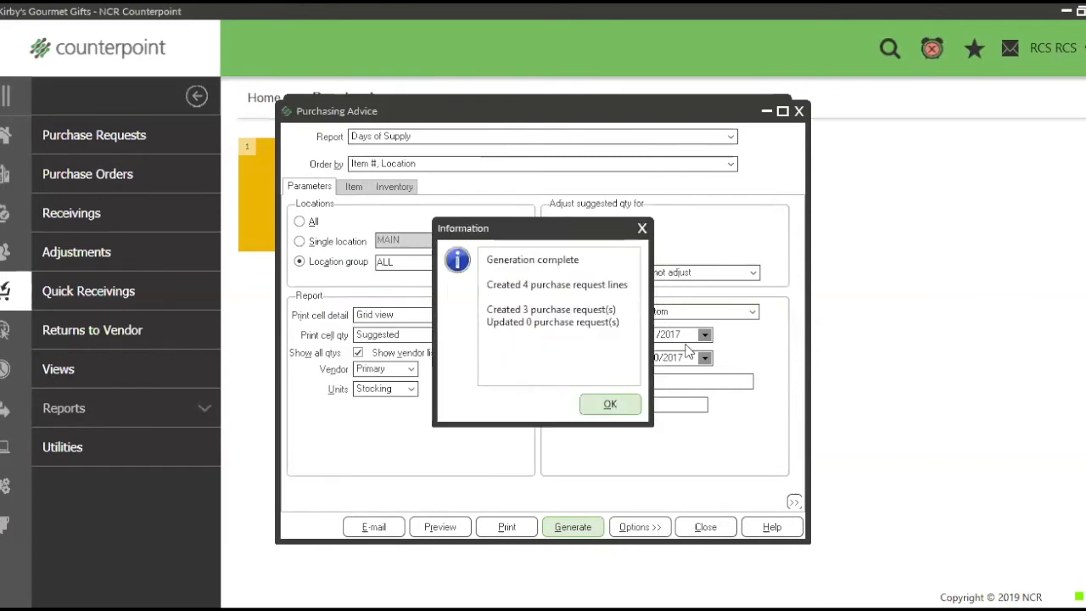
{"action": "left_click", "coordinate": [610, 406]}
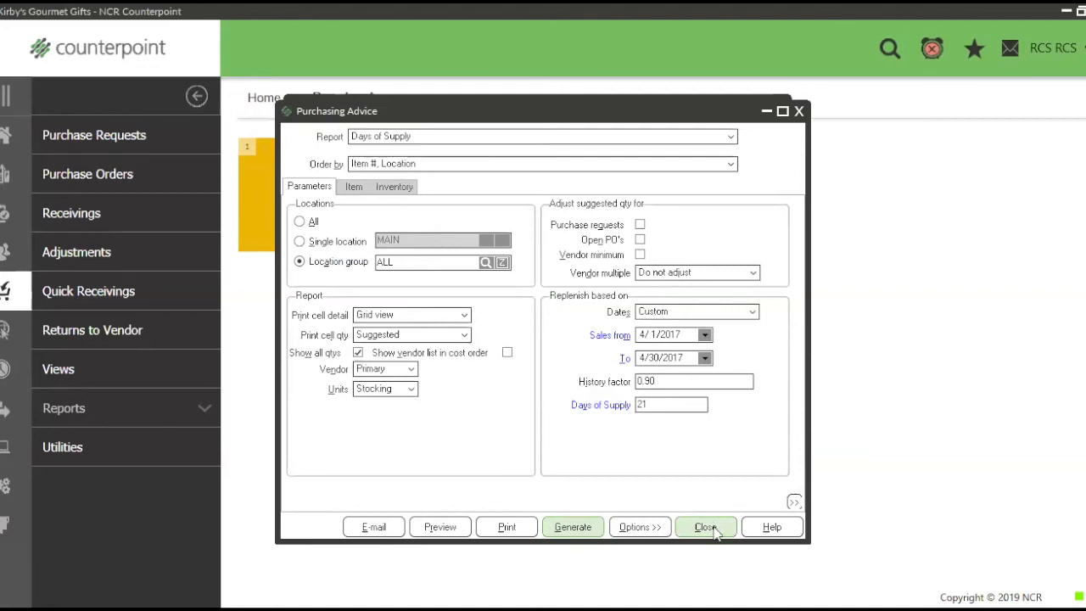
- Close the Purchasing Advice report and the Vendor Items record
{"action": "left_click", "coordinate": [713, 530]}
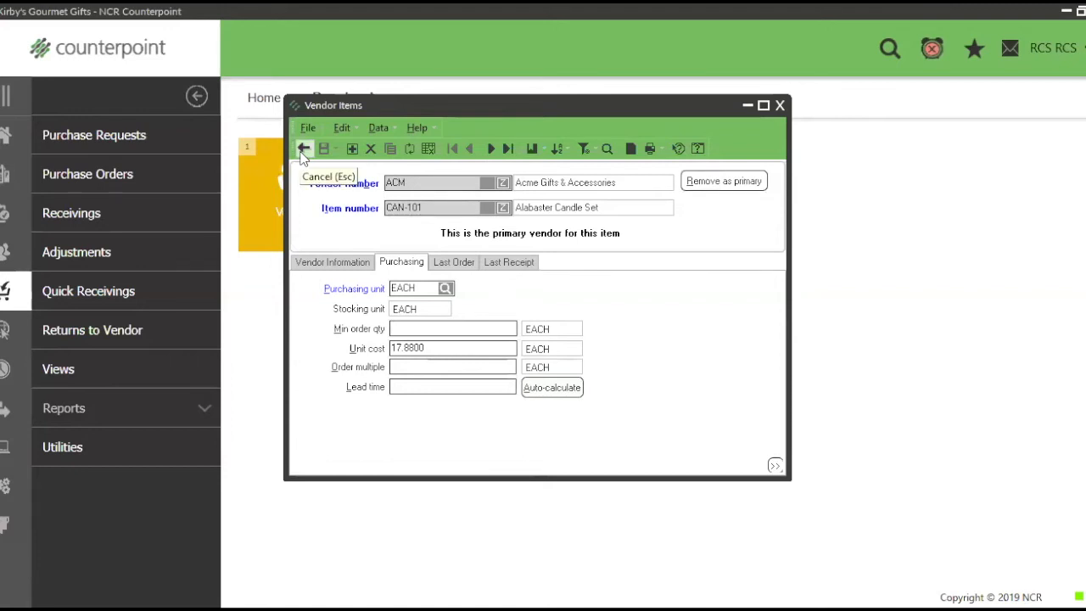
{"action": "left_click", "coordinate": [304, 151]}
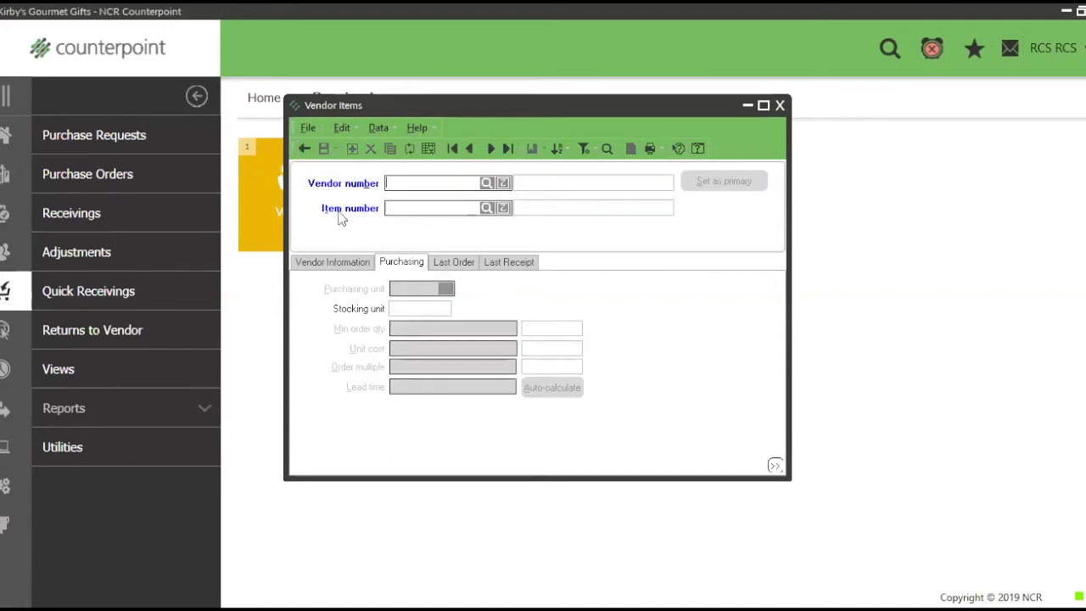
{"action": "left_click", "coordinate": [304, 150]}
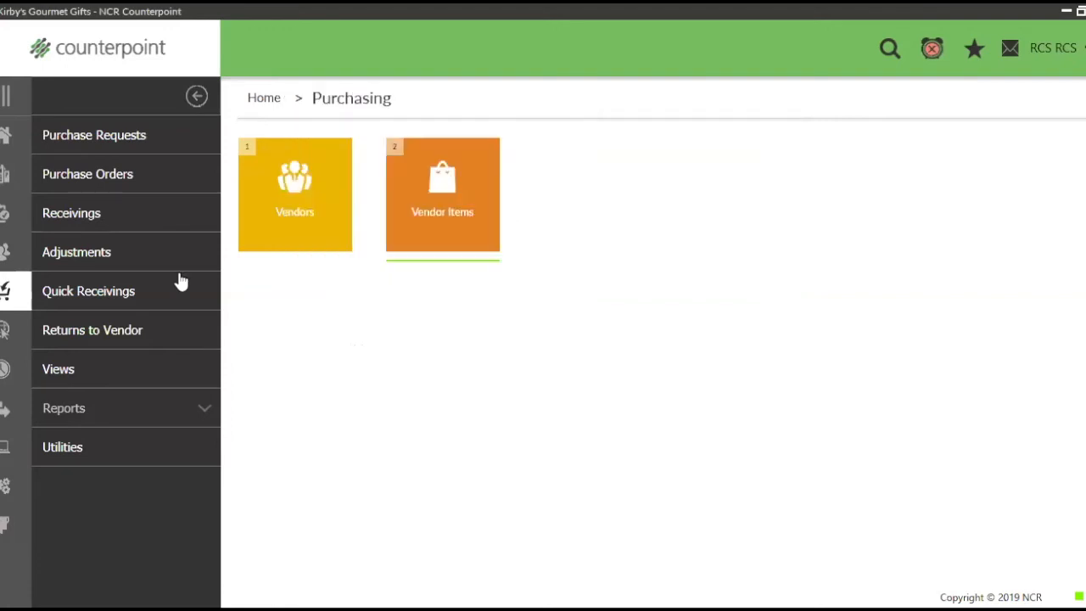
- Open purchase request entry for batch MAIN and show the requests as a table
{"action": "left_click", "coordinate": [125, 144]}
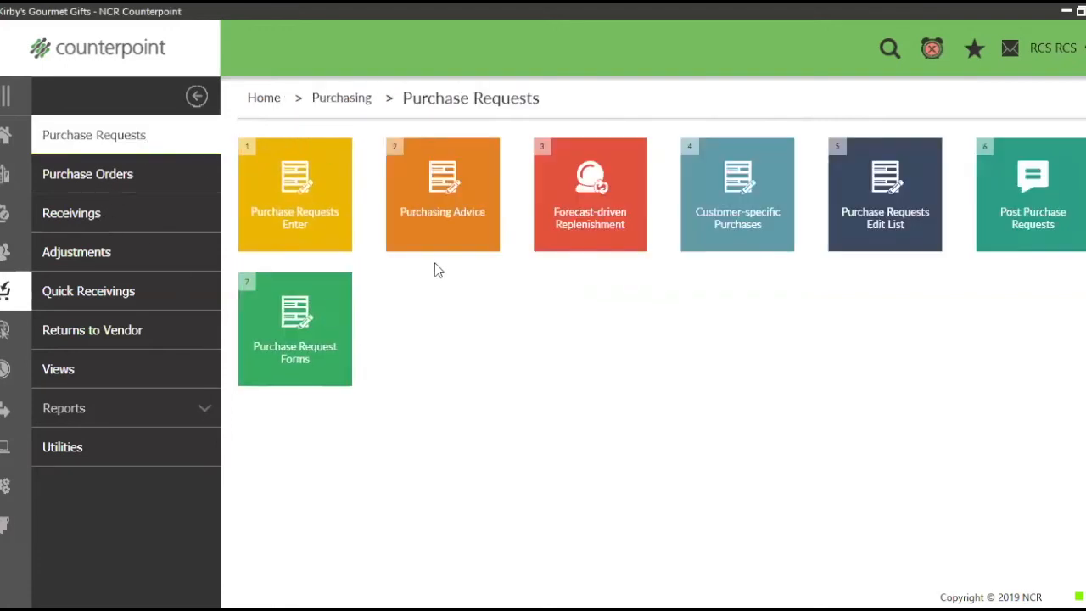
{"action": "left_click", "coordinate": [294, 222]}
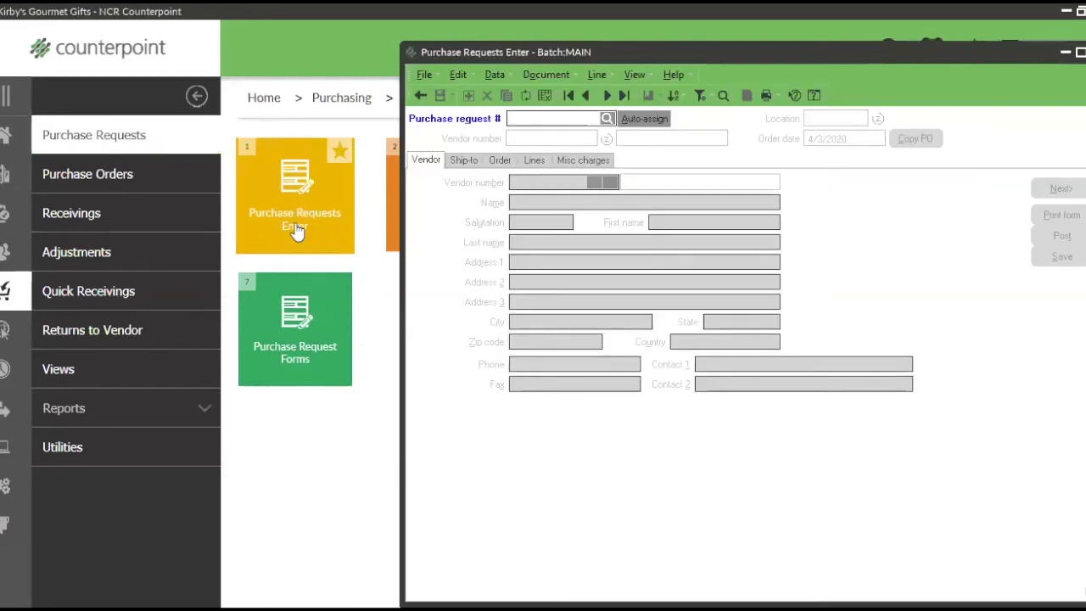
{"action": "left_click", "coordinate": [545, 95]}
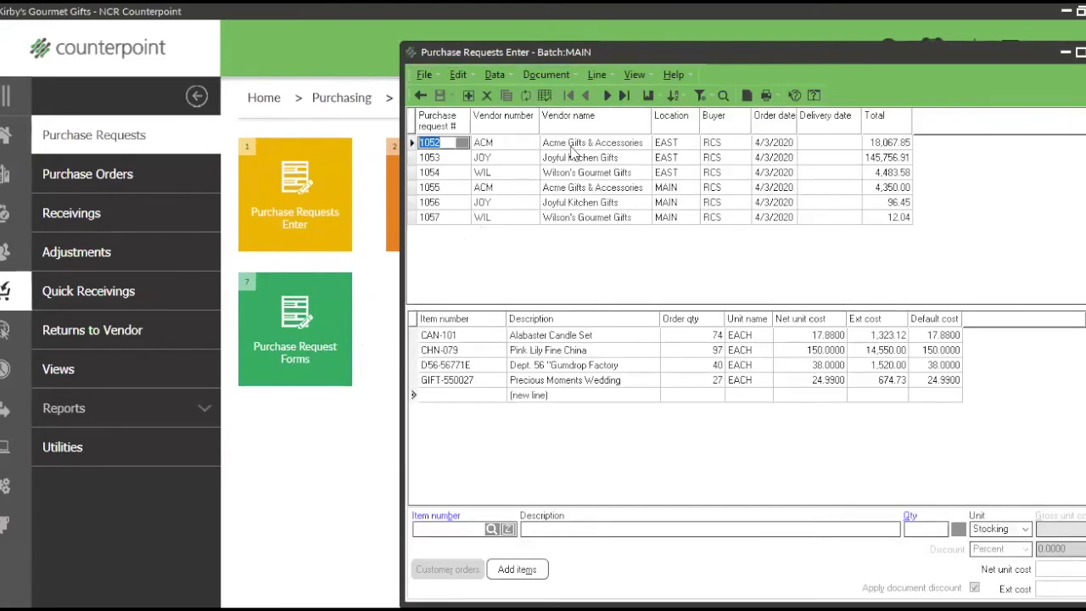
- Go through the purchase requests to review their item lines, down to the Bottled Glacier Water line from Wilson's Gourmet Gifts
{"action": "left_click", "coordinate": [572, 144]}
{"action": "key", "text": "Down"}
{"action": "key", "text": "Down"}
{"action": "key", "text": "Down"}
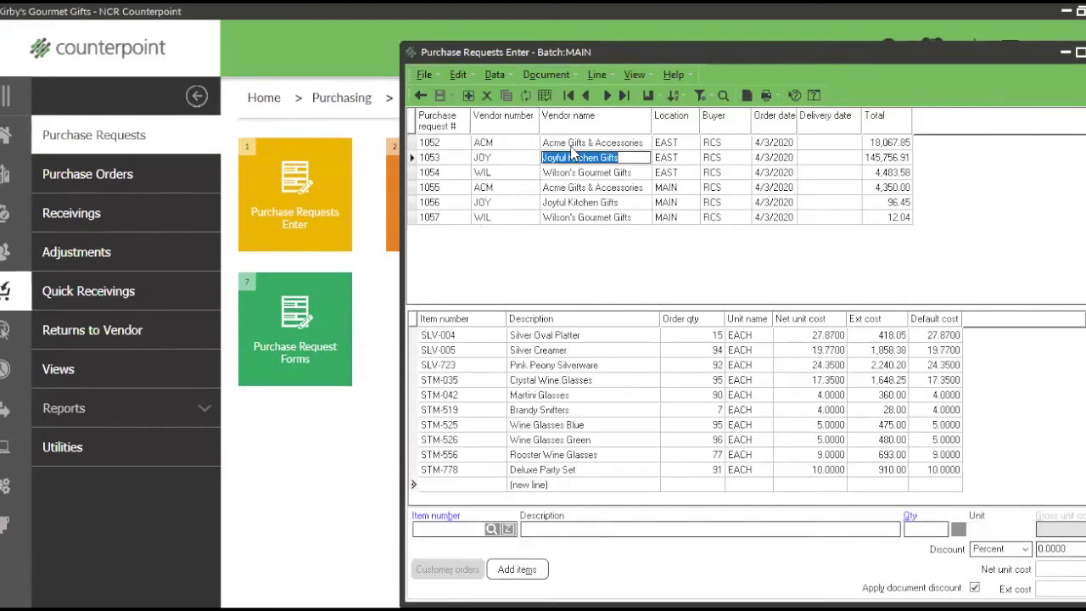
{"action": "key", "text": "Down"}
{"action": "key", "text": "Down"}
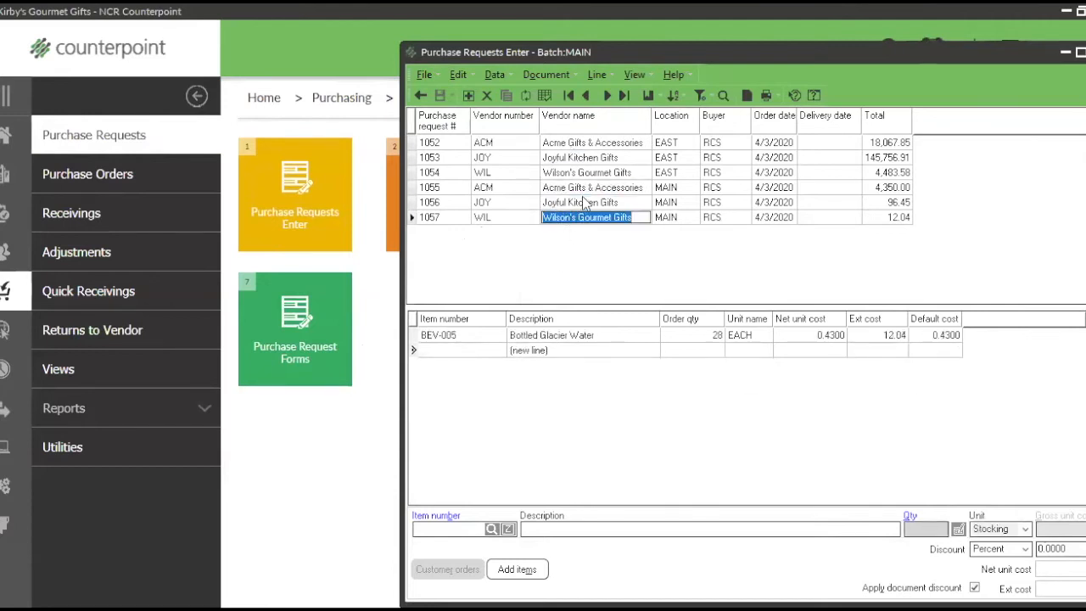
{"action": "left_click", "coordinate": [566, 334]}
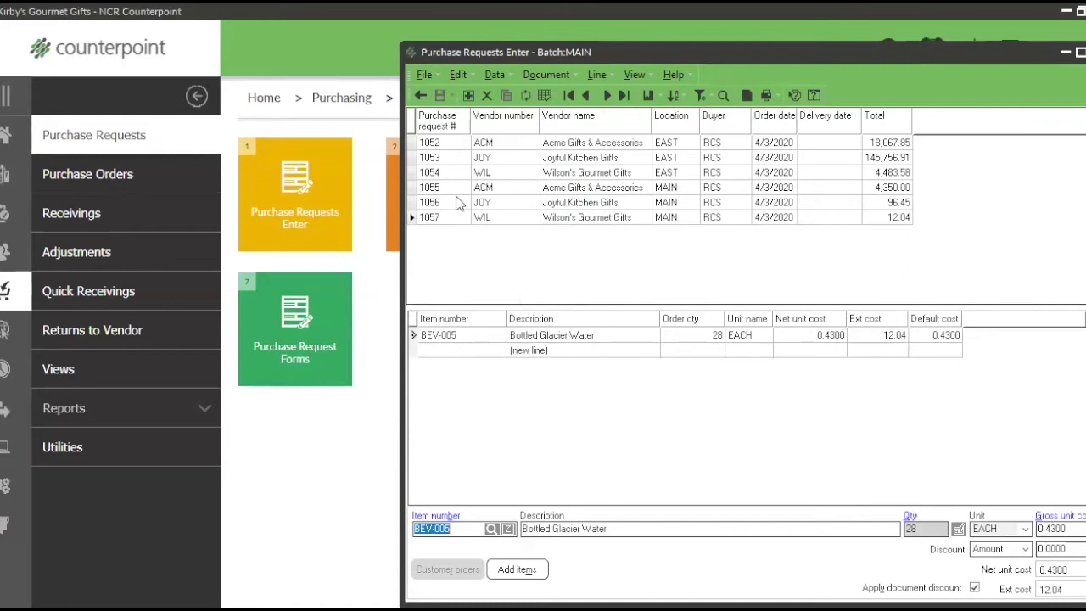
- Show the Wilson's Gourmet Gifts request for MAIN as a form and review its ship-to allocation and order details
{"action": "left_click", "coordinate": [544, 95]}
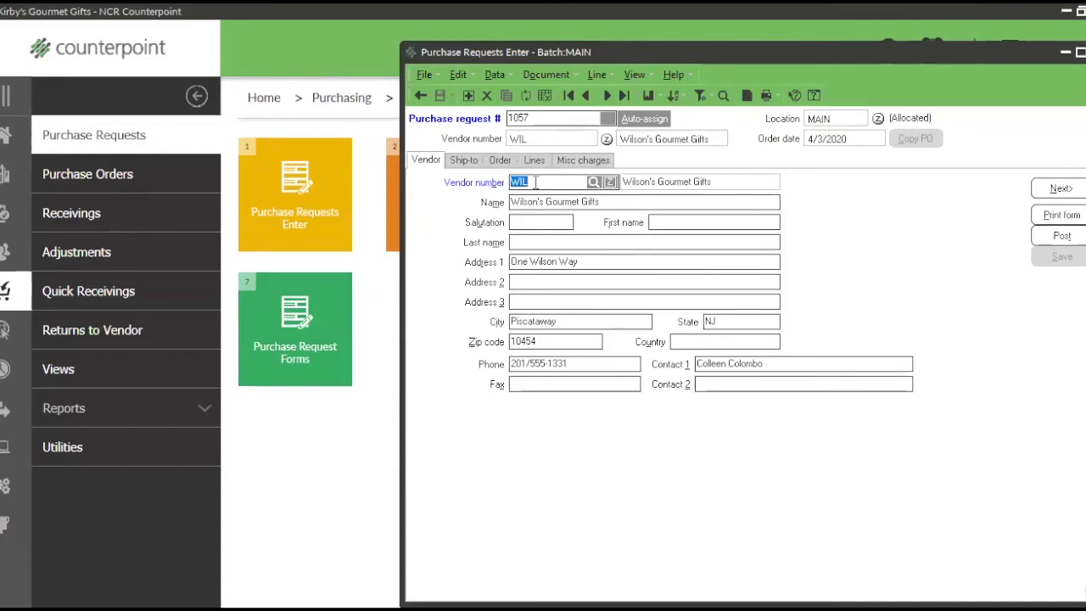
{"action": "left_click", "coordinate": [459, 161]}
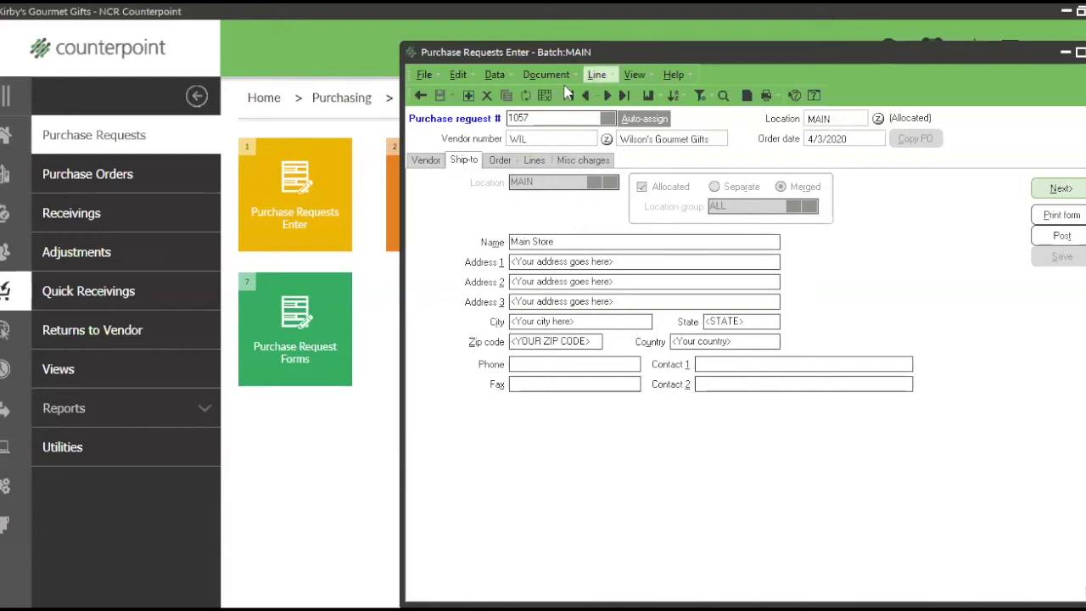
{"action": "left_click", "coordinate": [498, 165]}
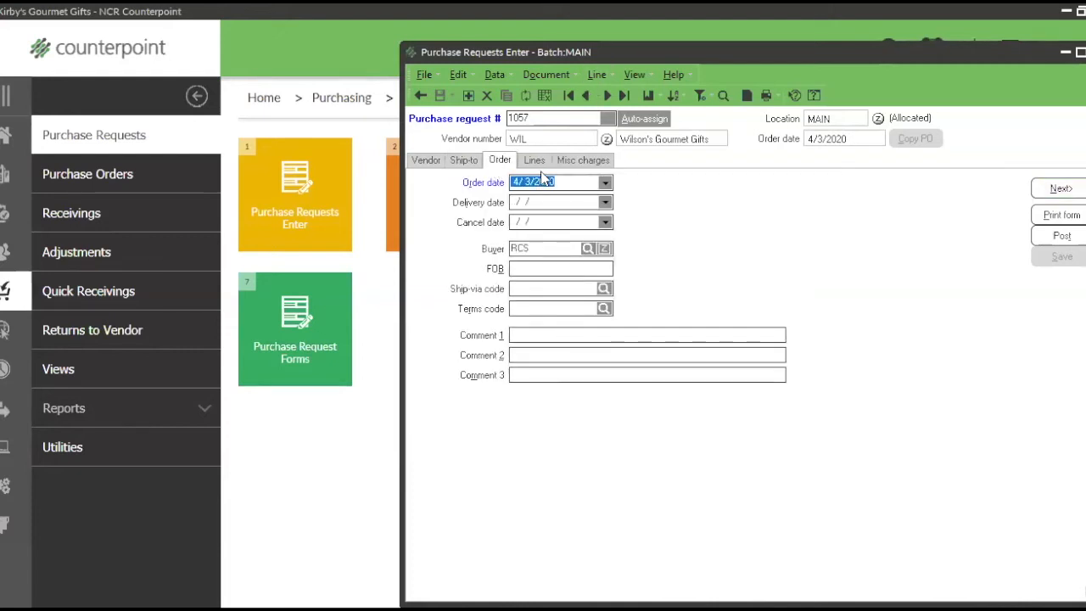
- Open the location quantity grid for the Bottled Glacier Water line and examine the MAIN, EAST and KIOS allocations
{"action": "left_click", "coordinate": [534, 160]}
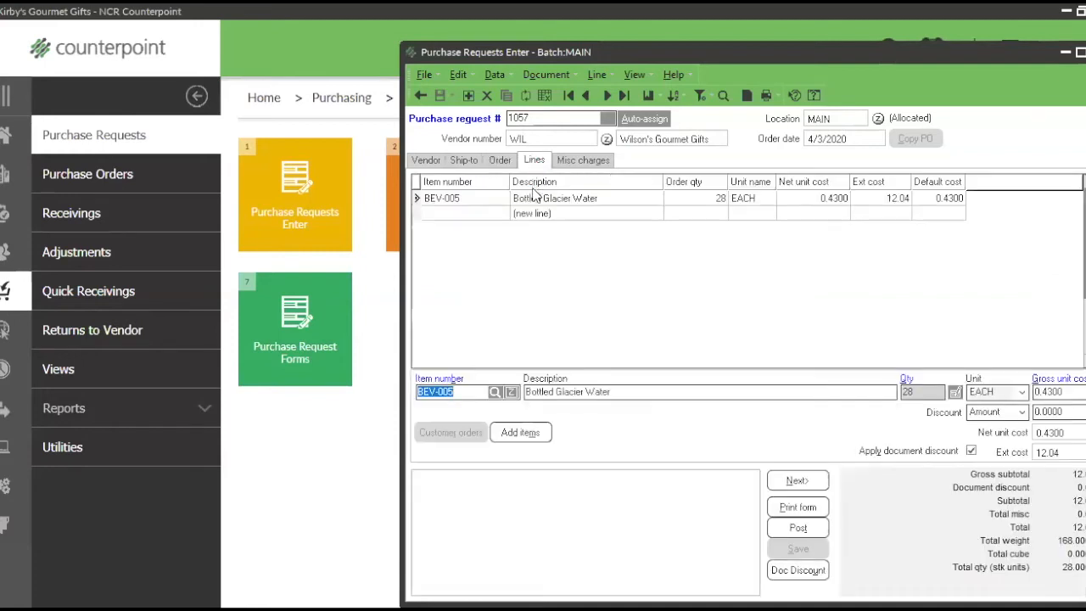
{"action": "left_click", "coordinate": [955, 393]}
{"action": "left_click", "coordinate": [461, 246]}
{"action": "left_click", "coordinate": [460, 257]}
{"action": "left_click", "coordinate": [461, 243]}
{"action": "left_click", "coordinate": [461, 231]}
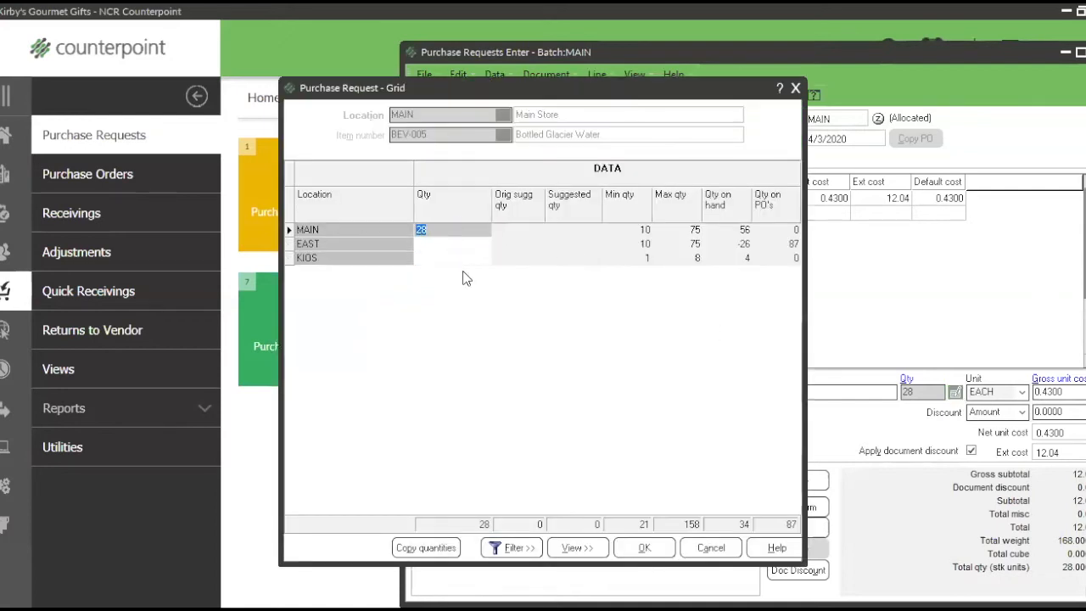
{"action": "left_click", "coordinate": [461, 258]}
{"action": "left_click", "coordinate": [461, 246]}
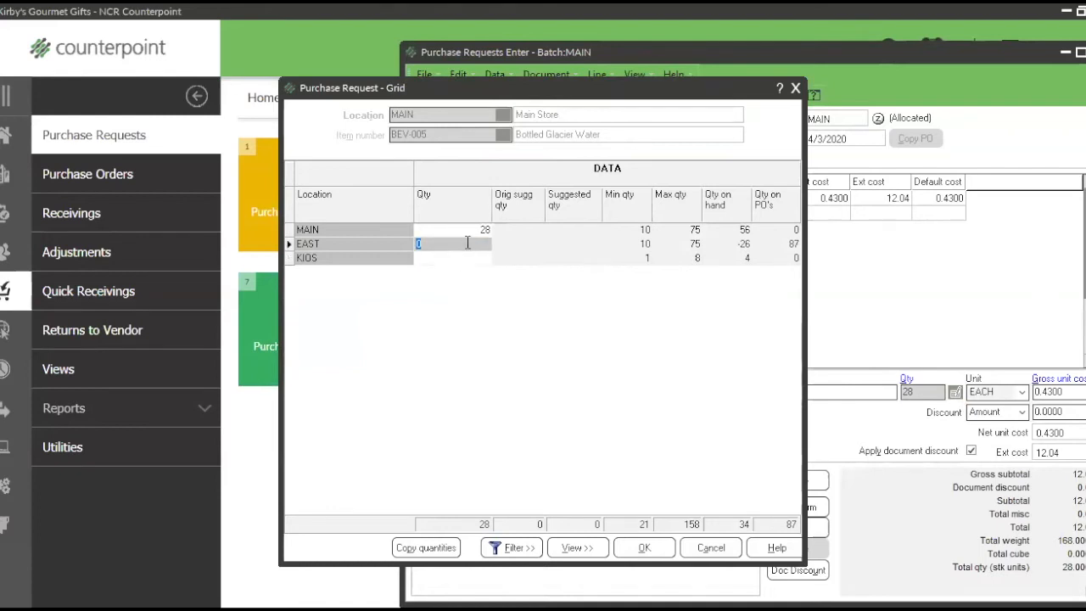
{"action": "left_click", "coordinate": [462, 234]}
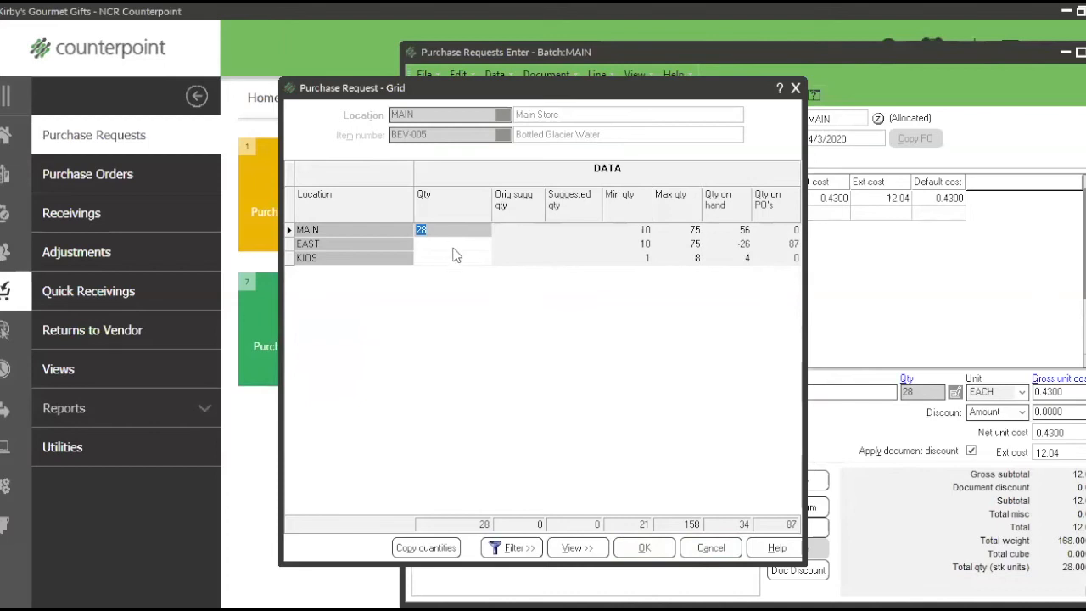
- Set the EAST quantity of Bottled Glacier Water to 48
{"action": "left_click", "coordinate": [453, 247]}
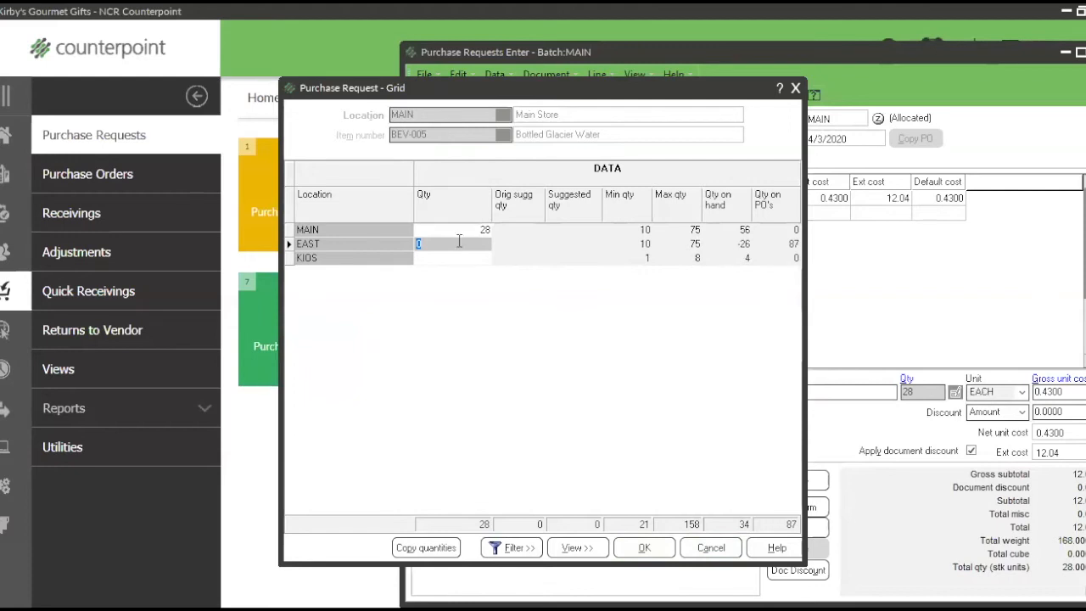
{"action": "type", "text": "28"}
{"action": "key", "text": "BackSpace"}
{"action": "key", "text": "BackSpace"}
{"action": "type", "text": "48"}
{"action": "key", "text": "Return"}
- Set the KIOS quantity of Bottled Glacier Water to 12, accept the allocation and save the purchase request
{"action": "type", "text": "0"}
{"action": "key", "text": "Return"}
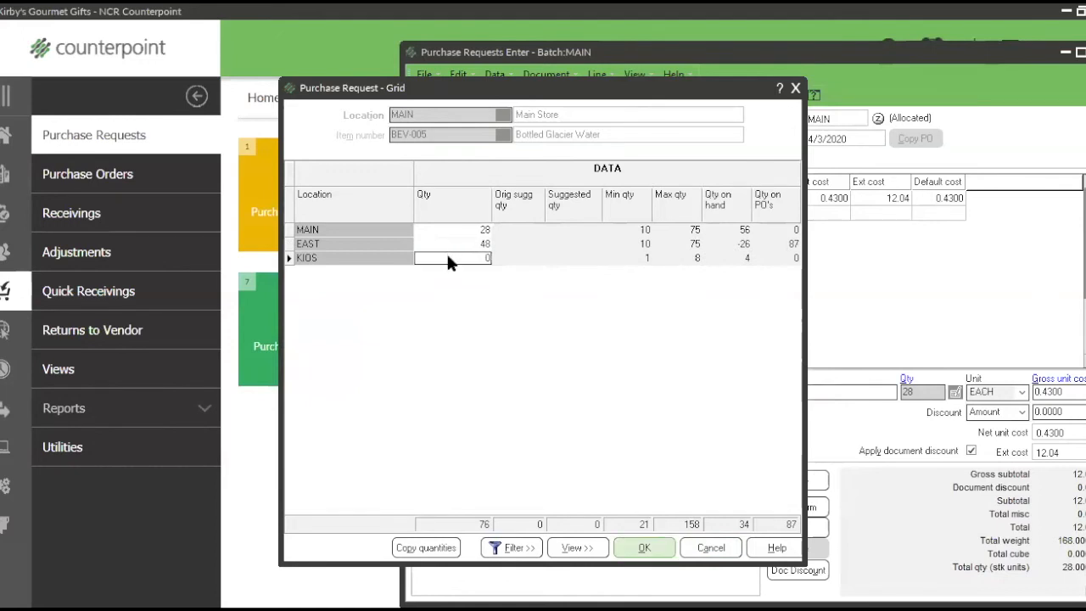
{"action": "left_click", "coordinate": [448, 258]}
{"action": "type", "text": "12"}
{"action": "key", "text": "Return"}
{"action": "left_click", "coordinate": [645, 548]}
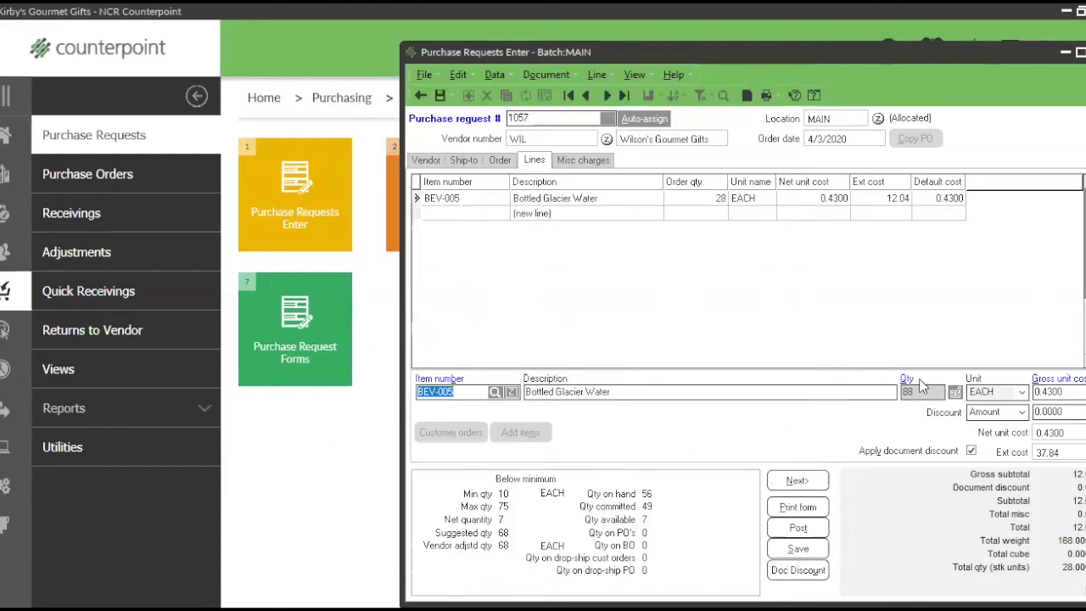
{"action": "left_click", "coordinate": [440, 95]}
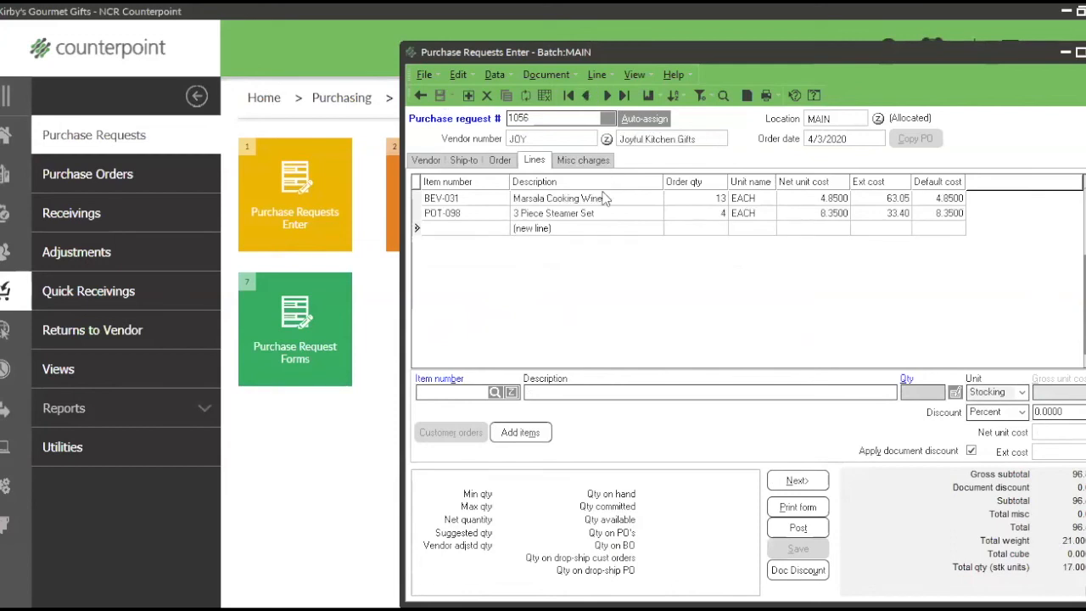
- Delete the 3 Piece Steamer Set line from the Joyful Kitchen Gifts request
{"action": "left_click", "coordinate": [606, 217]}
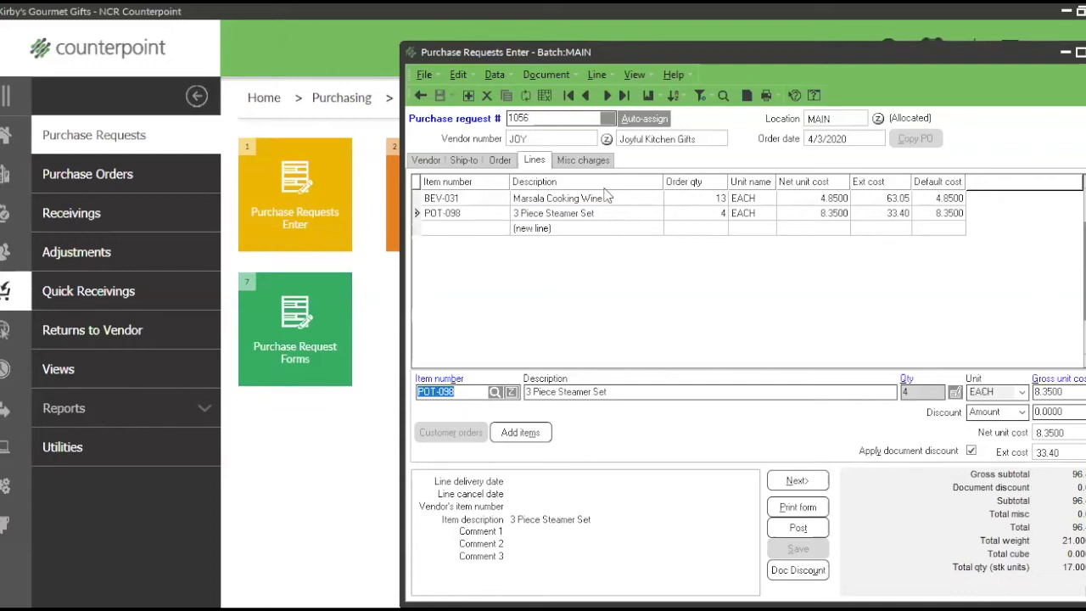
{"action": "left_click", "coordinate": [598, 75]}
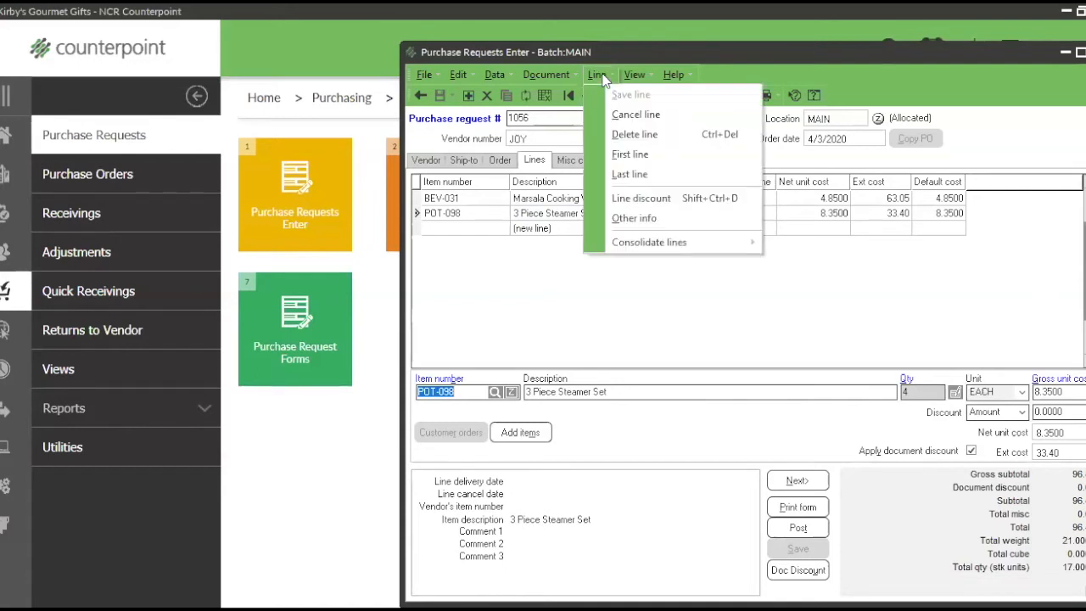
{"action": "left_click", "coordinate": [625, 135]}
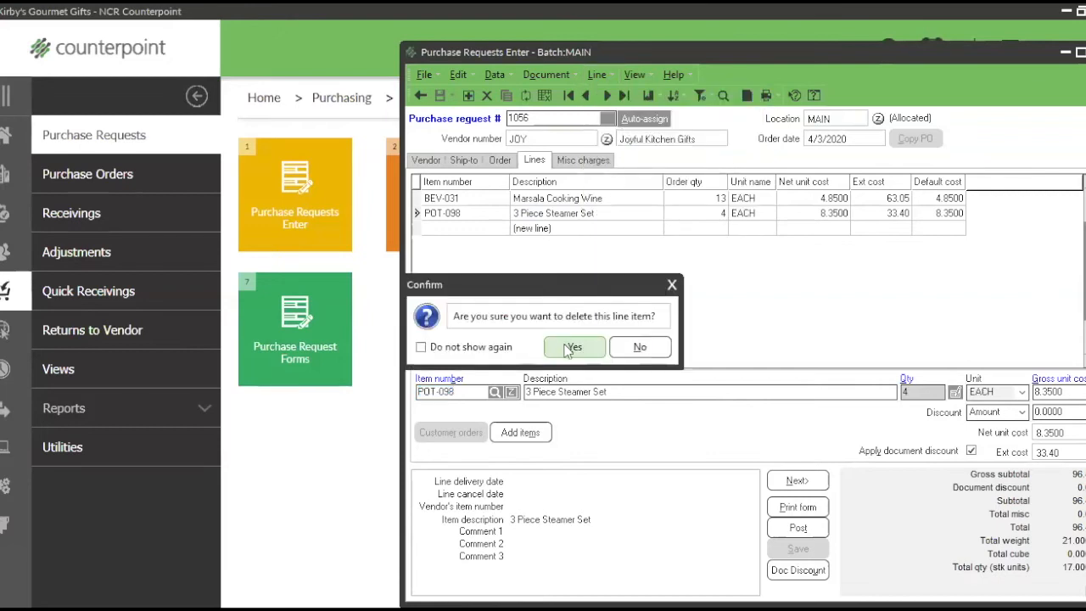
{"action": "left_click", "coordinate": [572, 348]}
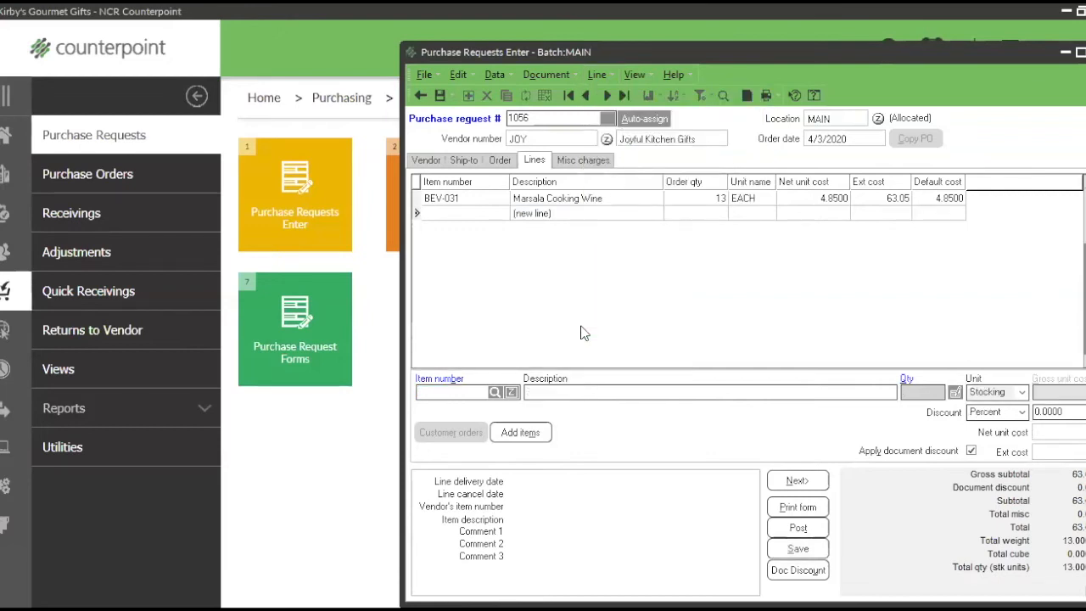
- Allocate 4 Marsala Cooking Wine to EAST and 4 to KIOS in the line's location quantity grid
{"action": "left_click", "coordinate": [598, 201]}
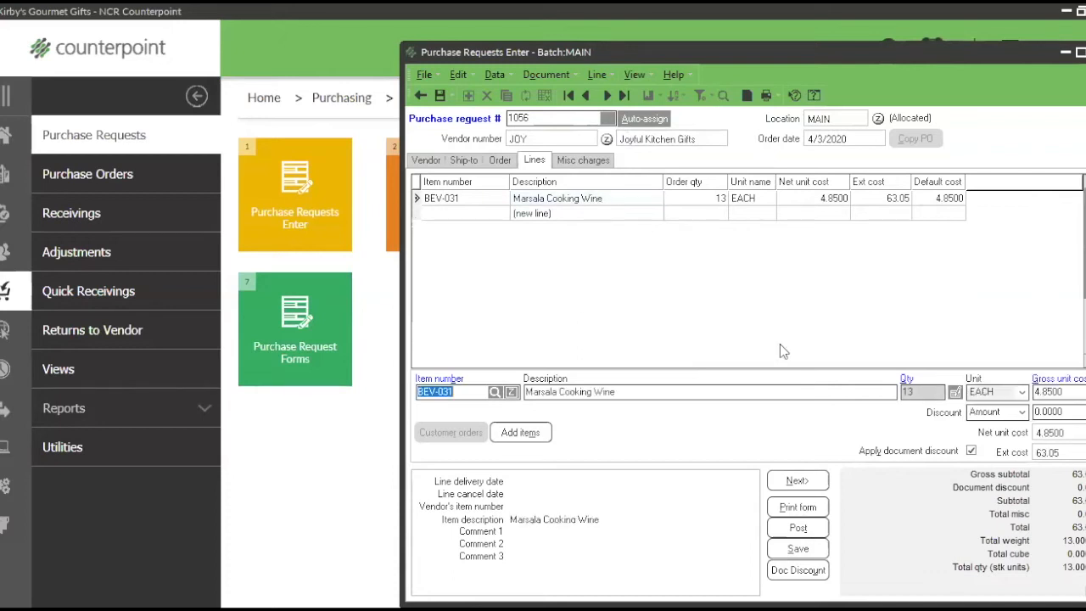
{"action": "left_click", "coordinate": [955, 395]}
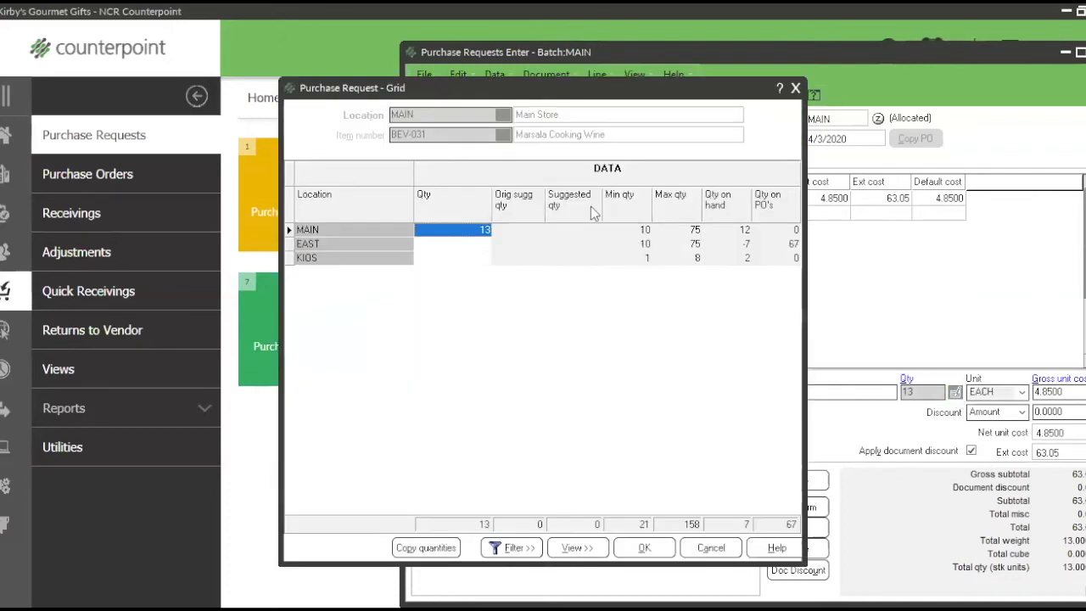
{"action": "left_click", "coordinate": [467, 244]}
{"action": "type", "text": "4"}
{"action": "key", "text": "Return"}
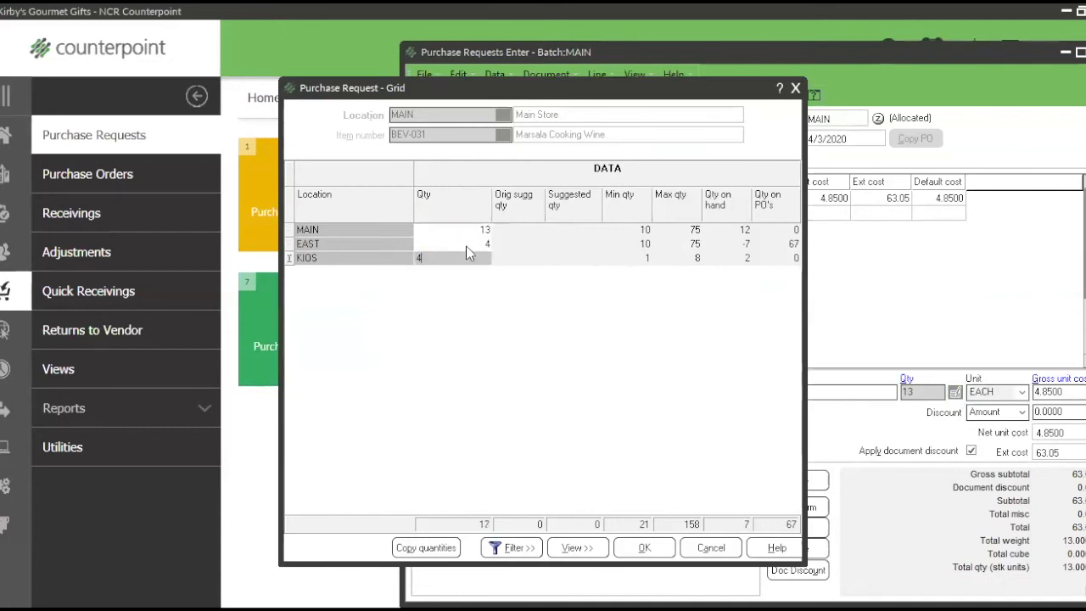
{"action": "type", "text": "4"}
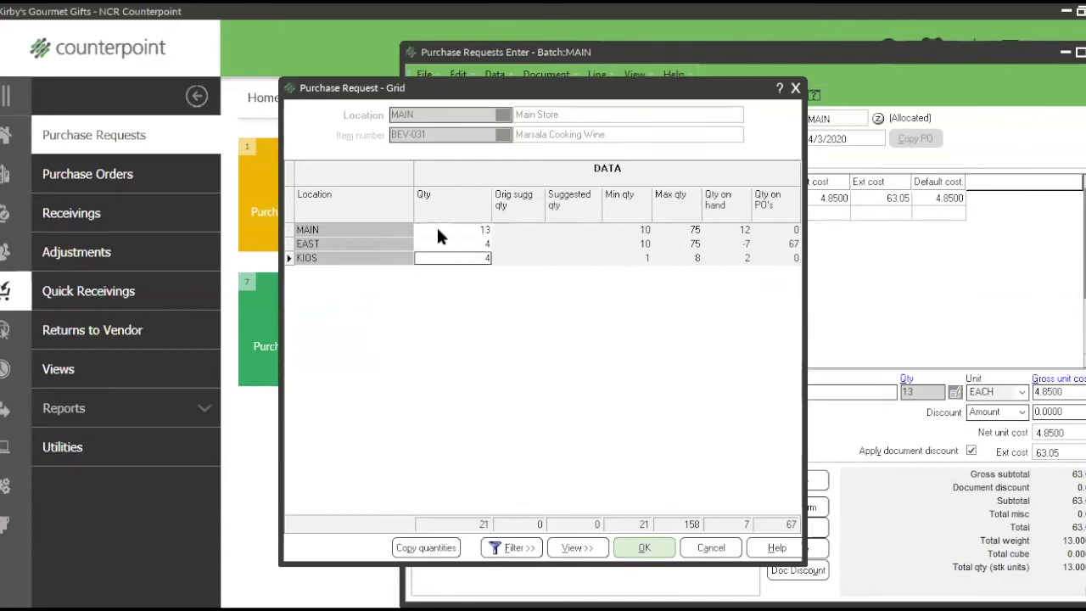
- Set the MAIN quantity of Marsala Cooking Wine to 16, accept the allocation and save the request
{"action": "left_click", "coordinate": [437, 229]}
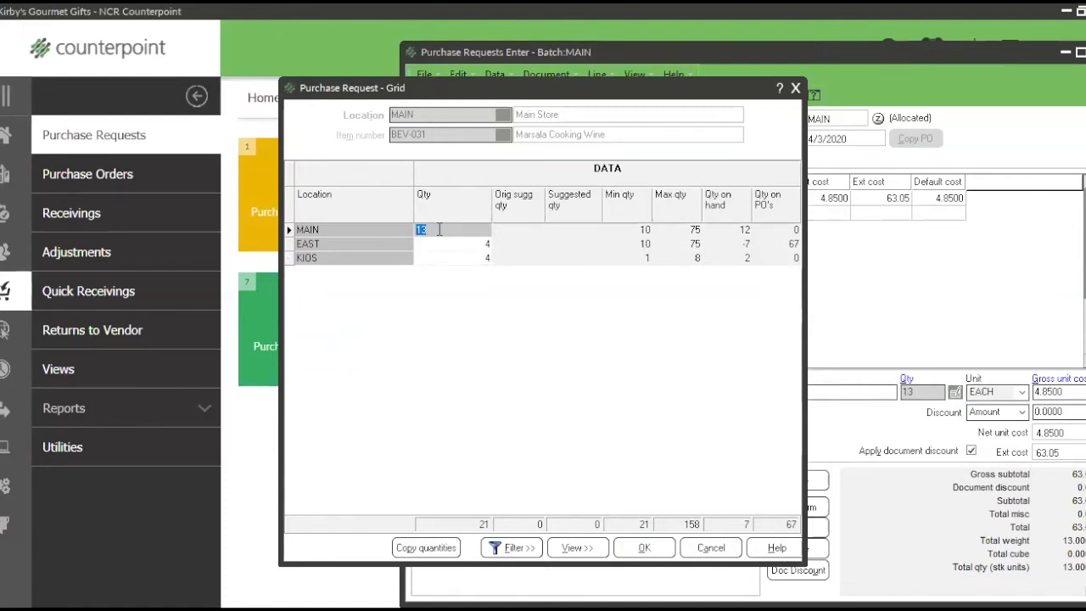
{"action": "type", "text": "16"}
{"action": "key", "text": "Return"}
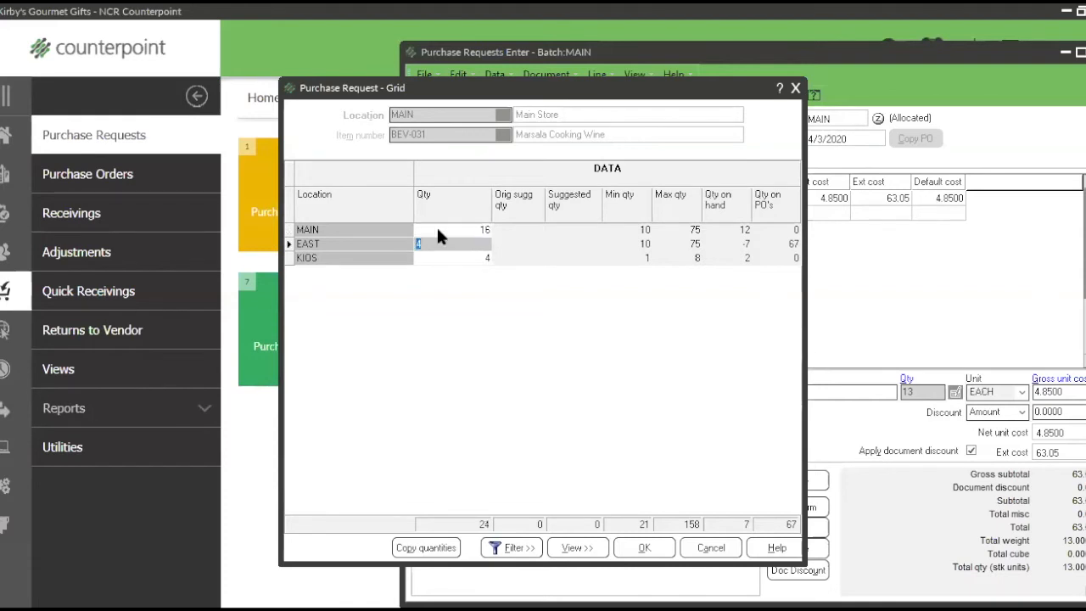
{"action": "left_click", "coordinate": [645, 549]}
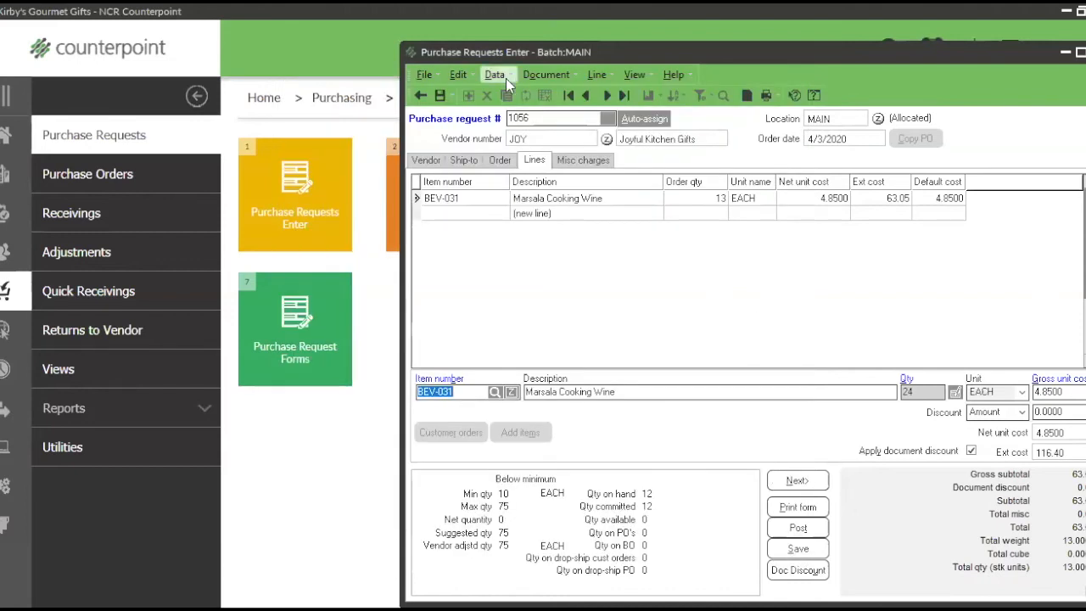
{"action": "left_click", "coordinate": [440, 95]}
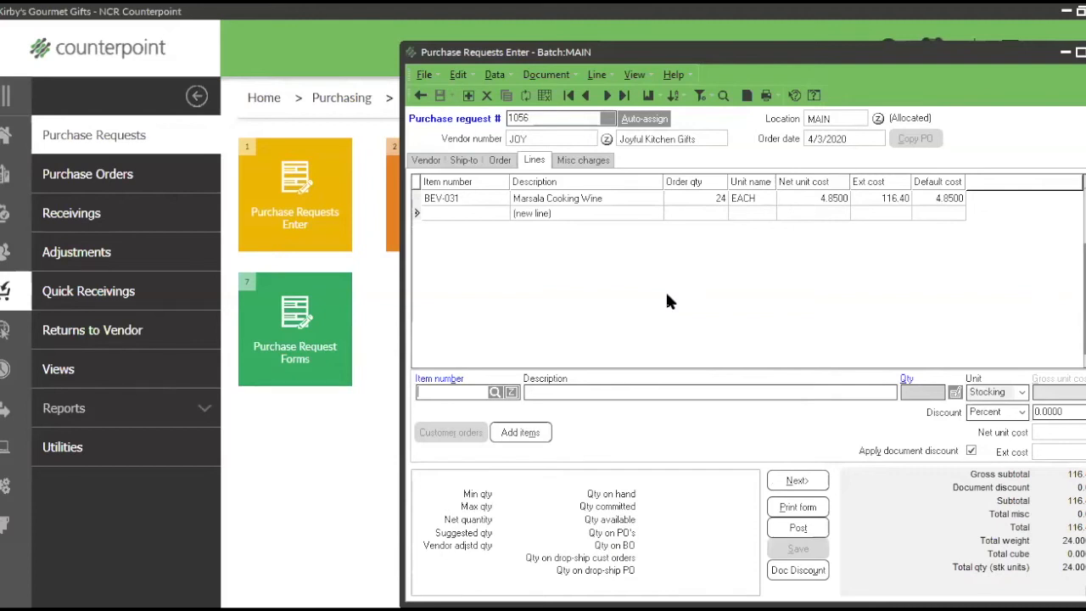
- Look up the Acme Gifts & Accessories request for MAIN and review its ship-to, order details and Pink Lily Fine China line
{"action": "left_click", "coordinate": [821, 201]}
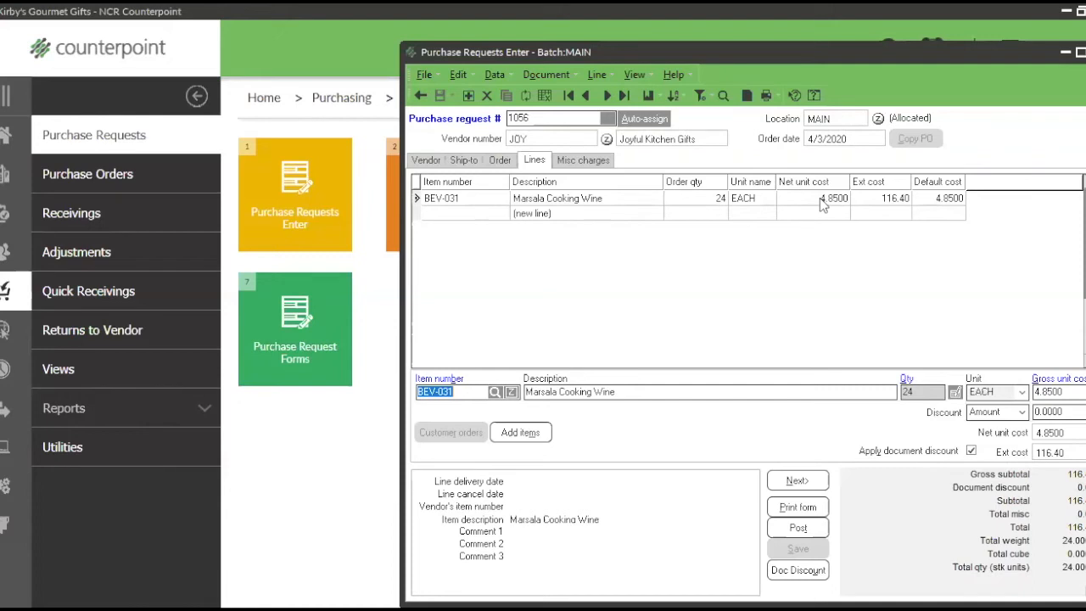
{"action": "left_click", "coordinate": [420, 96]}
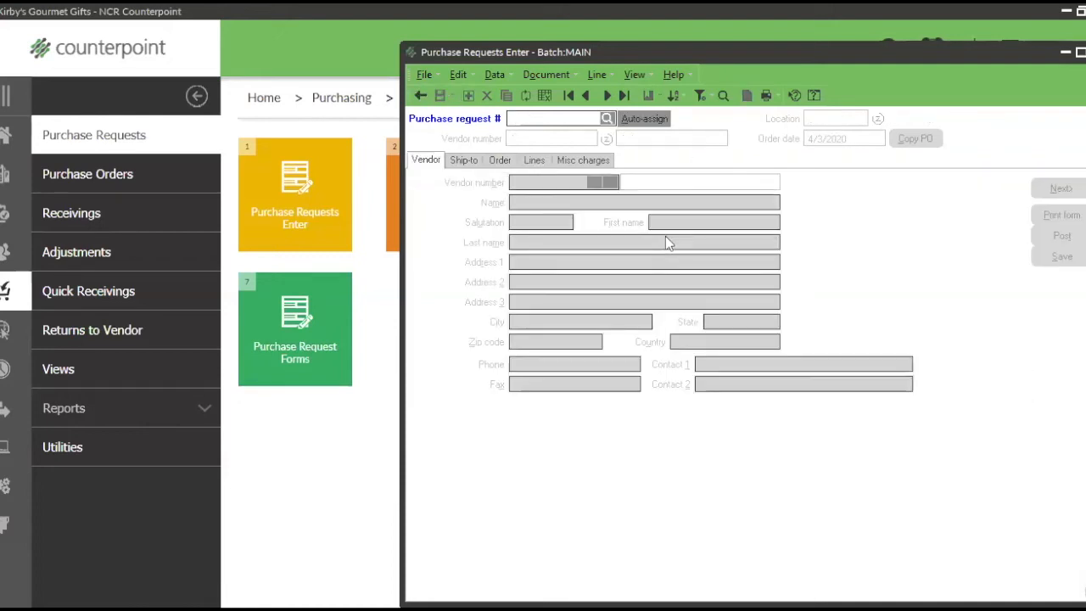
{"action": "left_click", "coordinate": [607, 118]}
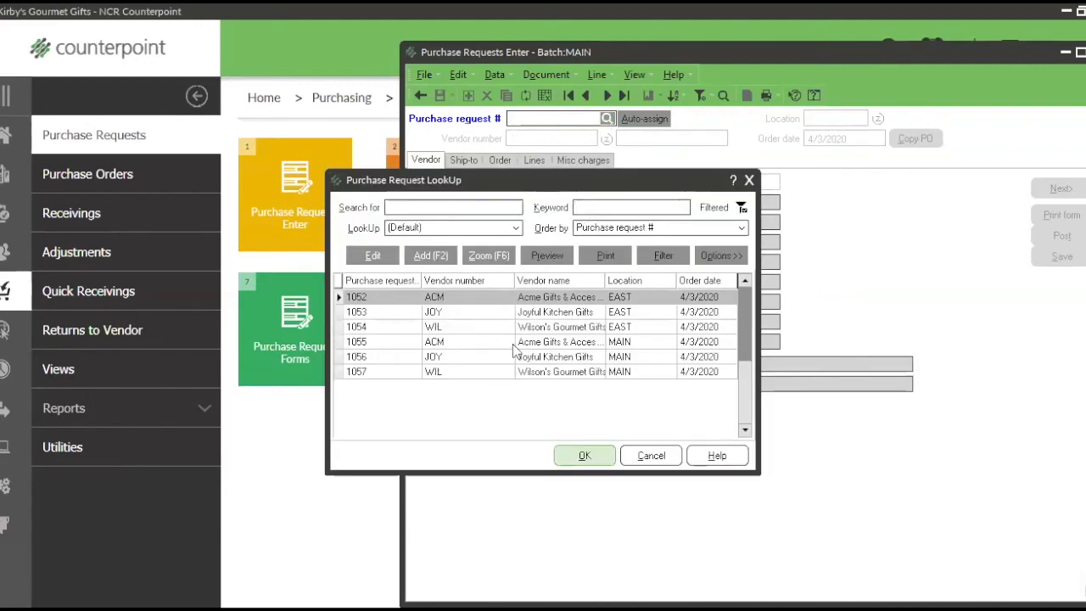
{"action": "left_click", "coordinate": [513, 344]}
{"action": "left_click", "coordinate": [583, 455]}
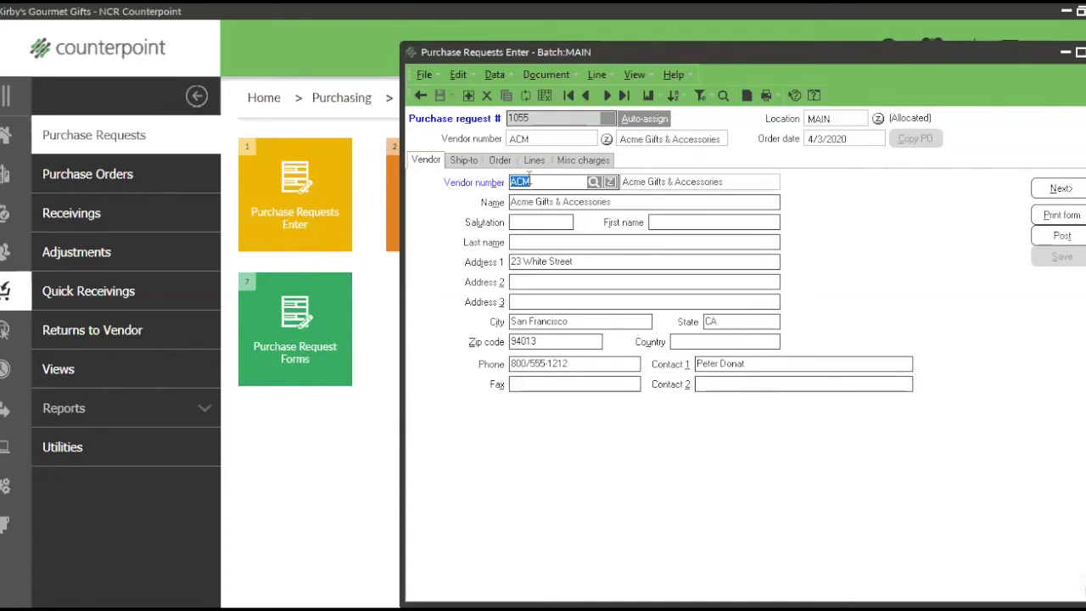
{"action": "left_click", "coordinate": [464, 160]}
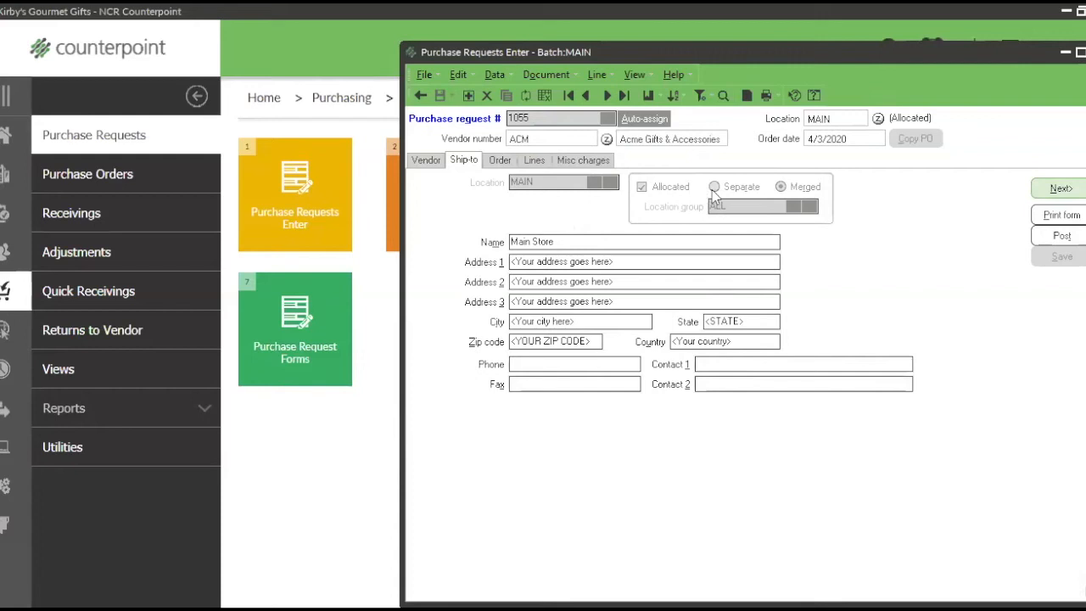
{"action": "left_click", "coordinate": [501, 160]}
{"action": "left_click", "coordinate": [535, 161]}
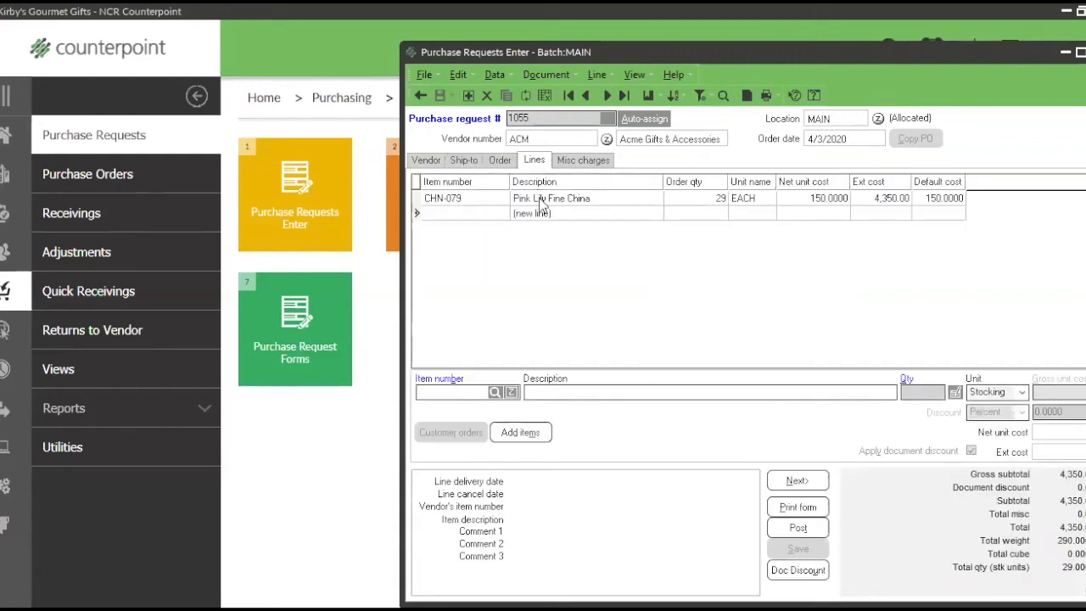
{"action": "left_click", "coordinate": [541, 200]}
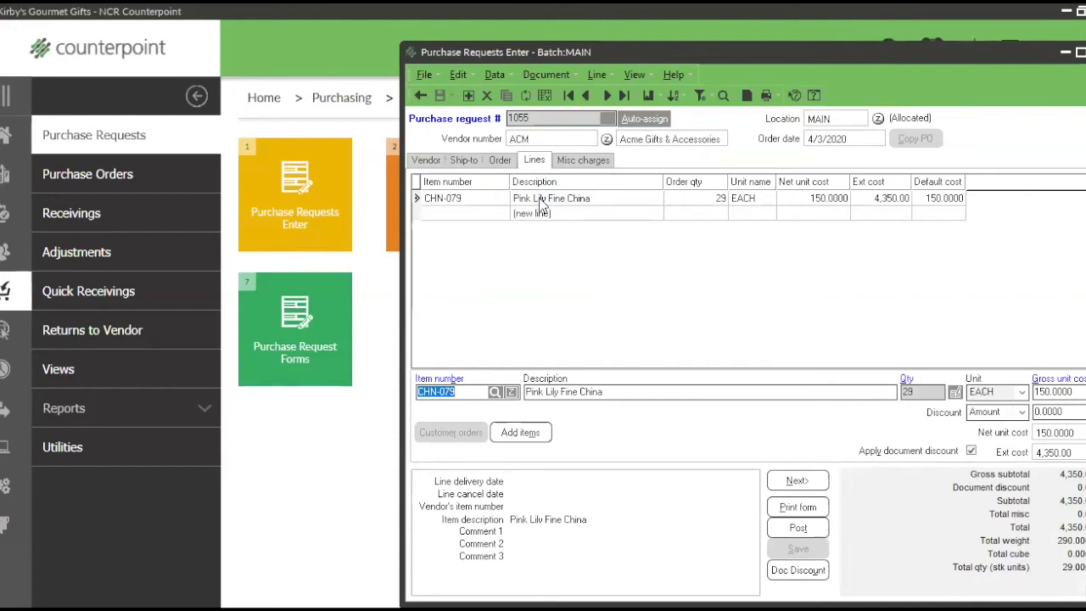
- Start a new purchase request with an auto-assigned number for vendor ACM
{"action": "left_click", "coordinate": [468, 96]}
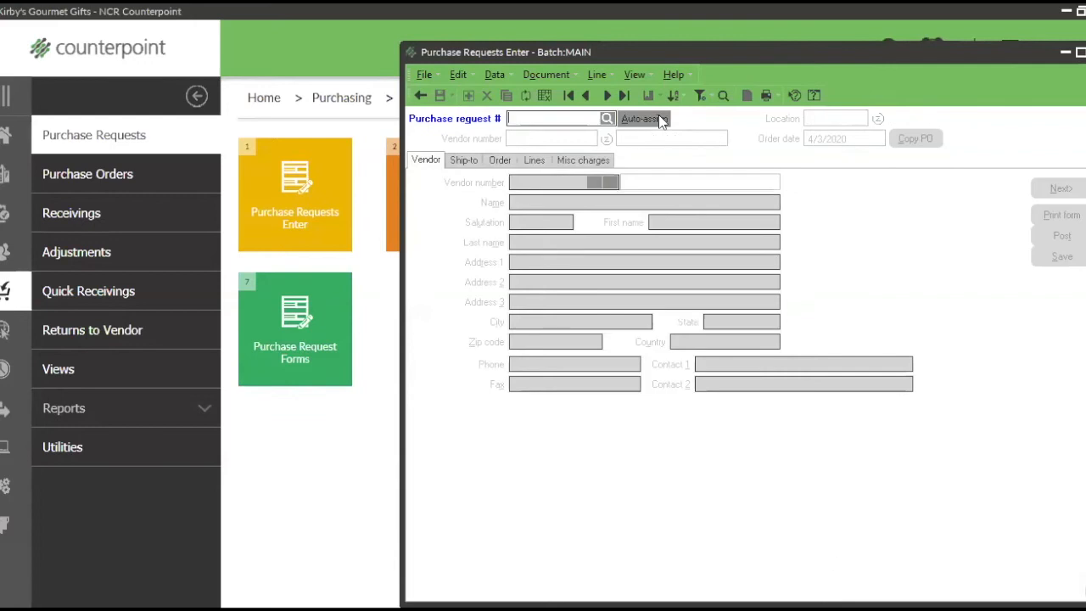
{"action": "left_click", "coordinate": [658, 116]}
{"action": "type", "text": "AC."}
{"action": "key", "text": "Tab"}
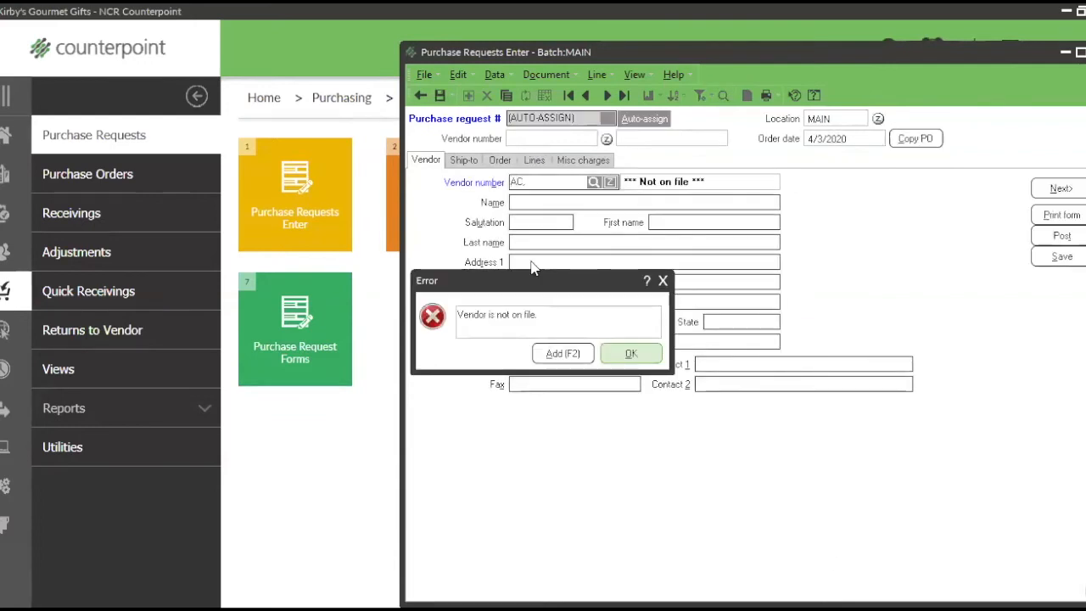
{"action": "left_click", "coordinate": [629, 354]}
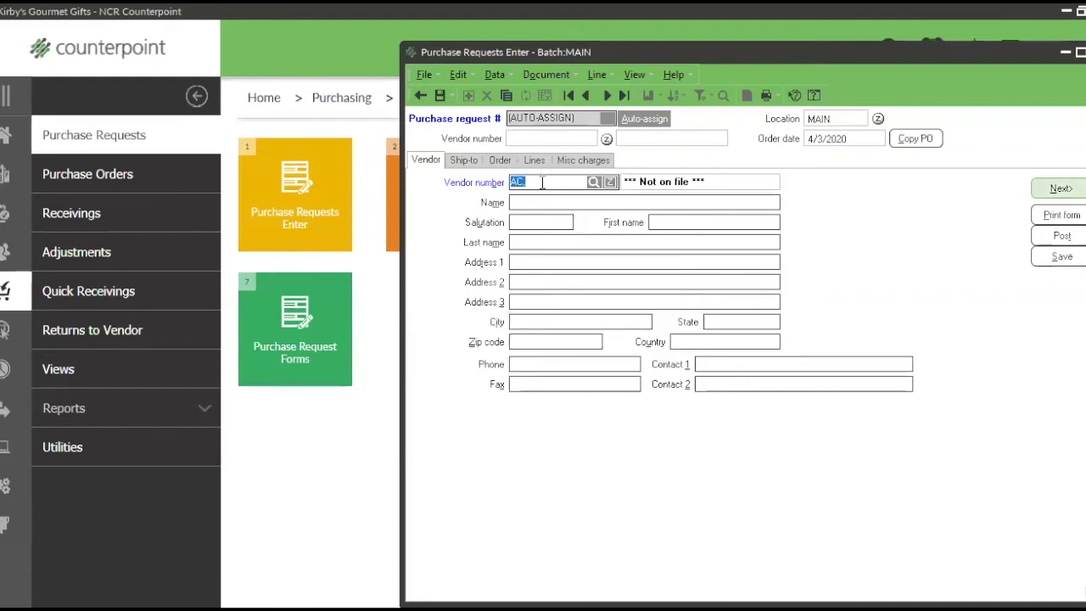
{"action": "type", "text": "ACM"}
{"action": "key", "text": "Tab"}
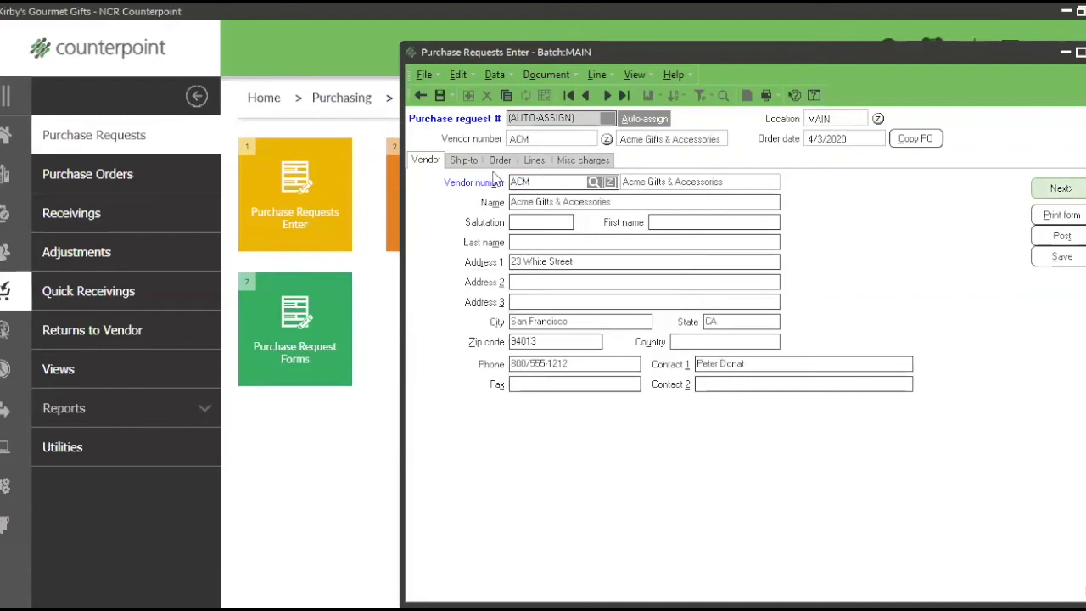
- Make the new request's ship-to allocated as Separate, using location group ALL
{"action": "left_click", "coordinate": [465, 161]}
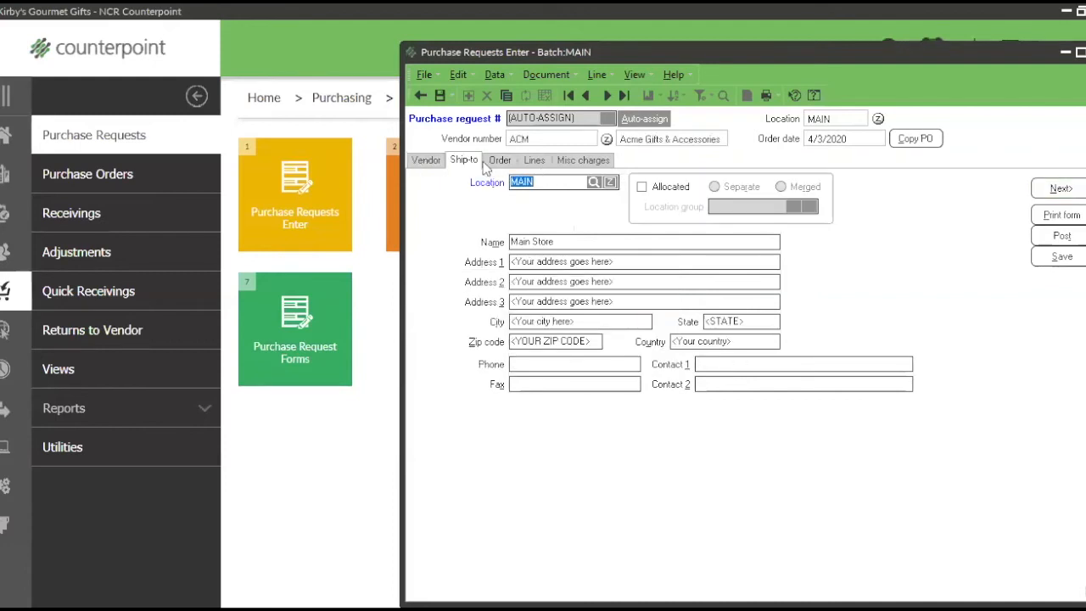
{"action": "left_click", "coordinate": [642, 186]}
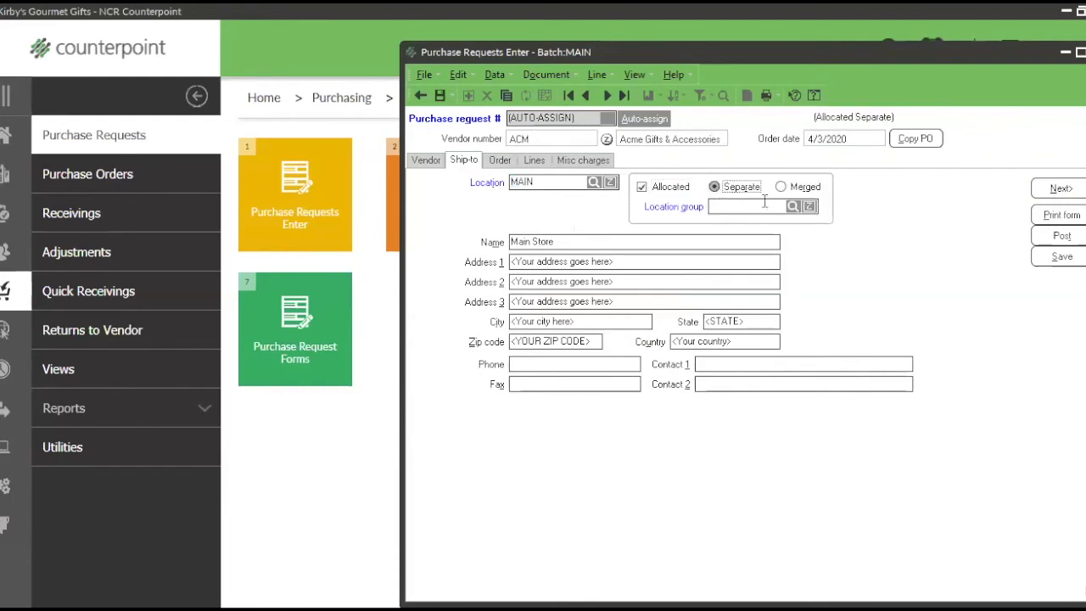
{"action": "left_click", "coordinate": [792, 206]}
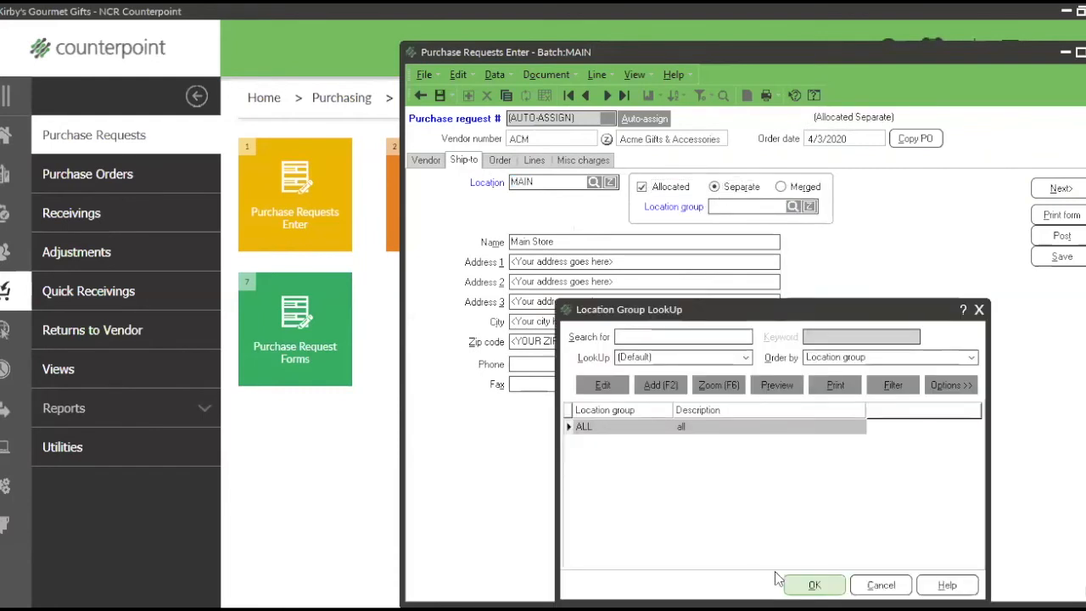
{"action": "left_click", "coordinate": [799, 584]}
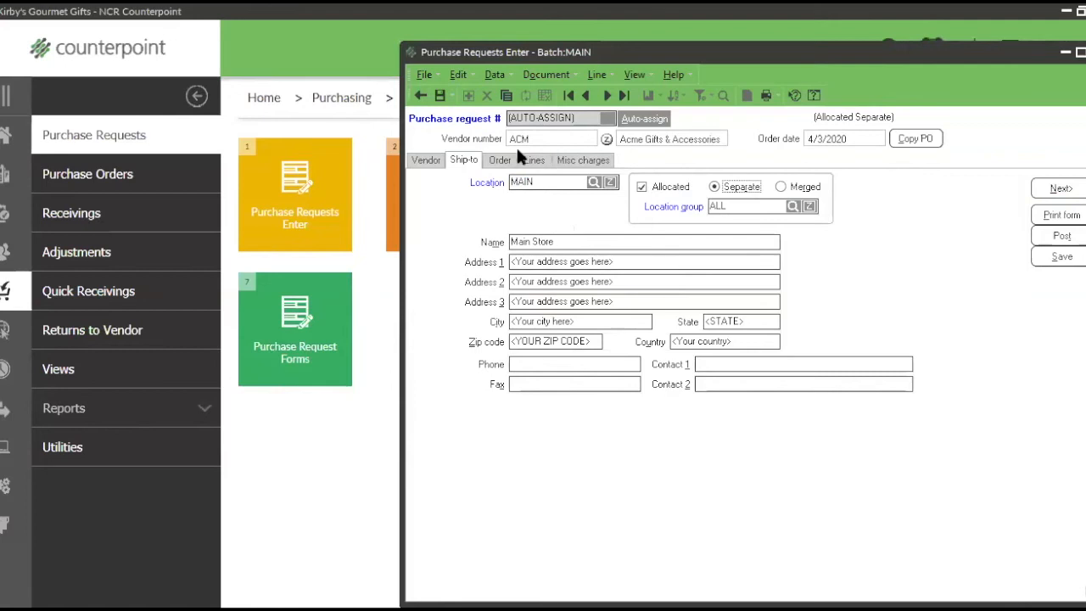
- Save the new purchase request and start adding items to its lines
{"action": "left_click", "coordinate": [533, 162]}
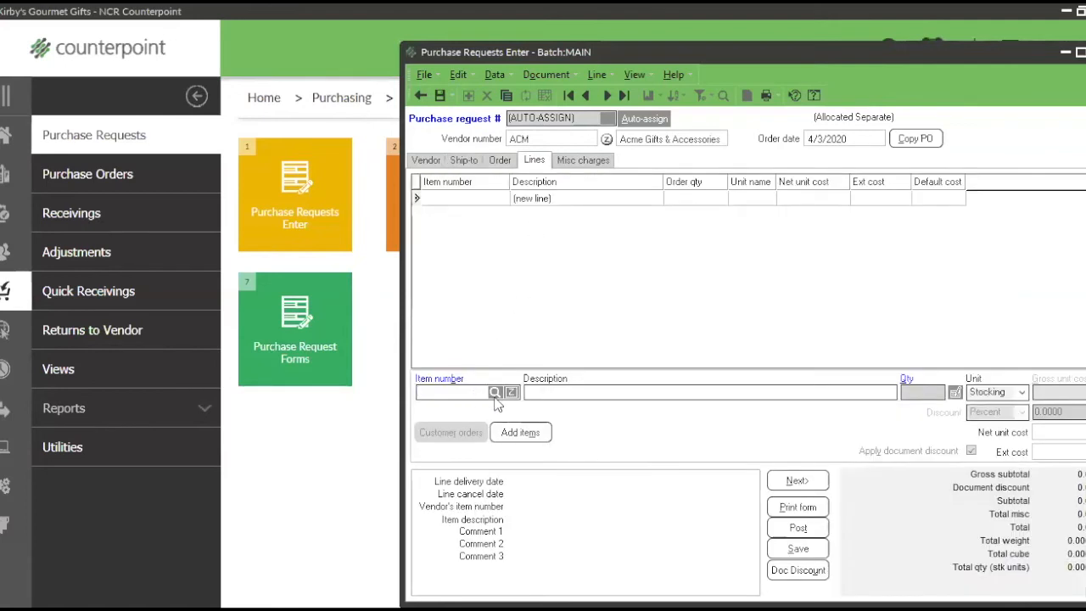
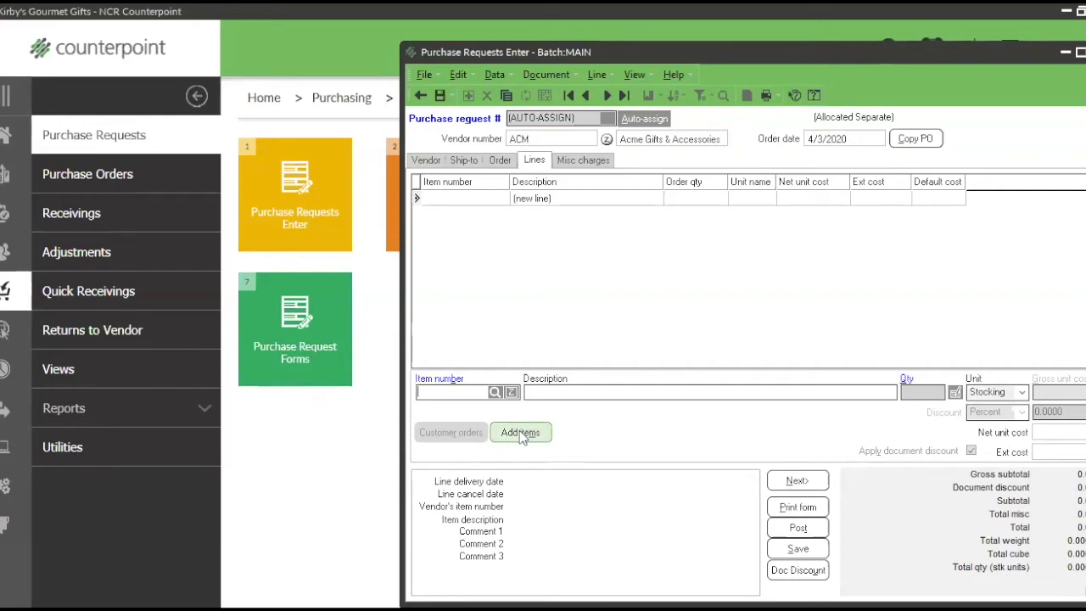
{"action": "left_click", "coordinate": [521, 434]}
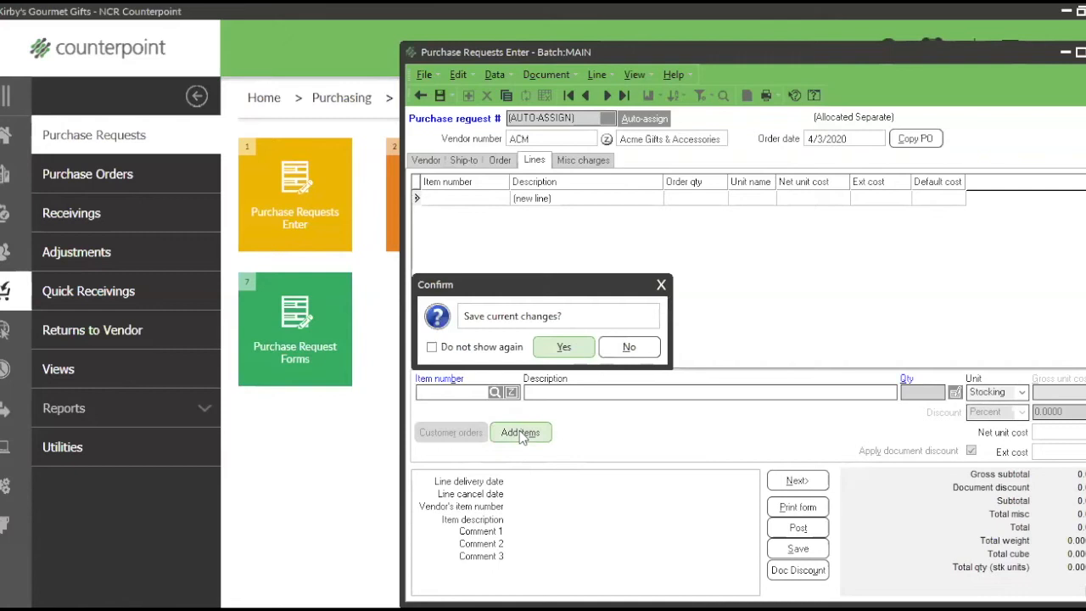
{"action": "left_click", "coordinate": [563, 350]}
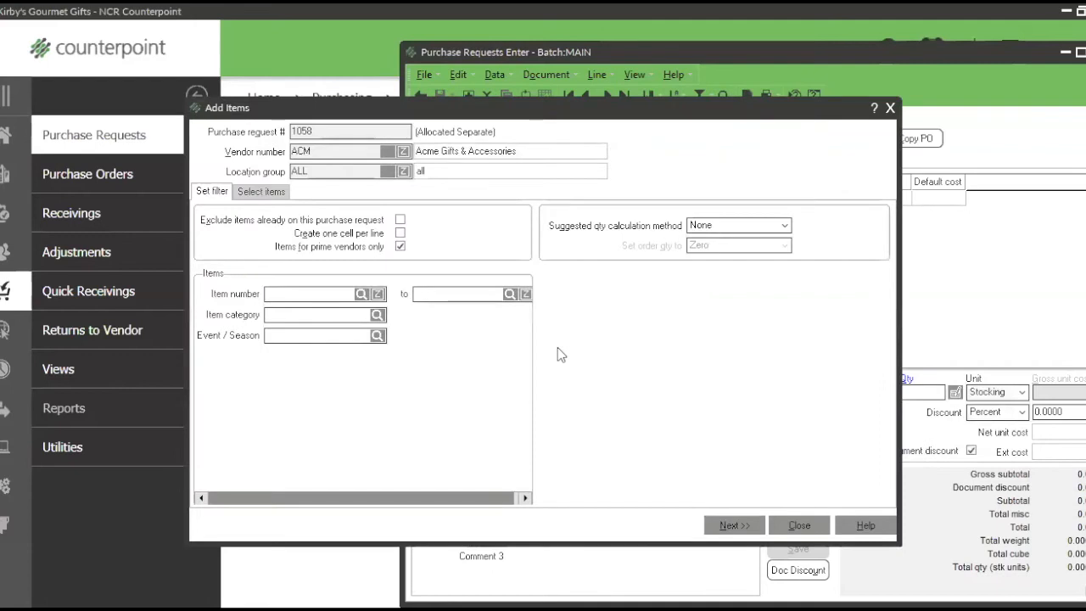
- Calculate suggested quantities by Replenishment and set the order quantity to Suggested quantity
{"action": "left_click", "coordinate": [722, 226]}
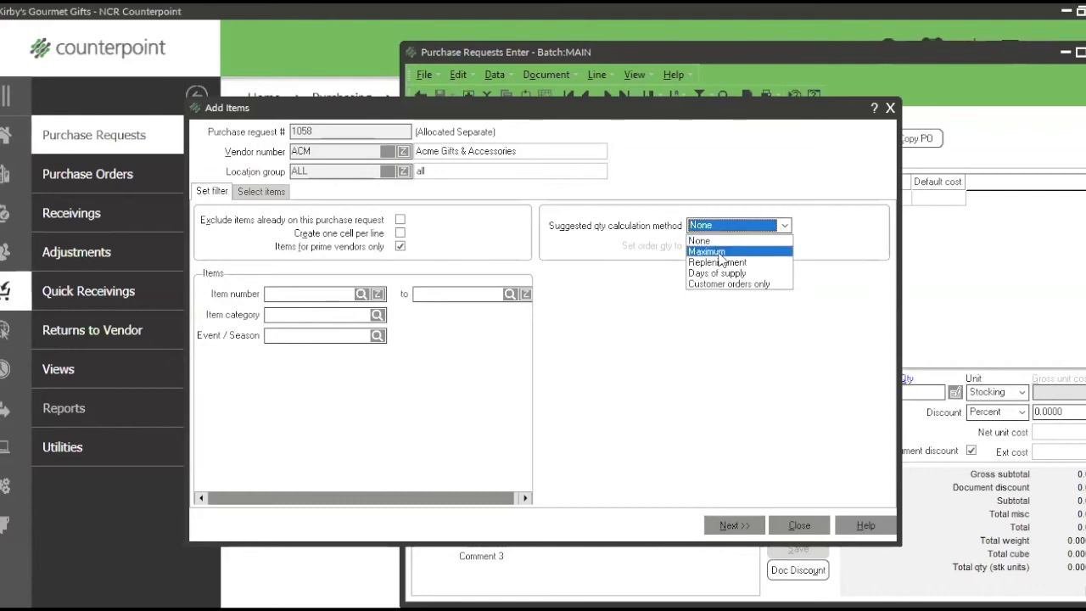
{"action": "left_click", "coordinate": [718, 262]}
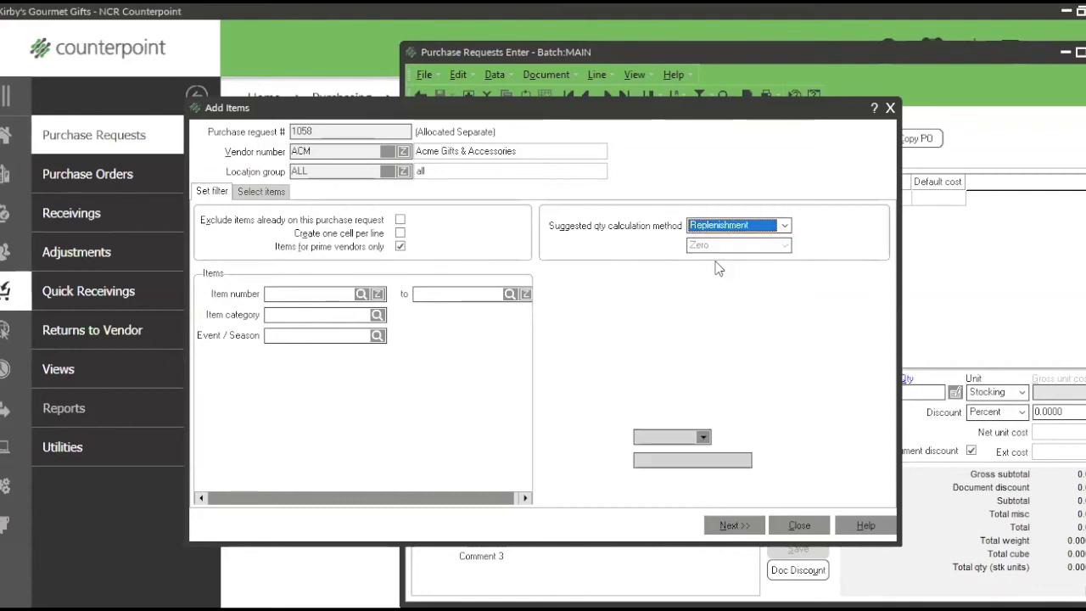
{"action": "left_click", "coordinate": [694, 246]}
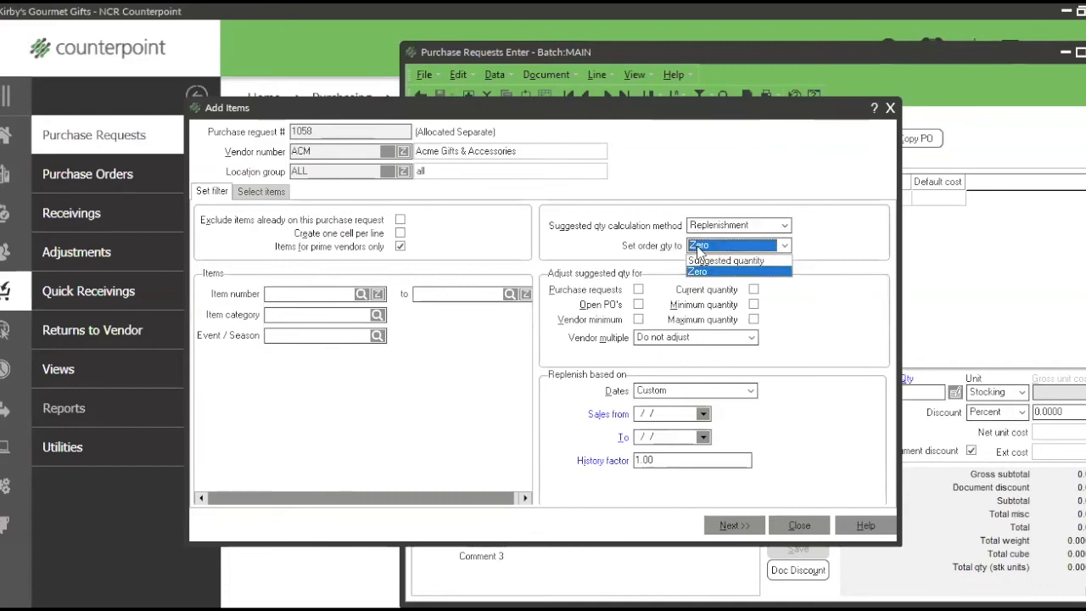
{"action": "left_click", "coordinate": [700, 262]}
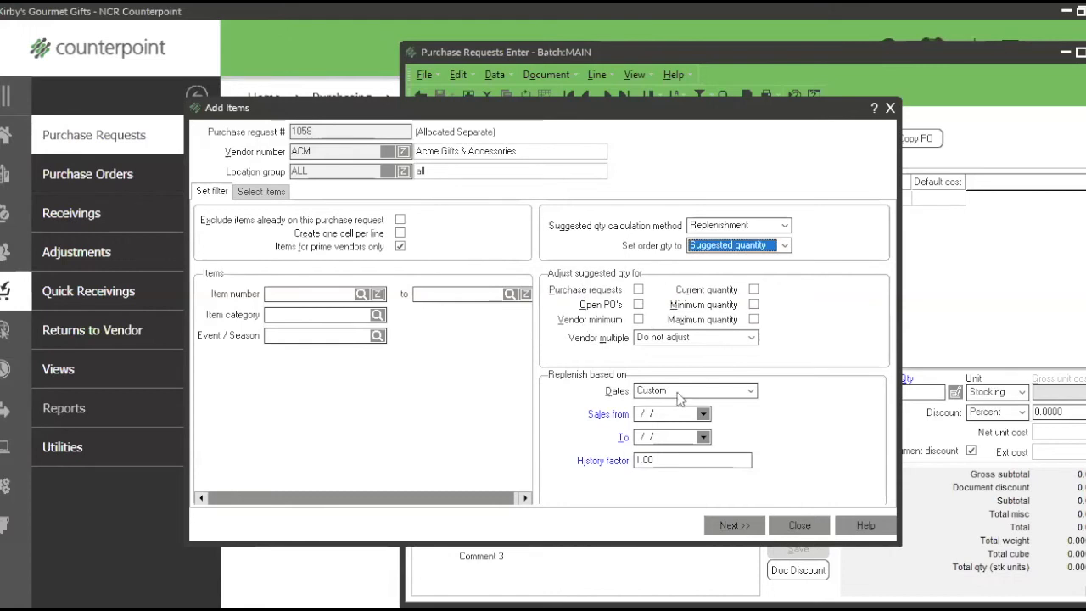
- Set the replenishment sales period from 5/1/2017 to 6/30/2017
{"action": "left_click", "coordinate": [607, 413]}
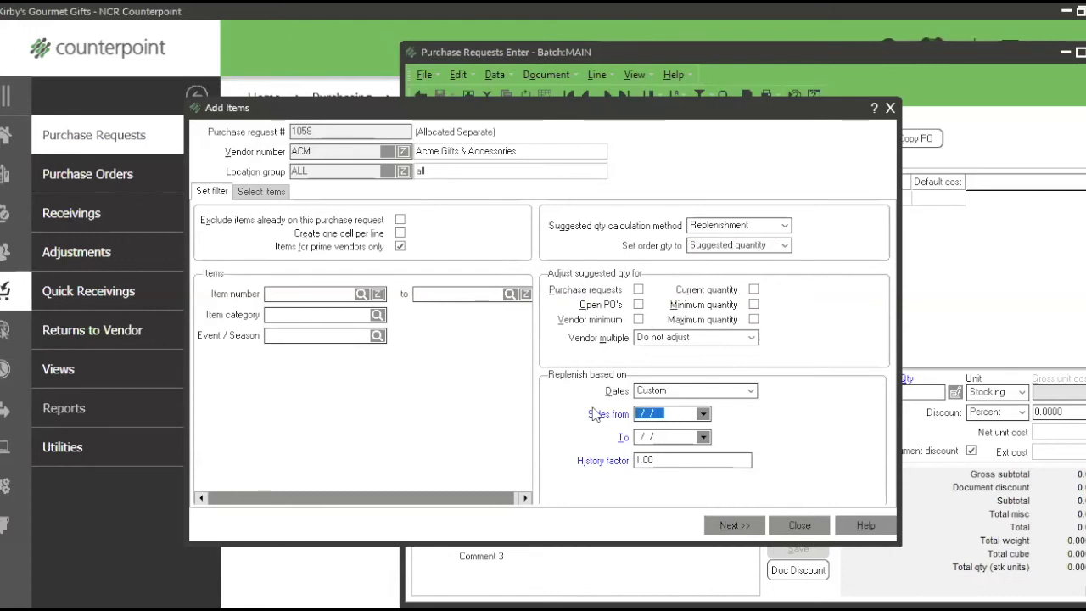
{"action": "type", "text": "04"}
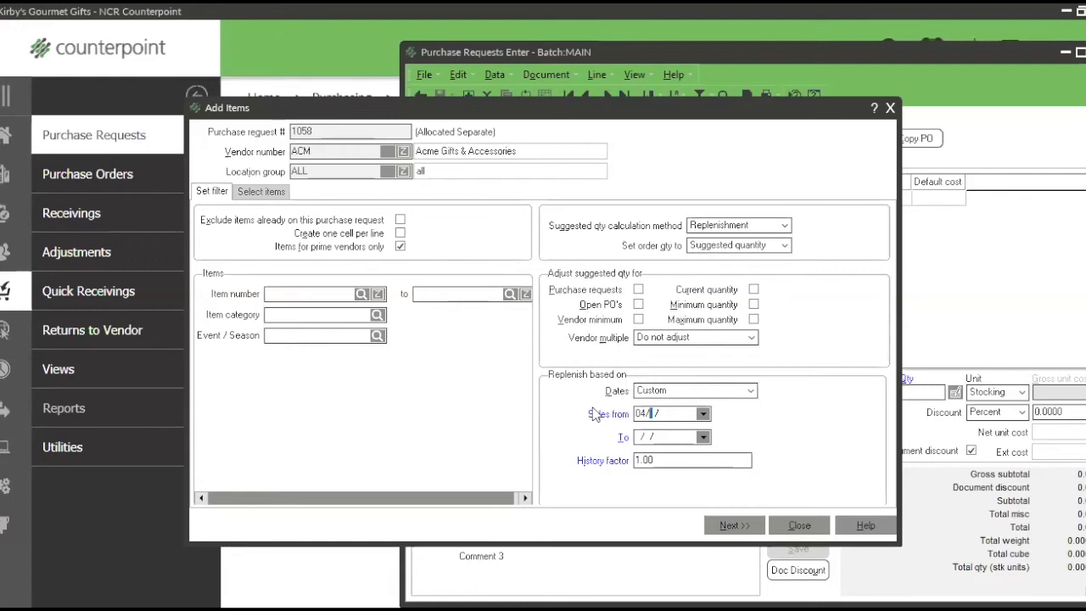
{"action": "key", "text": "BackSpace"}
{"action": "key", "text": "BackSpace"}
{"action": "type", "text": "0501"}
{"action": "key", "text": "Tab"}
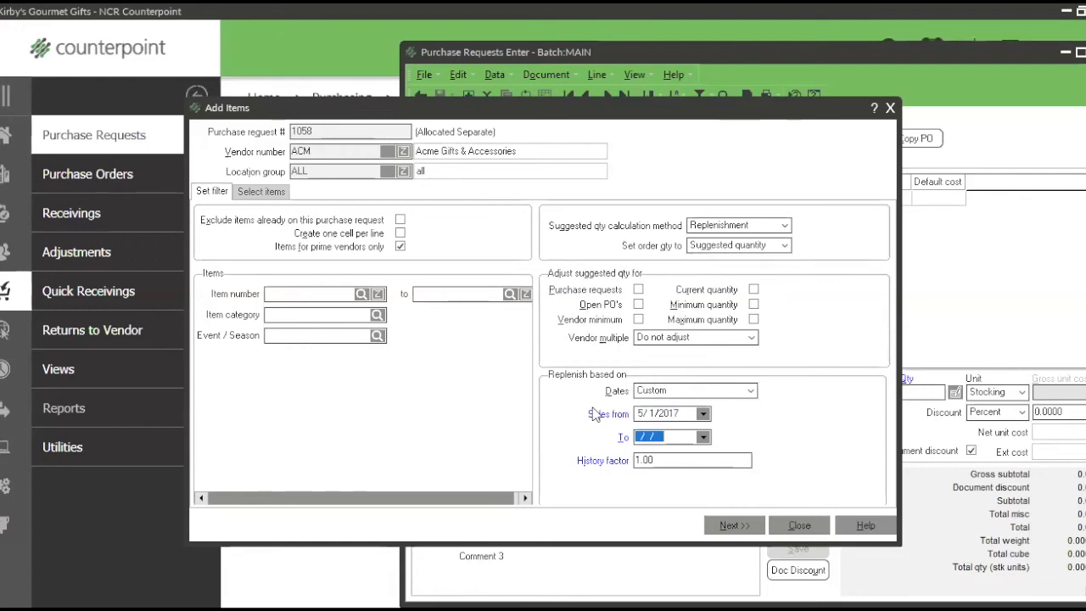
{"action": "type", "text": "06/30/01"}
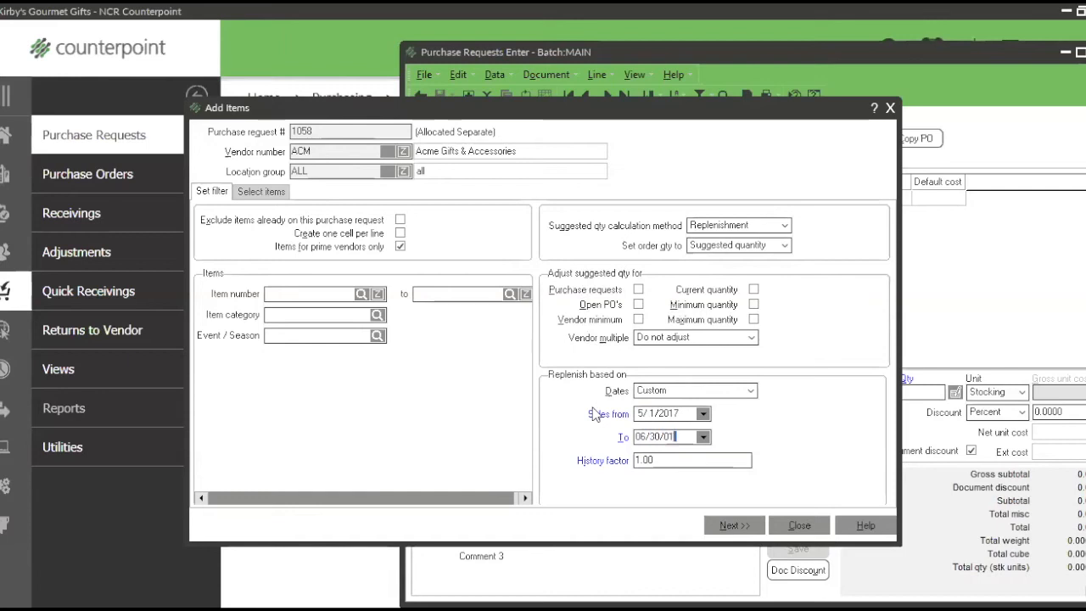
{"action": "key", "text": "BackSpace"}
{"action": "key", "text": "BackSpace"}
{"action": "type", "text": "17"}
{"action": "key", "text": "Tab"}
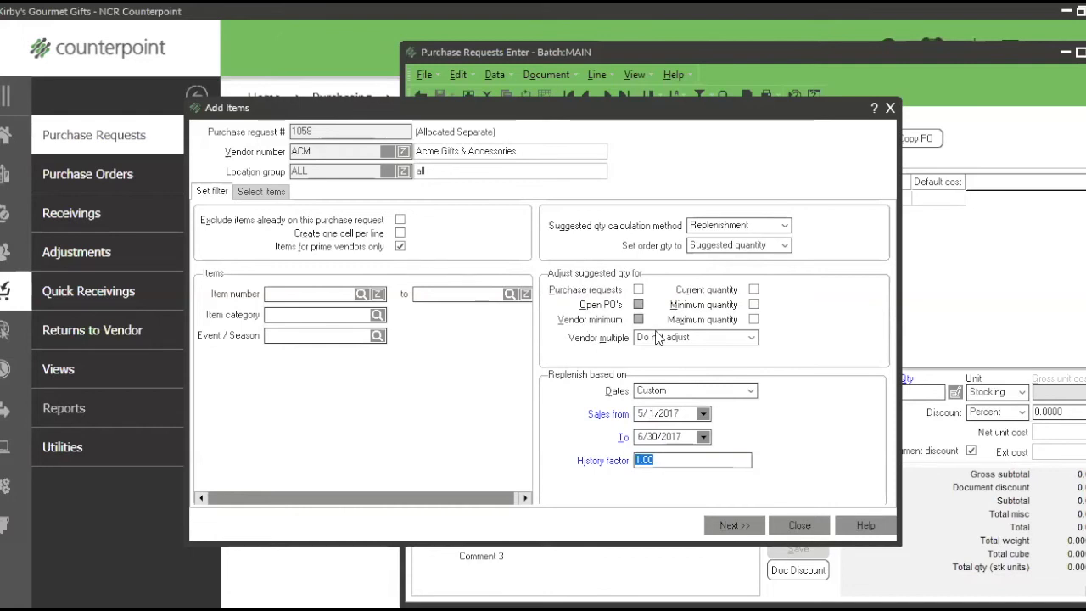
- Set the replenishment sales period from 11/1/2017 to 11/30/2017
{"action": "left_click", "coordinate": [687, 409]}
{"action": "key", "text": "shift+Home"}
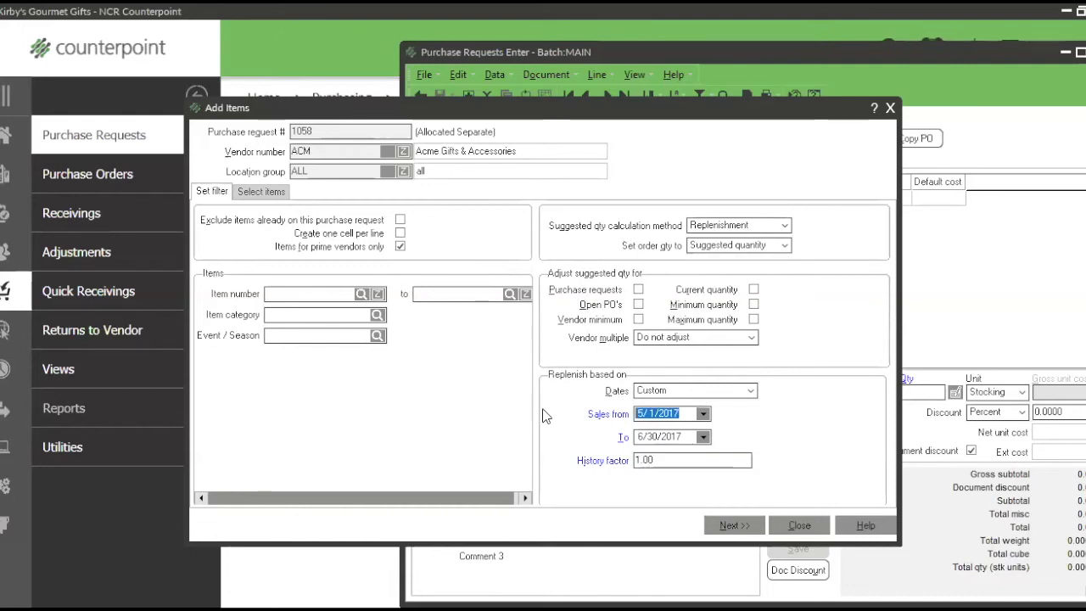
{"action": "type", "text": "11/1/2017"}
{"action": "key", "text": "Tab"}
{"action": "type", "text": "11/30/2017"}
{"action": "key", "text": "Tab"}
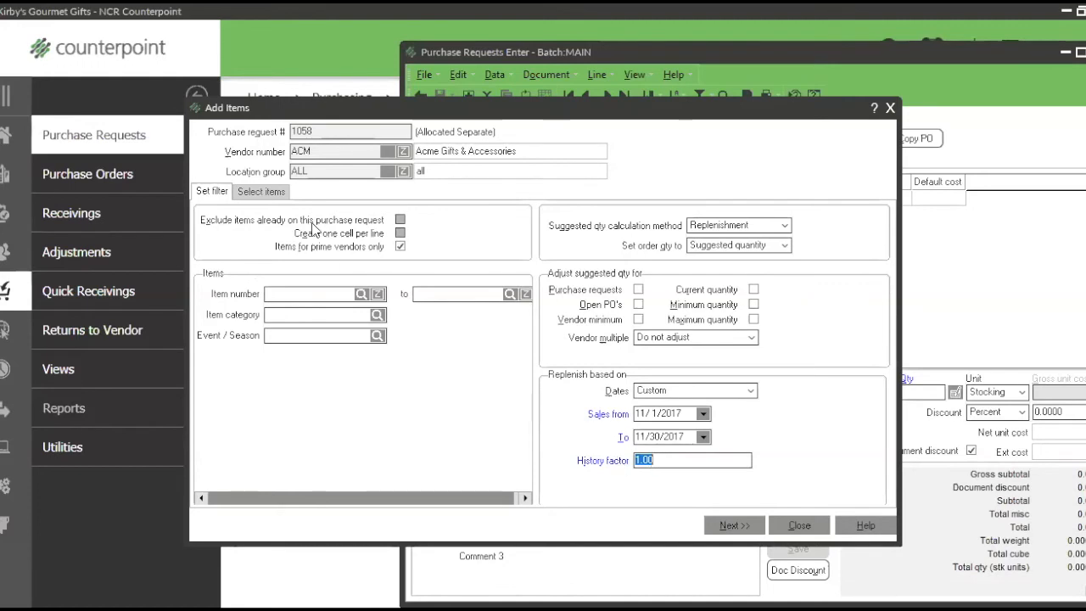
- Run the unfiltered item query and select every listed line except Alabaster Candle Set for KIOS
{"action": "left_click", "coordinate": [721, 526]}
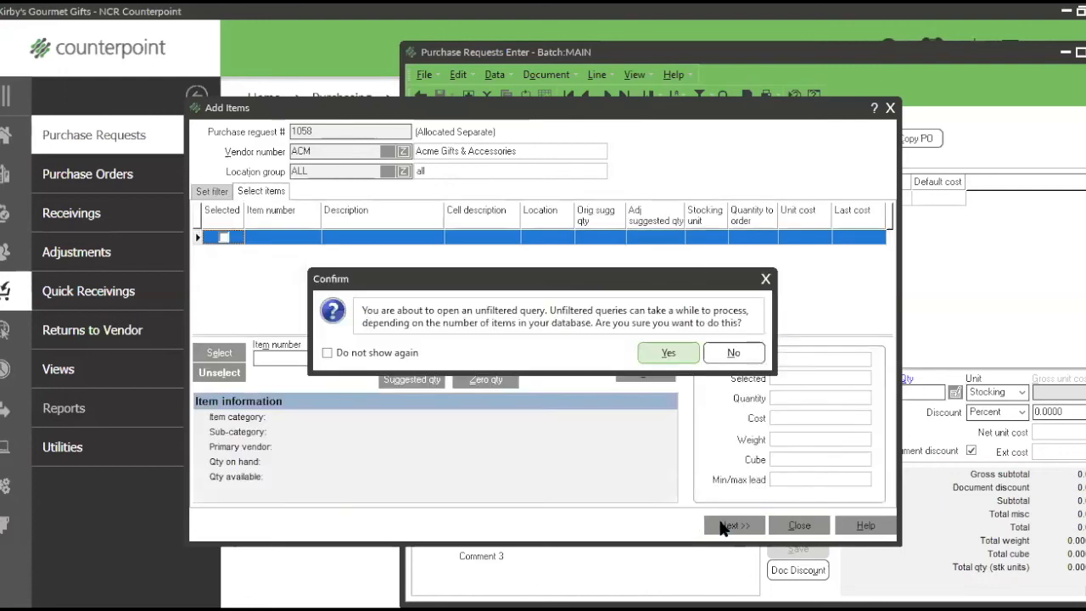
{"action": "left_click", "coordinate": [667, 353]}
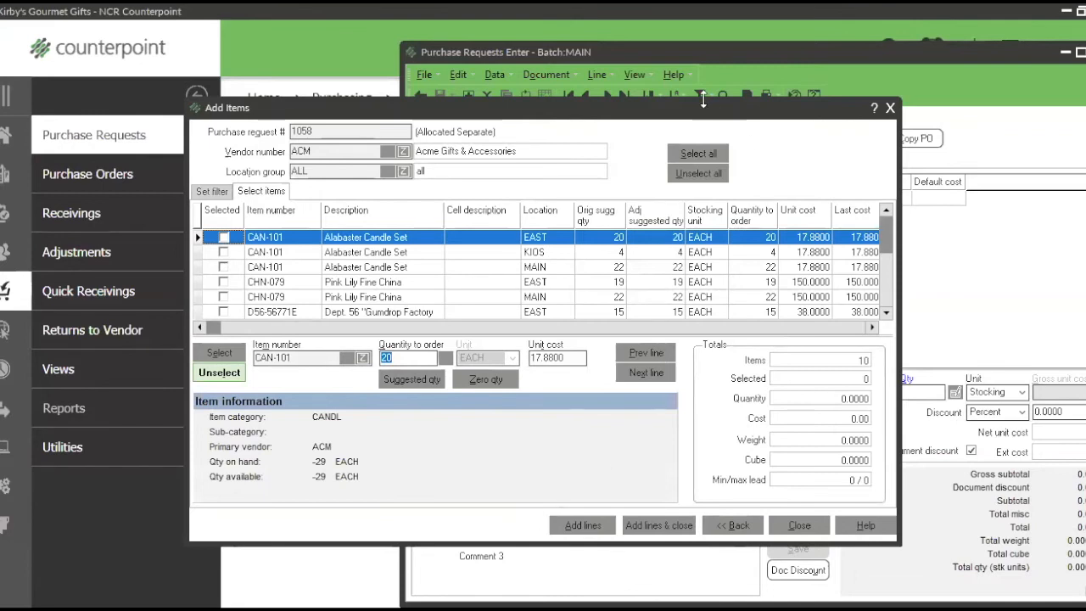
{"action": "left_click_drag", "start_coordinate": [703, 100], "coordinate": [703, 34]}
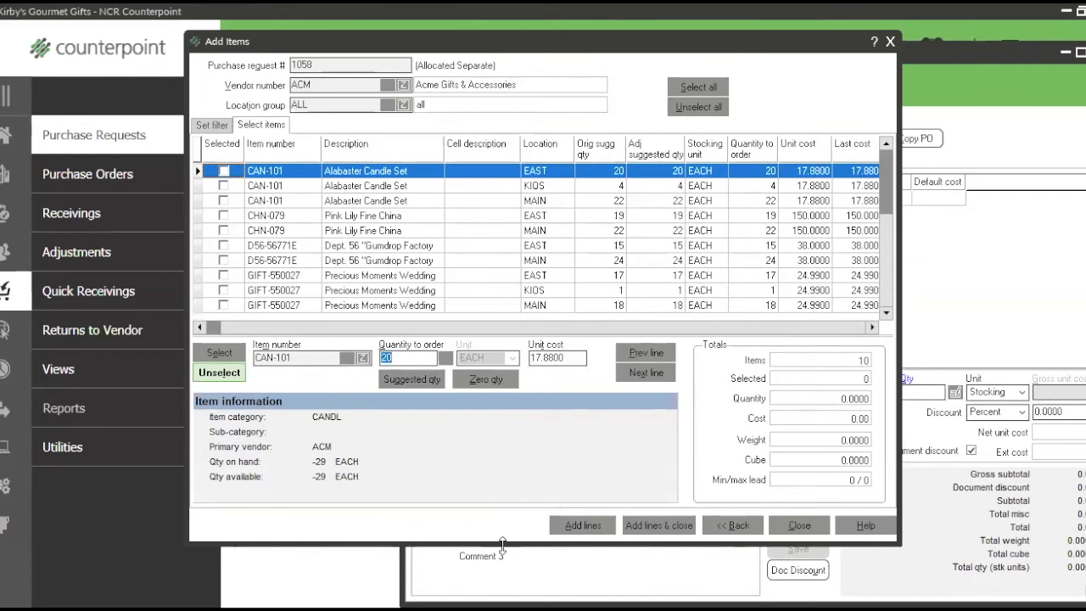
{"action": "left_click_drag", "start_coordinate": [502, 544], "coordinate": [503, 596]}
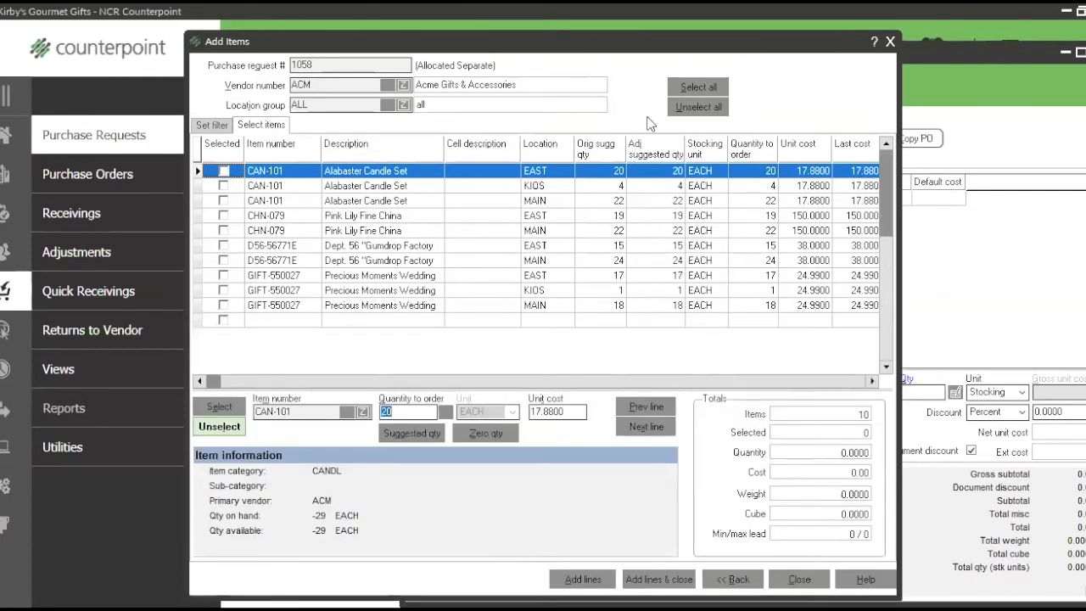
{"action": "left_click", "coordinate": [699, 87]}
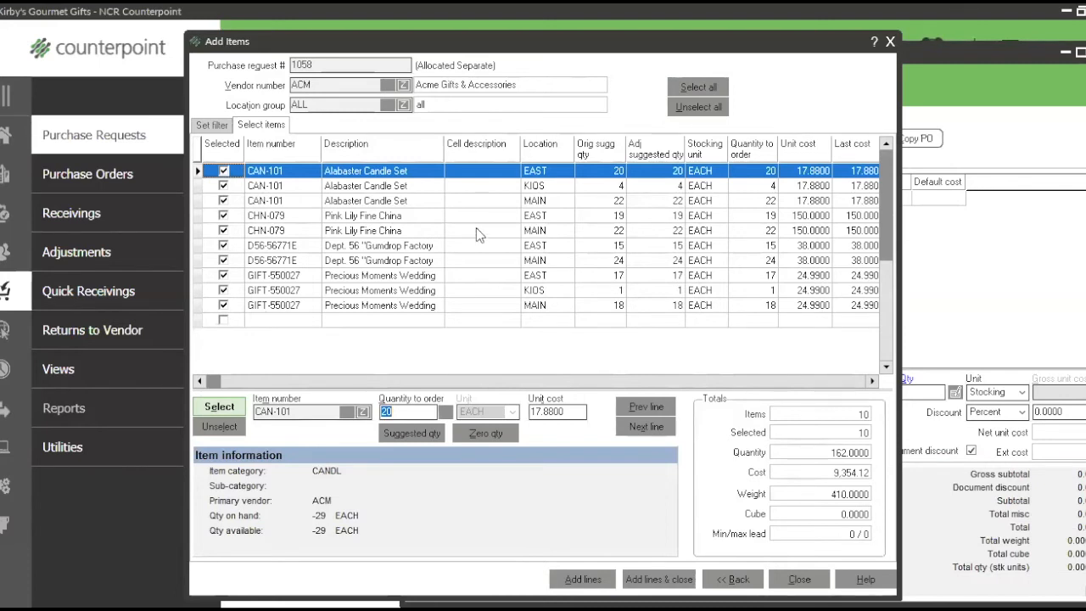
{"action": "left_click", "coordinate": [224, 186]}
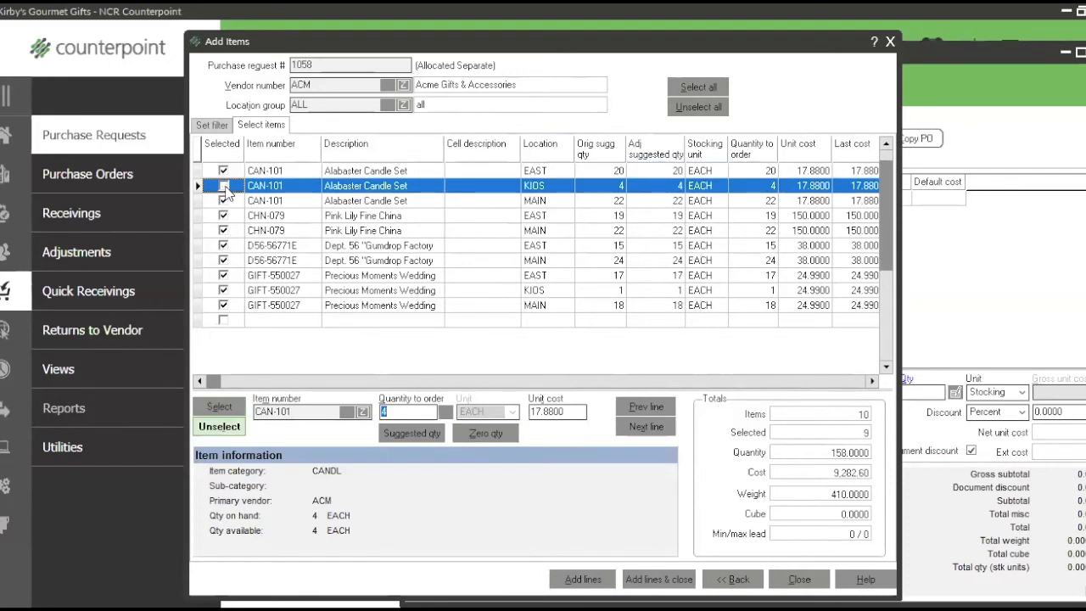
- Set the quantity to order of Alabaster Candle Set for MAIN to 24
{"action": "left_click", "coordinate": [582, 202]}
{"action": "type", "text": "24"}
{"action": "key", "text": "Tab"}
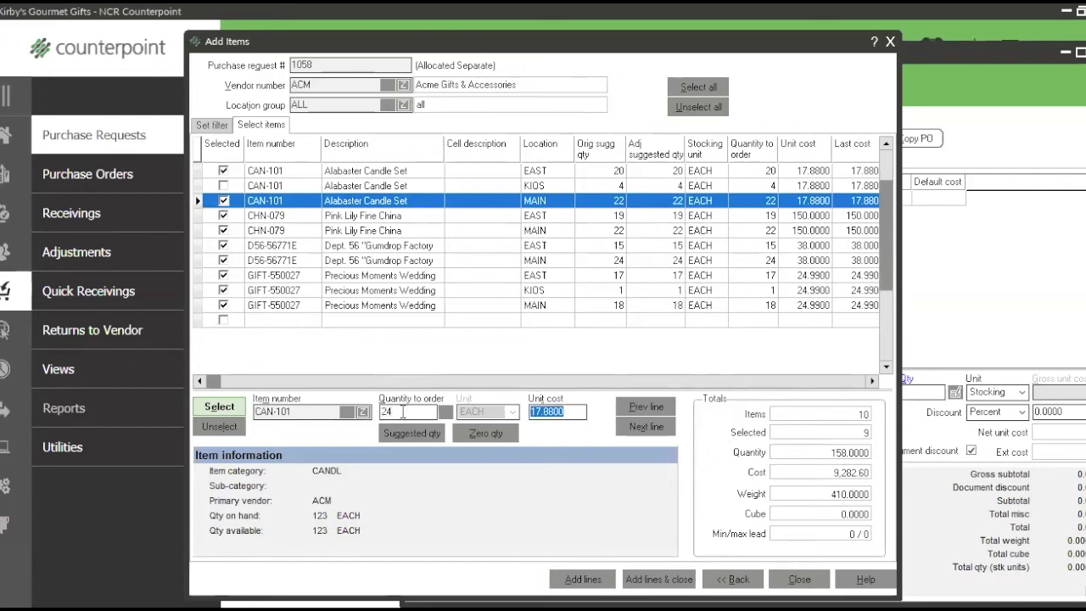
{"action": "key", "text": "Return"}
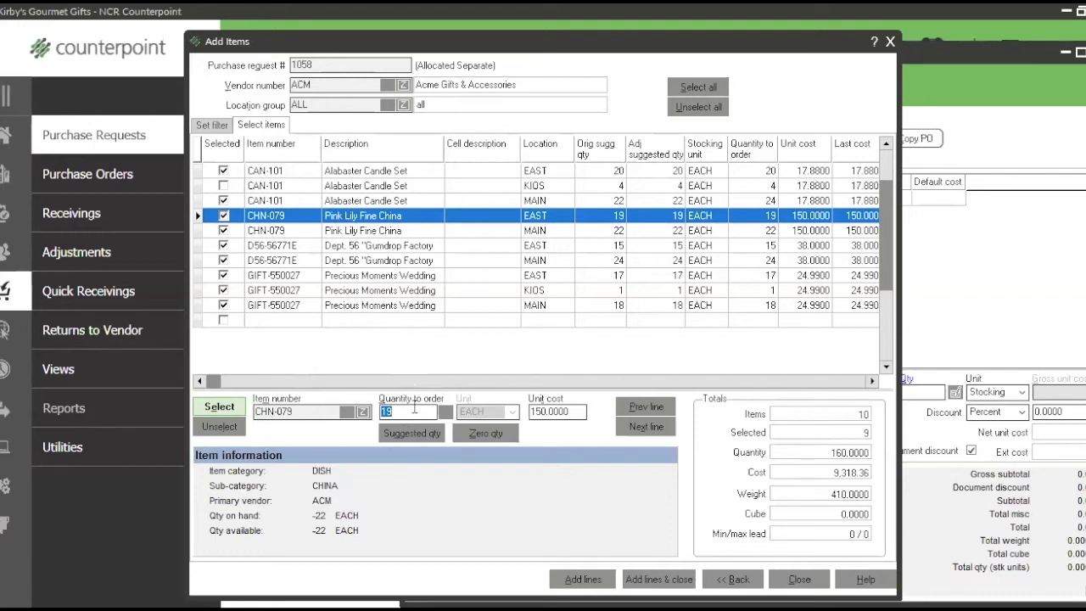
- Set the Pink Lily Fine China quantities to order to 12 for EAST and 24 for MAIN
{"action": "type", "text": "12"}
{"action": "key", "text": "Tab"}
{"action": "key", "text": "Return"}
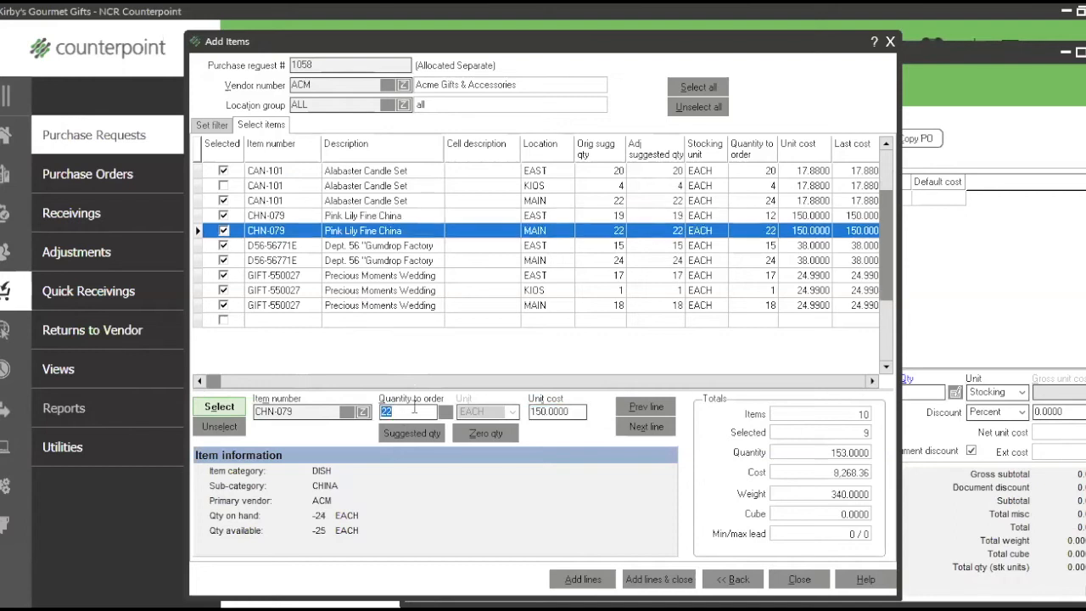
{"action": "type", "text": "24"}
{"action": "key", "text": "Tab"}
{"action": "key", "text": "Return"}
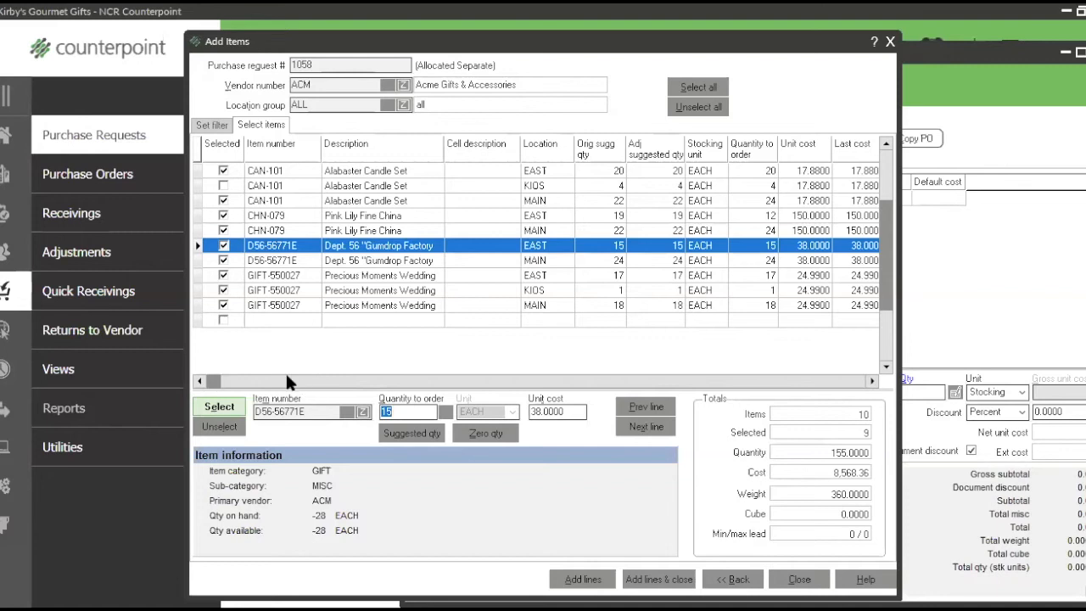
- Exclude the KIOS line of Precious Moments Wedding and set its EAST quantity to order to 18
{"action": "left_click", "coordinate": [224, 291]}
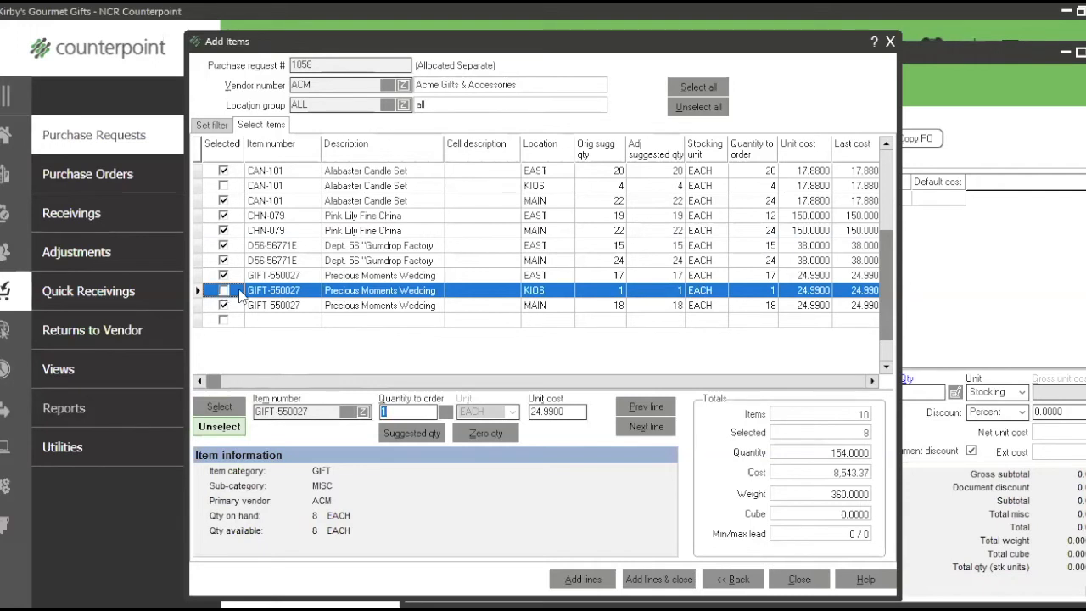
{"action": "left_click", "coordinate": [341, 278]}
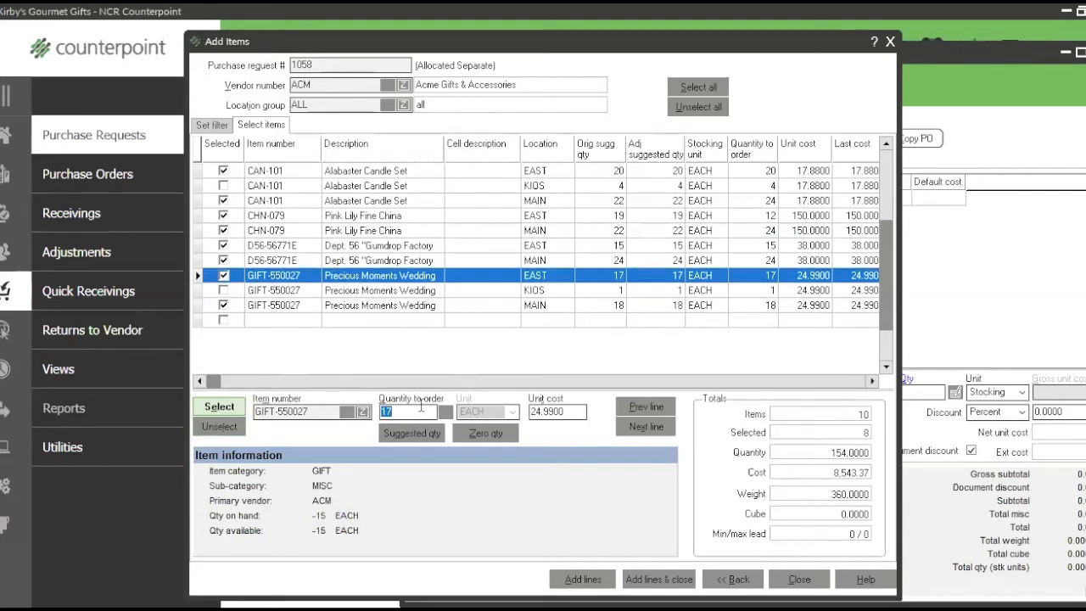
{"action": "type", "text": "18"}
{"action": "key", "text": "Tab"}
{"action": "key", "text": "Tab"}
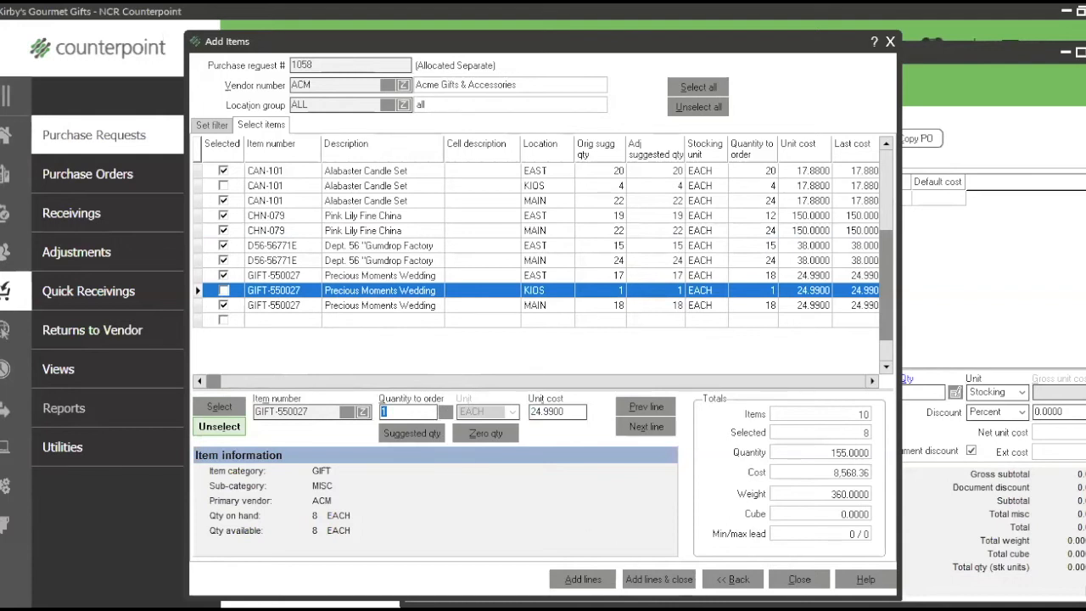
- Add the selected lines to the purchase request, consolidating multiple item lines, and close the item selection
{"action": "left_click", "coordinate": [660, 578]}
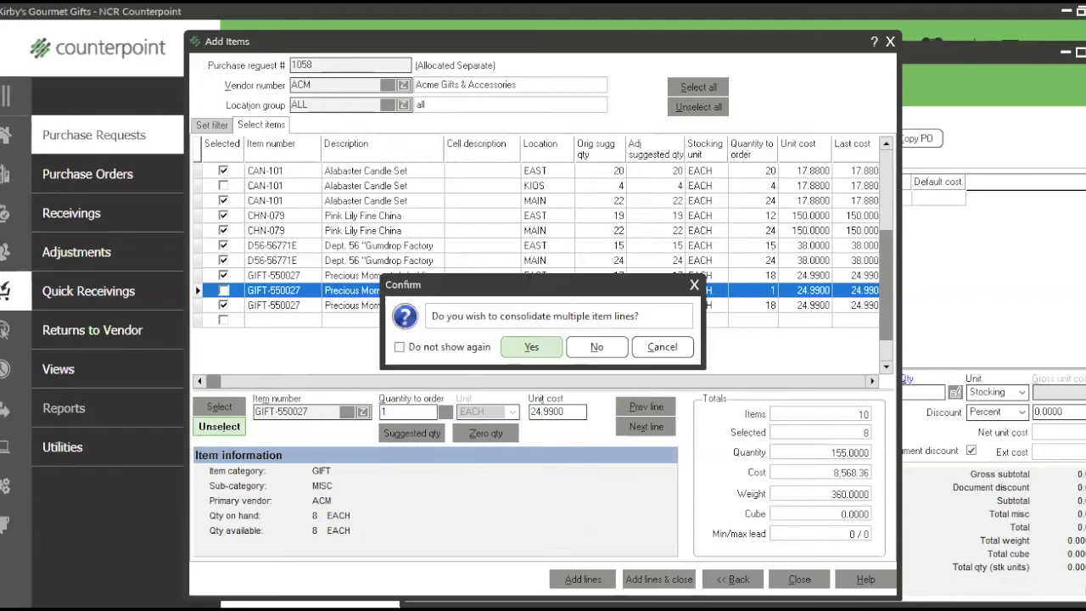
{"action": "left_click", "coordinate": [531, 346]}
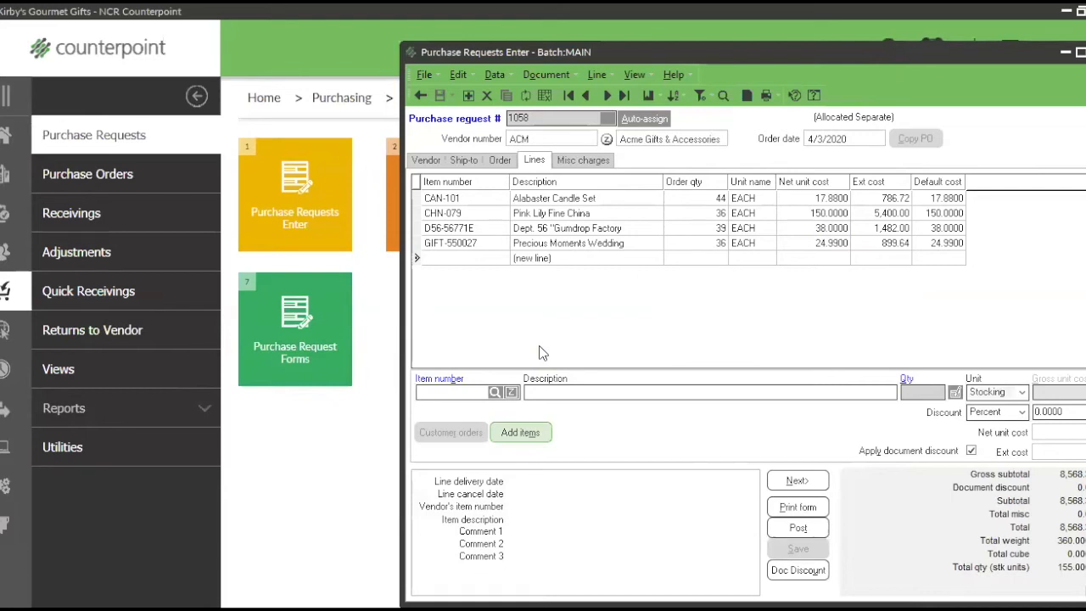
- Set the EAST quantity of the Alabaster Candle Set line to 24 in its allocation grid and accept it
{"action": "left_click", "coordinate": [627, 200]}
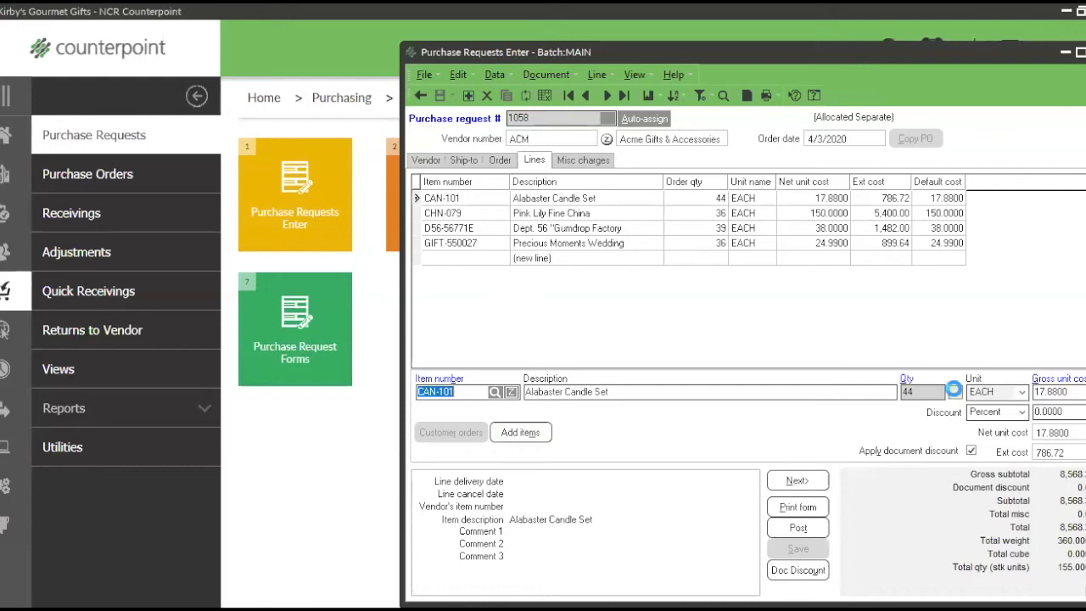
{"action": "left_click", "coordinate": [955, 393]}
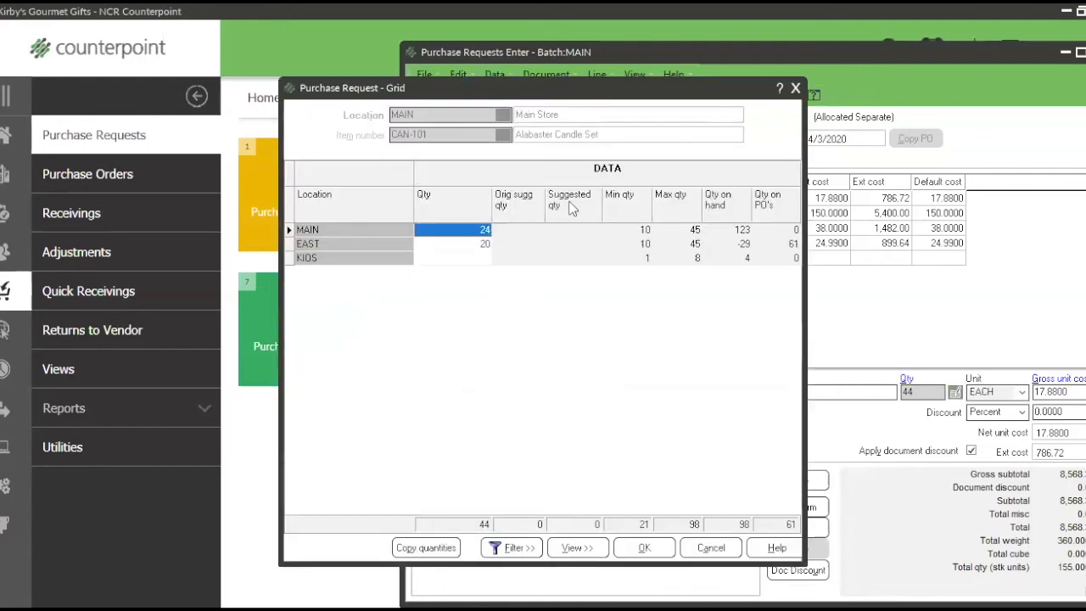
{"action": "left_click", "coordinate": [488, 244]}
{"action": "type", "text": "24"}
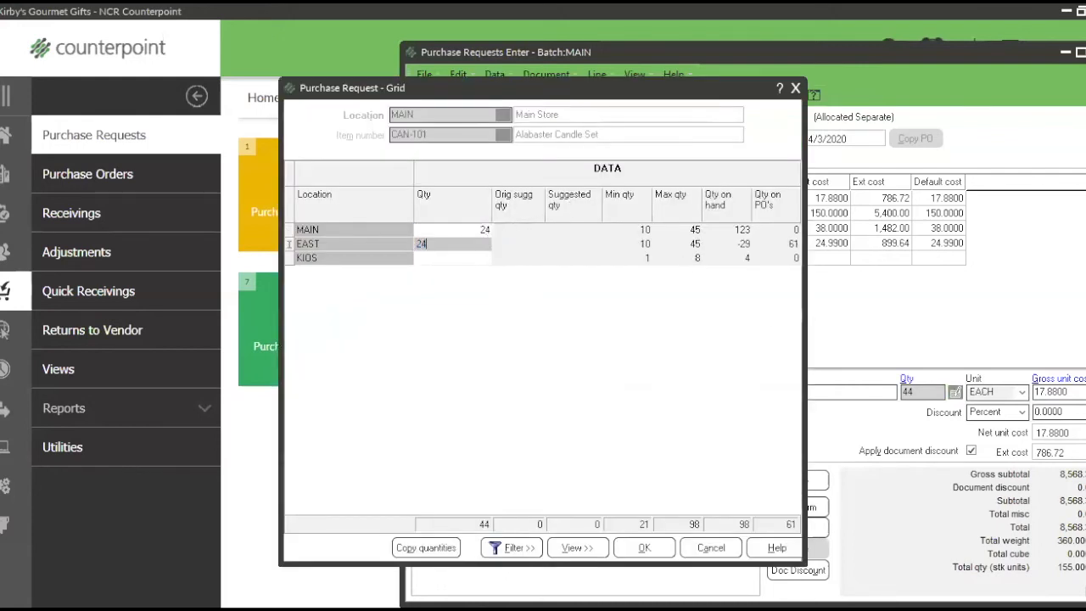
{"action": "key", "text": "Return"}
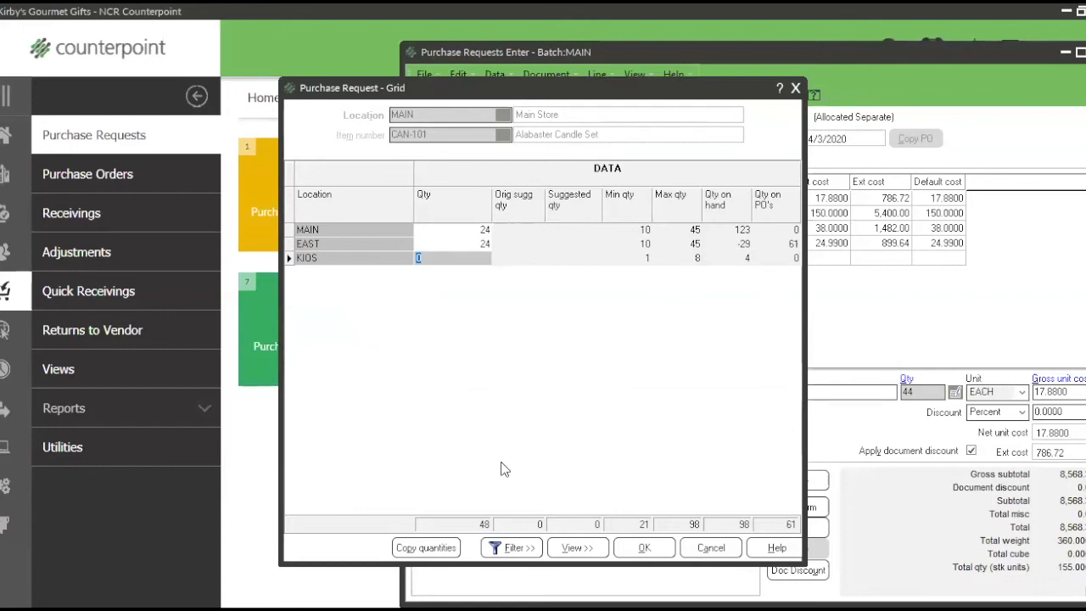
{"action": "left_click", "coordinate": [651, 548]}
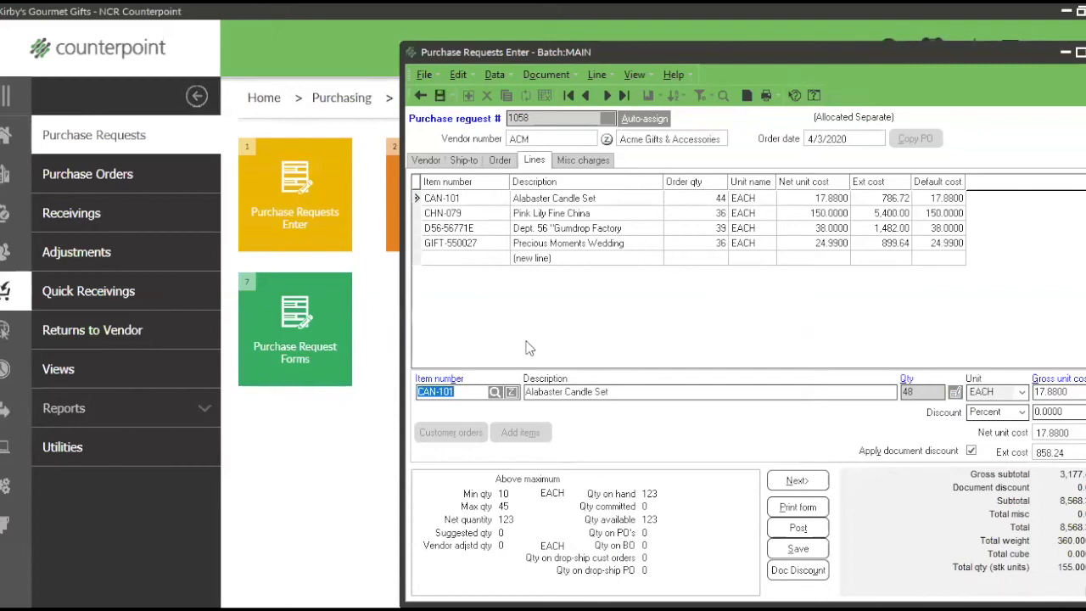
- Set the Alabaster Candle Set quantities to 12 for MAIN and 12 for EAST in its allocation grid, and save the line
{"action": "left_click", "coordinate": [537, 119]}
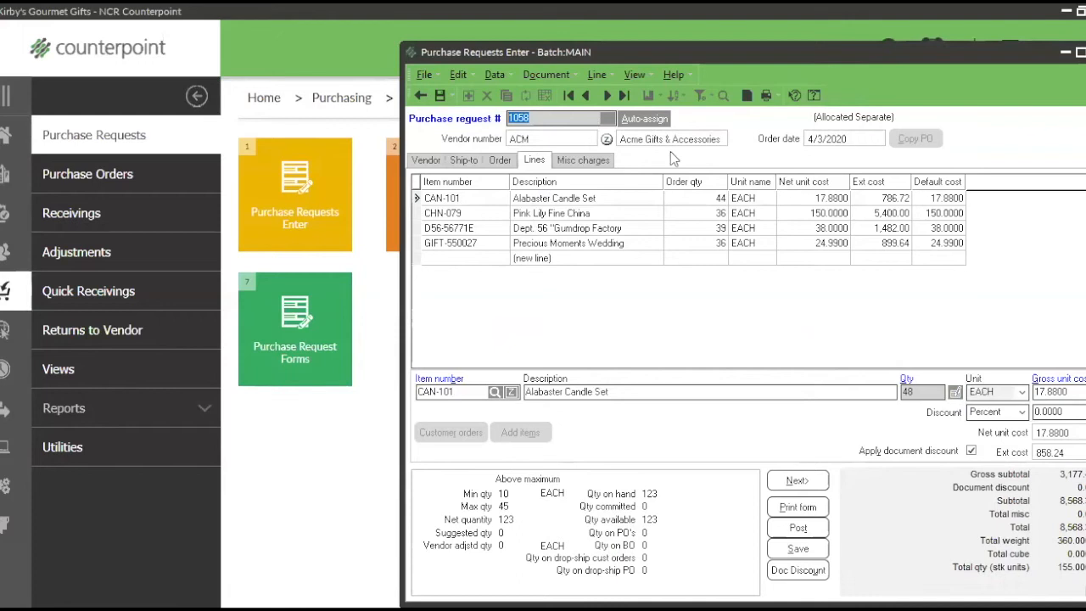
{"action": "left_click", "coordinate": [709, 199]}
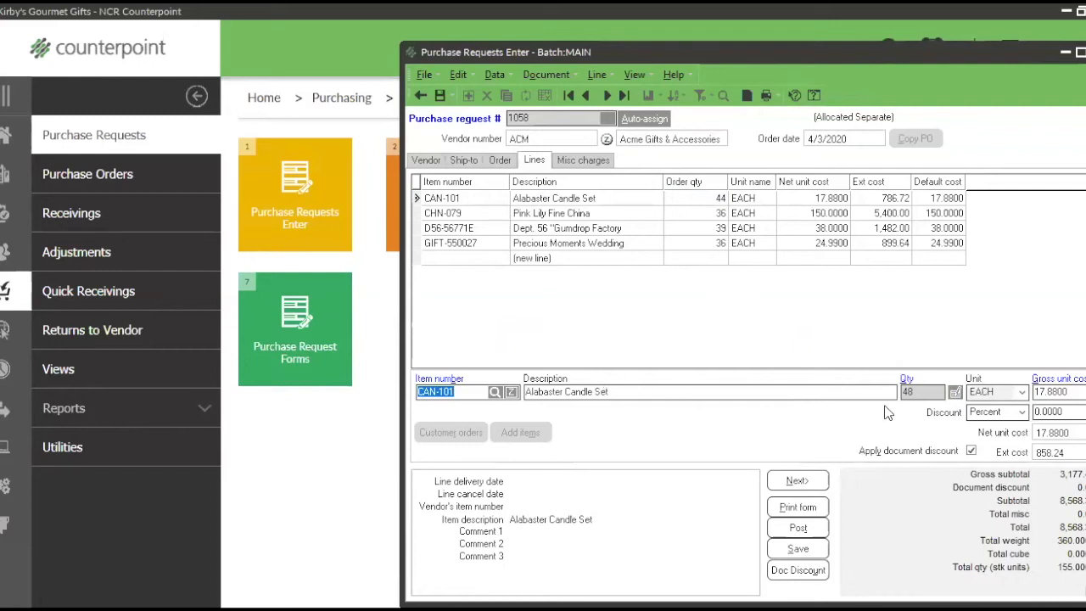
{"action": "left_click", "coordinate": [952, 394]}
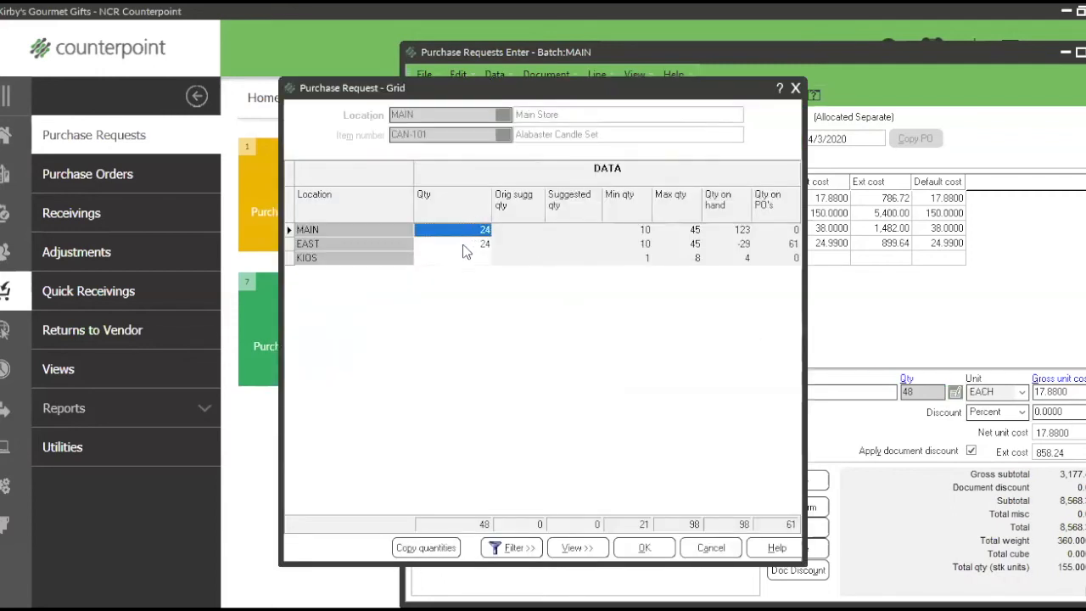
{"action": "type", "text": "12"}
{"action": "key", "text": "Return"}
{"action": "type", "text": "12"}
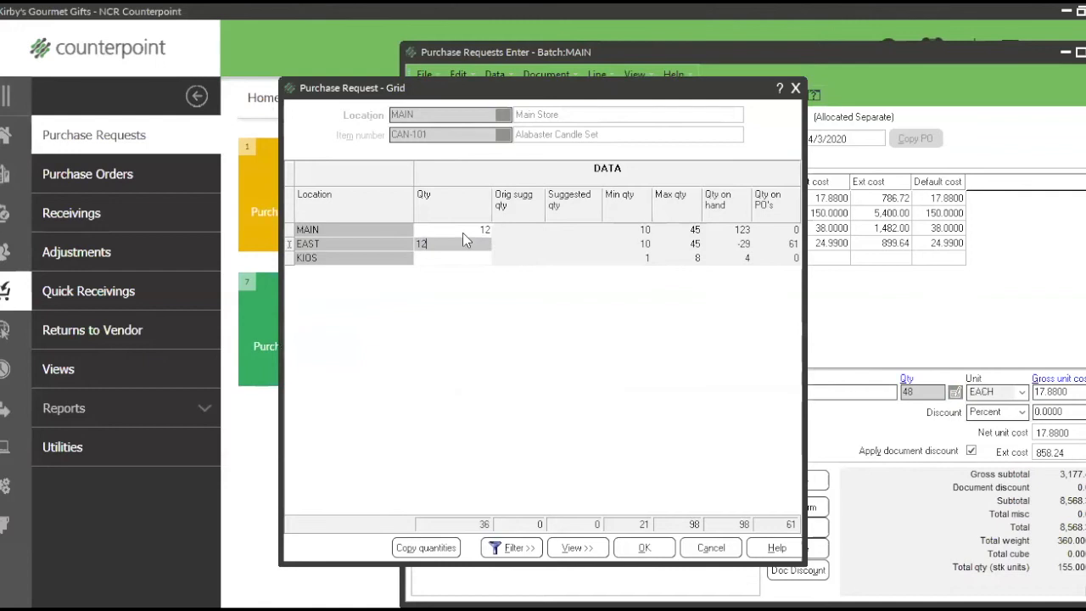
{"action": "key", "text": "Return"}
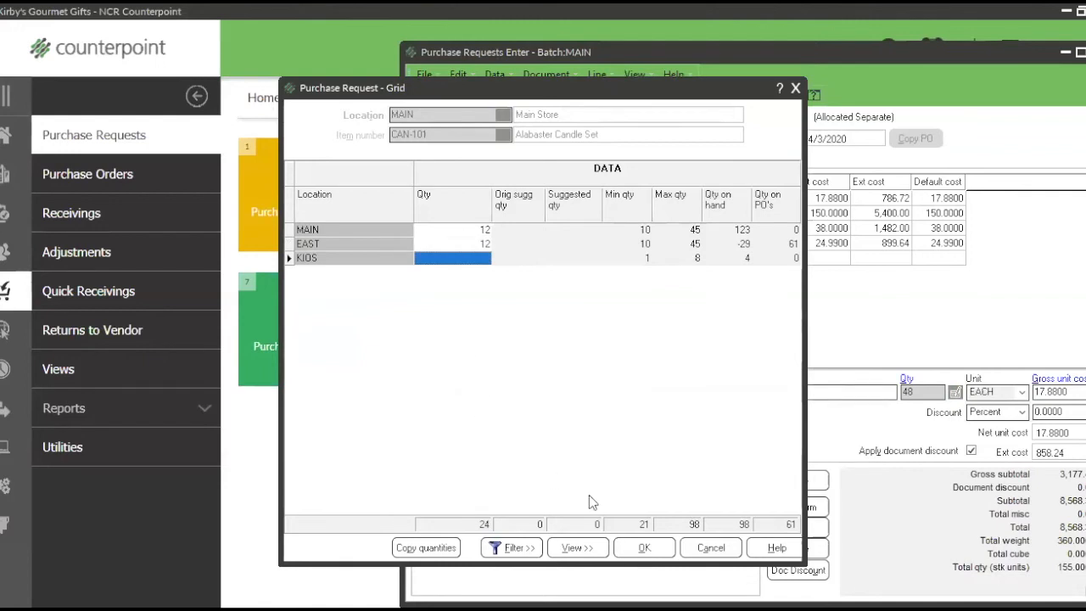
{"action": "left_click", "coordinate": [652, 549]}
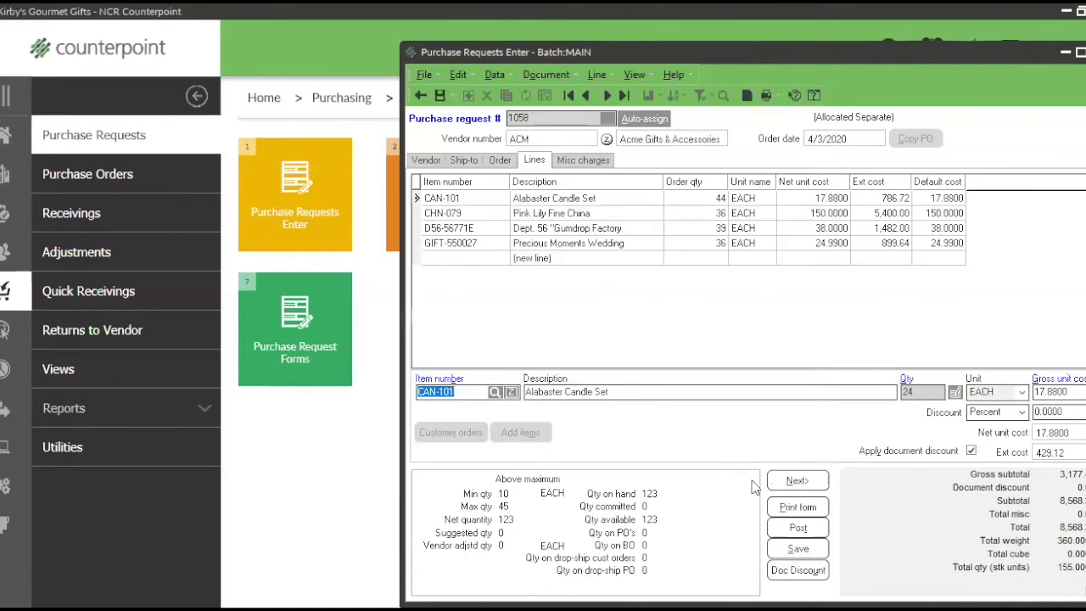
{"action": "left_click", "coordinate": [448, 91]}
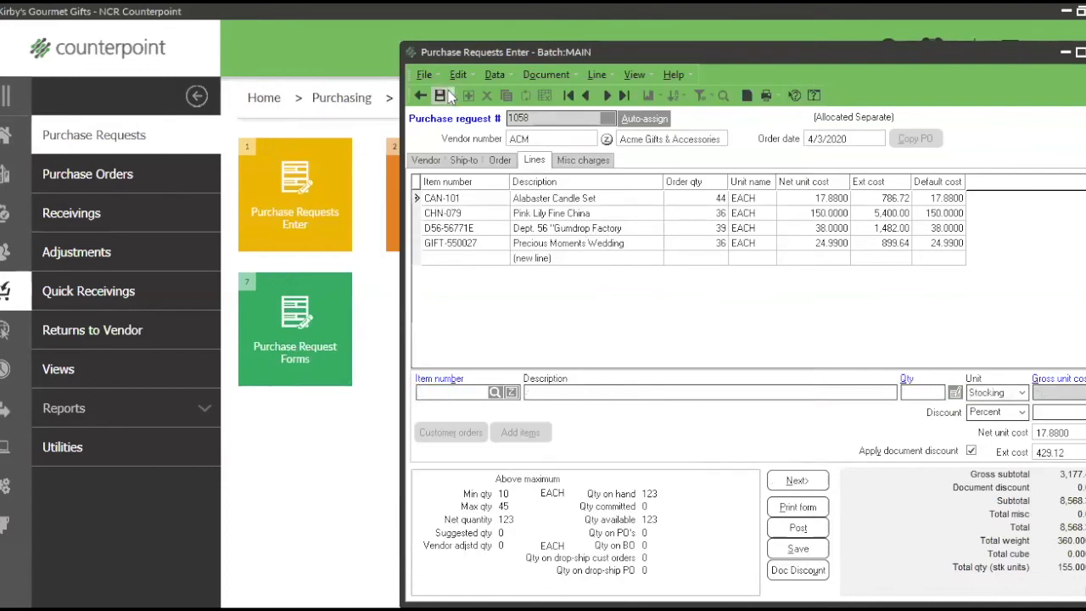
- Post the allocated separate purchase request for vendor ACM and view its Purchase Requests Journal
{"action": "left_click", "coordinate": [717, 198]}
{"action": "left_click", "coordinate": [717, 213]}
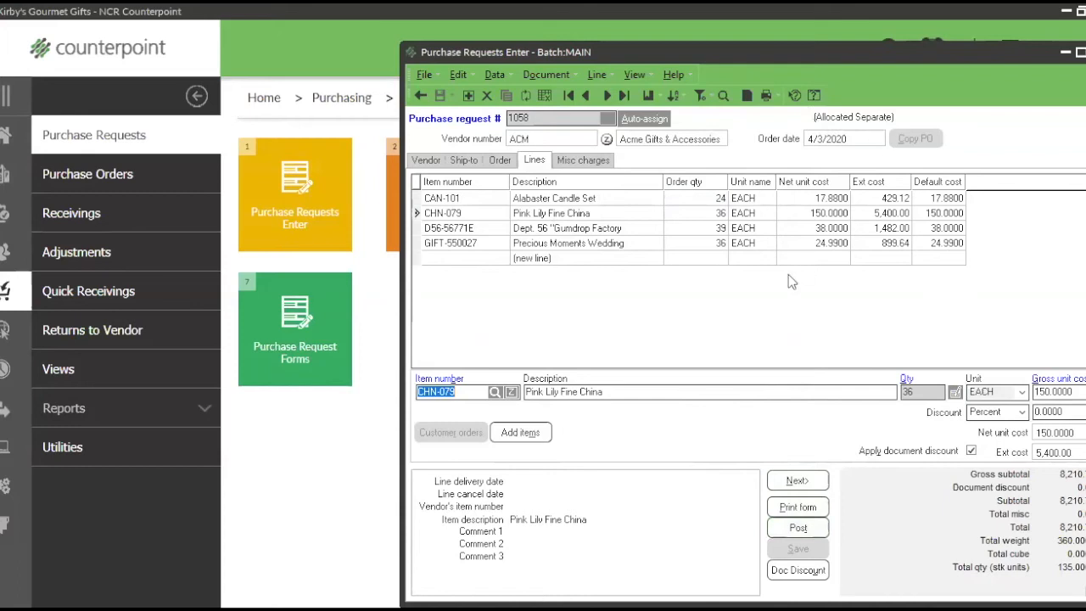
{"action": "left_click", "coordinate": [811, 528]}
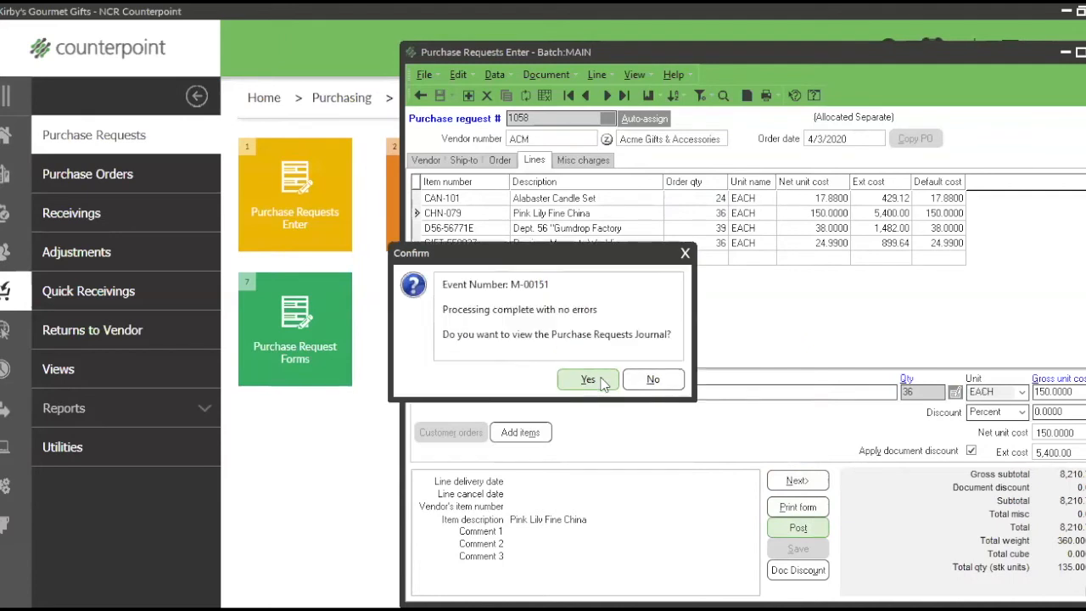
{"action": "left_click", "coordinate": [600, 380]}
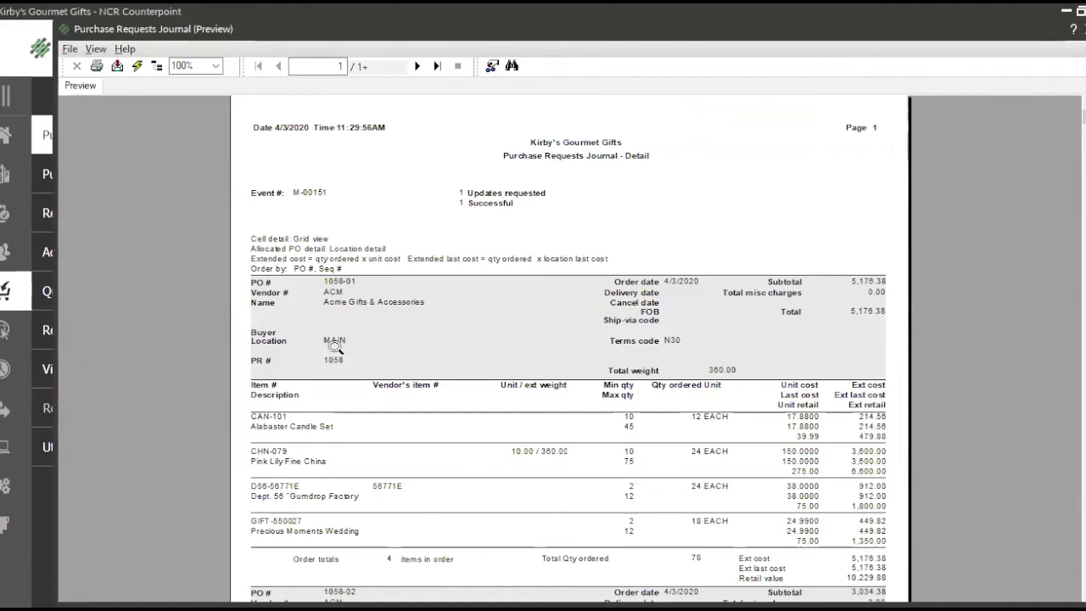
- Review both pages of the journal at 115% zoom, and close it without viewing the purchase order forms
{"action": "left_click", "coordinate": [185, 67]}
{"action": "type", "text": "115"}
{"action": "key", "text": "Return"}
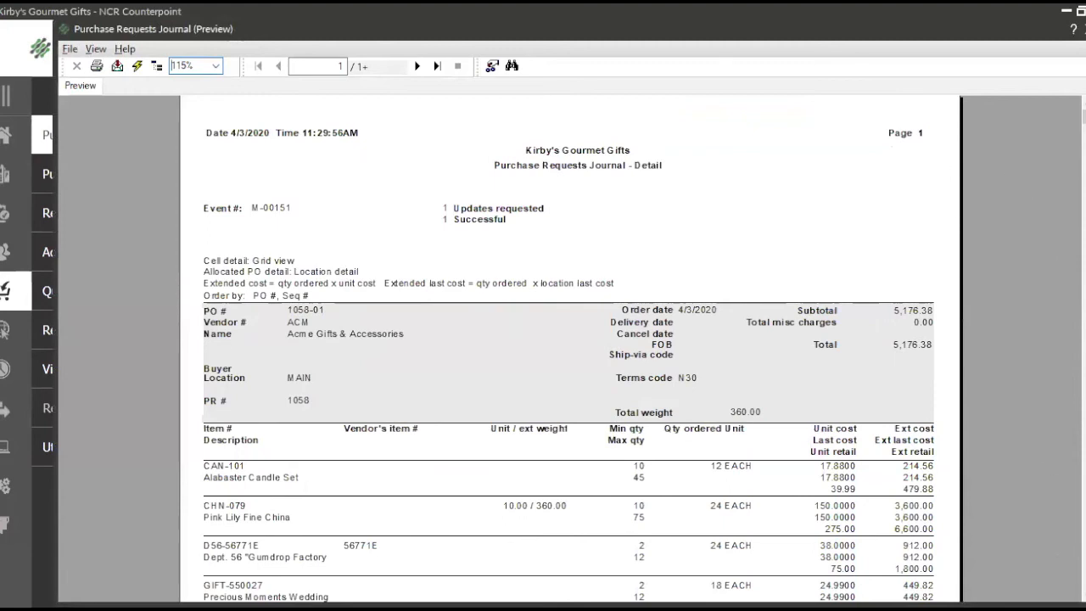
{"action": "left_click", "coordinate": [1085, 594]}
{"action": "scroll", "coordinate": [568, 347], "scroll_direction": "down", "scroll_amount": 8}
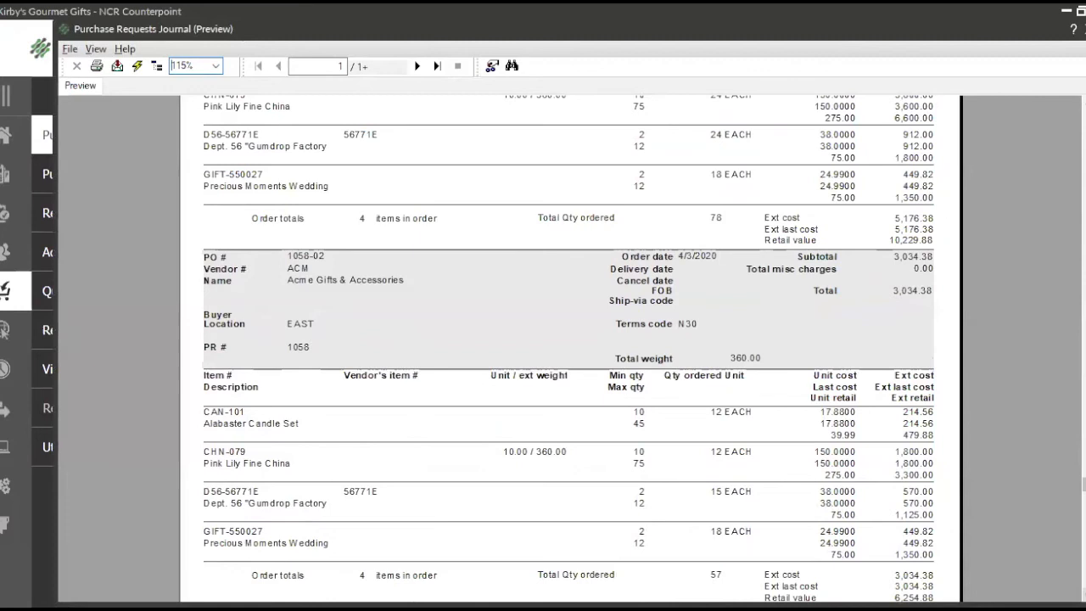
{"action": "left_click", "coordinate": [416, 66]}
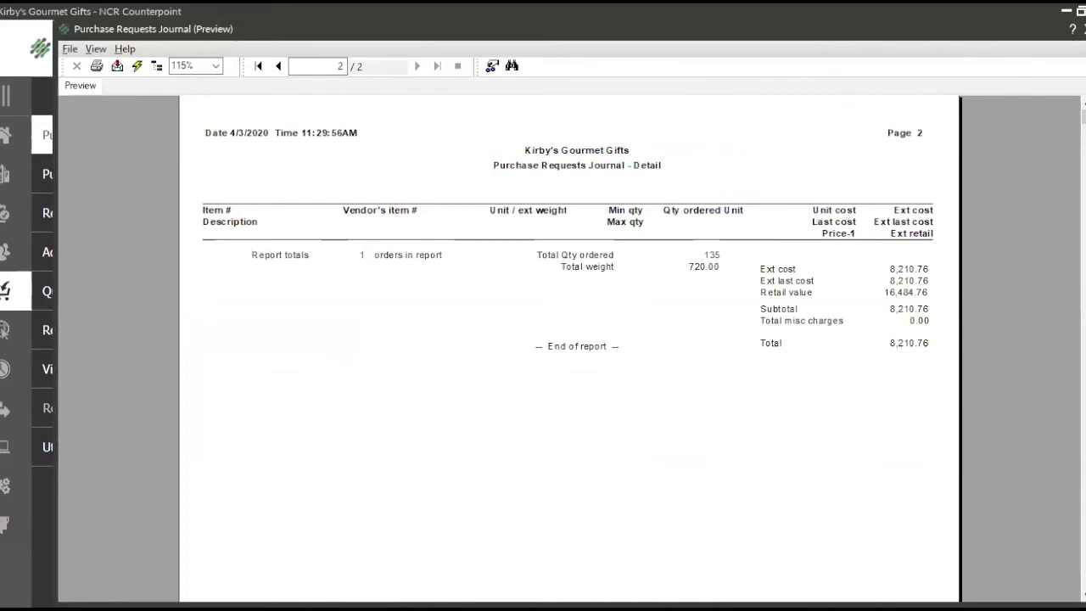
{"action": "left_click", "coordinate": [1084, 29]}
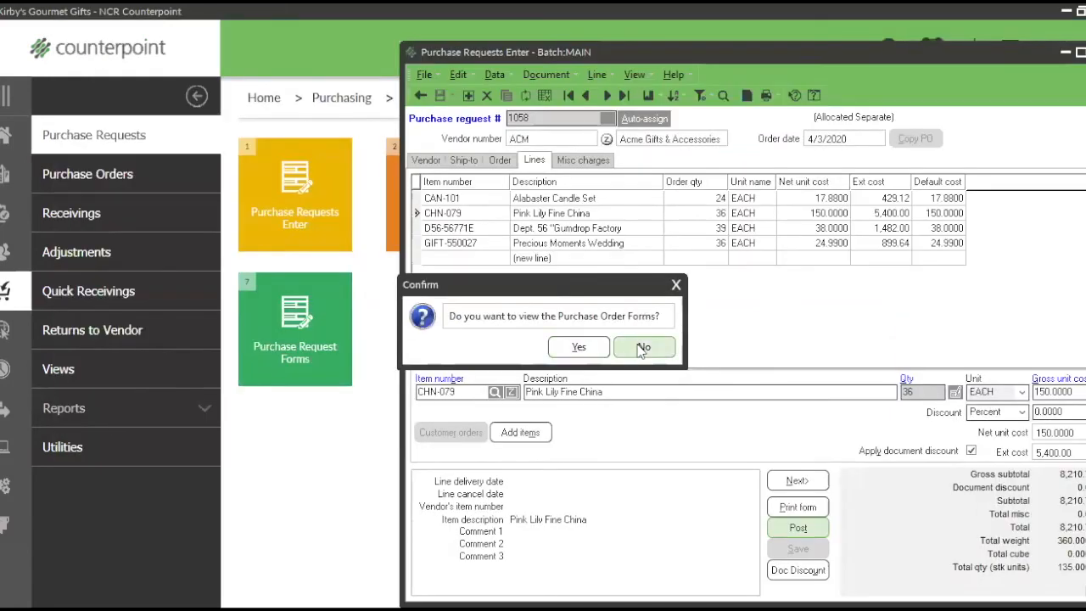
{"action": "left_click", "coordinate": [643, 348]}
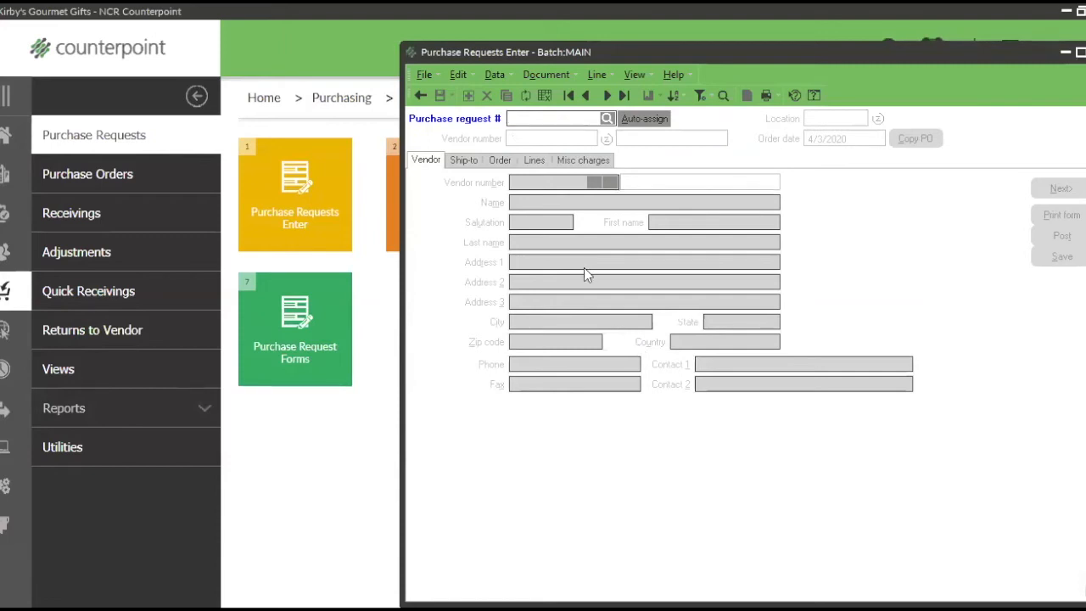
- Browse from the first purchase request to the allocated ACM request for location MAIN and show its lines
{"action": "left_click", "coordinate": [570, 97]}
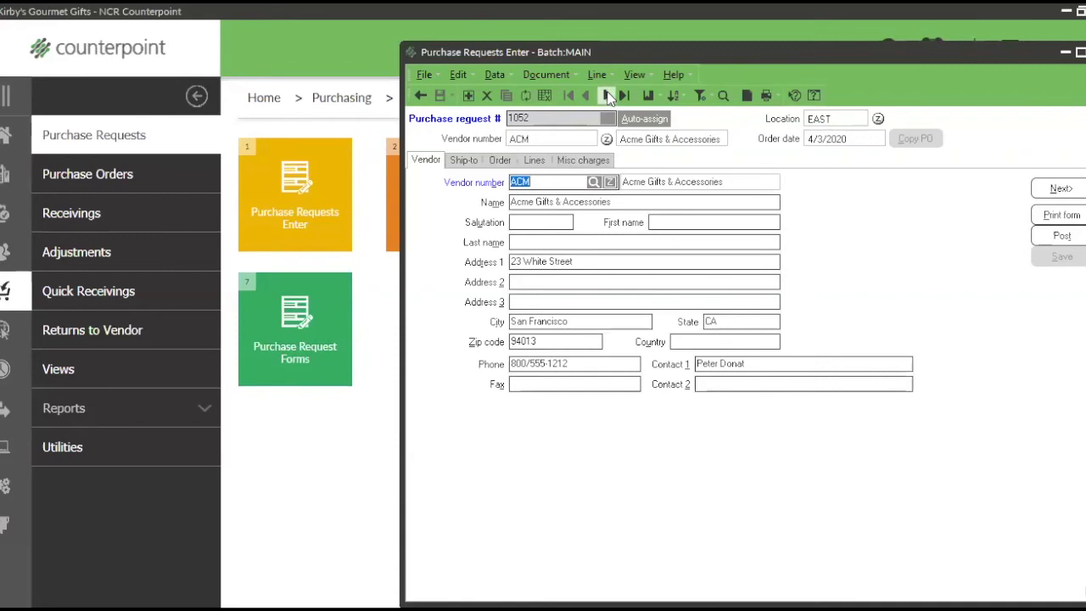
{"action": "left_click", "coordinate": [607, 96]}
{"action": "left_click", "coordinate": [608, 96]}
{"action": "left_click", "coordinate": [607, 96]}
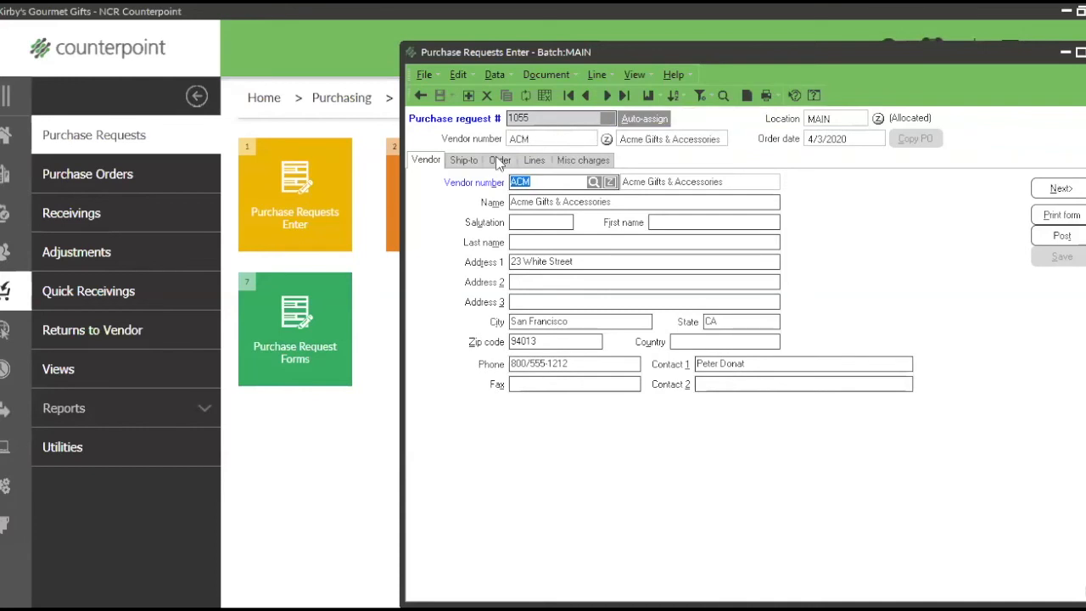
{"action": "left_click", "coordinate": [537, 160]}
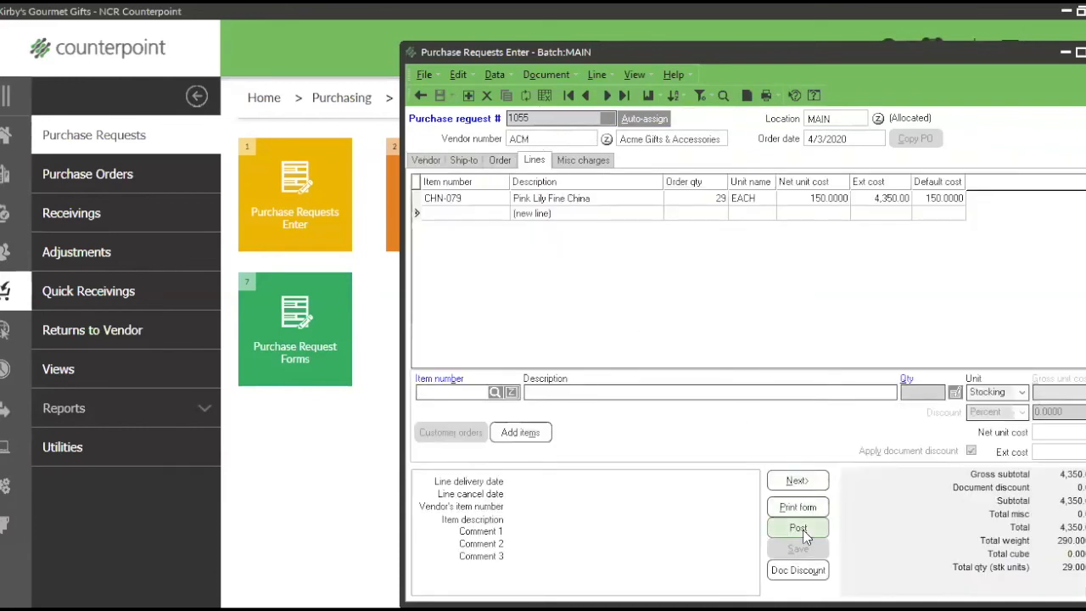
- Allocate the Pink Lily Fine China line as 48 for MAIN, 12 for EAST and 6 for KIOS, and accept the line
{"action": "left_click", "coordinate": [749, 198]}
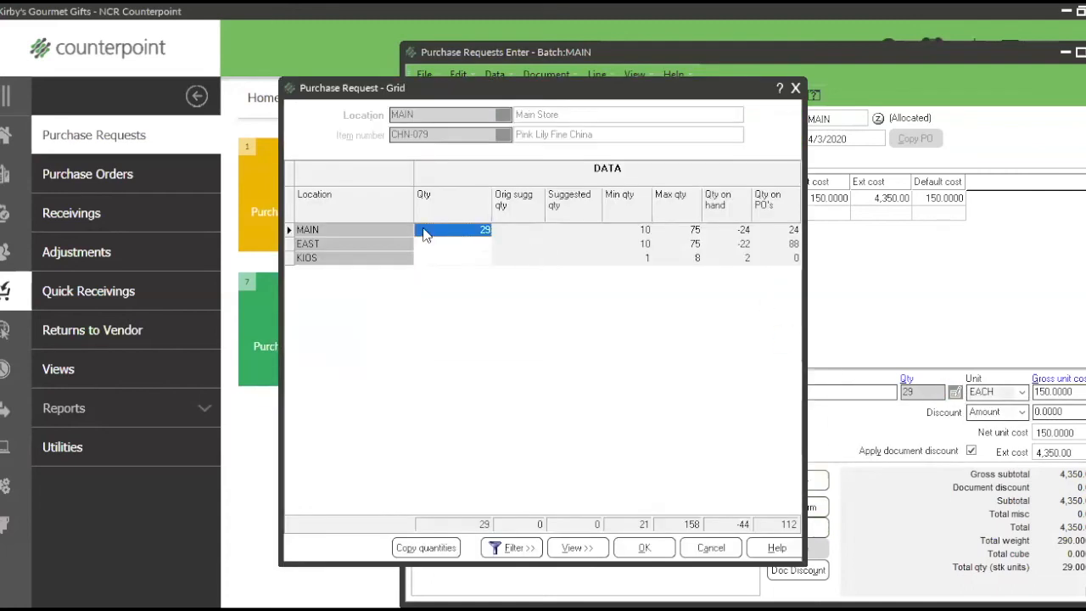
{"action": "type", "text": "48"}
{"action": "key", "text": "Return"}
{"action": "type", "text": "12"}
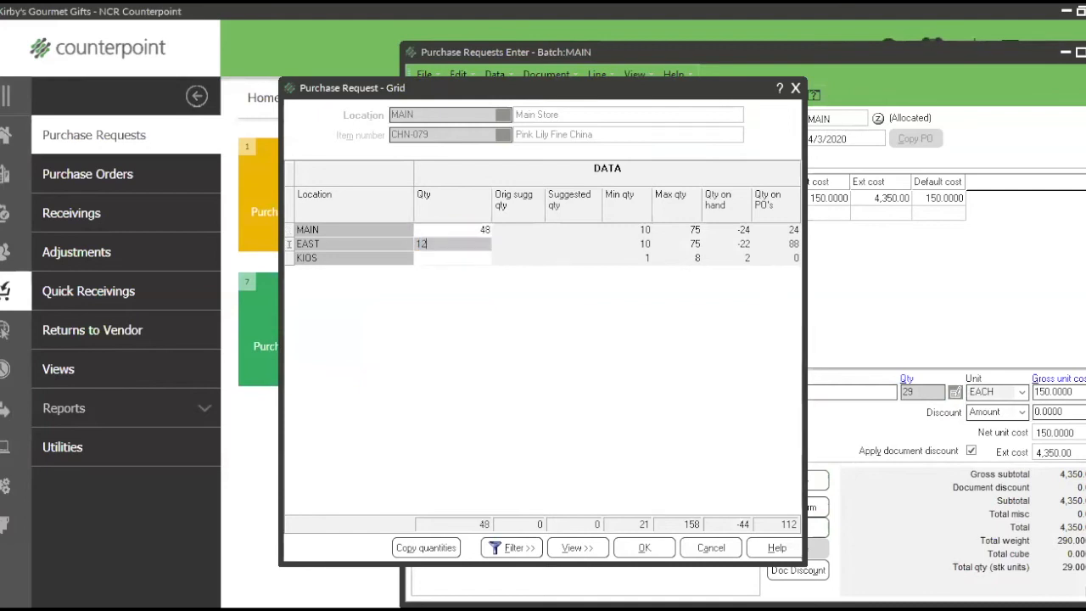
{"action": "key", "text": "Return"}
{"action": "type", "text": "6"}
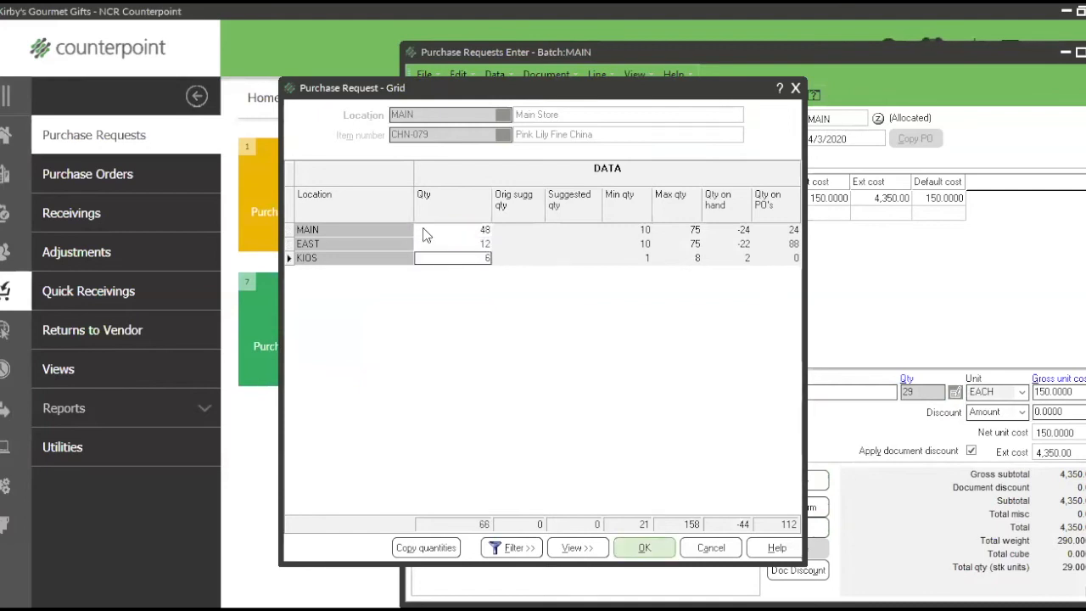
{"action": "left_click", "coordinate": [644, 550]}
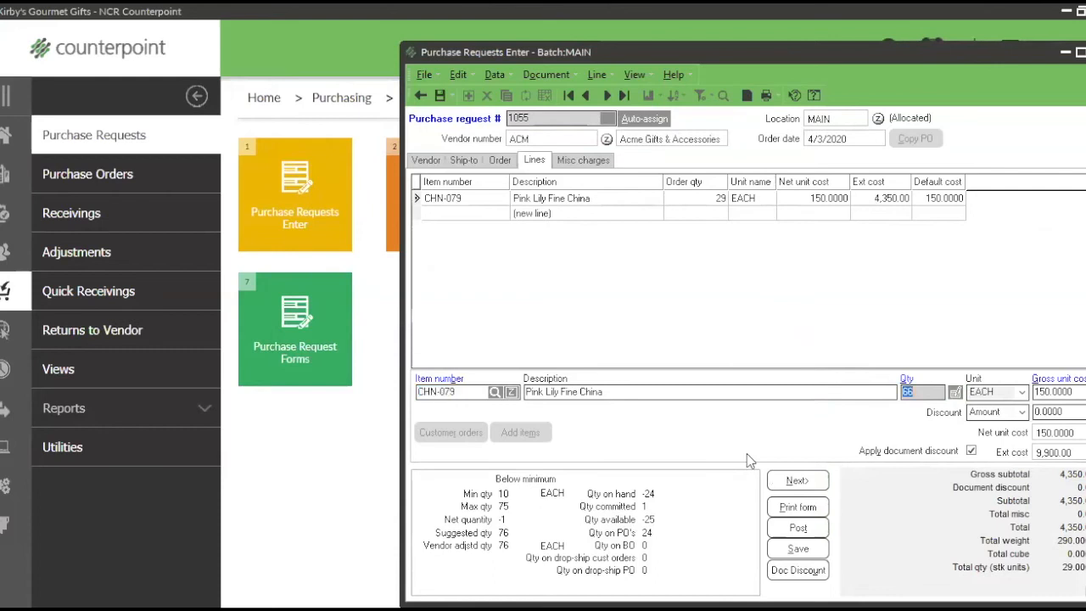
{"action": "key", "text": "Return"}
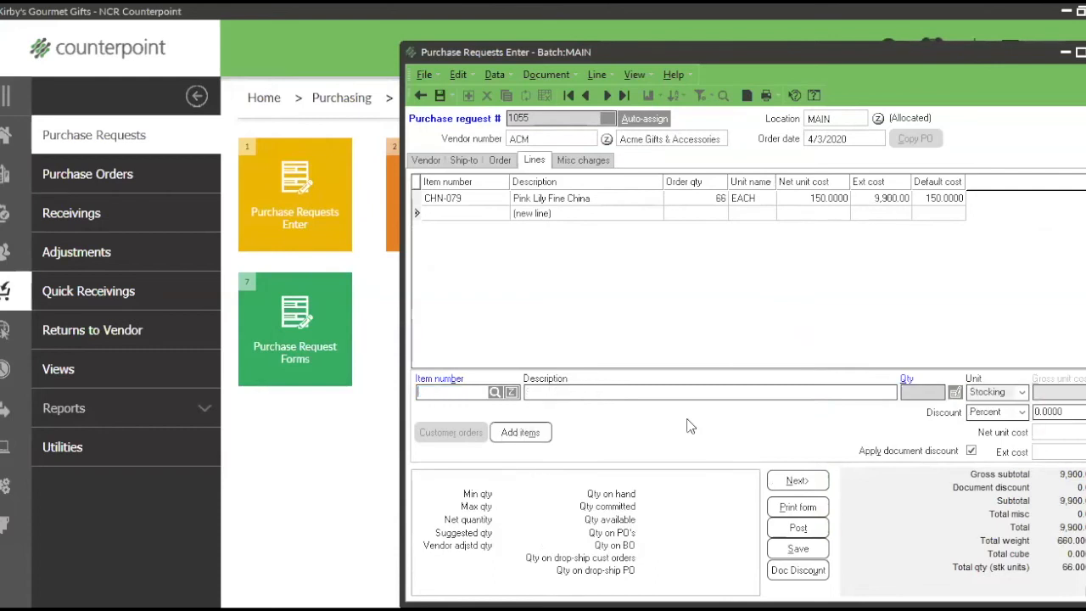
- Post the allocated ACM purchase request for location MAIN
{"action": "left_click", "coordinate": [798, 528]}
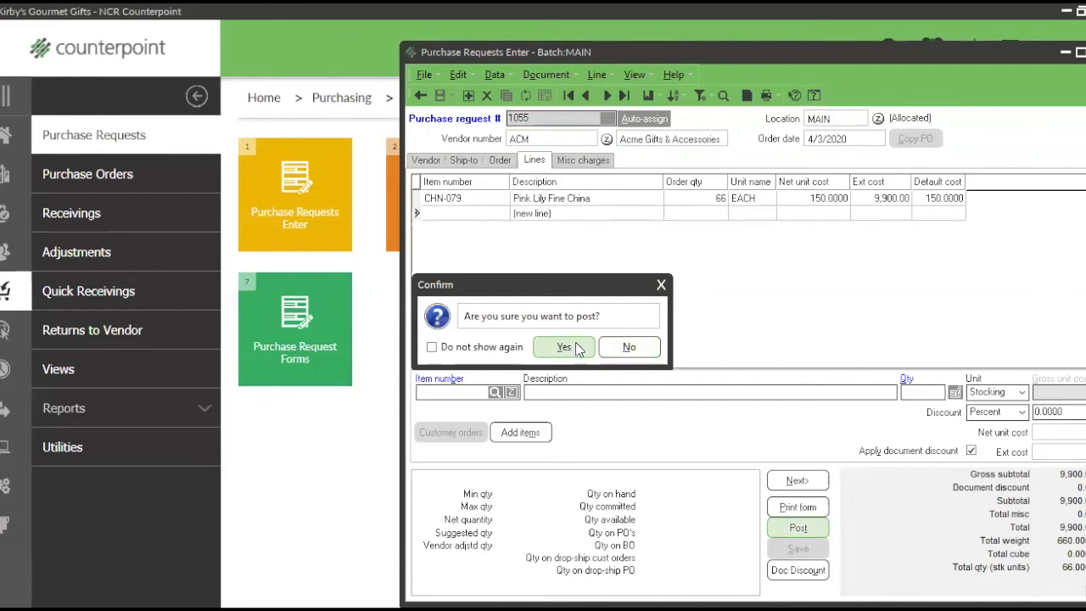
- Confirm posting purchase request 1055, skip viewing the journal and purchase order forms, and close purchase request entry
{"action": "left_click", "coordinate": [577, 348]}
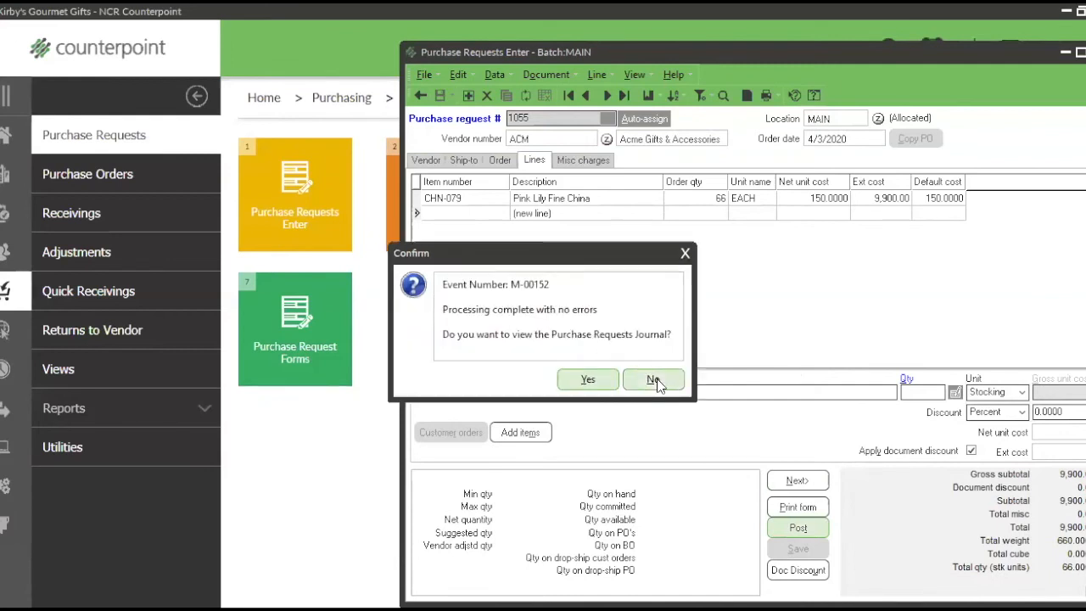
{"action": "left_click", "coordinate": [650, 309]}
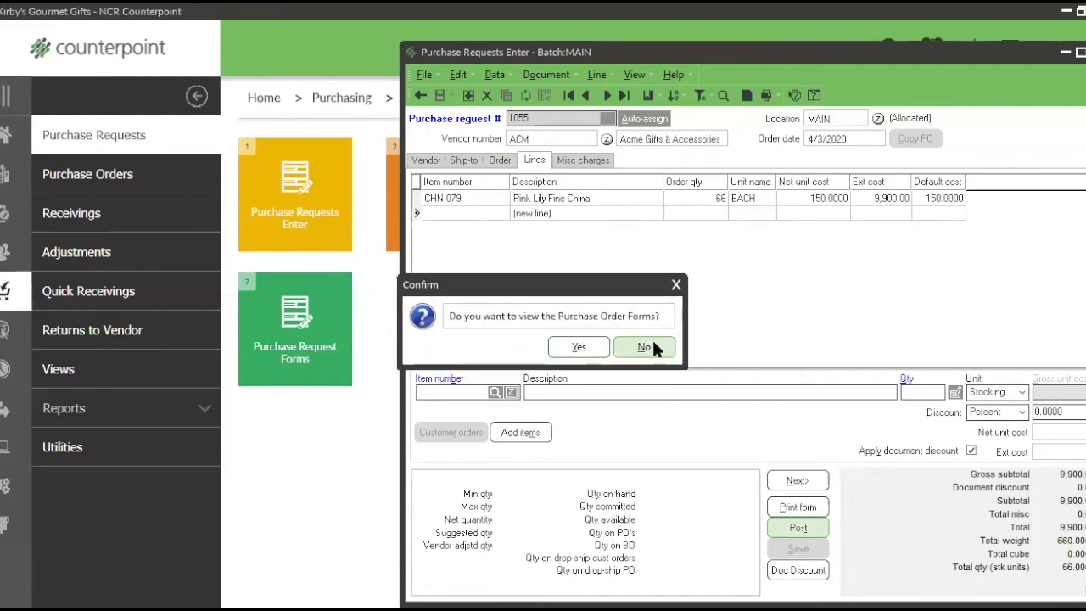
{"action": "left_click", "coordinate": [650, 343]}
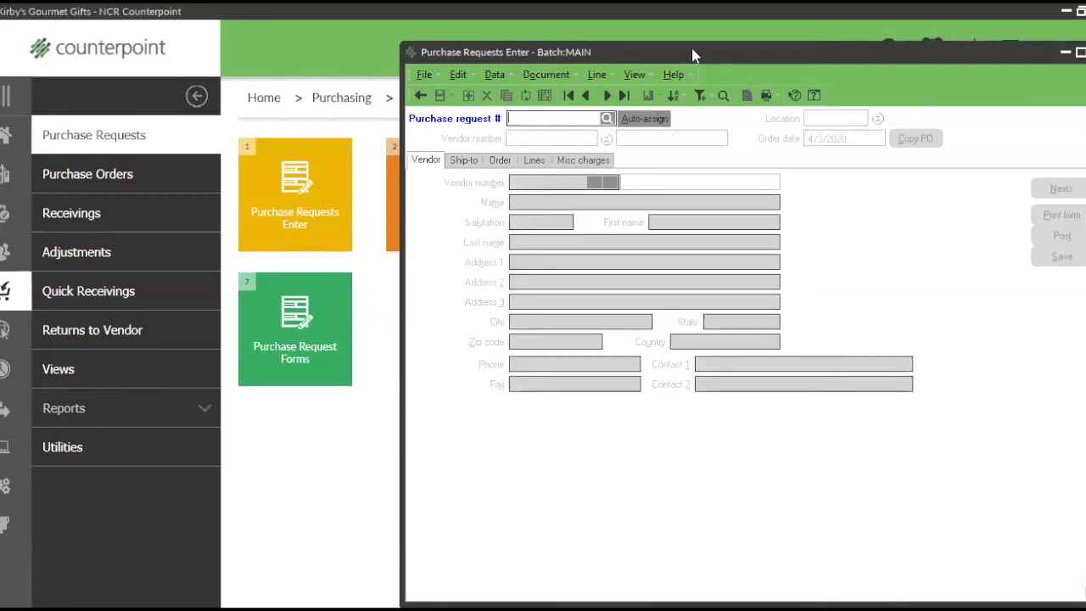
{"action": "left_click_drag", "start_coordinate": [692, 47], "coordinate": [466, 38]}
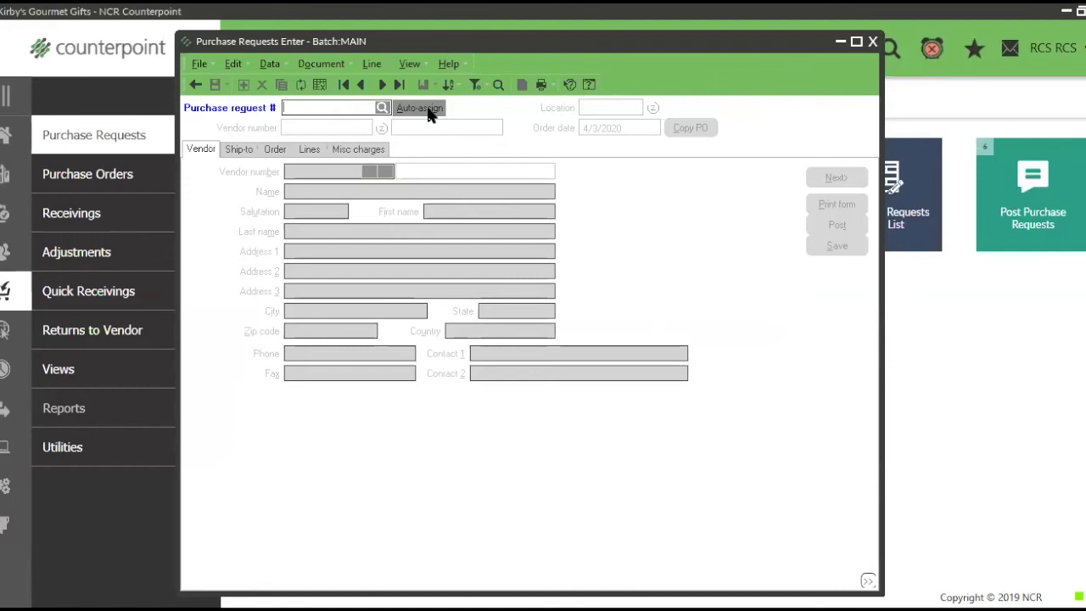
{"action": "left_click", "coordinate": [195, 88]}
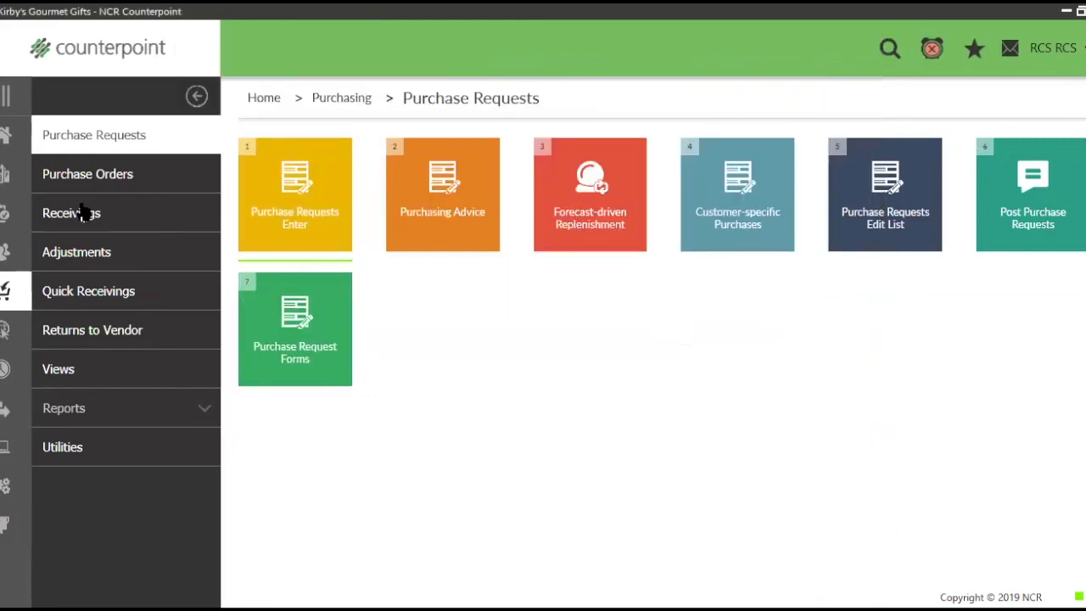
- Open the point-of-sale Touchscreen ticket entry and log in as user RCS with station 1 and drawer 1
{"action": "left_click", "coordinate": [4, 178]}
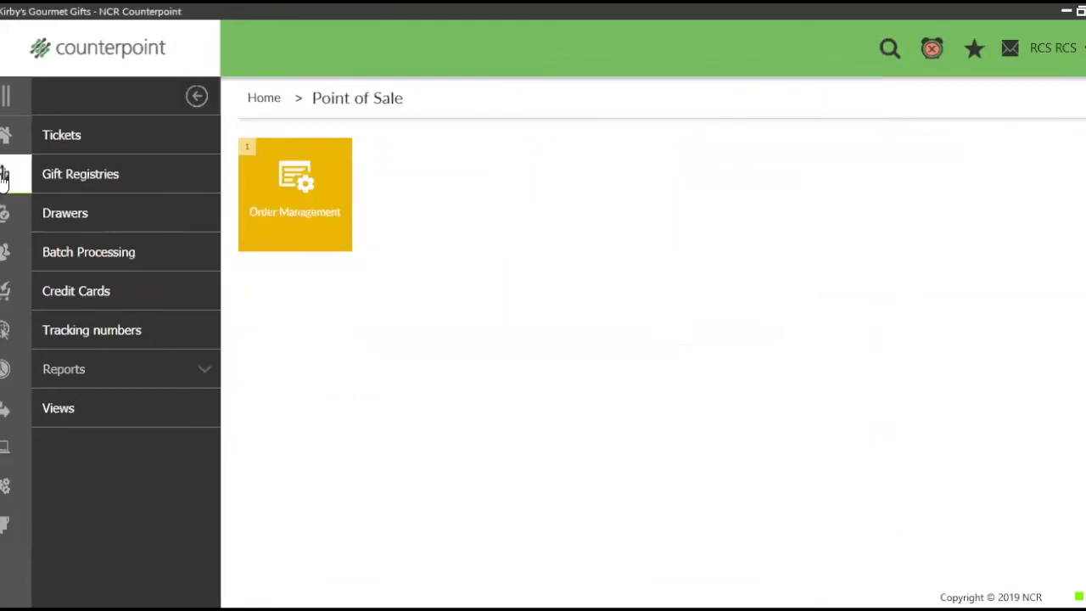
{"action": "left_click", "coordinate": [90, 144]}
{"action": "left_click", "coordinate": [434, 239]}
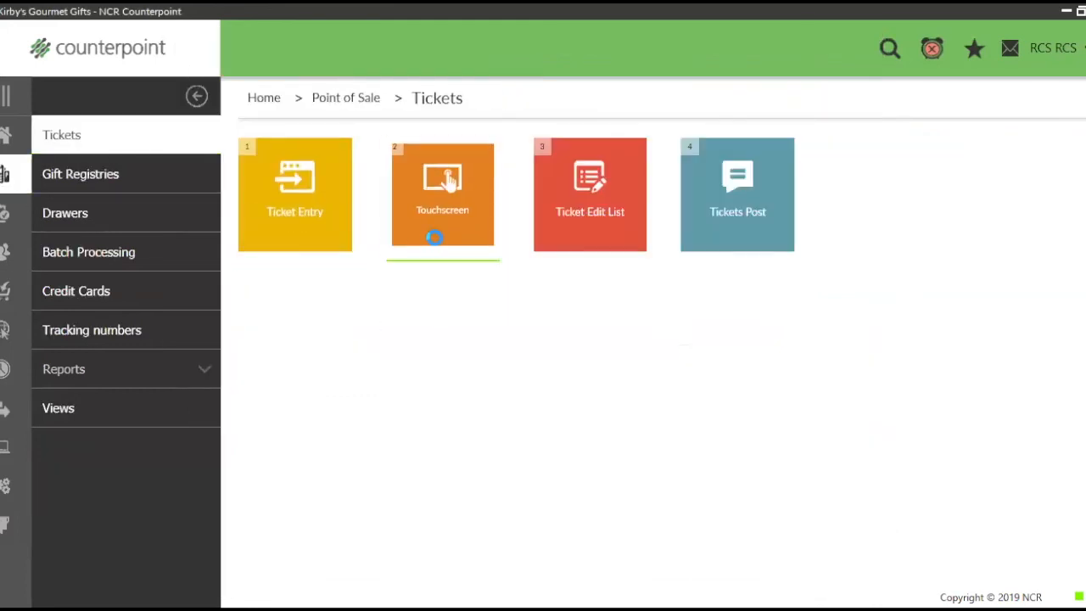
{"action": "type", "text": "RCS"}
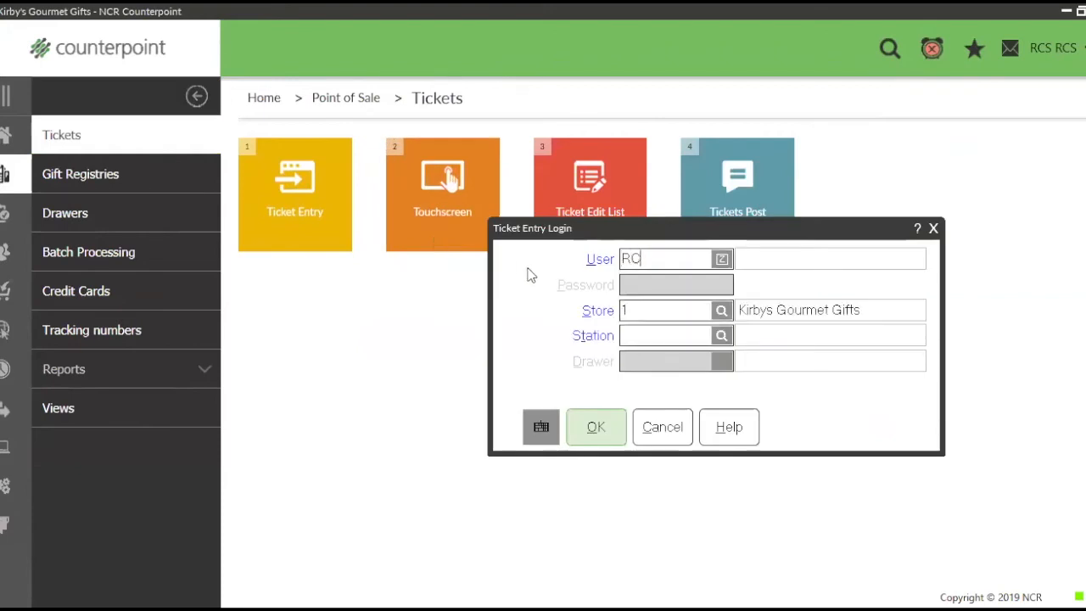
{"action": "key", "text": "Tab"}
{"action": "key", "text": "Return"}
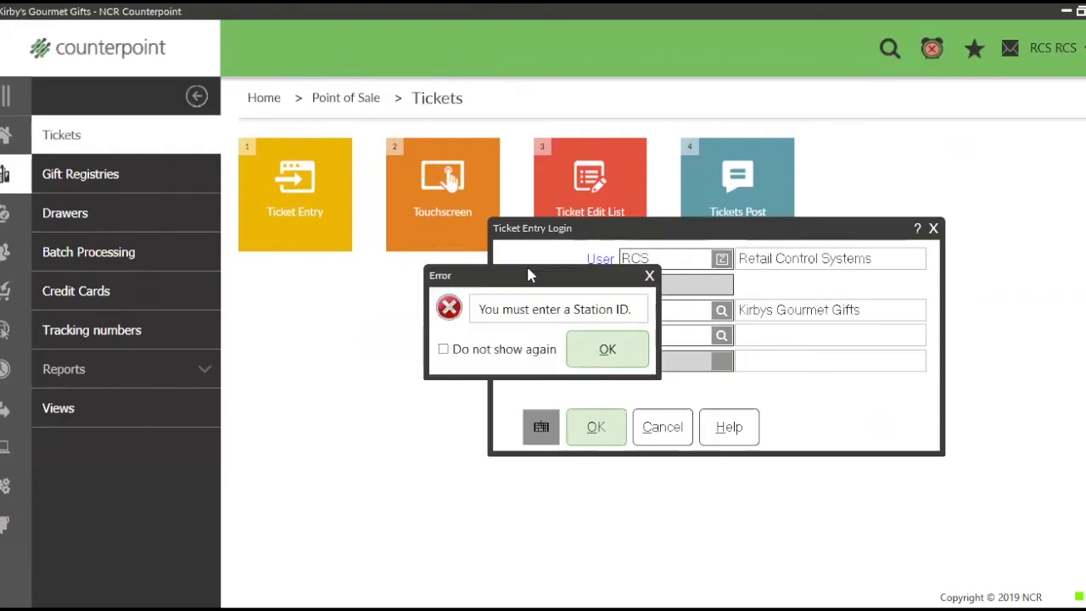
{"action": "key", "text": "Return"}
{"action": "type", "text": "1"}
{"action": "key", "text": "Return"}
{"action": "key", "text": "Return"}
{"action": "type", "text": "1"}
{"action": "key", "text": "Return"}
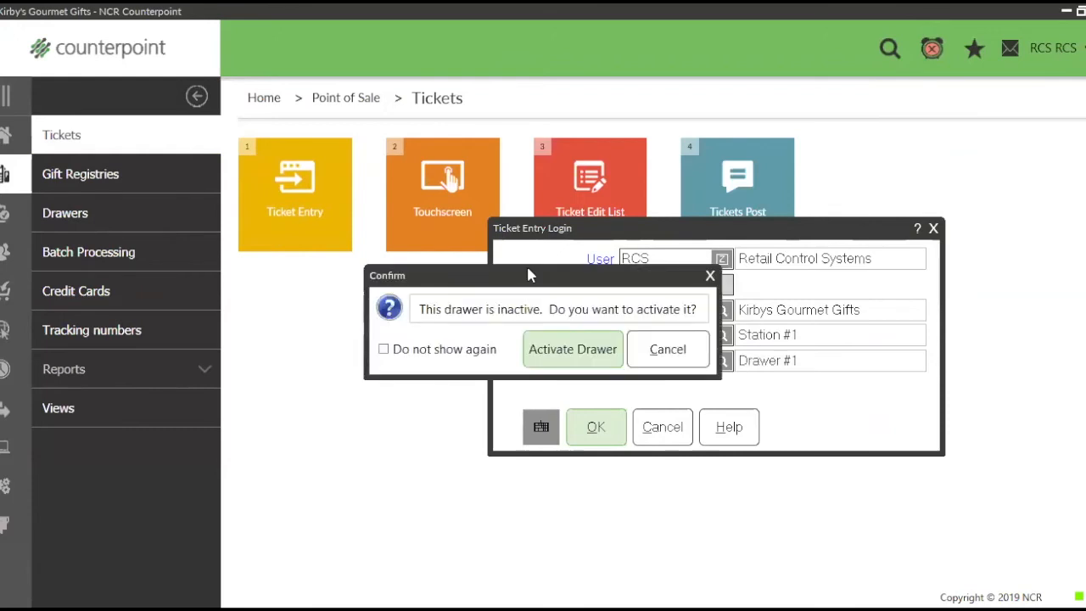
- Activate the inactive drawer with a cash amount of 100.00
{"action": "left_click", "coordinate": [572, 360]}
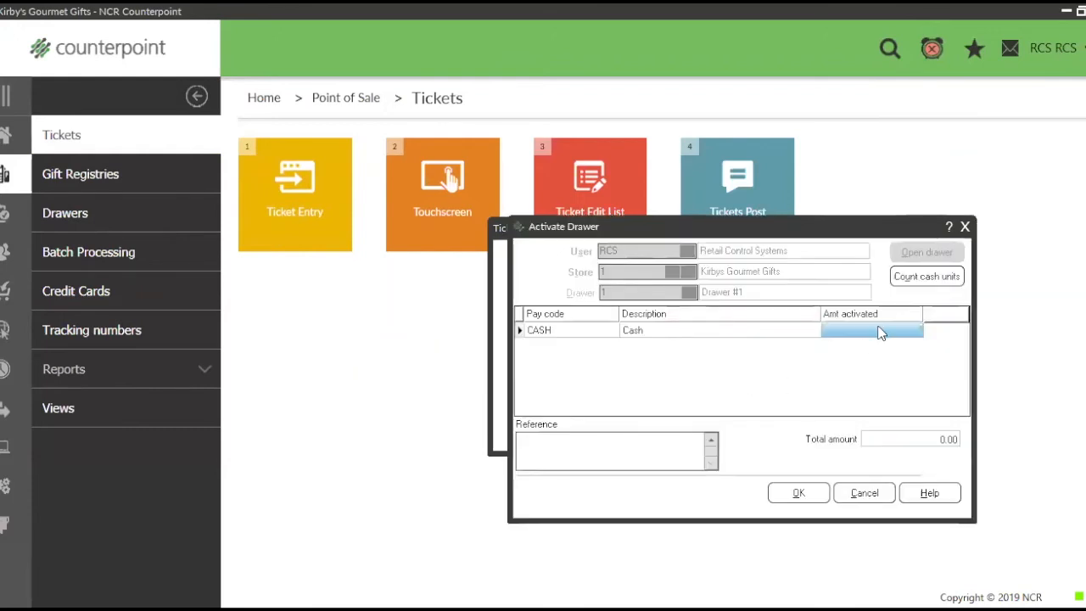
{"action": "type", "text": "100"}
{"action": "key", "text": "Tab"}
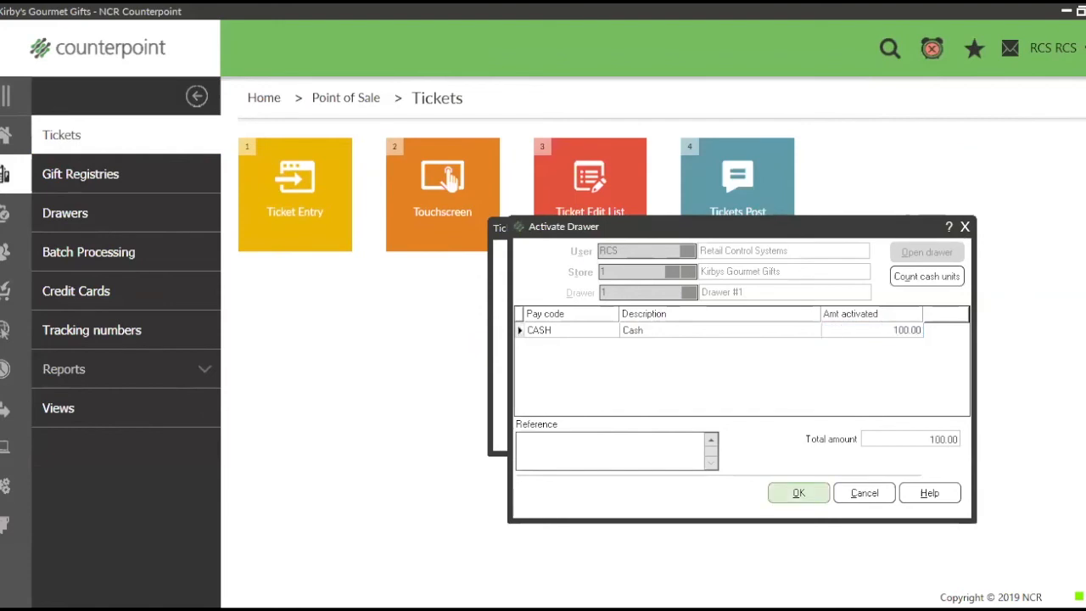
{"action": "left_click", "coordinate": [810, 496]}
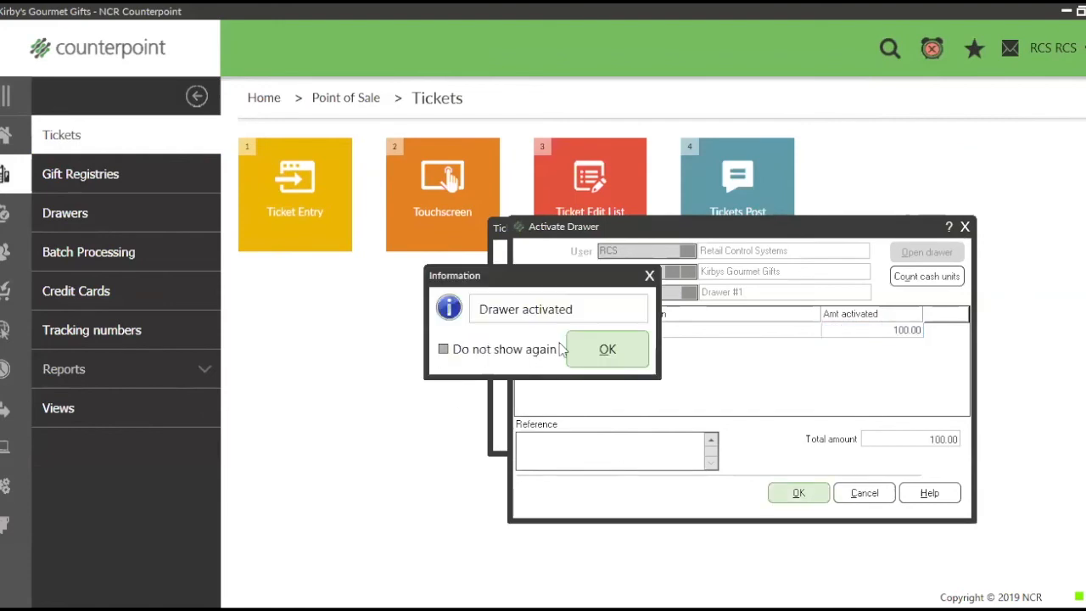
{"action": "left_click", "coordinate": [603, 349]}
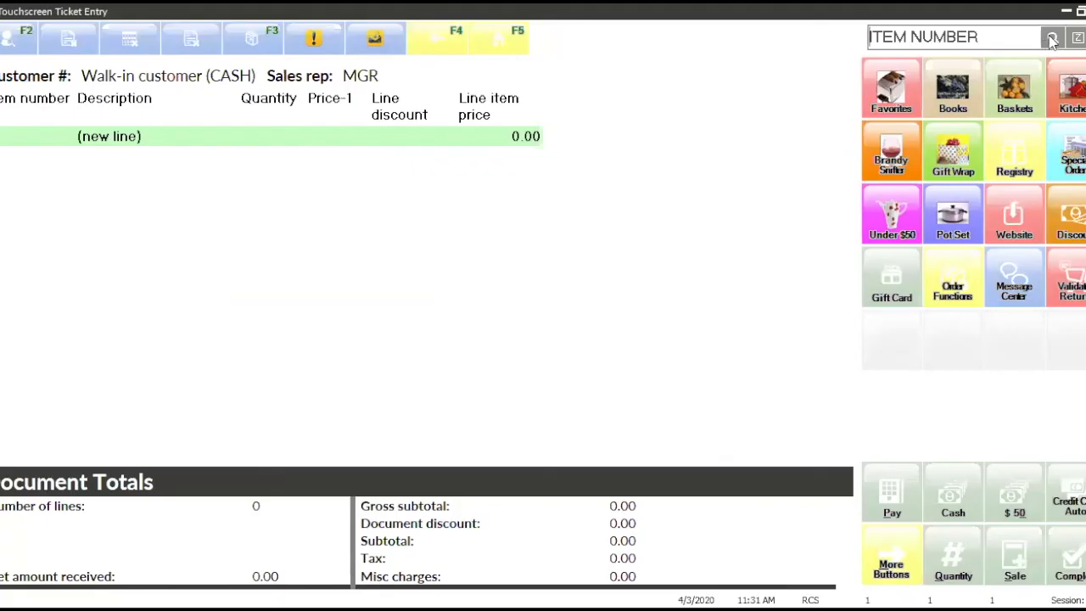
- Look up items by the keyword "china" and view the open purchase orders in the zoom of Pink Lily Fine China
{"action": "left_click", "coordinate": [1052, 39]}
{"action": "type", "text": "china"}
{"action": "key", "text": "BackSpace"}
{"action": "key", "text": "BackSpace"}
{"action": "key", "text": "BackSpace"}
{"action": "type", "text": "ina"}
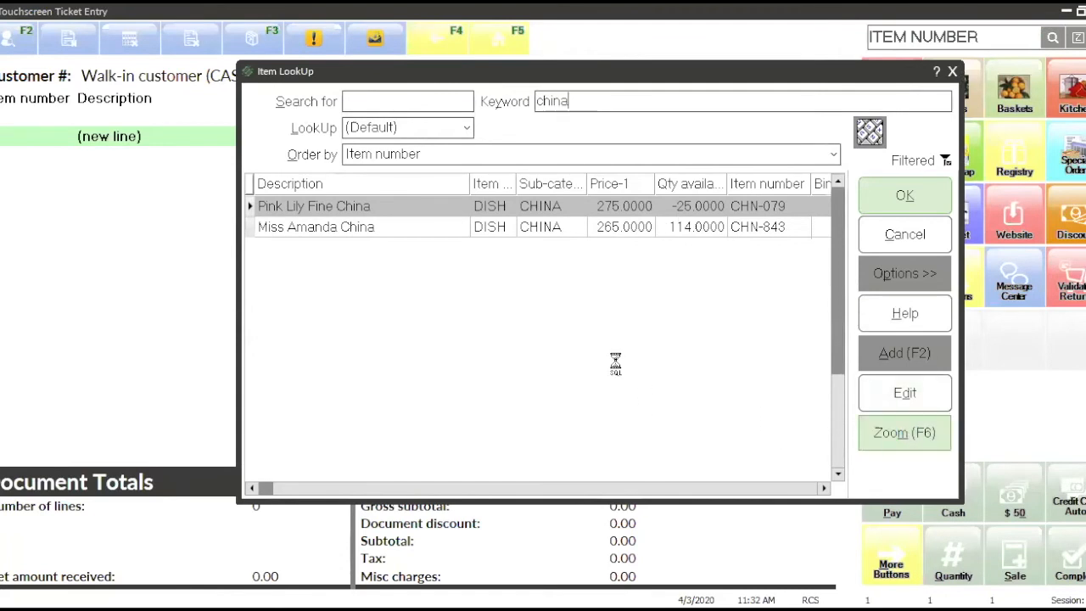
{"action": "key", "text": "F6"}
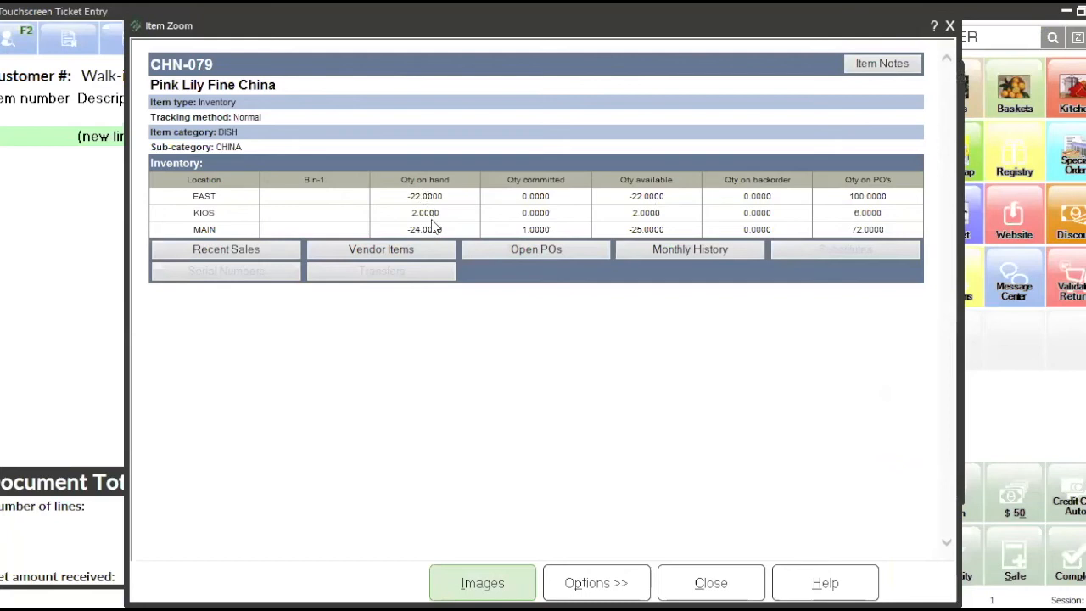
{"action": "left_click", "coordinate": [512, 253]}
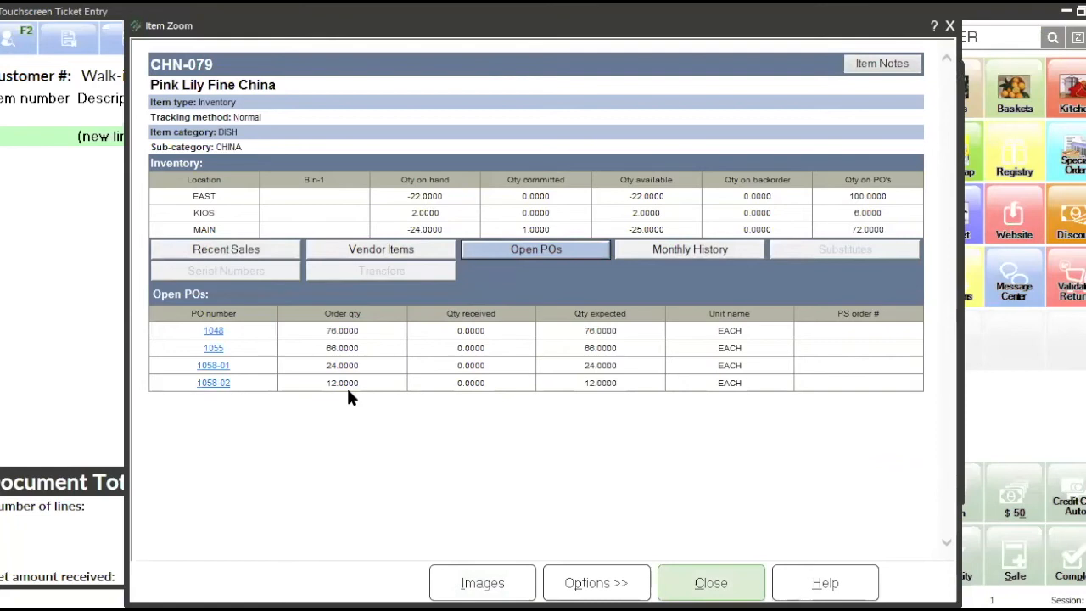
- Customize the item zoom to add the Line delivery date field to the Open POs section, and redisplay that section
{"action": "right_click", "coordinate": [385, 317]}
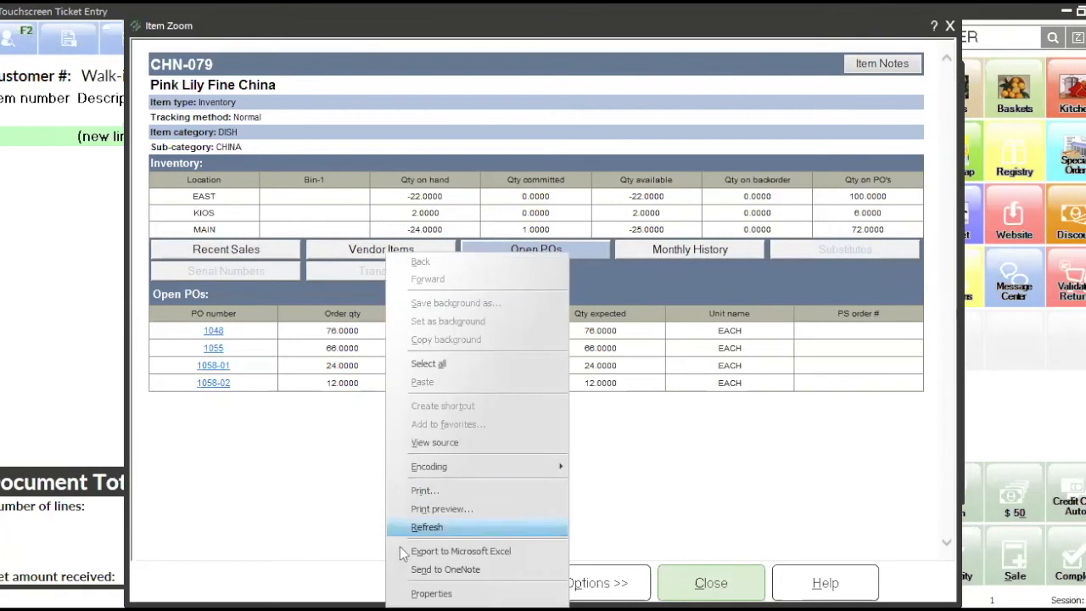
{"action": "left_click", "coordinate": [636, 457]}
{"action": "left_click", "coordinate": [594, 583]}
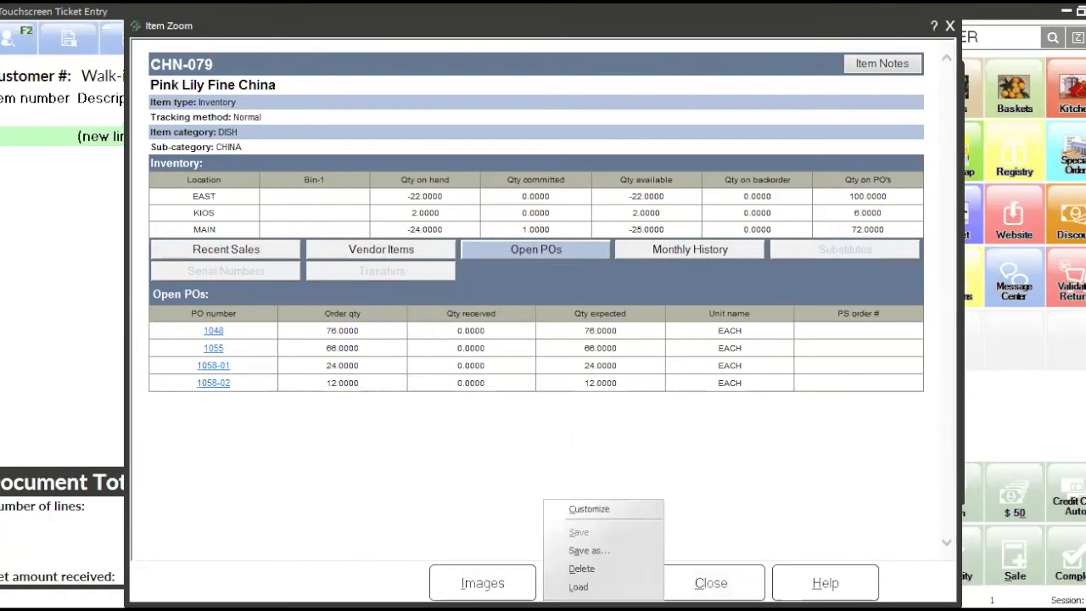
{"action": "left_click", "coordinate": [590, 509]}
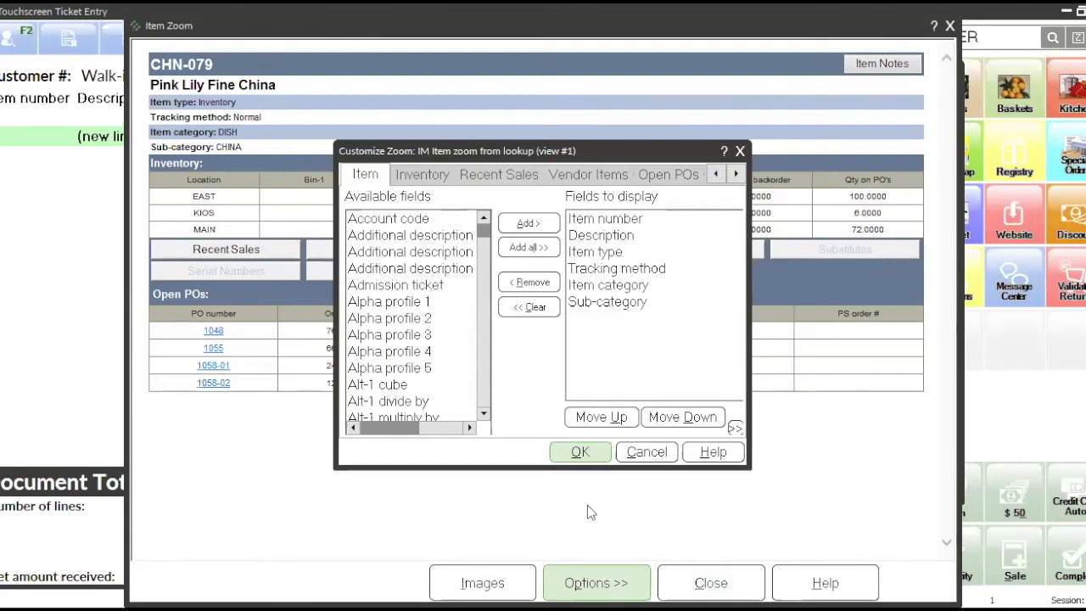
{"action": "left_click", "coordinate": [667, 175]}
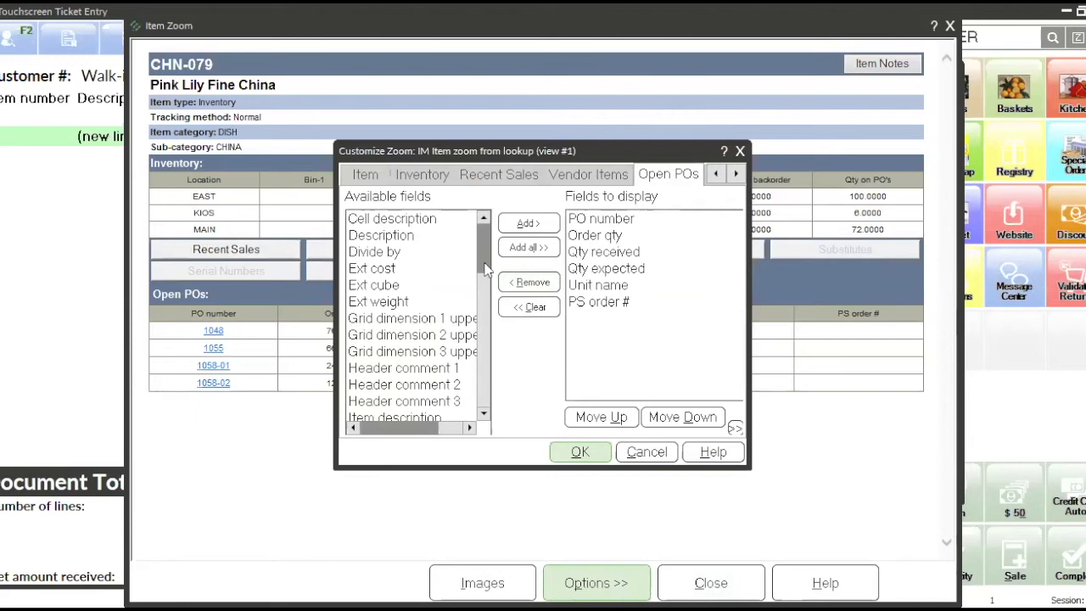
{"action": "left_click_drag", "start_coordinate": [480, 273], "coordinate": [482, 333]}
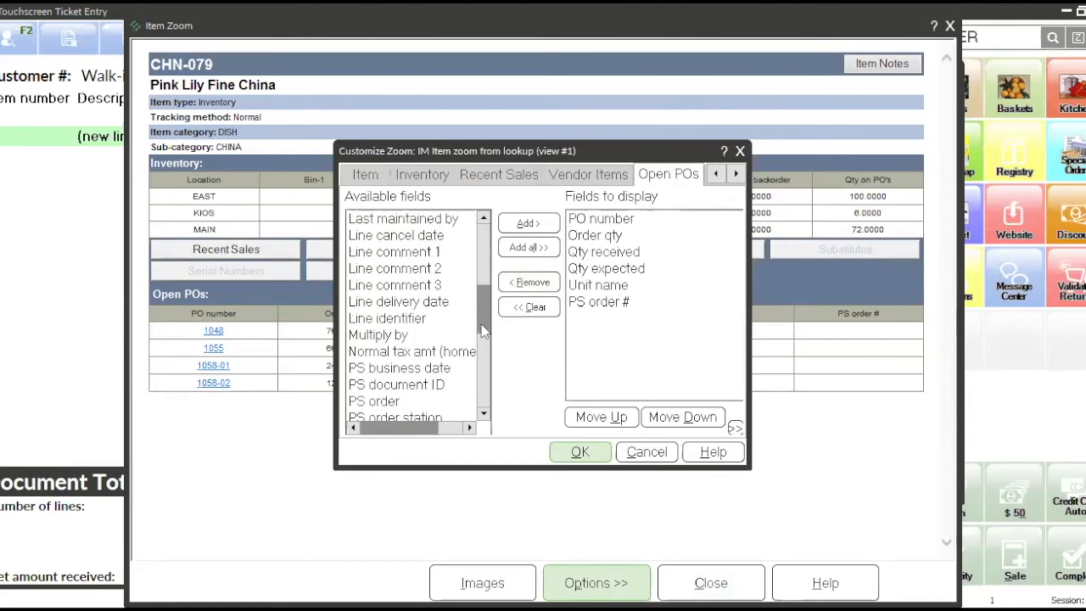
{"action": "double_click", "coordinate": [375, 304]}
{"action": "left_click", "coordinate": [573, 457]}
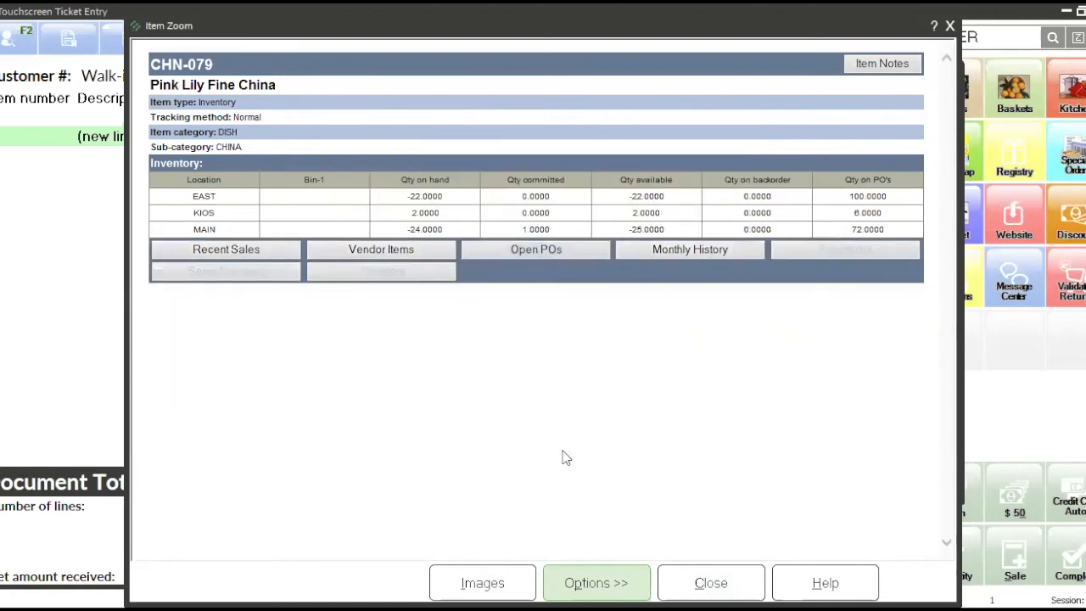
{"action": "left_click", "coordinate": [545, 249]}
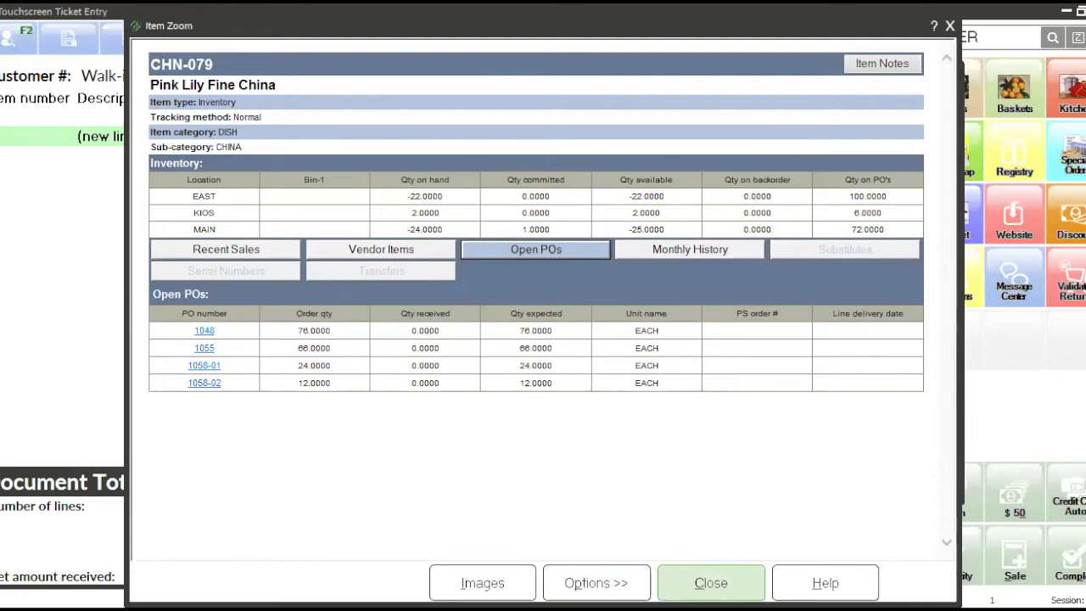
- Close the item zoom, cancel the item lookup and exit touchscreen ticket entry
{"action": "left_click", "coordinate": [711, 583]}
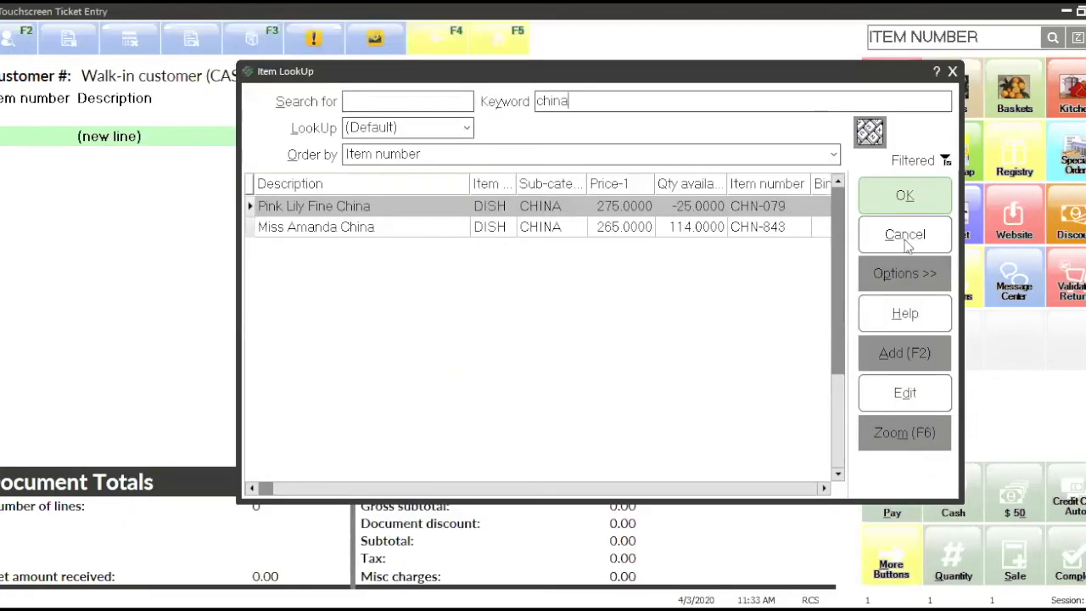
{"action": "left_click", "coordinate": [905, 240]}
{"action": "left_click", "coordinate": [904, 239]}
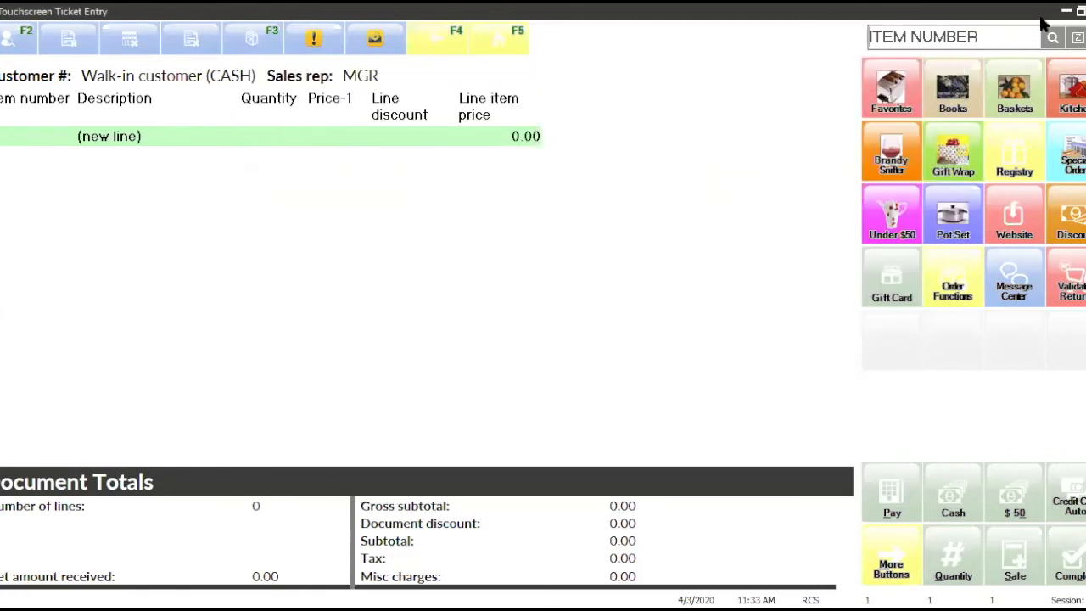
{"action": "key", "text": "Escape"}
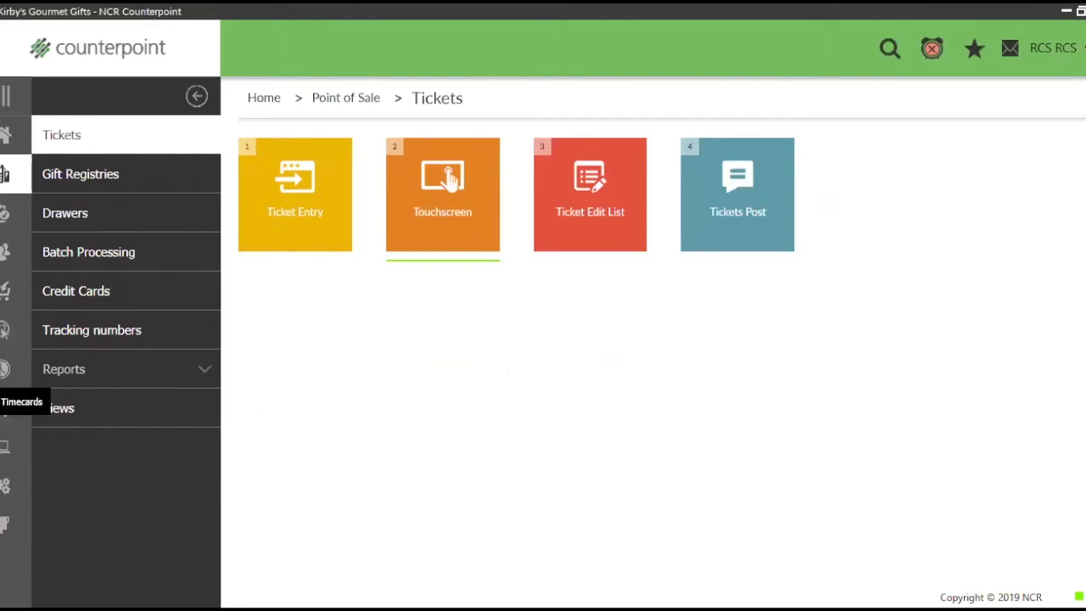
- Load purchase order 1058-02 for Acme Gifts & Accessories in Change Purchase Orders
{"action": "left_click", "coordinate": [5, 291]}
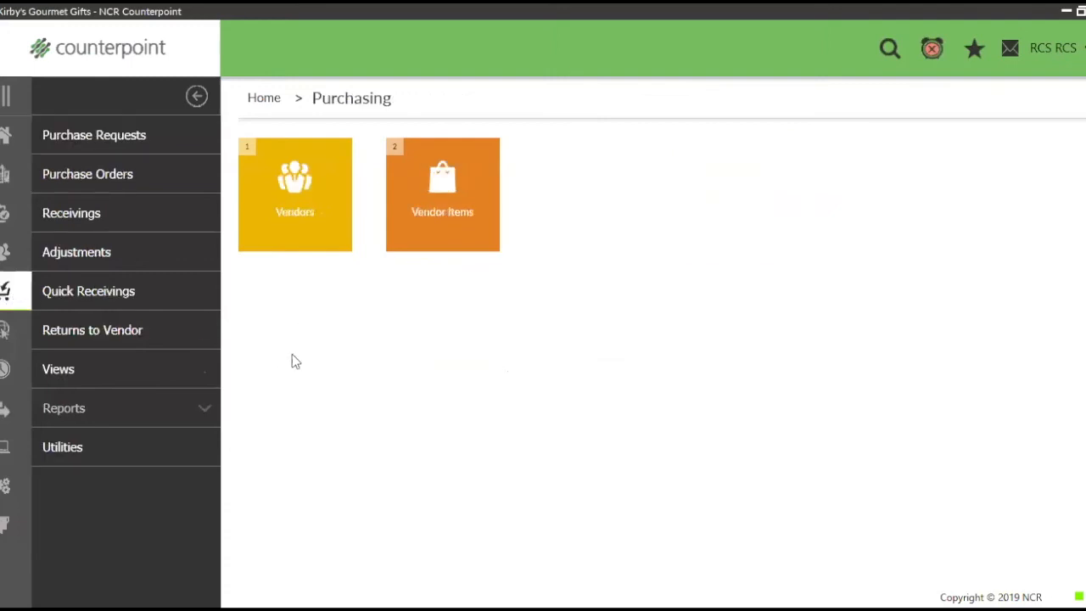
{"action": "left_click", "coordinate": [45, 174]}
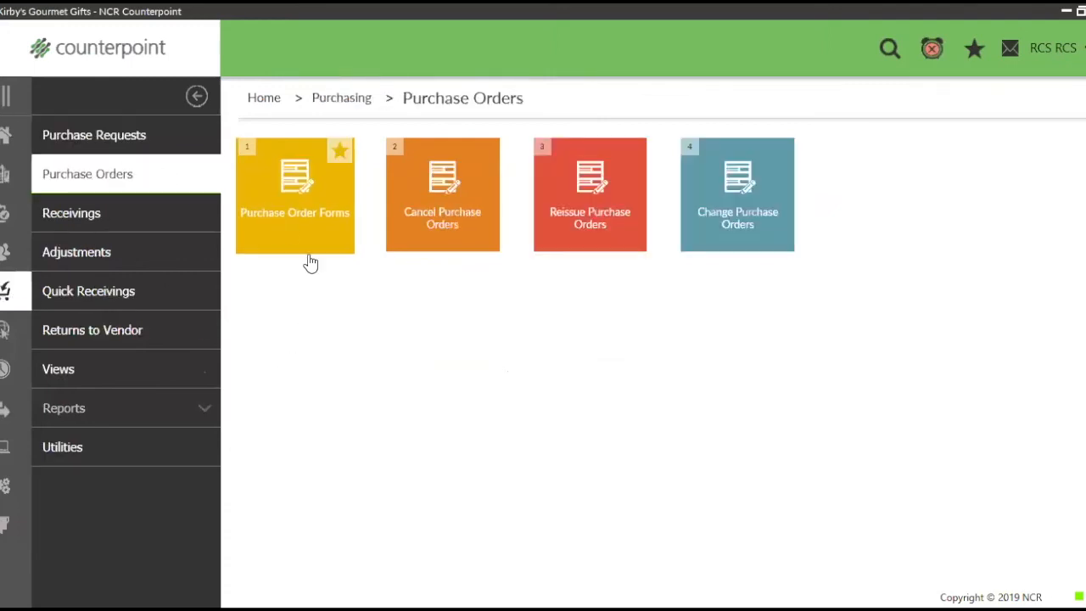
{"action": "left_click", "coordinate": [727, 226]}
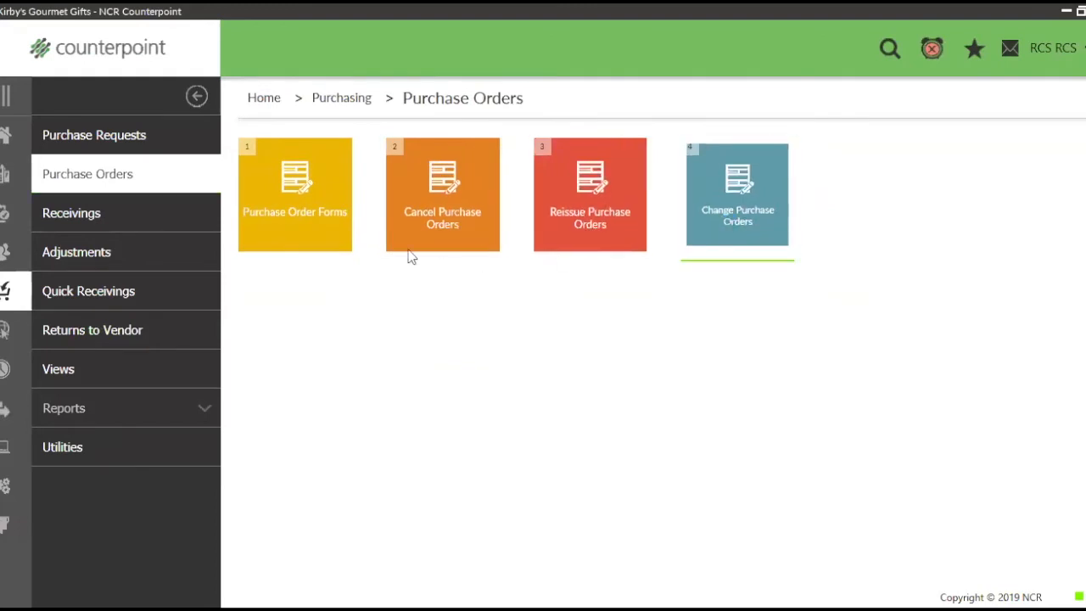
{"action": "left_click", "coordinate": [528, 152]}
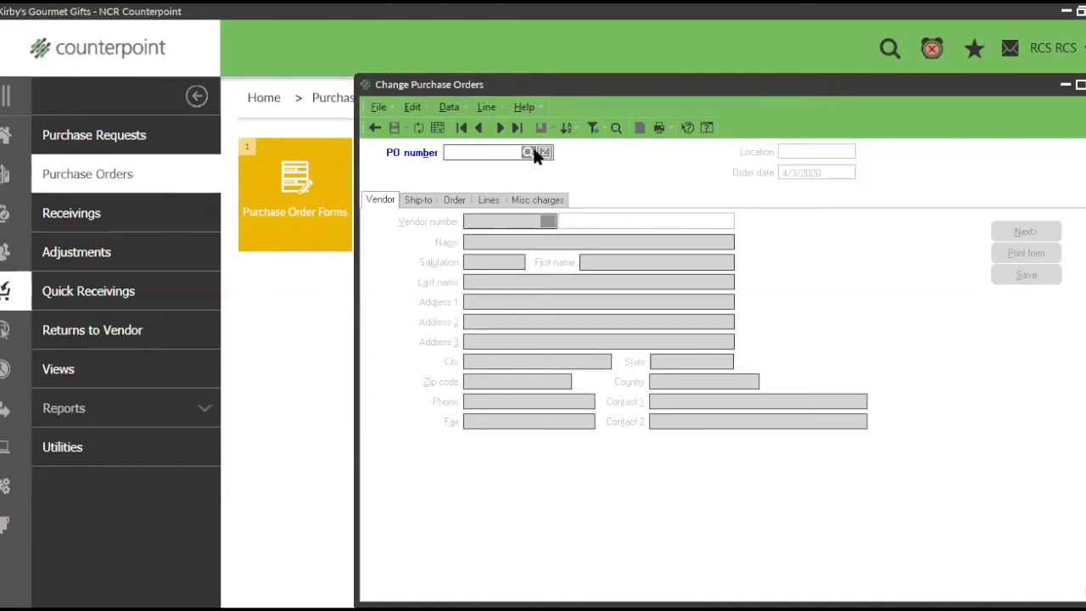
{"action": "left_click", "coordinate": [563, 384]}
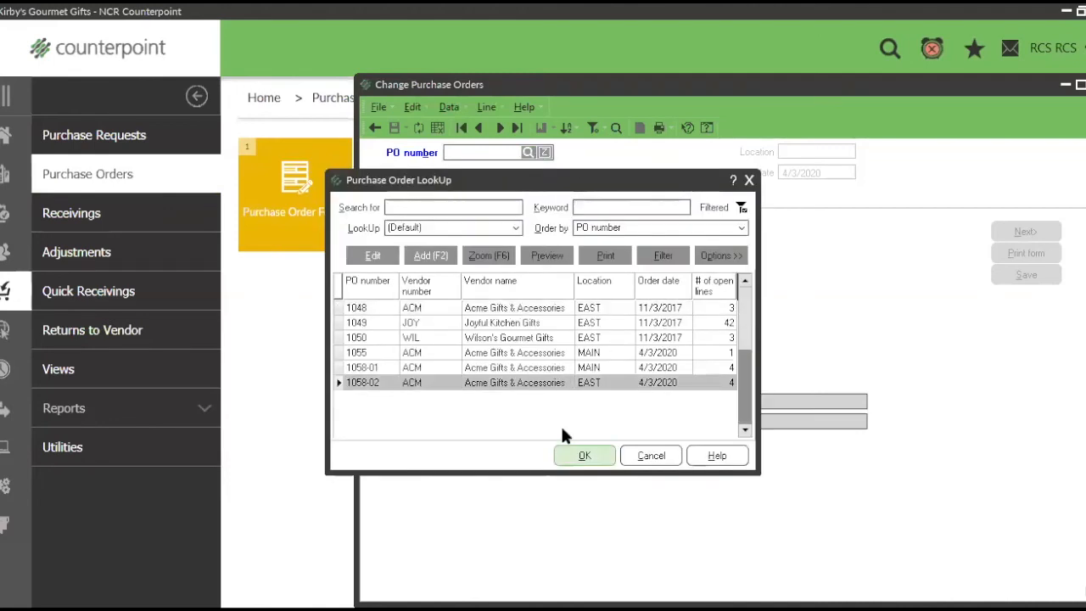
{"action": "left_click", "coordinate": [583, 456]}
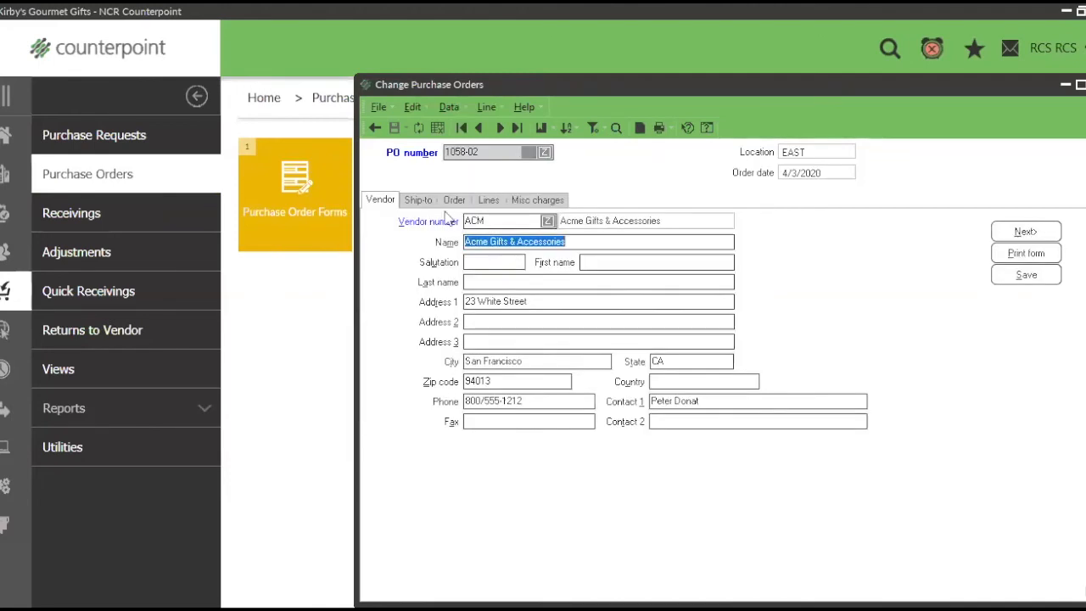
- Set the delivery date of purchase order 1058-02 to 4/17/2020, save the order and close it
{"action": "left_click", "coordinate": [418, 200]}
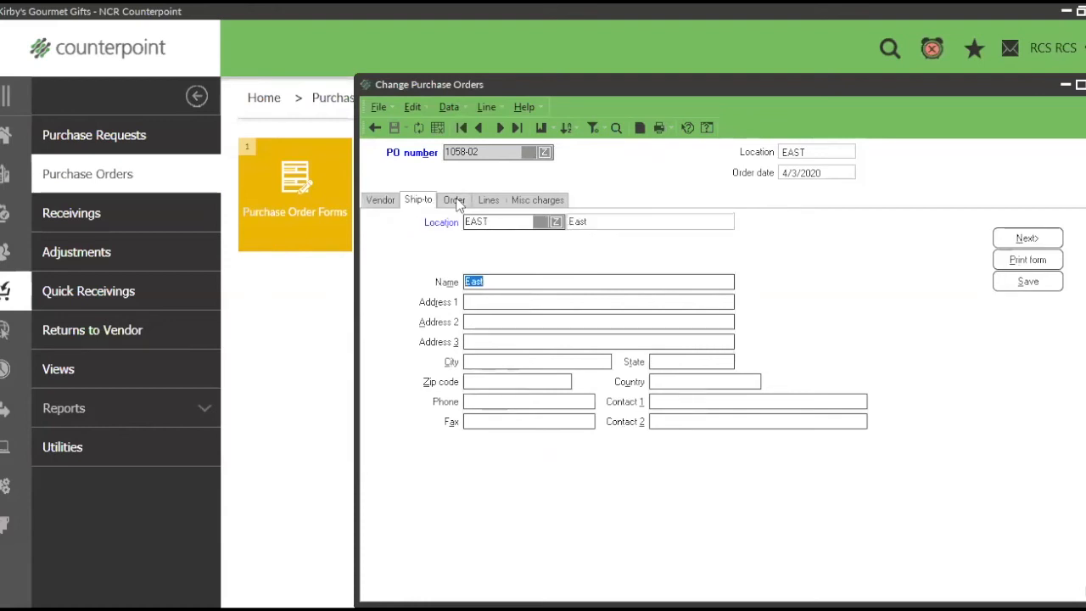
{"action": "left_click", "coordinate": [454, 201]}
{"action": "left_click", "coordinate": [495, 242]}
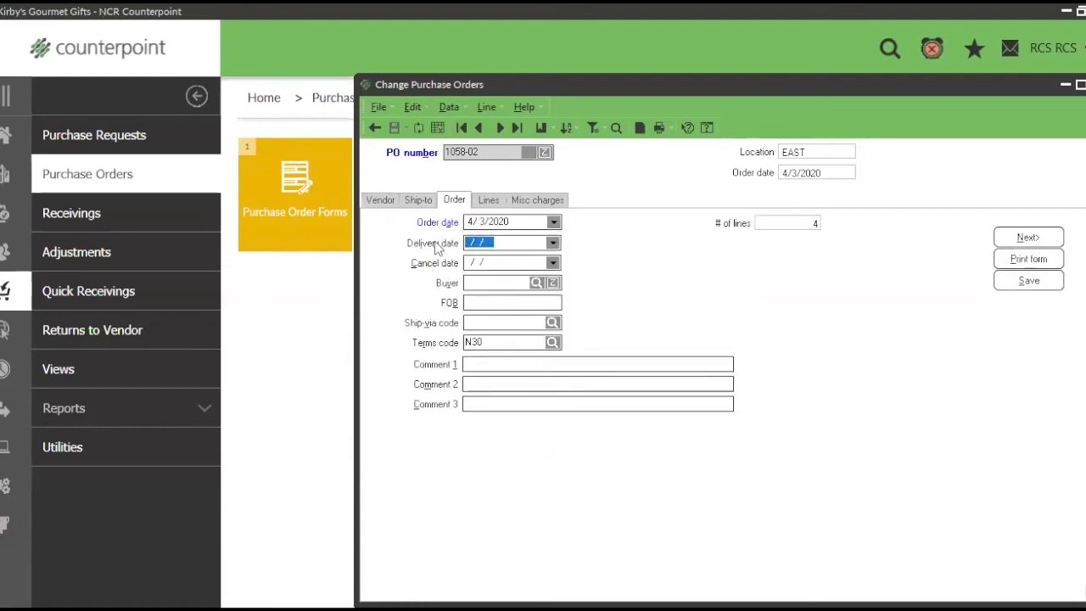
{"action": "type", "text": "04"}
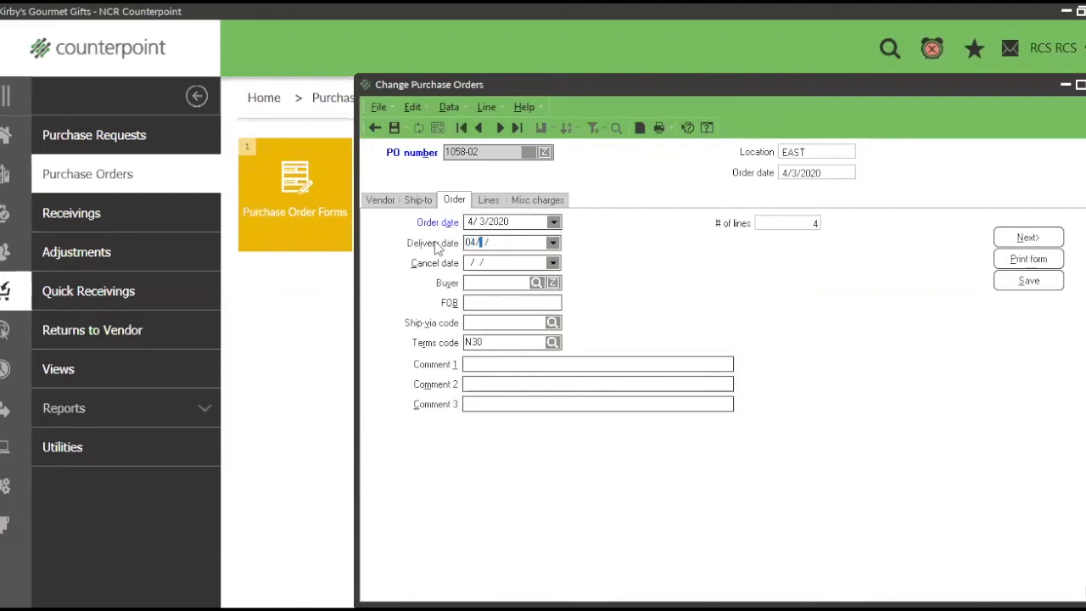
{"action": "type", "text": "172020"}
{"action": "key", "text": "Tab"}
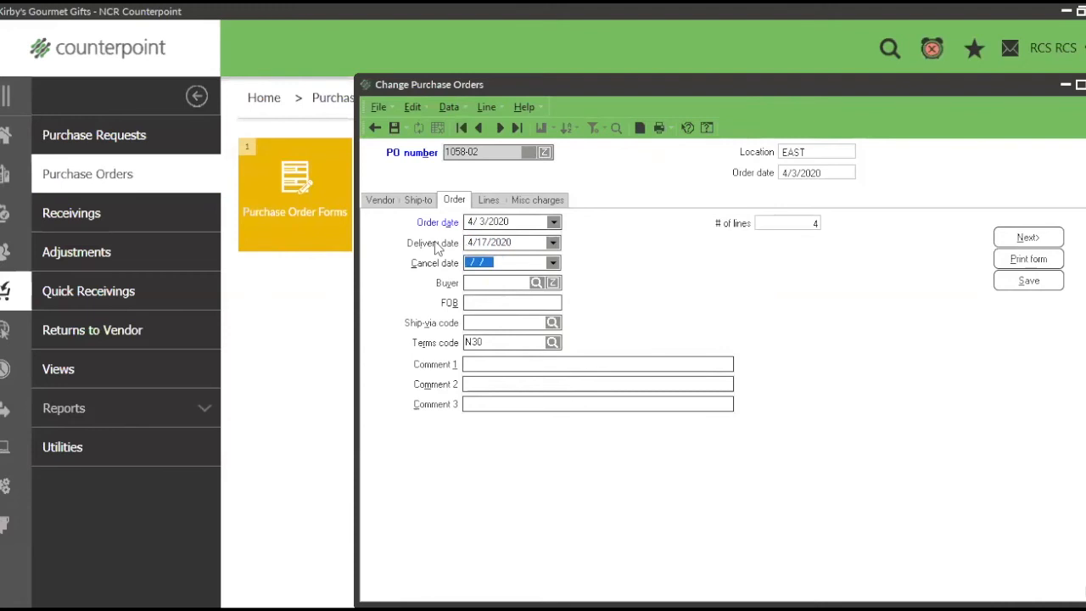
{"action": "left_click", "coordinate": [393, 128]}
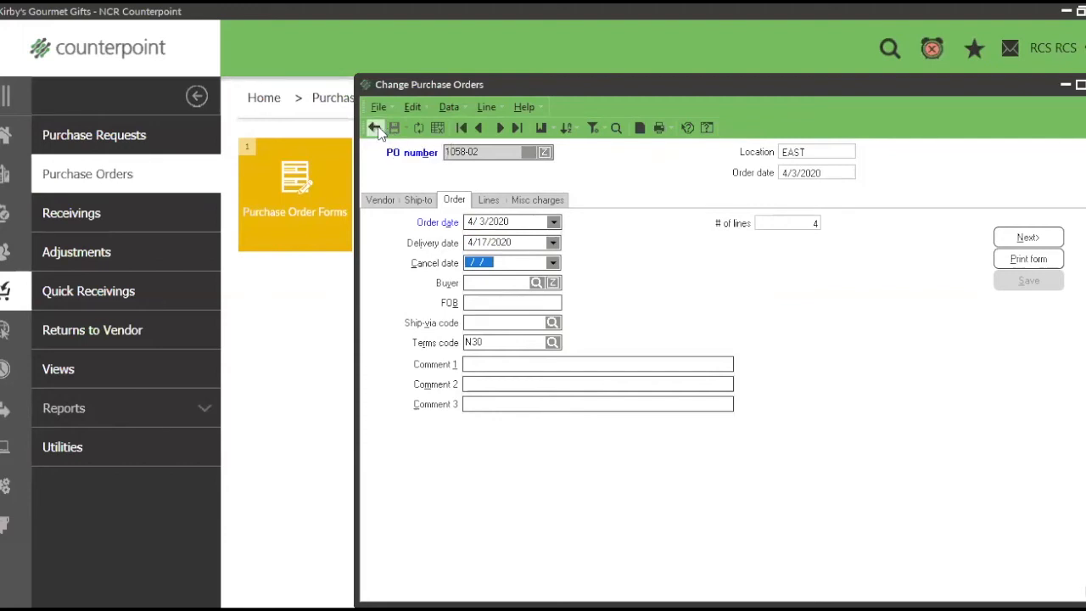
{"action": "left_click", "coordinate": [375, 129]}
{"action": "left_click", "coordinate": [376, 129]}
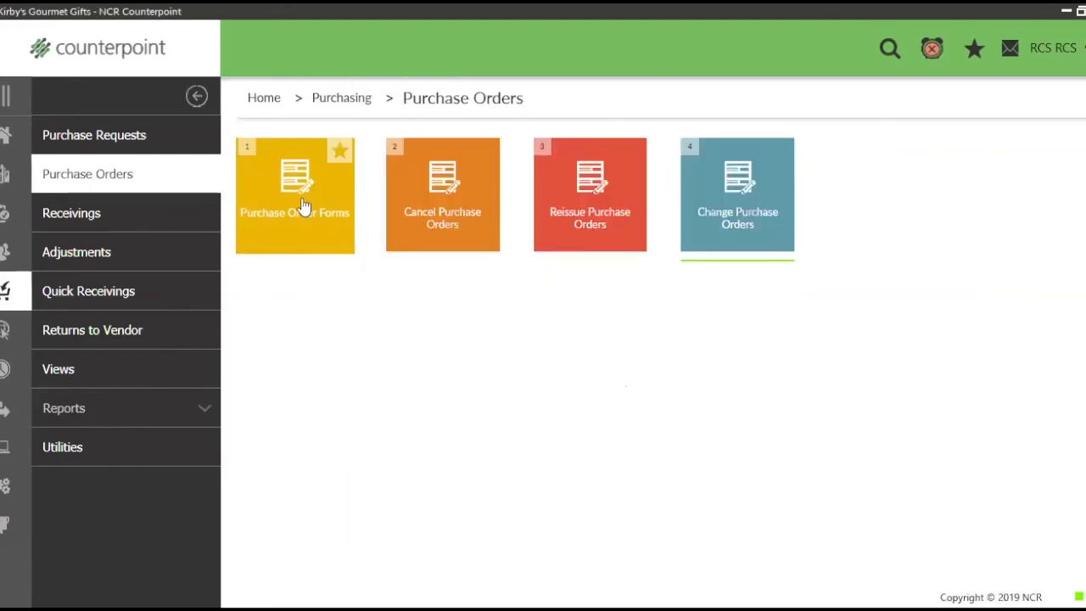
- Look up the keyword "apr" in the inventory Items, view the Heavy-Duty Apron record APL-002, and close it
{"action": "left_click", "coordinate": [114, 138]}
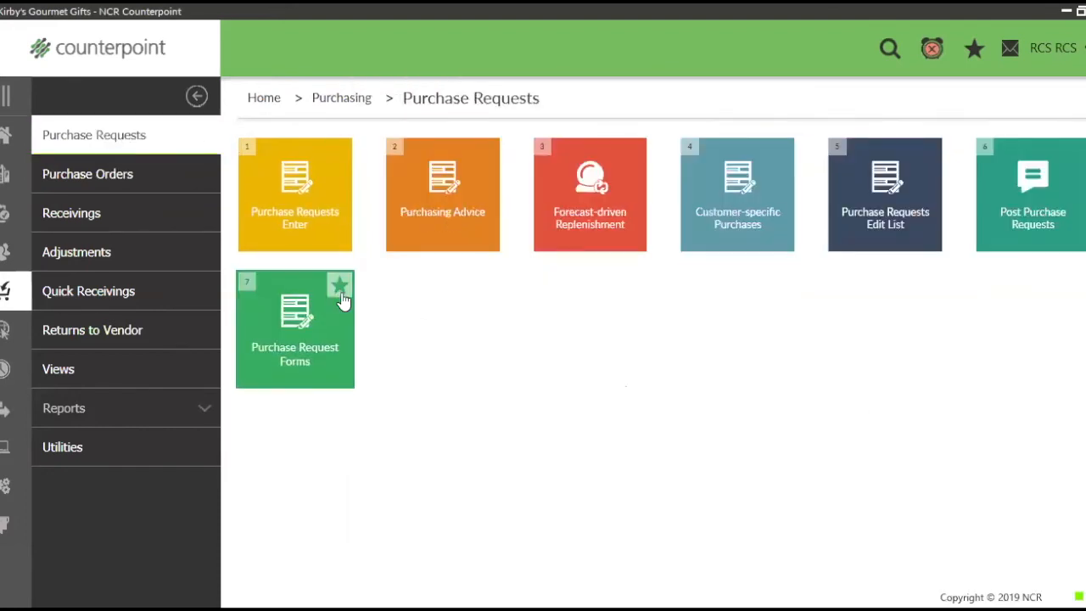
{"action": "left_click", "coordinate": [5, 176]}
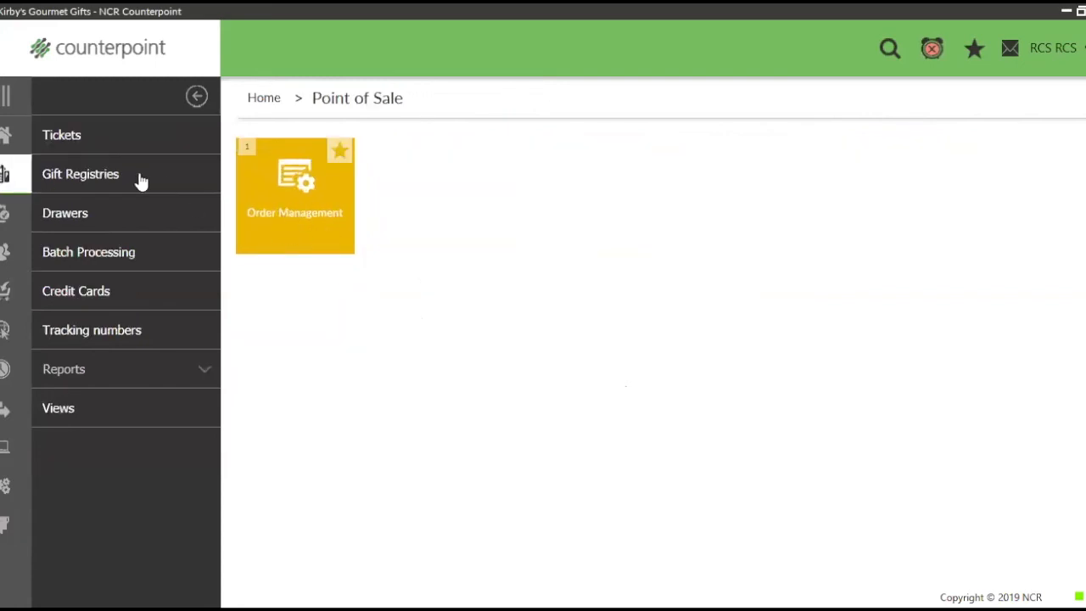
{"action": "left_click", "coordinate": [7, 214]}
{"action": "left_click", "coordinate": [314, 214]}
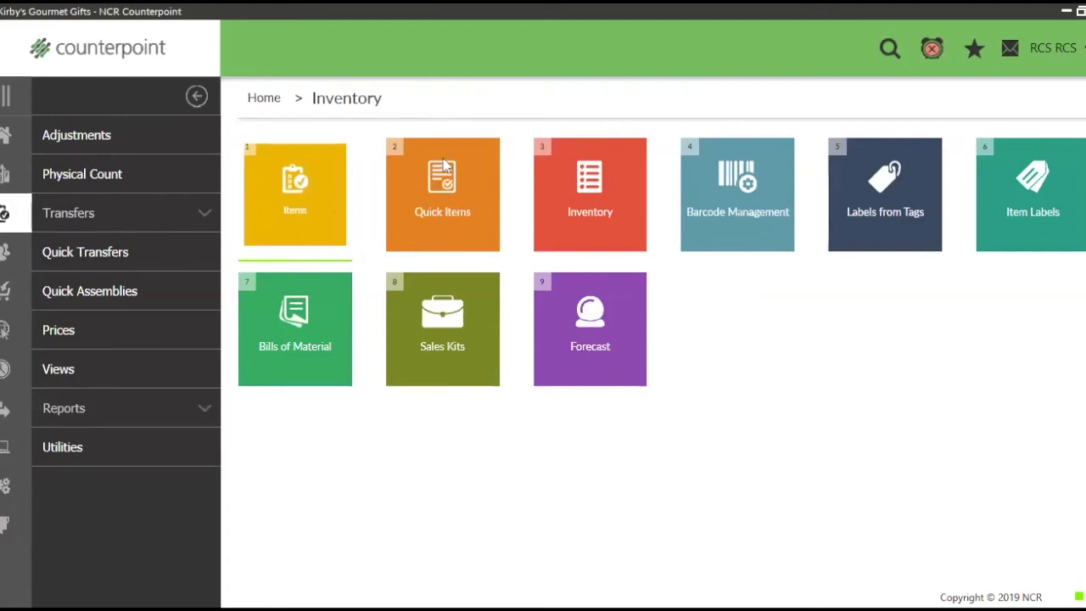
{"action": "left_click", "coordinate": [472, 141]}
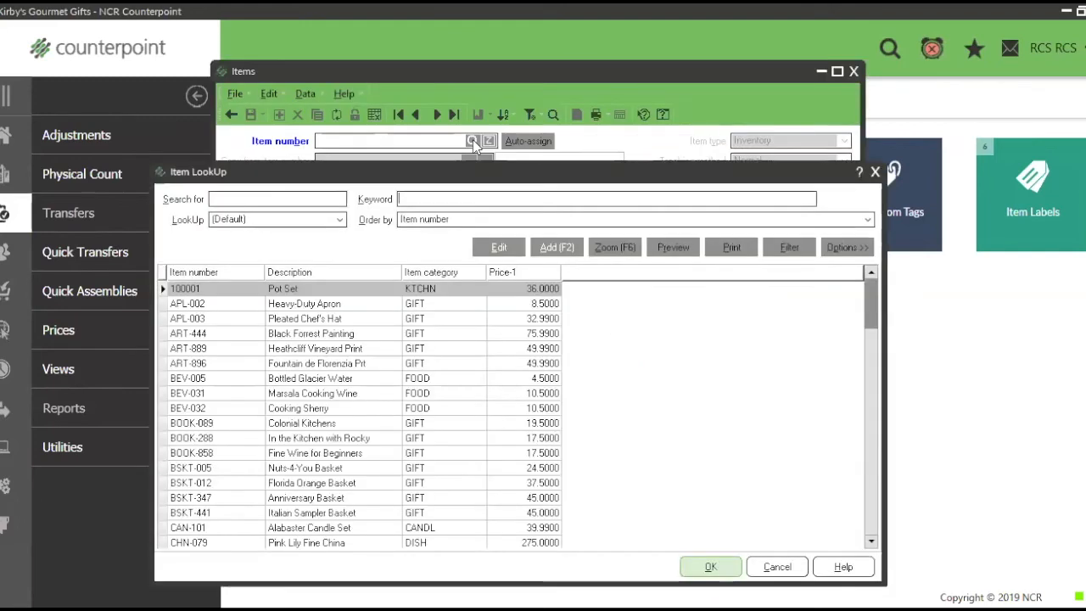
{"action": "type", "text": "apr"}
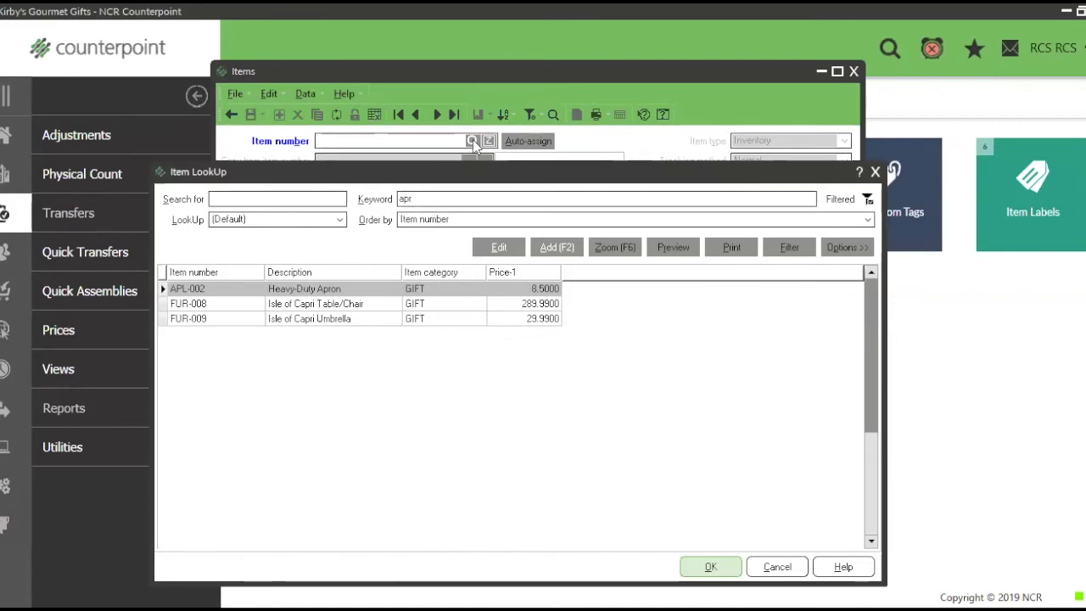
{"action": "left_click", "coordinate": [709, 568]}
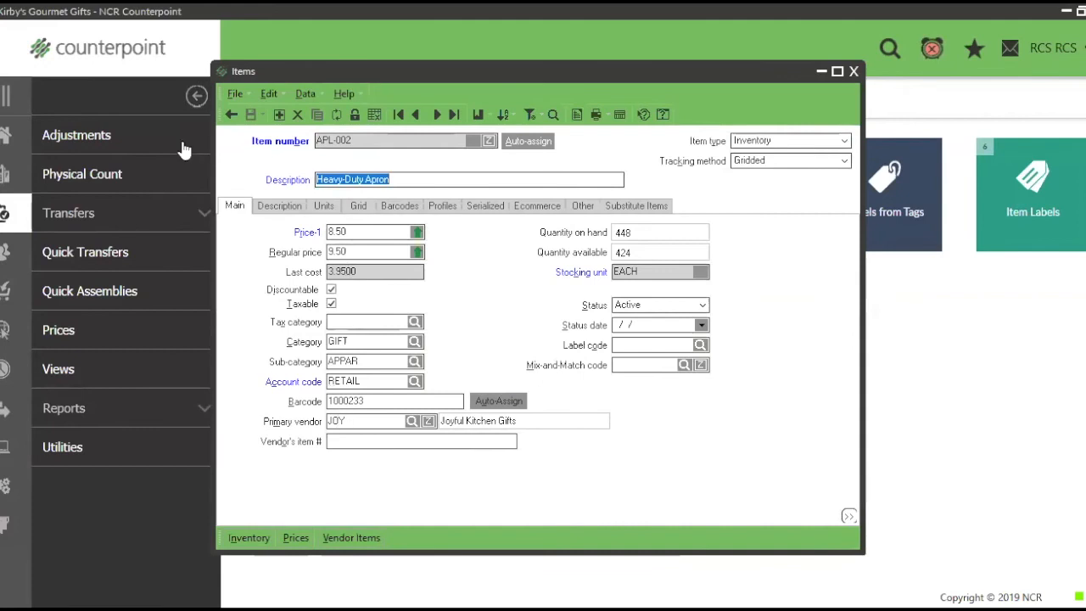
{"action": "left_click", "coordinate": [230, 115]}
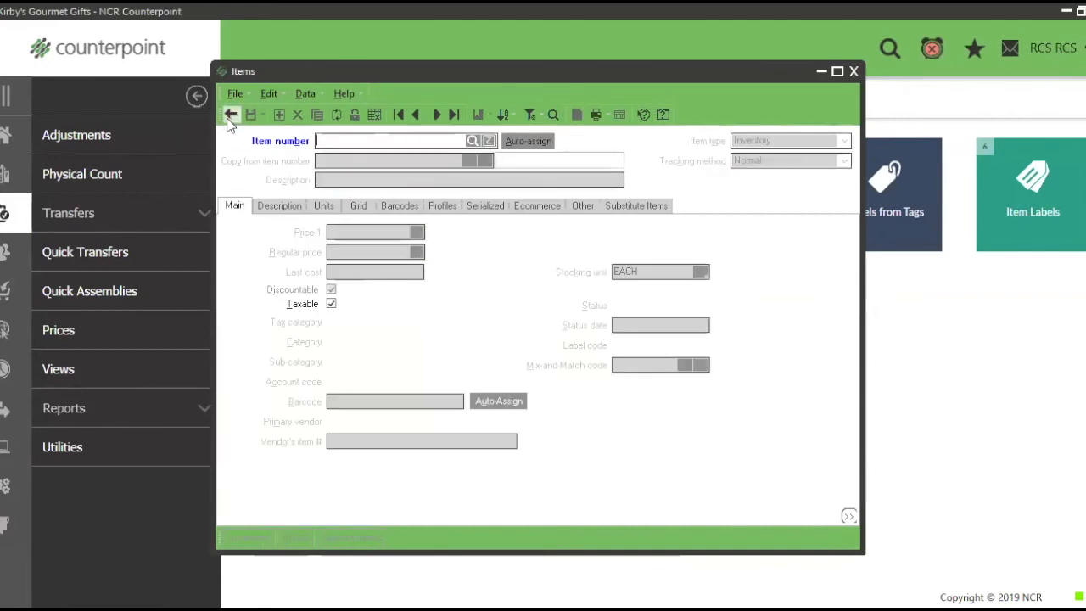
{"action": "left_click", "coordinate": [230, 115]}
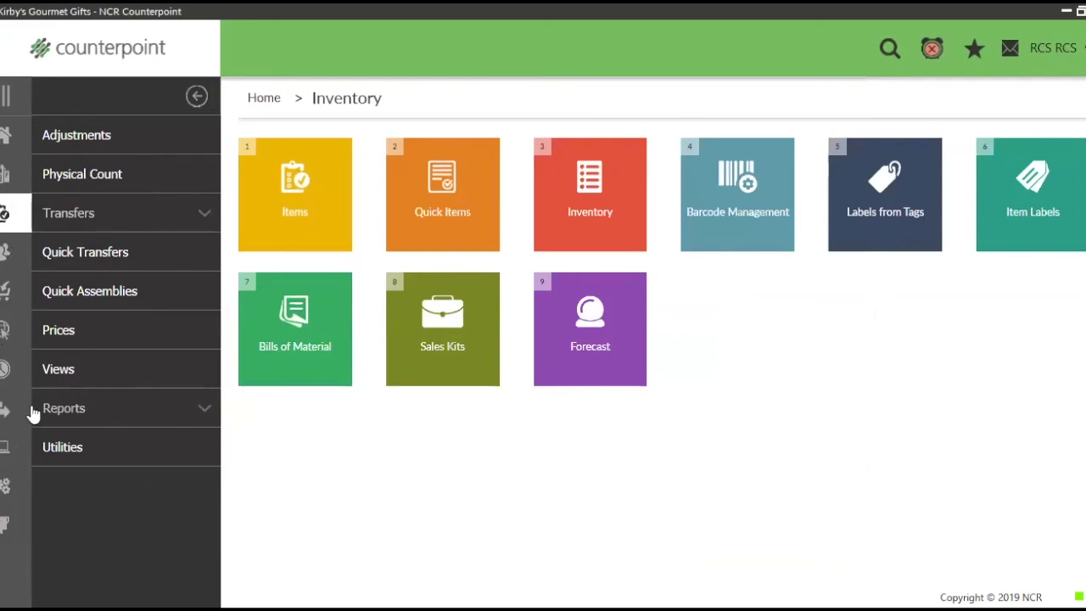
- Open purchase request 1056 for Joyful Kitchen Gifts in Purchase Requests Enter and show its lines
{"action": "left_click", "coordinate": [6, 296]}
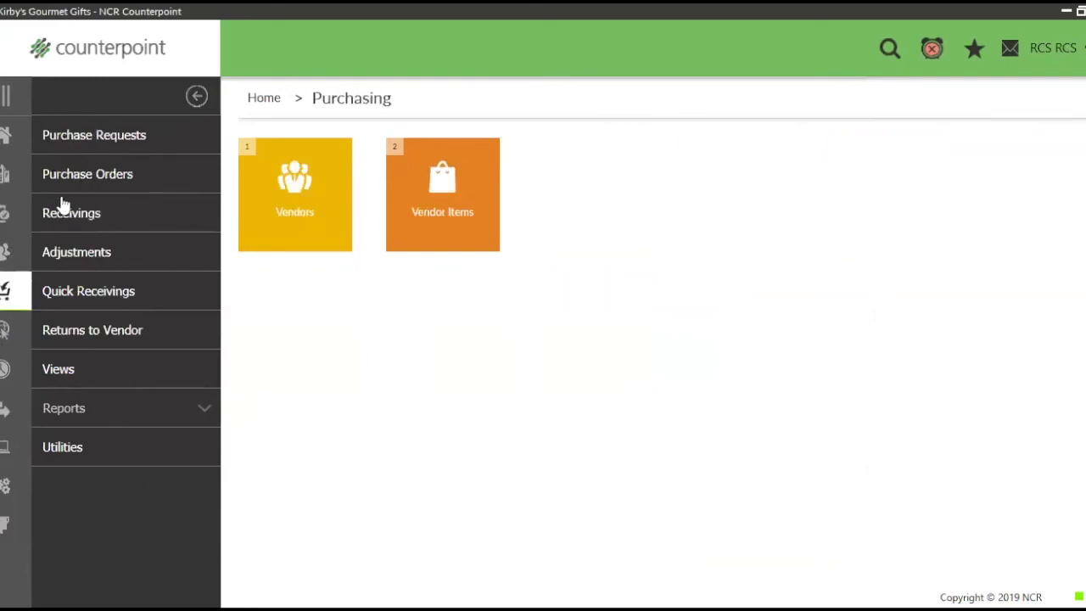
{"action": "left_click", "coordinate": [96, 151]}
{"action": "left_click", "coordinate": [284, 231]}
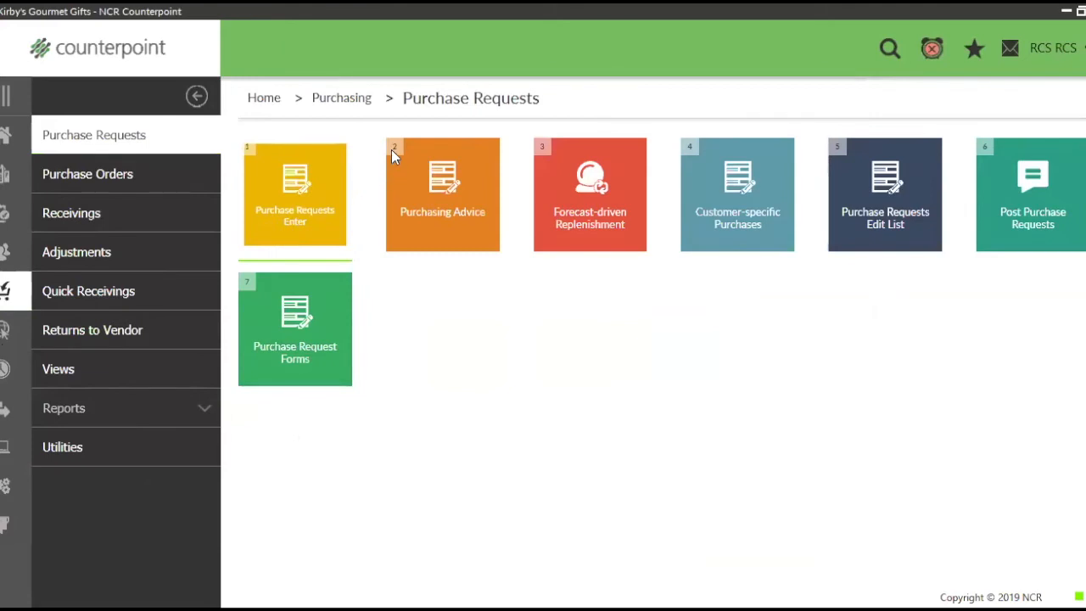
{"action": "left_click", "coordinate": [383, 108]}
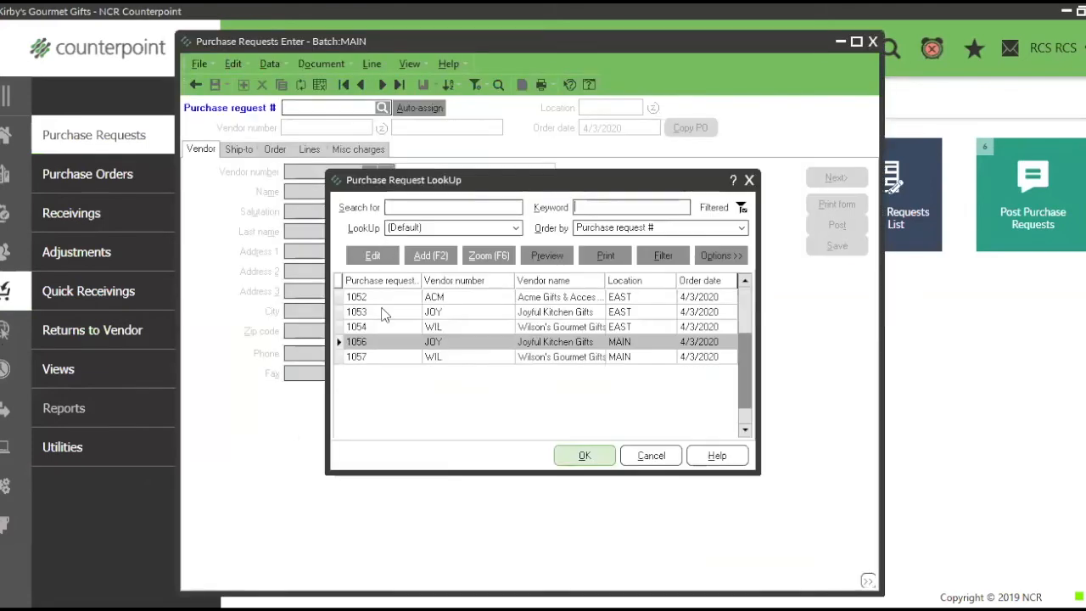
{"action": "left_click", "coordinate": [575, 457]}
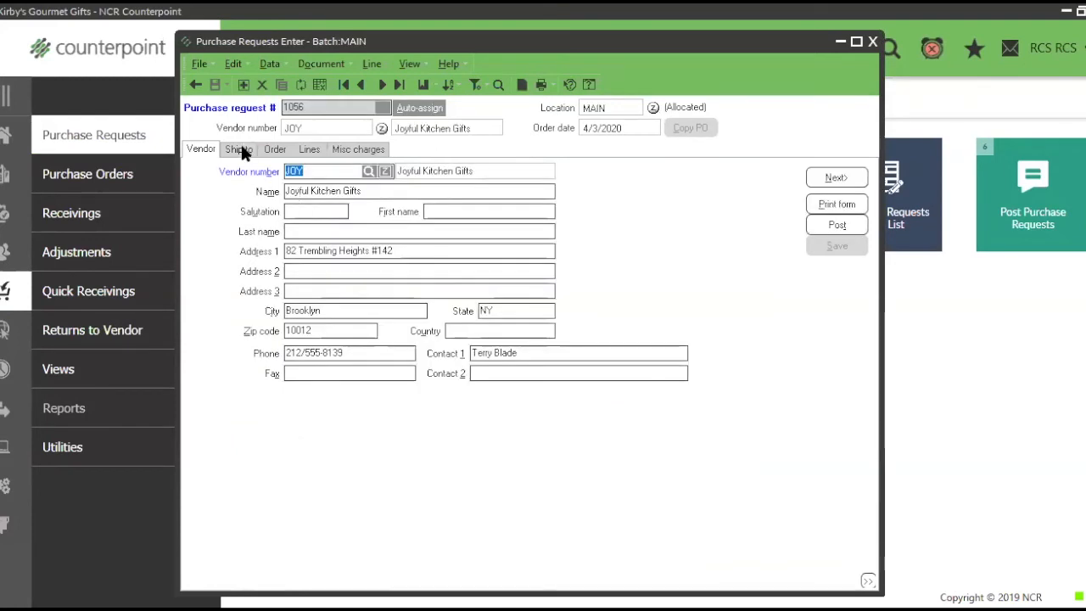
{"action": "left_click", "coordinate": [239, 149]}
{"action": "left_click", "coordinate": [274, 150]}
{"action": "left_click", "coordinate": [307, 150]}
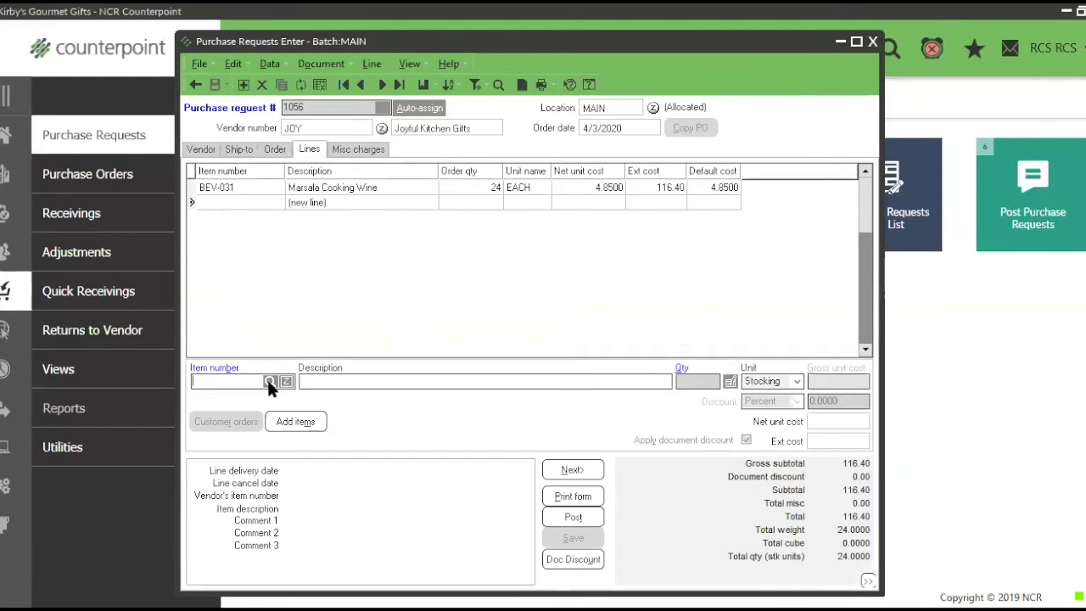
- Find the Heavy-Duty Apron by the keyword "apro" for a new line, and enlarge its quantity grid to fit all rows
{"action": "left_click", "coordinate": [269, 381]}
{"action": "type", "text": "apro"}
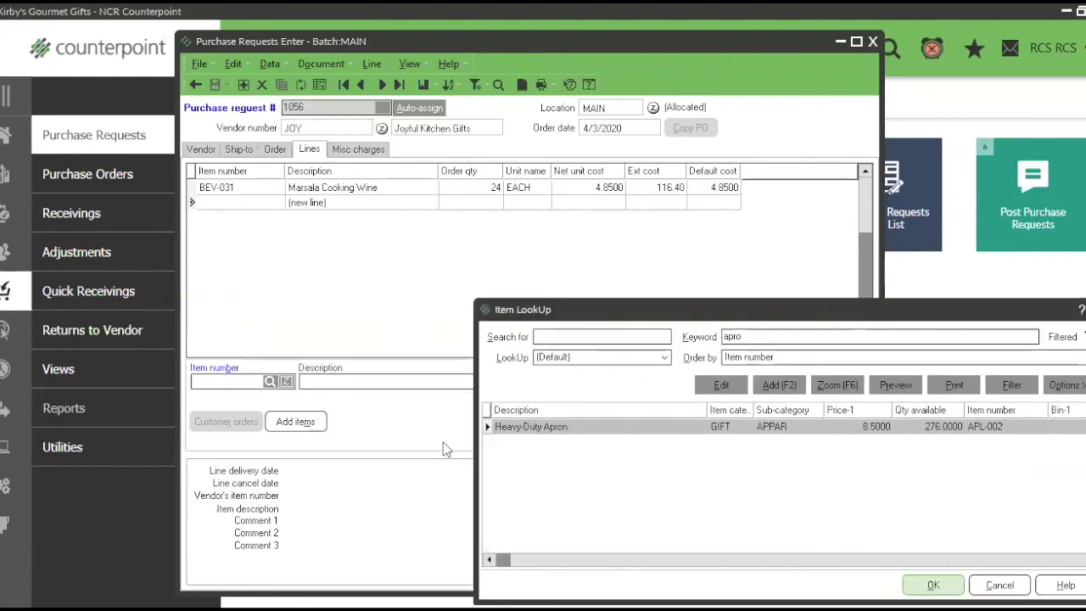
{"action": "left_click", "coordinate": [937, 581]}
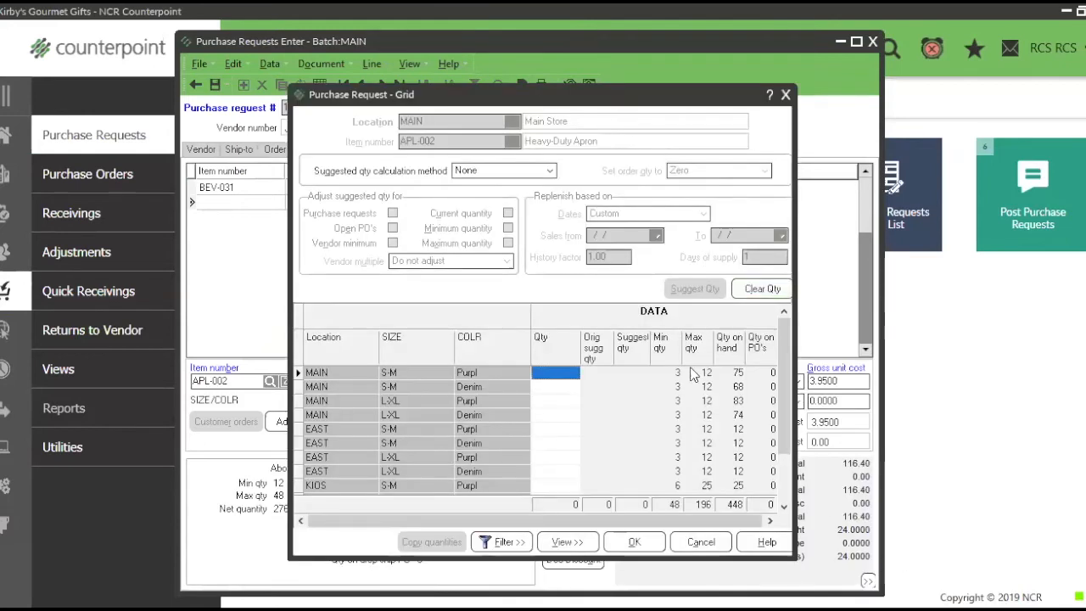
{"action": "left_click_drag", "start_coordinate": [619, 106], "coordinate": [577, 75]}
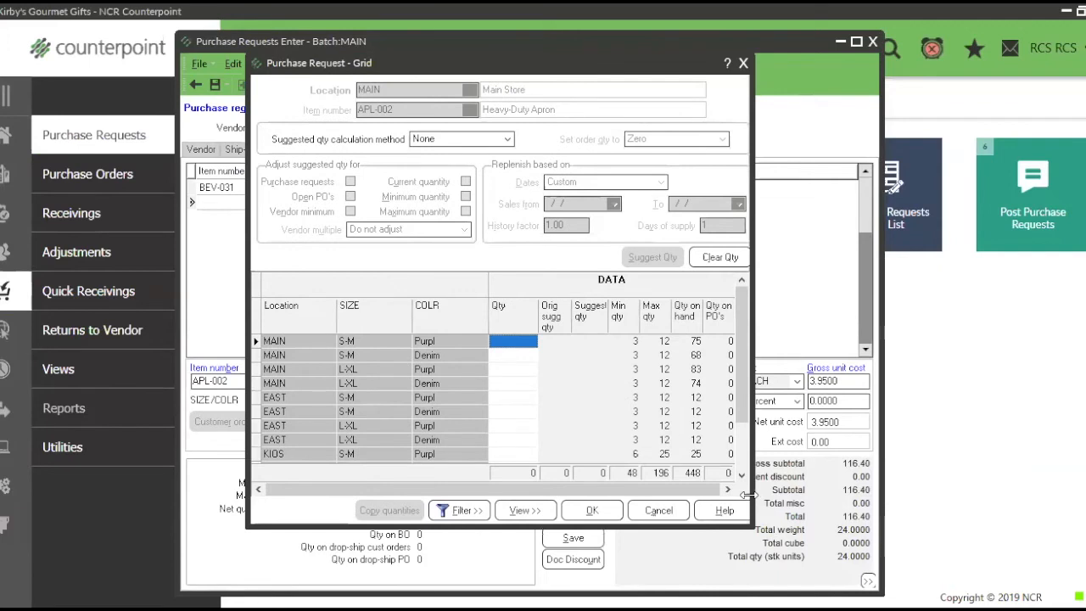
{"action": "left_click_drag", "start_coordinate": [750, 495], "coordinate": [874, 495]}
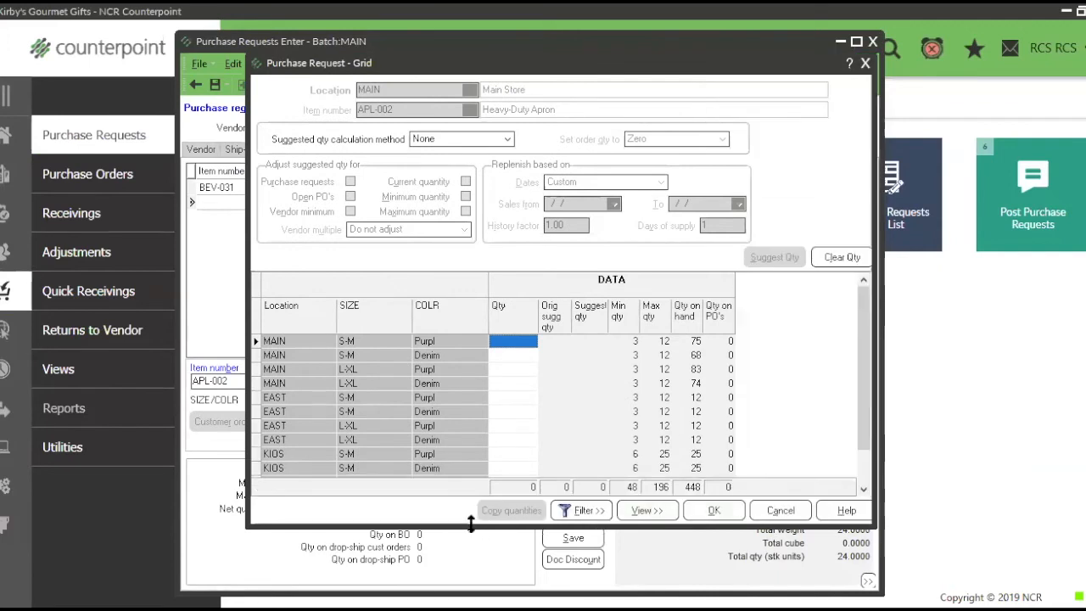
{"action": "left_click_drag", "start_coordinate": [471, 524], "coordinate": [470, 573]}
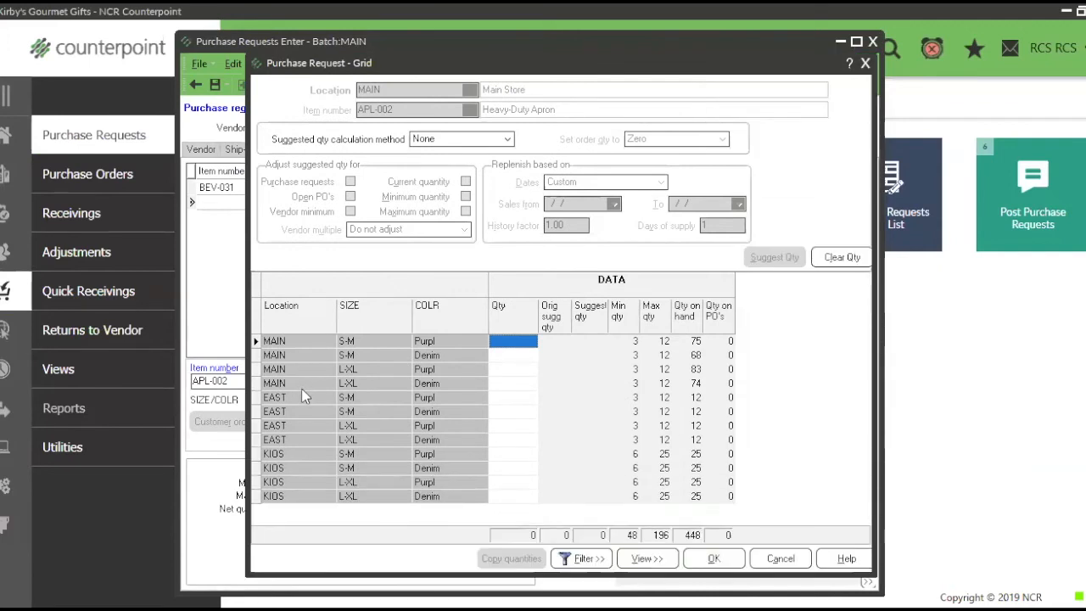
- Enter the MAIN quantities for the apron: 3 for each S-M color and 6 for each L-XL color
{"action": "left_click", "coordinate": [523, 340]}
{"action": "type", "text": "3"}
{"action": "key", "text": "Return"}
{"action": "type", "text": "3"}
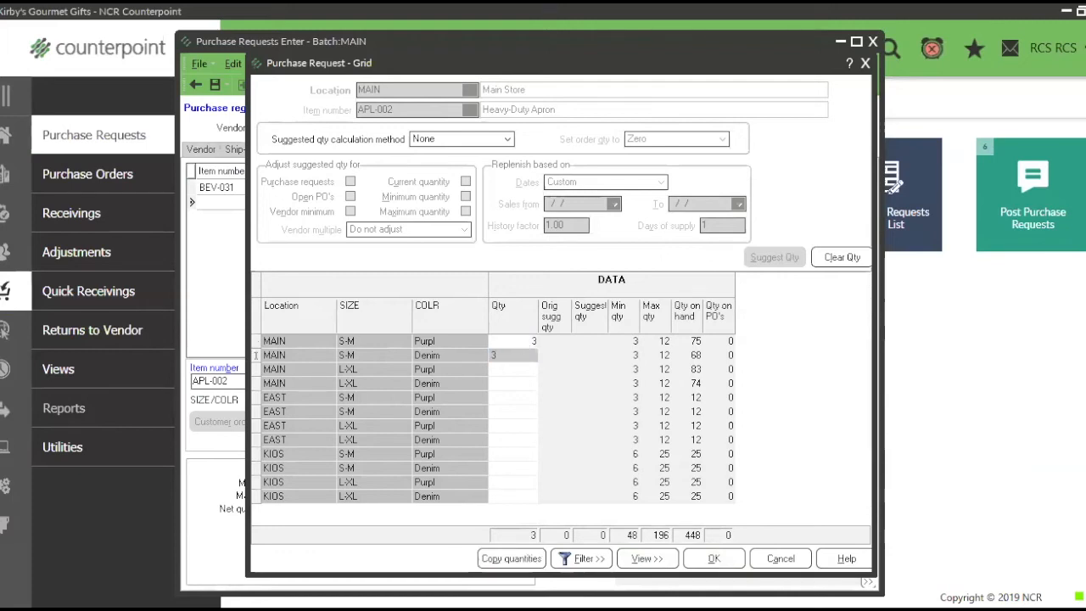
{"action": "key", "text": "Return"}
{"action": "type", "text": "6"}
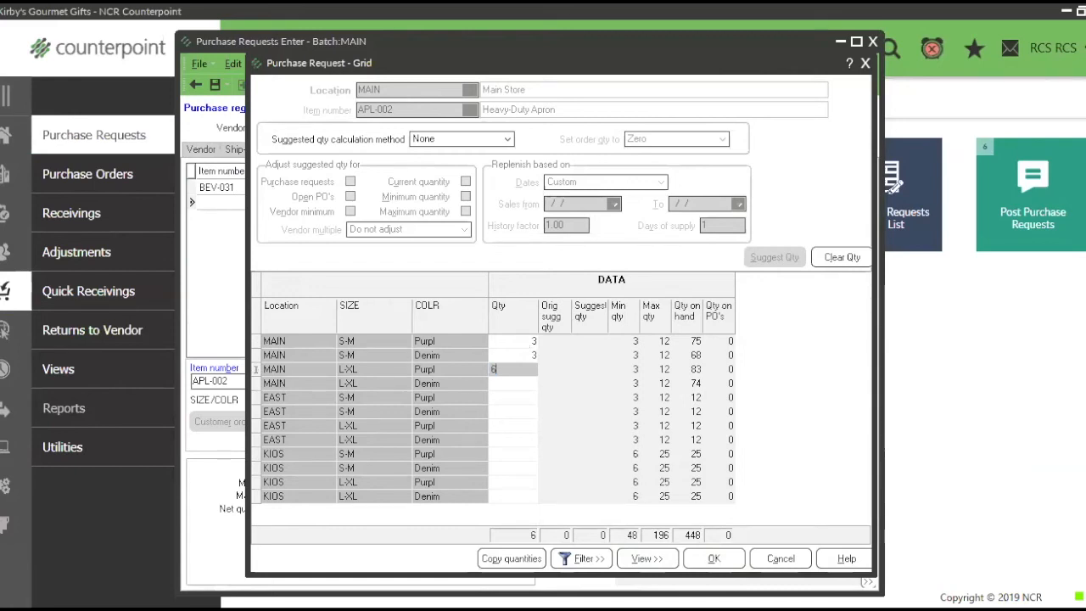
{"action": "key", "text": "Return"}
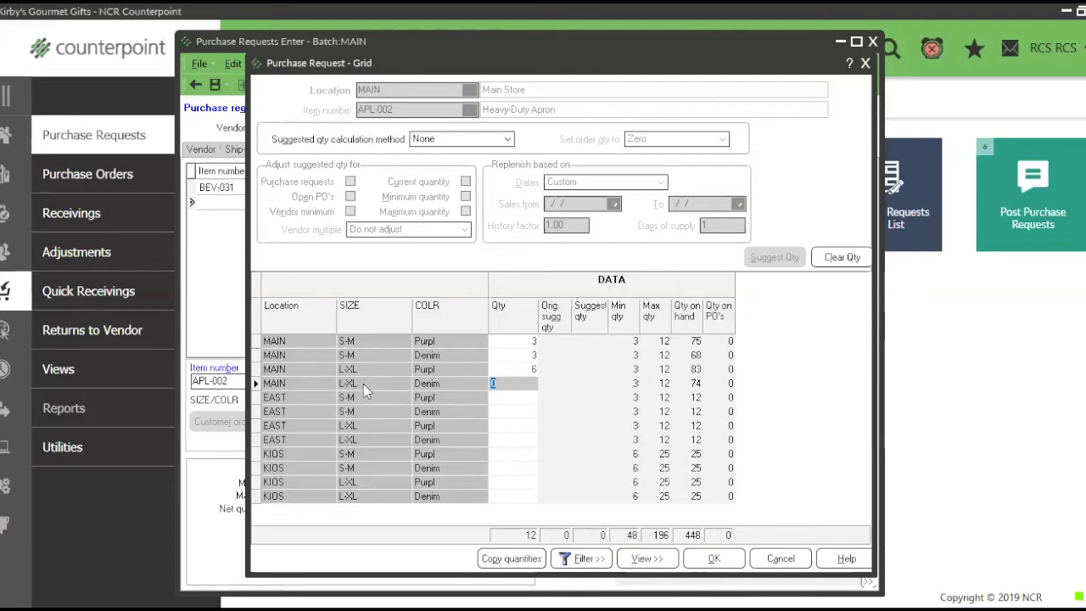
{"action": "type", "text": "6"}
{"action": "key", "text": "Return"}
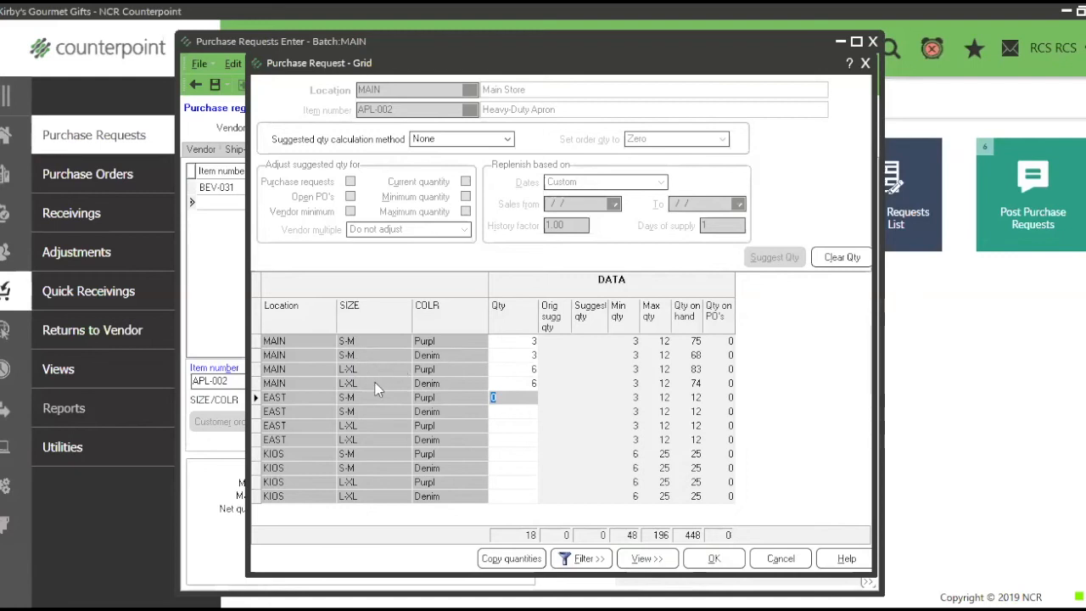
{"action": "left_click", "coordinate": [433, 384]}
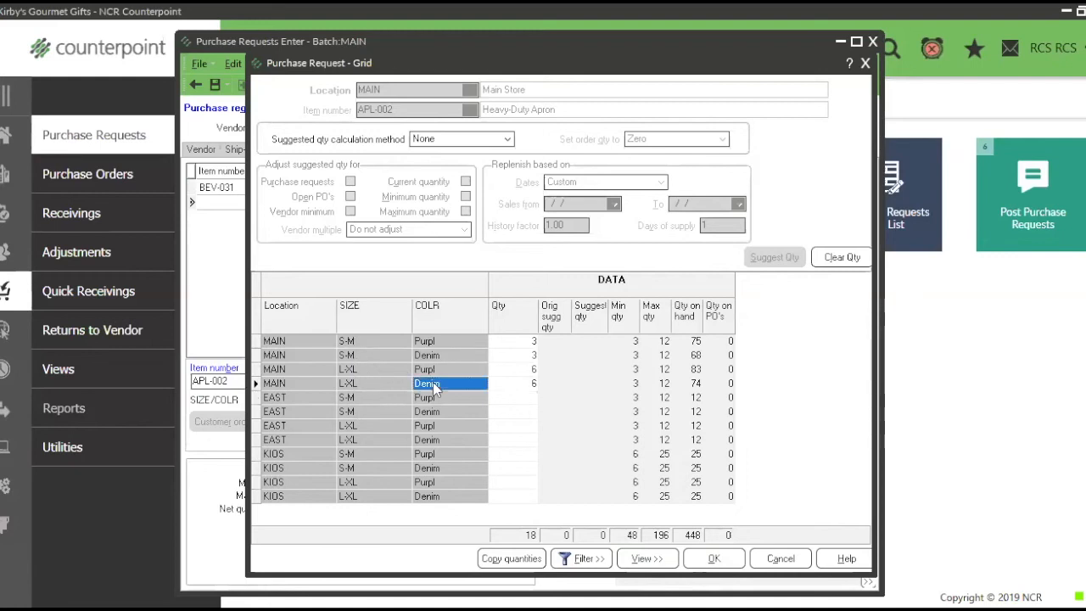
{"action": "left_click", "coordinate": [430, 371]}
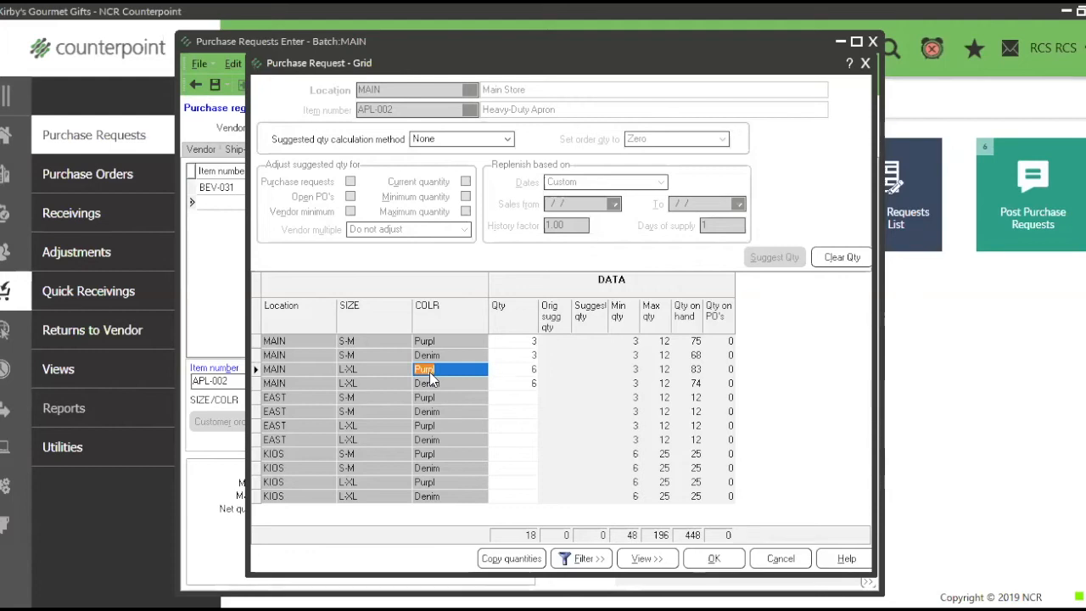
- Enter a quantity of 3 for each of the four EAST size and color combinations
{"action": "left_click", "coordinate": [527, 398]}
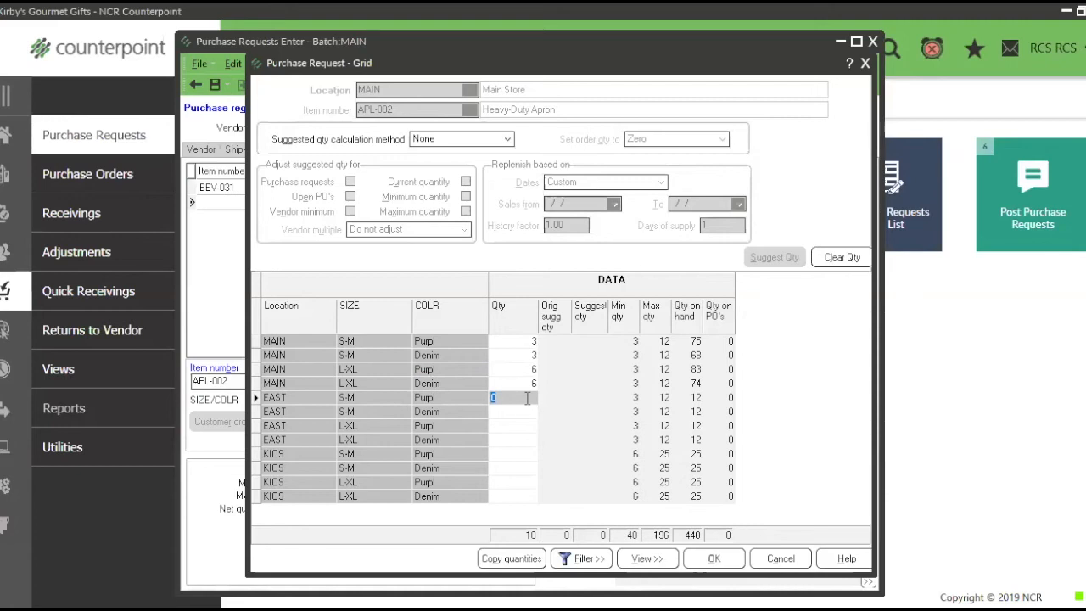
{"action": "type", "text": "3"}
{"action": "key", "text": "Return"}
{"action": "type", "text": "3"}
{"action": "key", "text": "Return"}
{"action": "type", "text": "3"}
{"action": "key", "text": "Return"}
{"action": "type", "text": "3"}
{"action": "key", "text": "Return"}
- Enter a quantity of 1 for each of the four KIOS size and color combinations
{"action": "type", "text": "1"}
{"action": "key", "text": "Return"}
{"action": "type", "text": "1"}
{"action": "key", "text": "Return"}
{"action": "type", "text": "1"}
{"action": "key", "text": "Return"}
{"action": "type", "text": "1"}
{"action": "key", "text": "Return"}
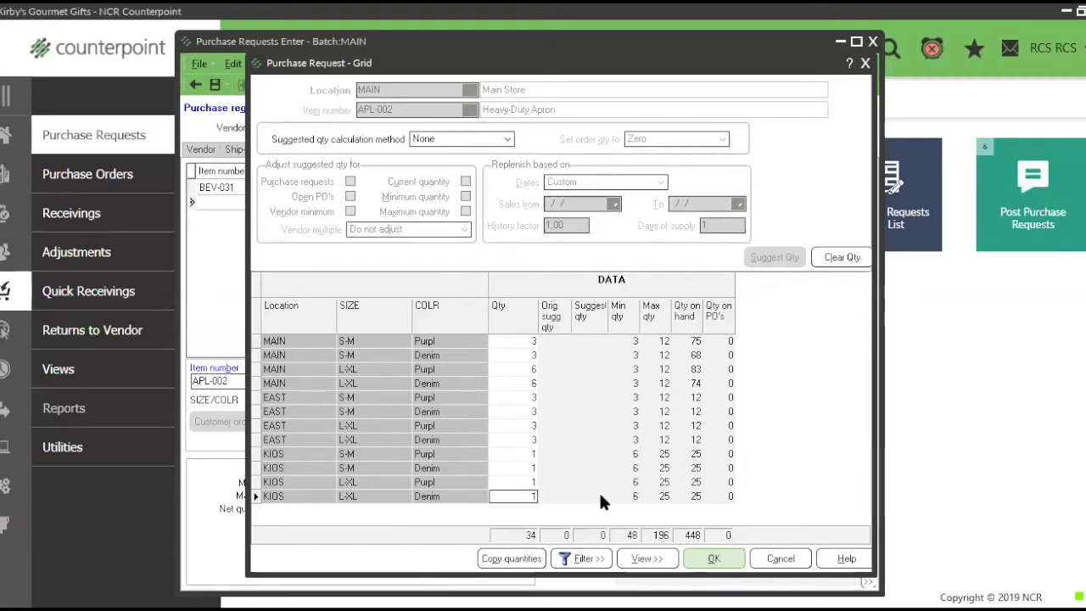
- Accept the grid quantities and add the Heavy-Duty Apron line to the request with its default unit cost
{"action": "left_click", "coordinate": [698, 557]}
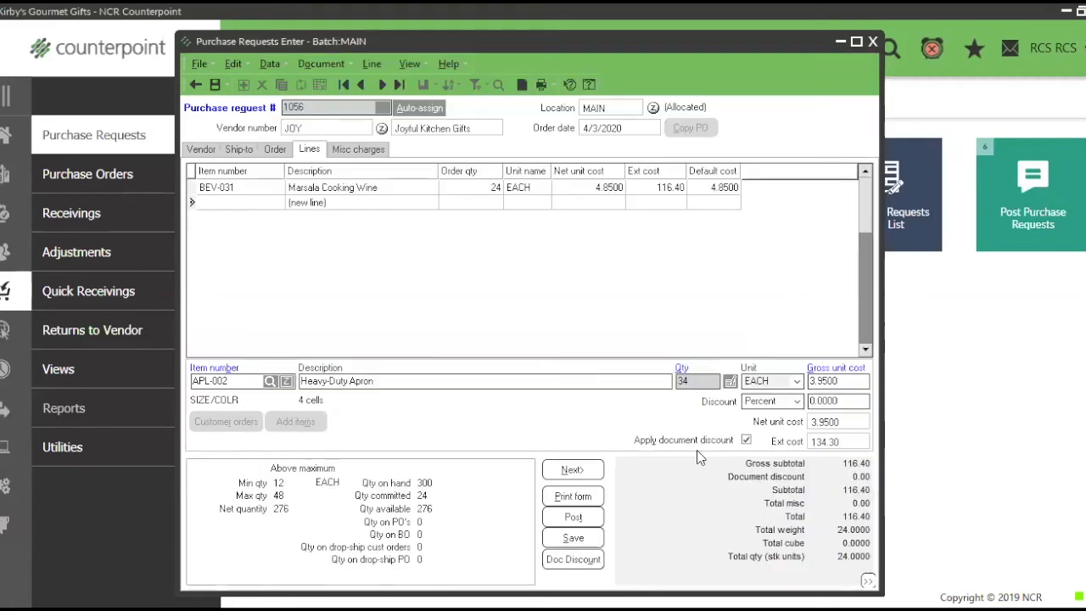
{"action": "key", "text": "Return"}
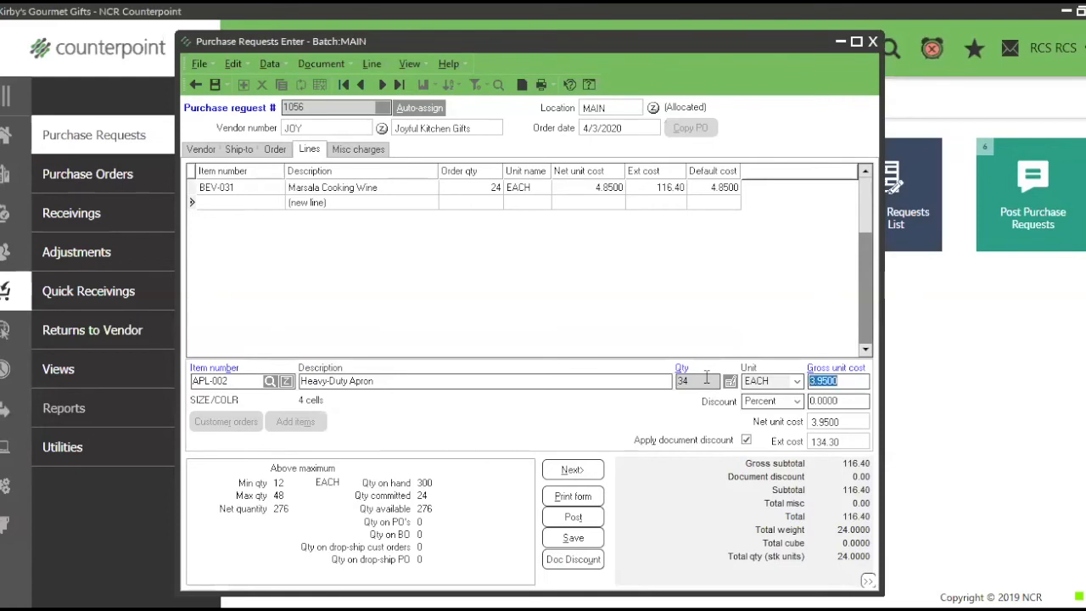
{"action": "key", "text": "Return"}
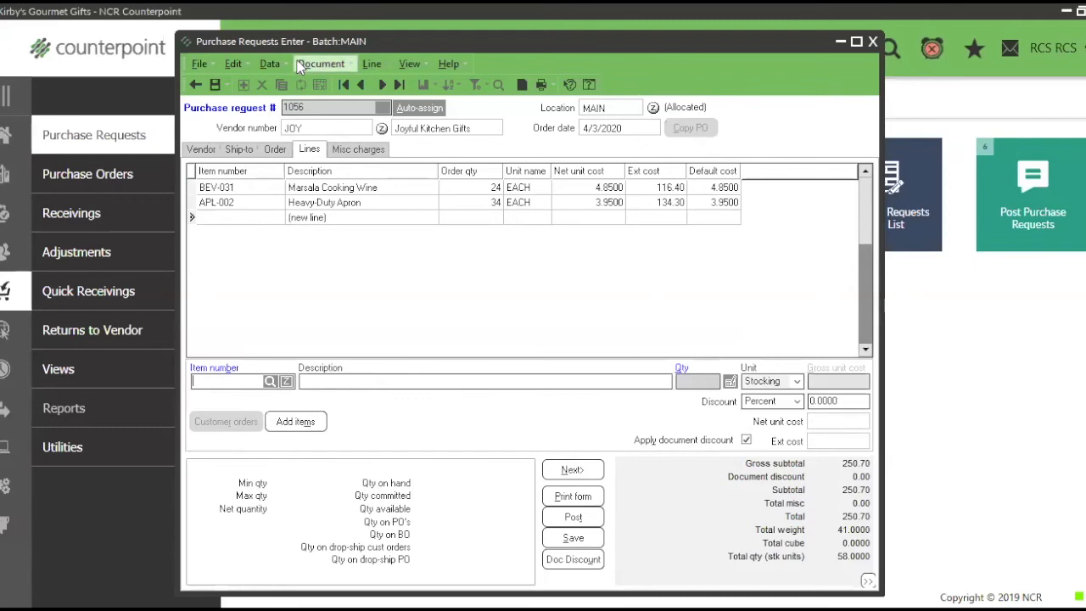
- Save purchase request 1056 and close the purchase request entry window
{"action": "left_click", "coordinate": [215, 85]}
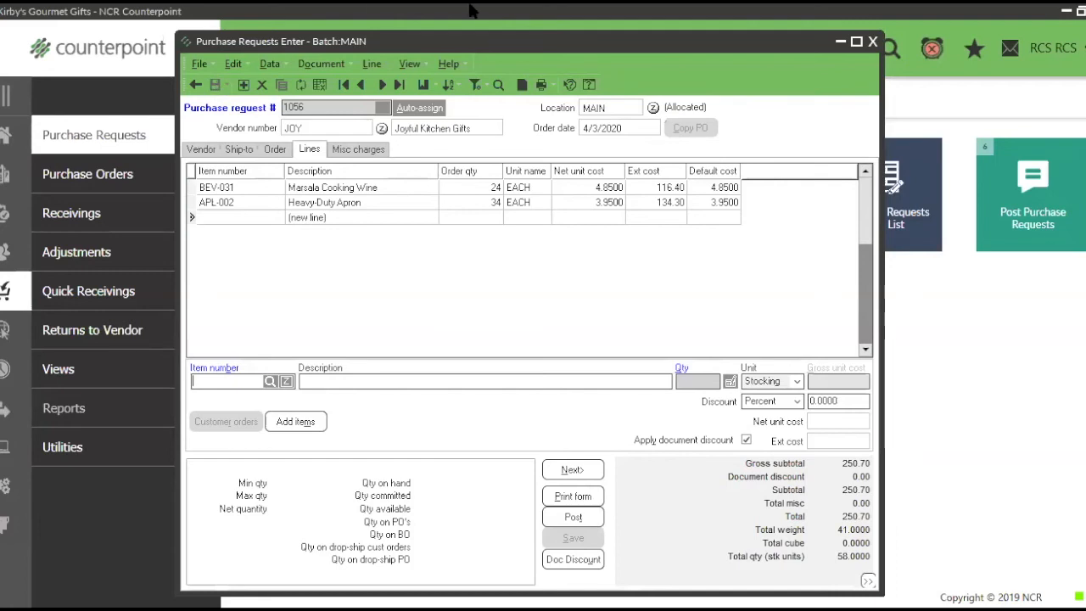
{"action": "left_click", "coordinate": [873, 42]}
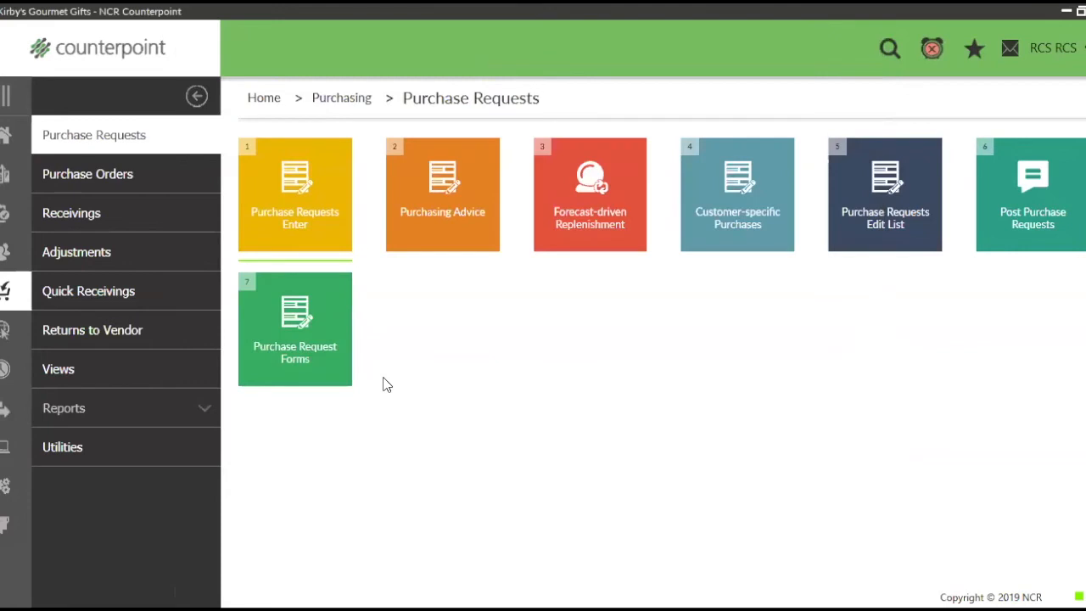
- Open the system setup's Menu Codes, bring up the MGR menu code and open it in the Menu Editor
{"action": "left_click", "coordinate": [6, 486]}
{"action": "left_click", "coordinate": [100, 150]}
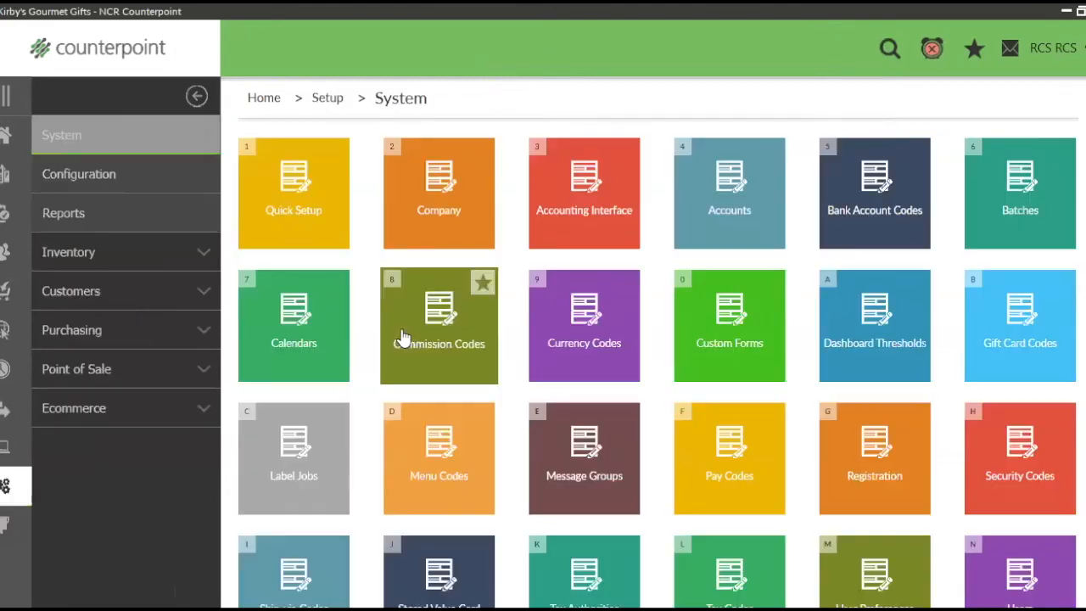
{"action": "left_click", "coordinate": [449, 474]}
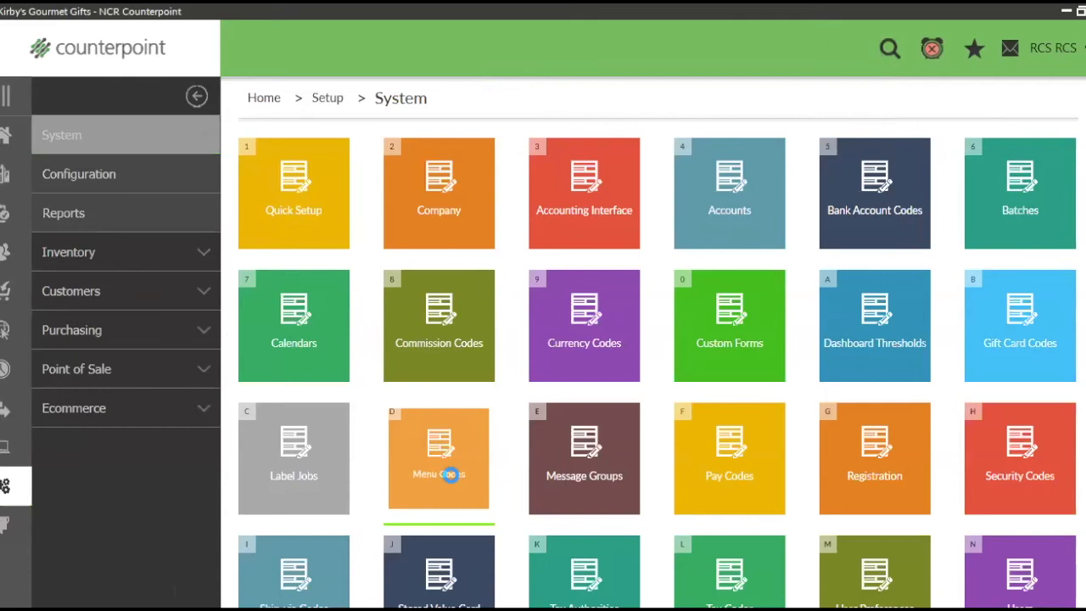
{"action": "left_click", "coordinate": [731, 421]}
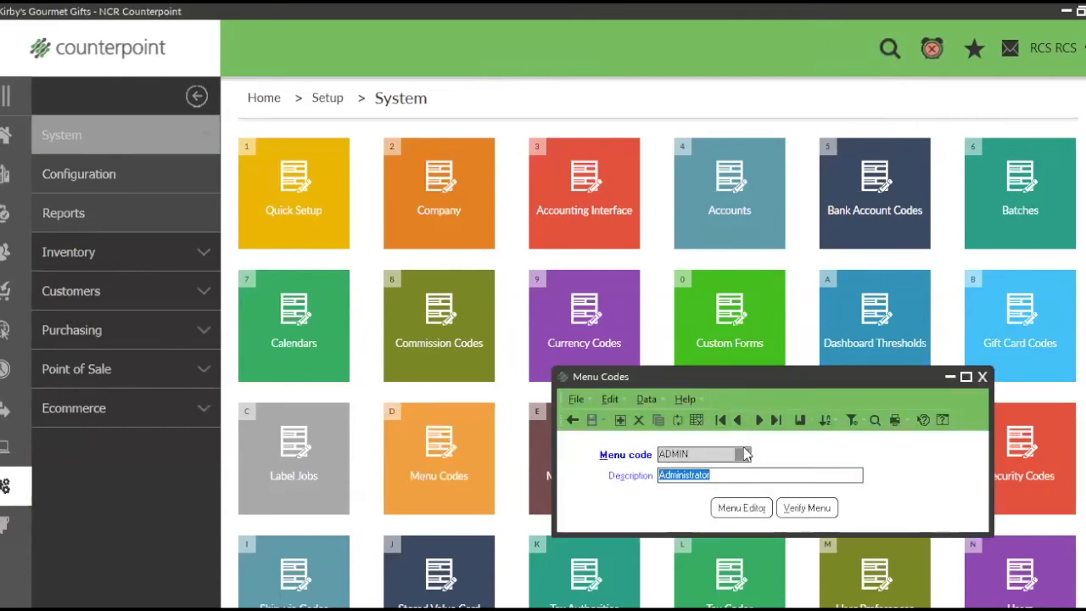
{"action": "left_click", "coordinate": [813, 510]}
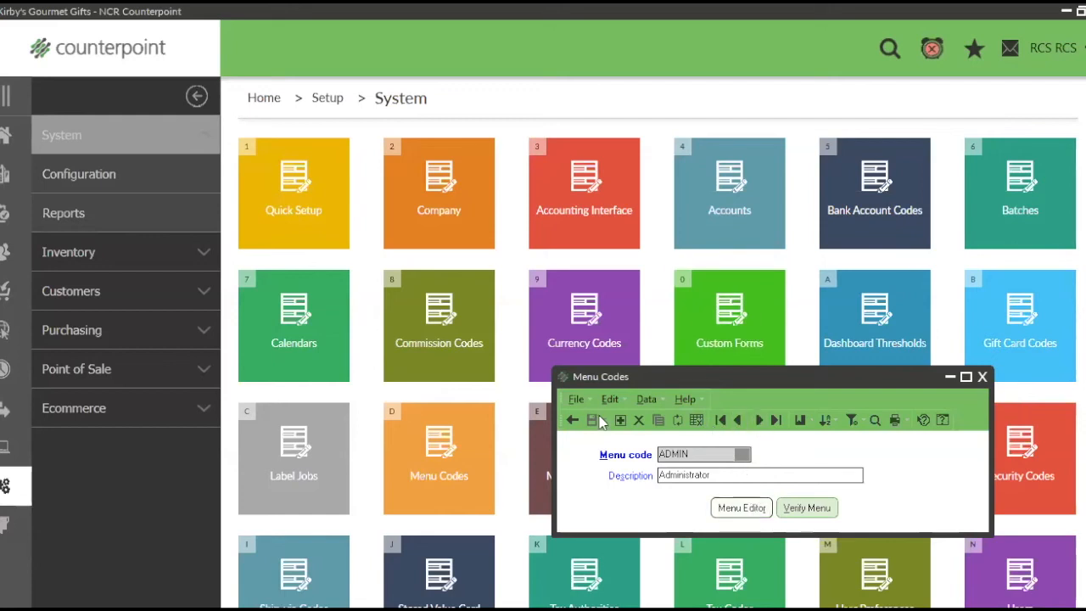
{"action": "left_click", "coordinate": [763, 420]}
{"action": "left_click", "coordinate": [763, 420]}
{"action": "left_click", "coordinate": [738, 421]}
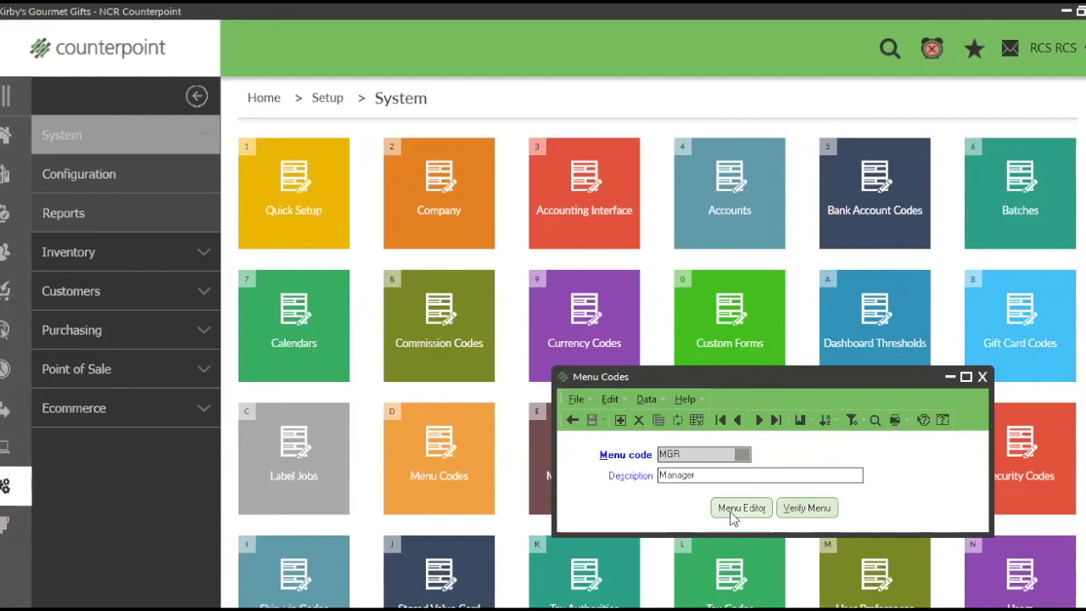
{"action": "left_click", "coordinate": [796, 514]}
{"action": "left_click", "coordinate": [734, 509]}
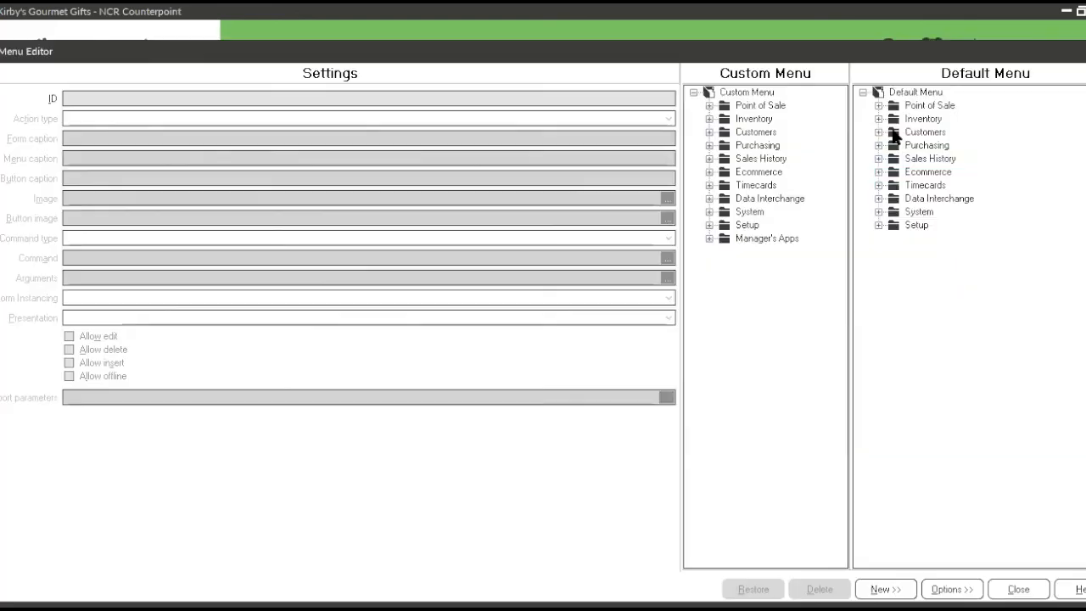
- Add the Min/Max Advice Report from the default Inventory reports to the Manager's Apps folder of the custom menu
{"action": "left_click", "coordinate": [879, 119]}
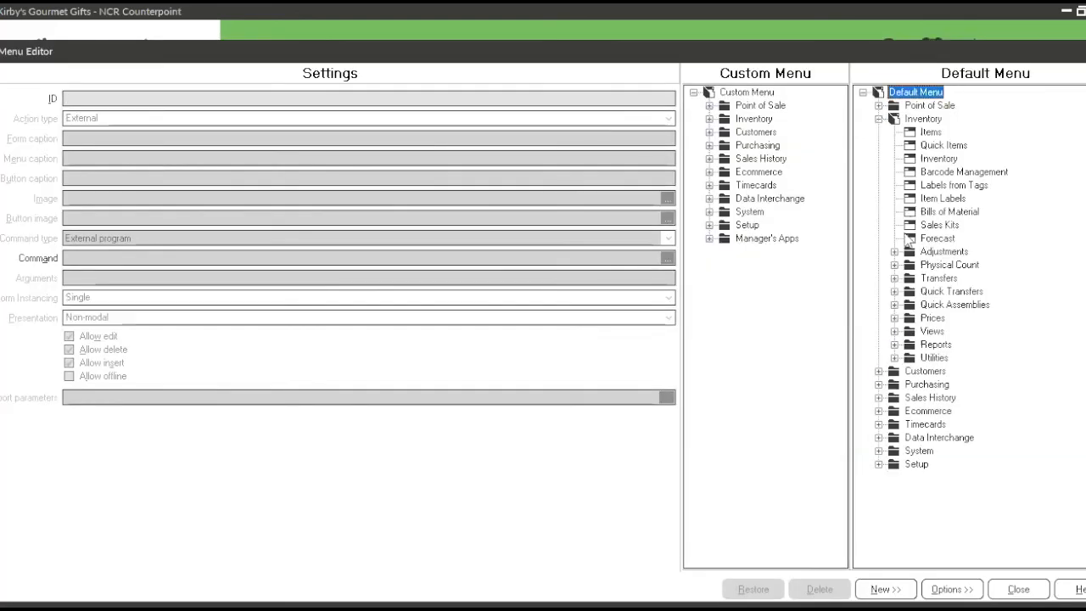
{"action": "left_click", "coordinate": [894, 344]}
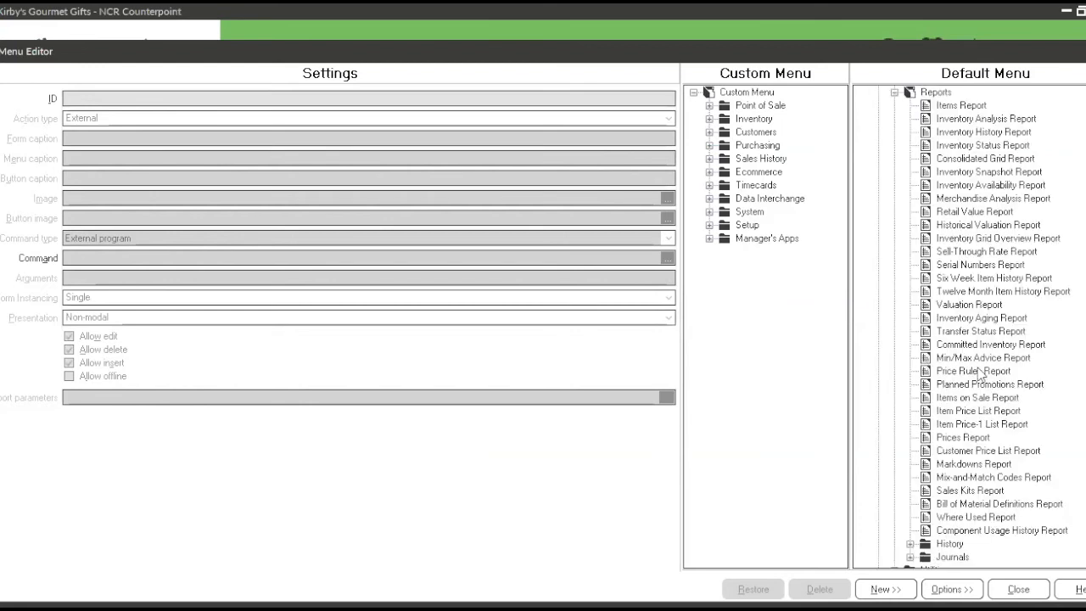
{"action": "left_click", "coordinate": [961, 357]}
{"action": "left_click", "coordinate": [710, 119]}
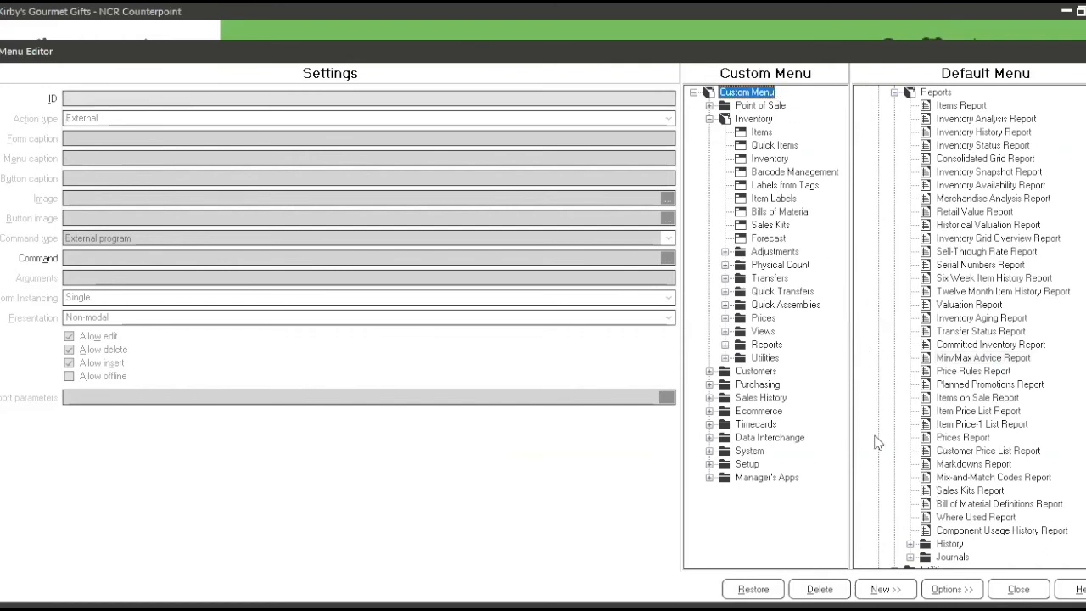
{"action": "left_click", "coordinate": [796, 479]}
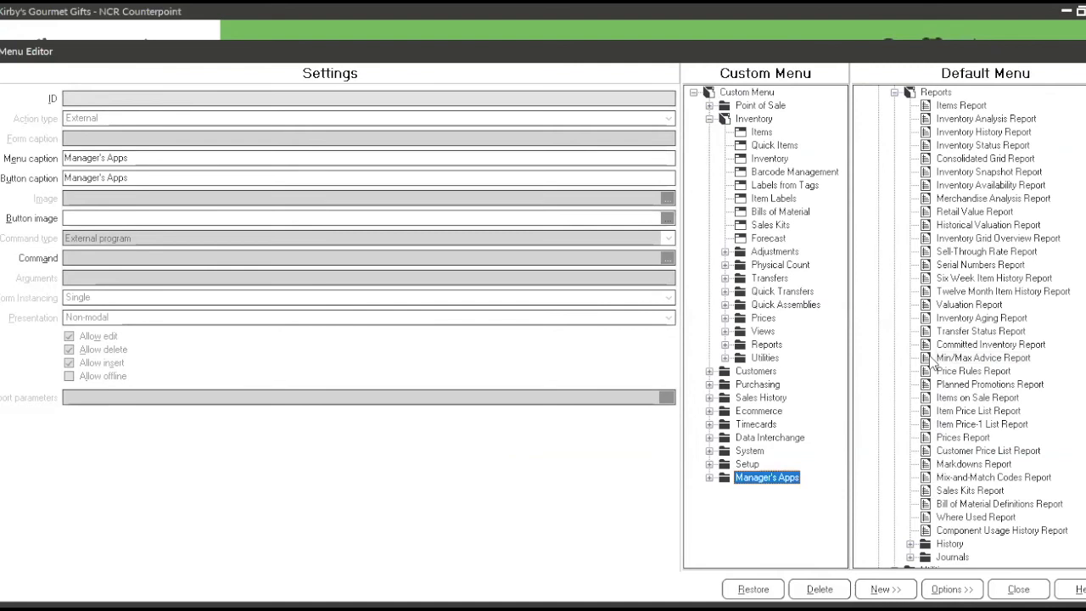
{"action": "key", "text": "Escape"}
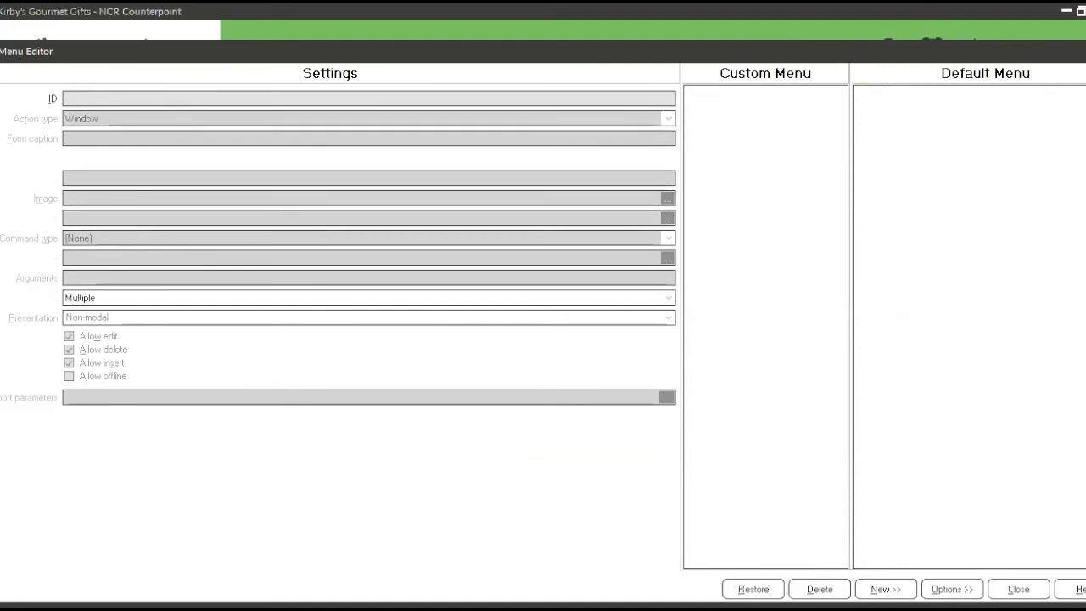
- Close the Menu Editor, save the MGR menu code and close Menu Codes
{"action": "left_click", "coordinate": [1020, 590]}
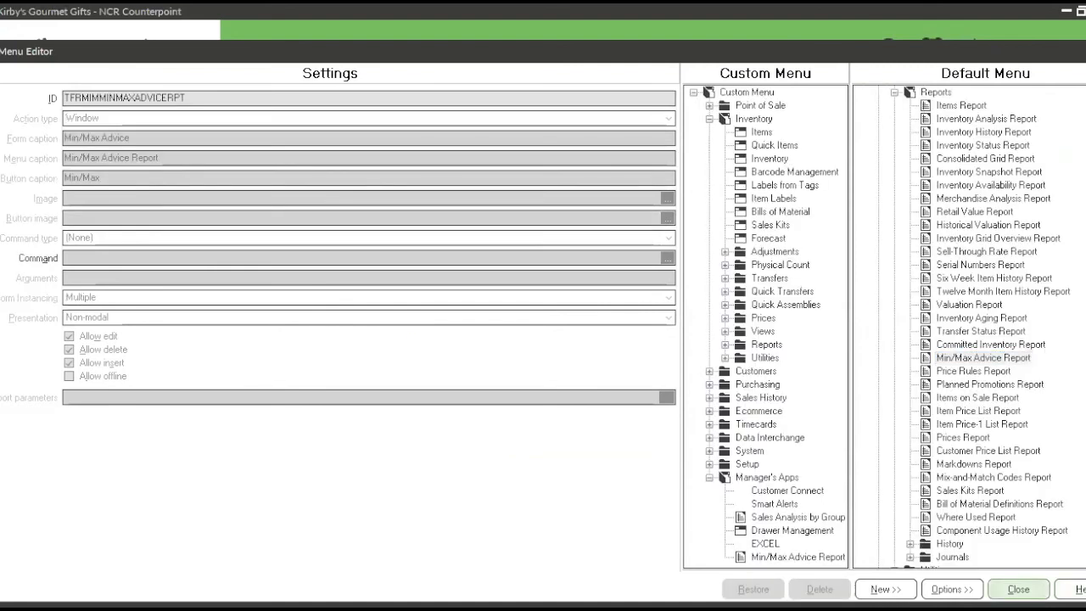
{"action": "left_click", "coordinate": [539, 347]}
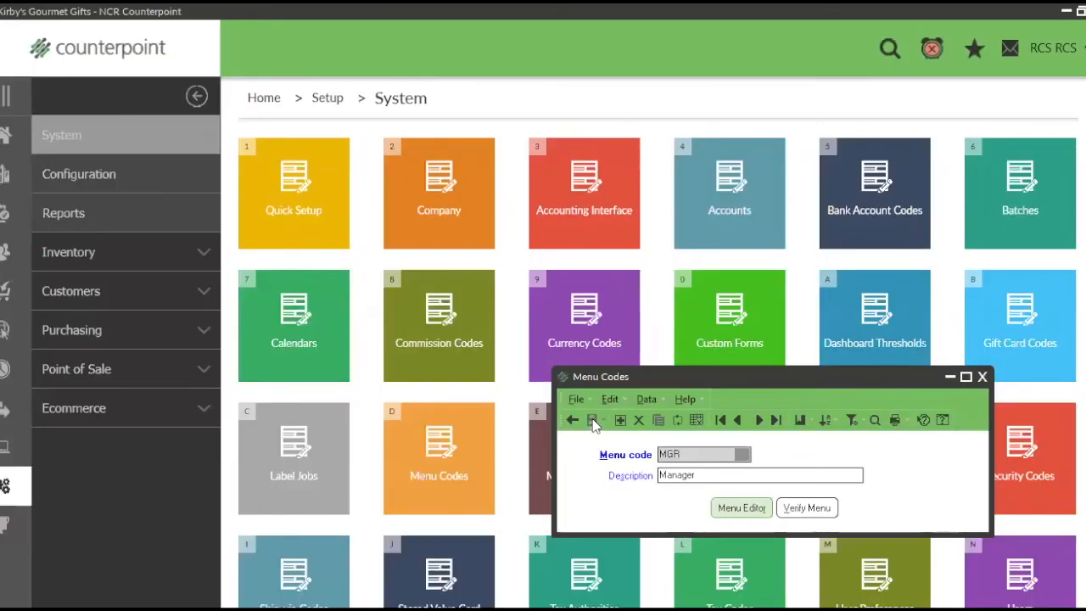
{"action": "left_click", "coordinate": [593, 421]}
{"action": "left_click", "coordinate": [573, 421]}
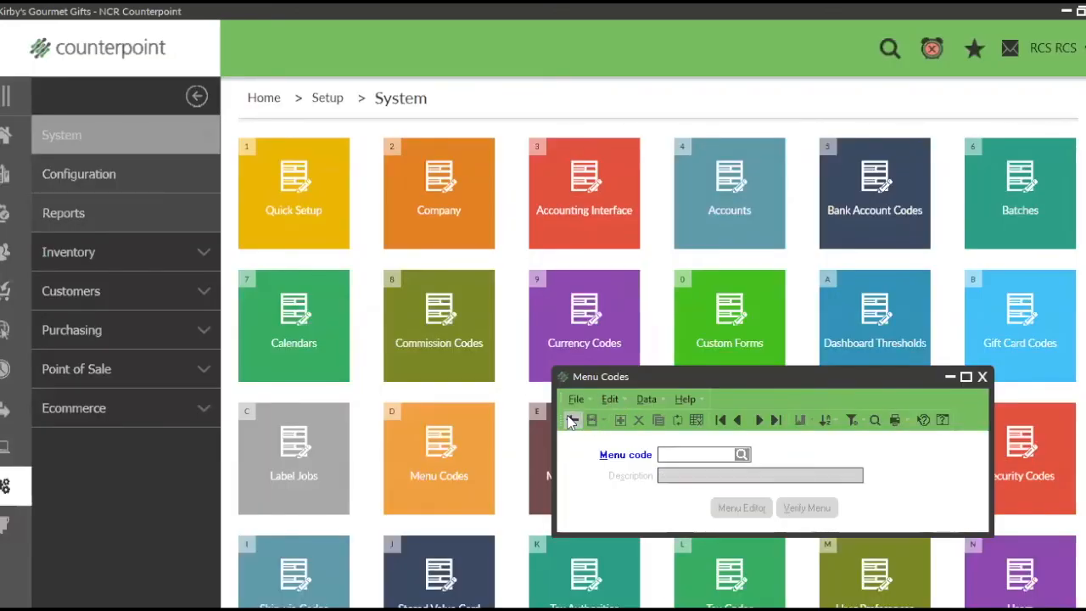
{"action": "left_click", "coordinate": [53, 139]}
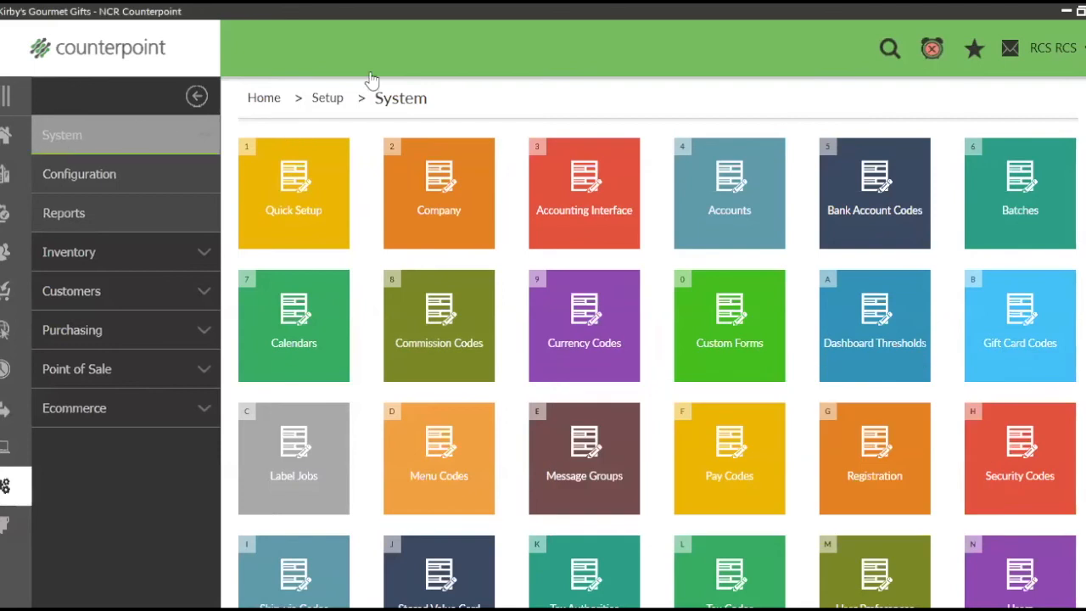
- Search the program's functions for "min" and dismiss the search results
{"action": "type", "text": "min"}
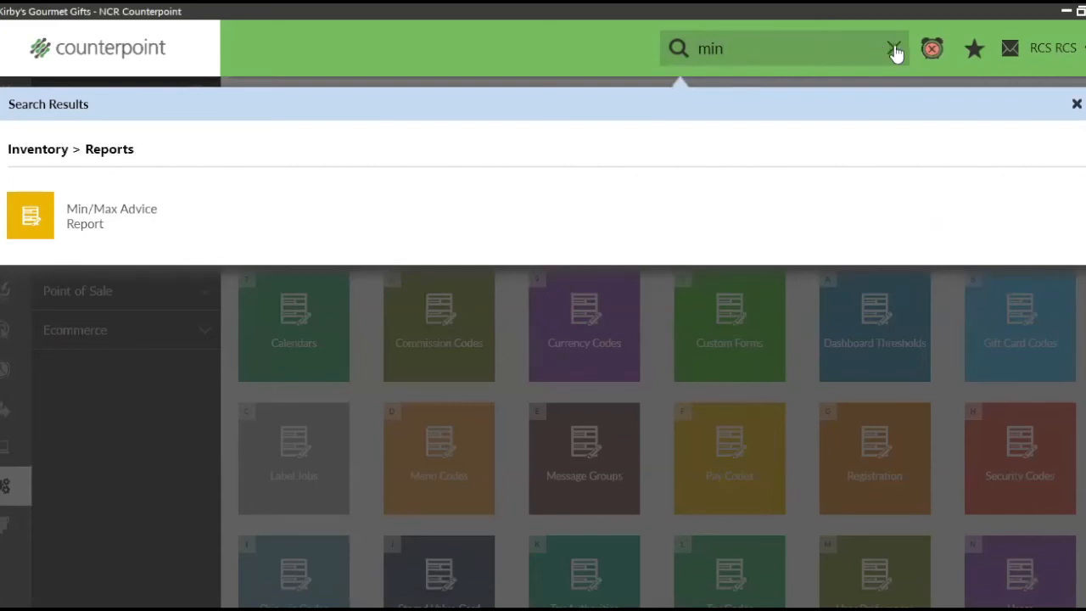
{"action": "left_click", "coordinate": [892, 49]}
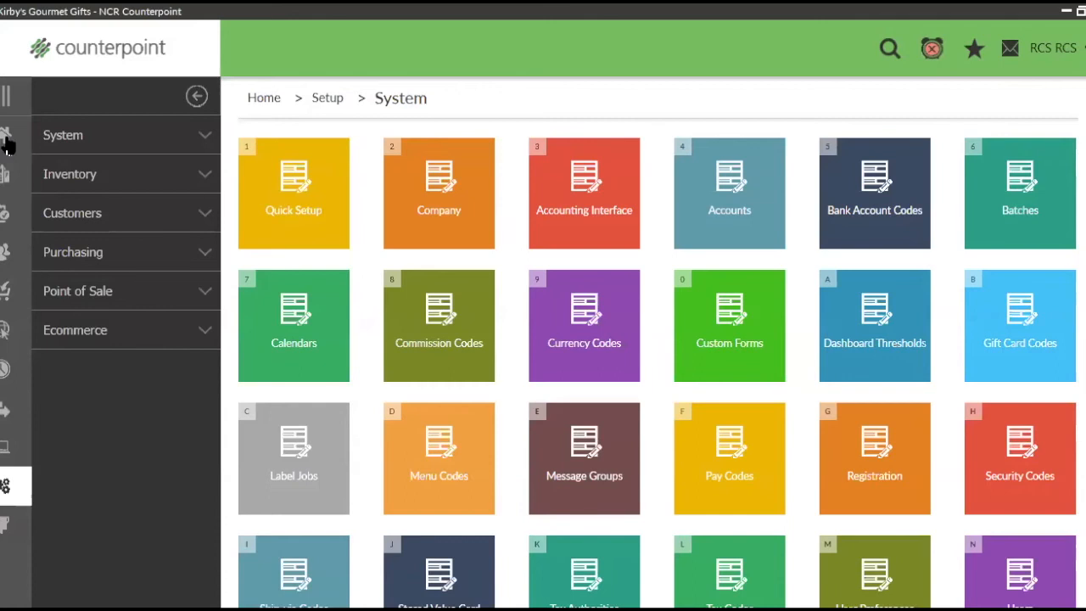
- Visit the Purchase Requests functions under Purchasing, and open Forecast in the Inventory section
{"action": "left_click", "coordinate": [5, 303]}
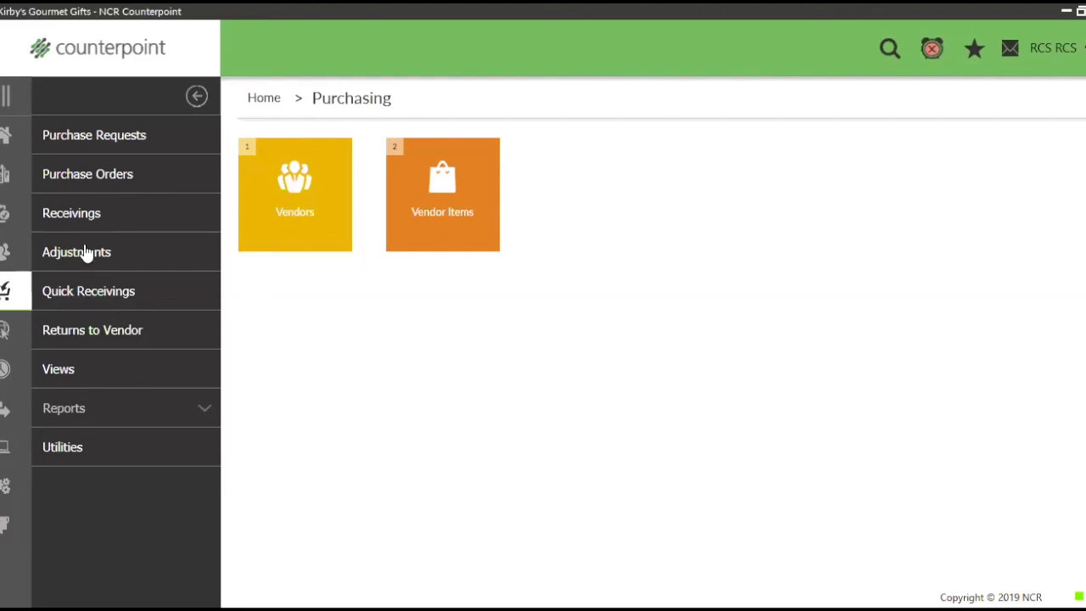
{"action": "left_click", "coordinate": [106, 141]}
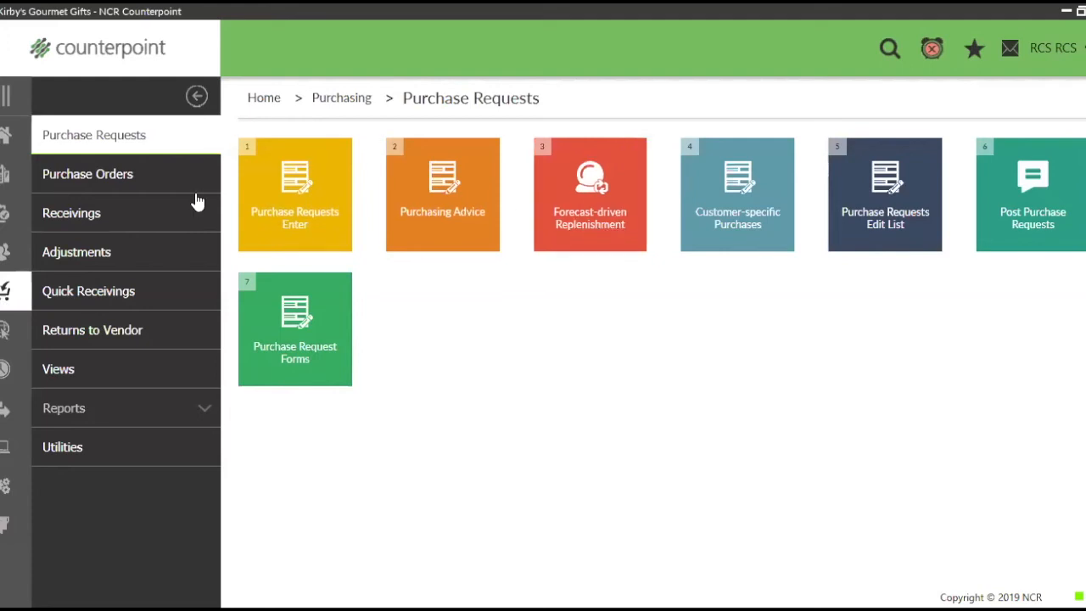
{"action": "left_click", "coordinate": [5, 213]}
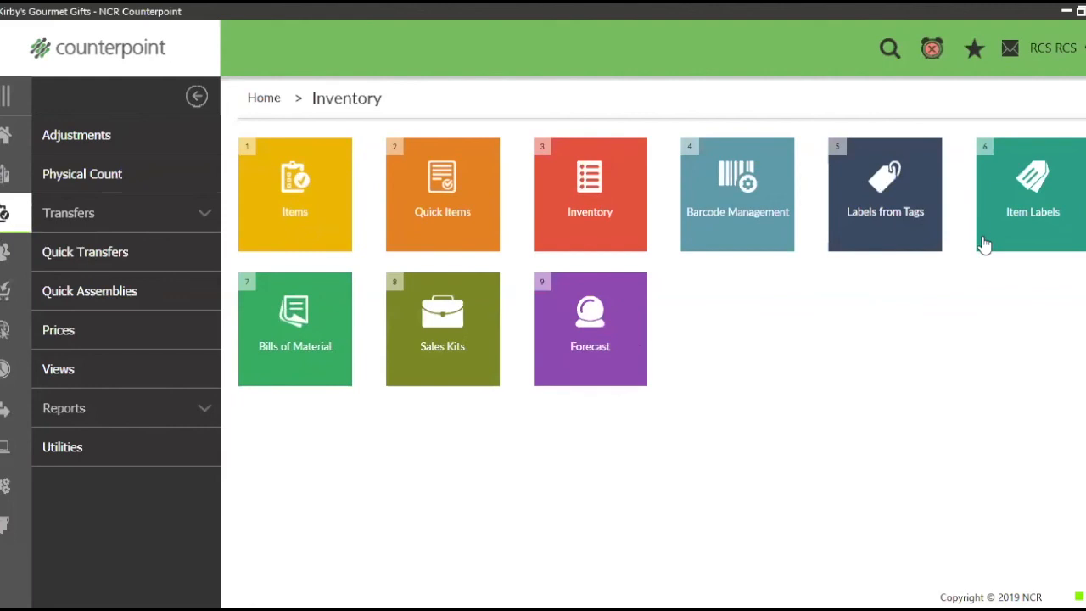
{"action": "left_click", "coordinate": [612, 365]}
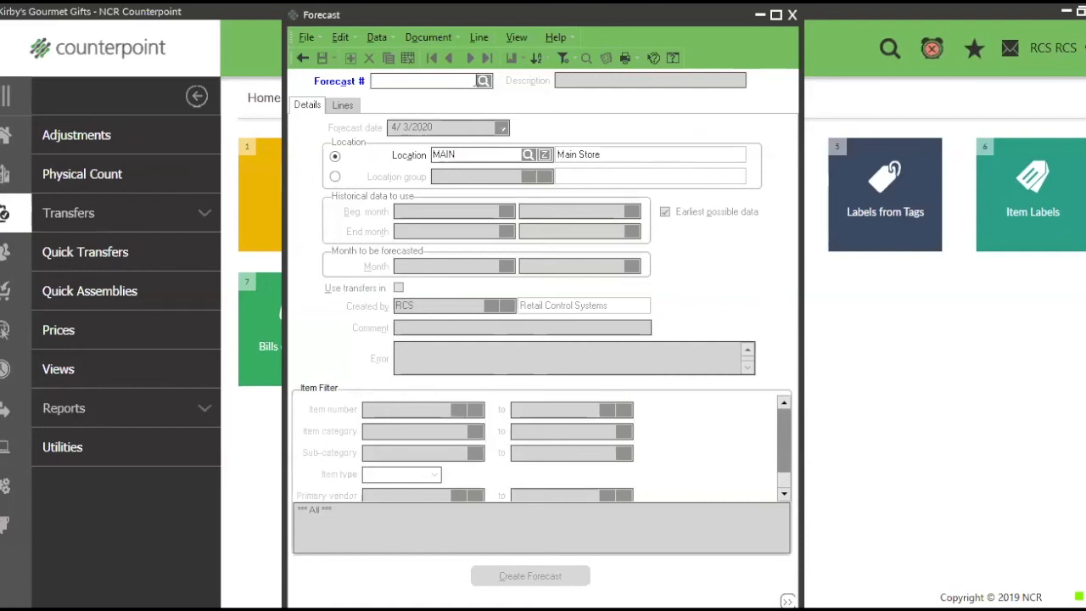
{"action": "type", "text": "TEST1"}
{"action": "key", "text": "Tab"}
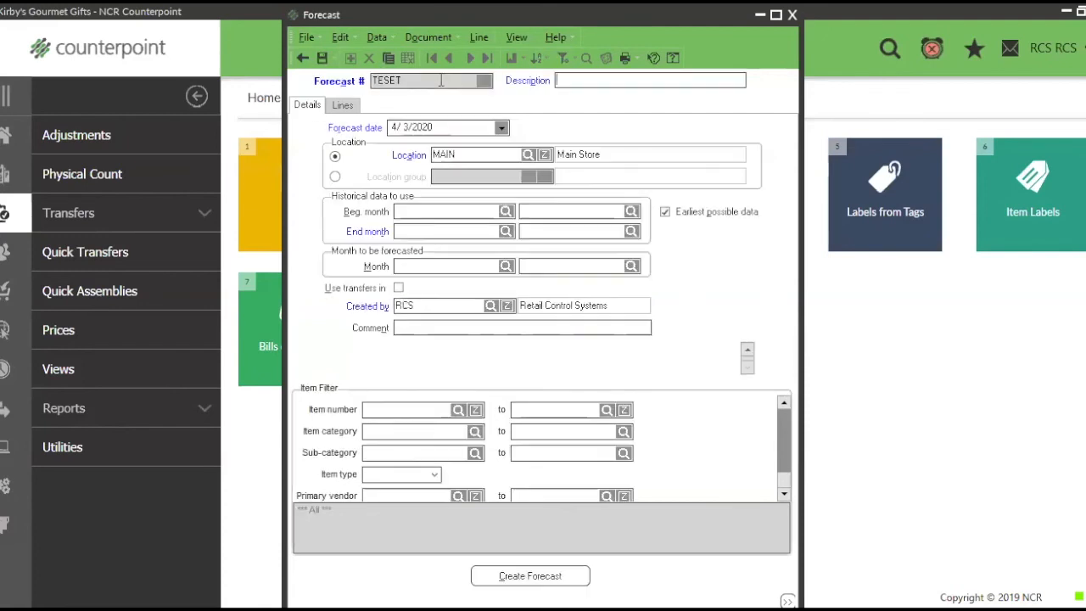
{"action": "left_click", "coordinate": [303, 59]}
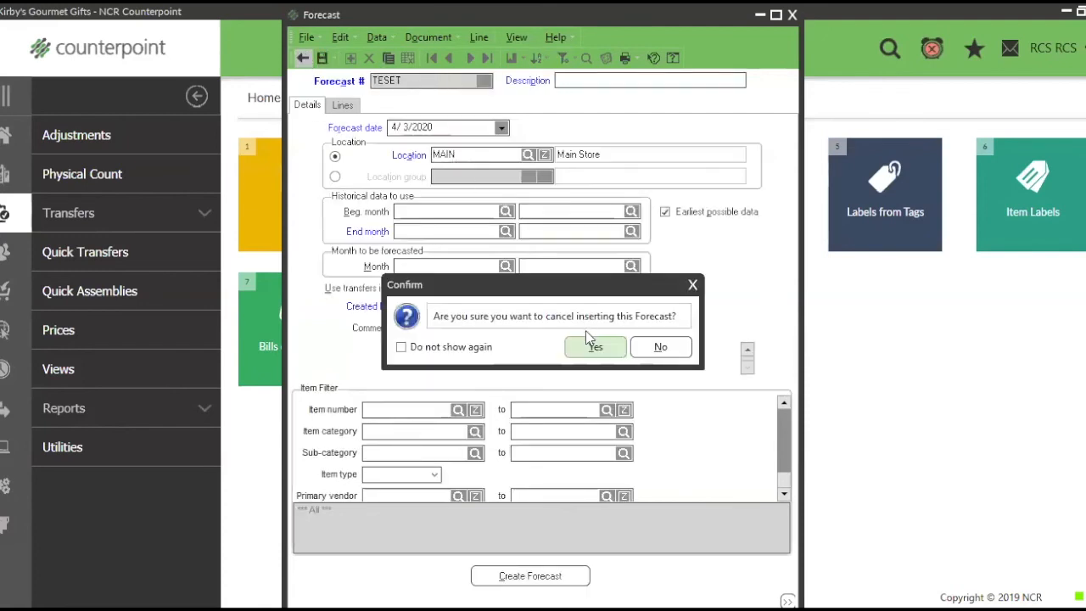
{"action": "left_click", "coordinate": [594, 355]}
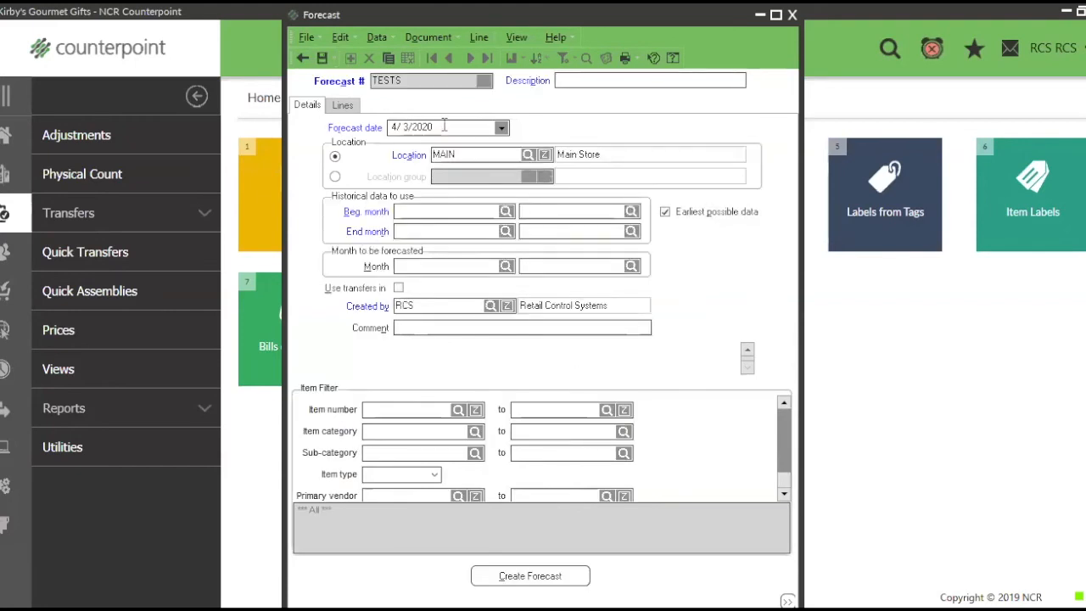
- Start forecast TESTS for the MAIN location with the description "tes"
{"action": "left_click", "coordinate": [592, 77]}
{"action": "type", "text": "teset"}
{"action": "key", "text": "BackSpace"}
{"action": "key", "text": "BackSpace"}
{"action": "left_click", "coordinate": [480, 154]}
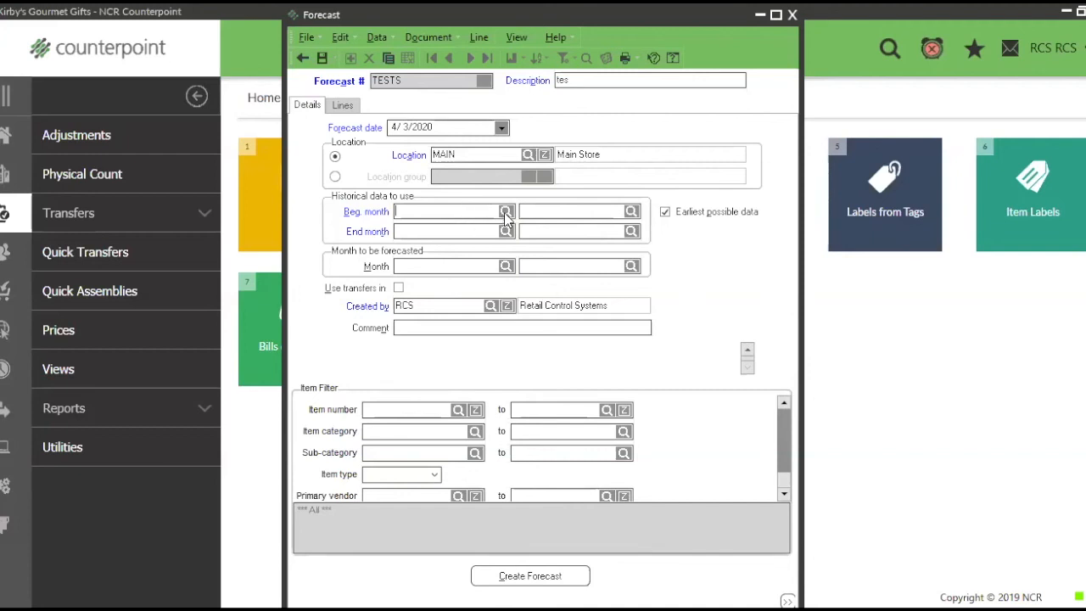
- Set the forecast's historical data range from jan 2017 to dec 2017
{"action": "type", "text": "jan"}
{"action": "key", "text": "Tab"}
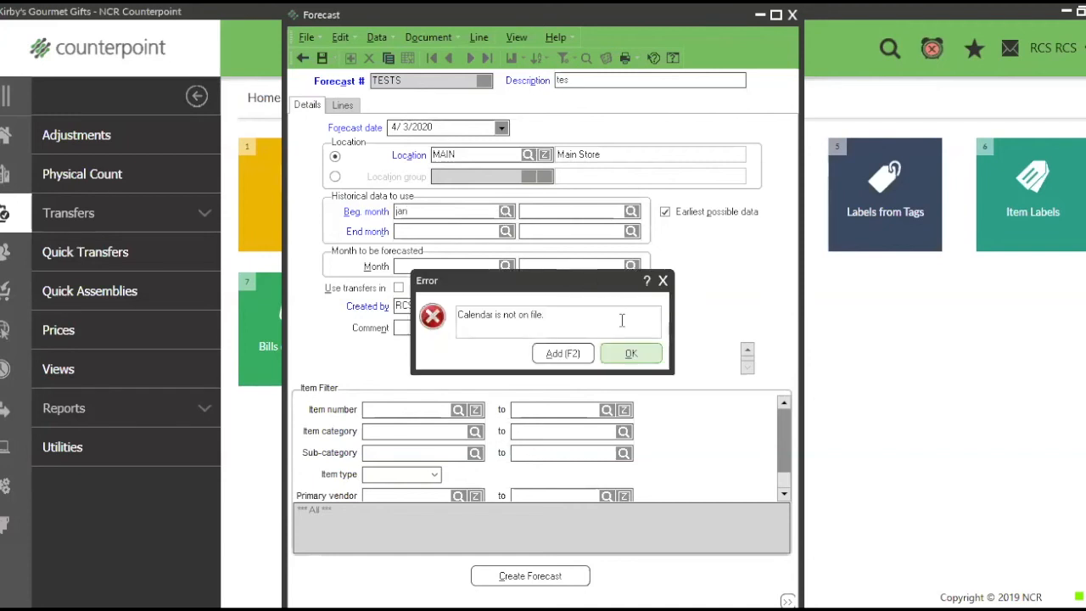
{"action": "left_click", "coordinate": [631, 354]}
{"action": "type", "text": "2017"}
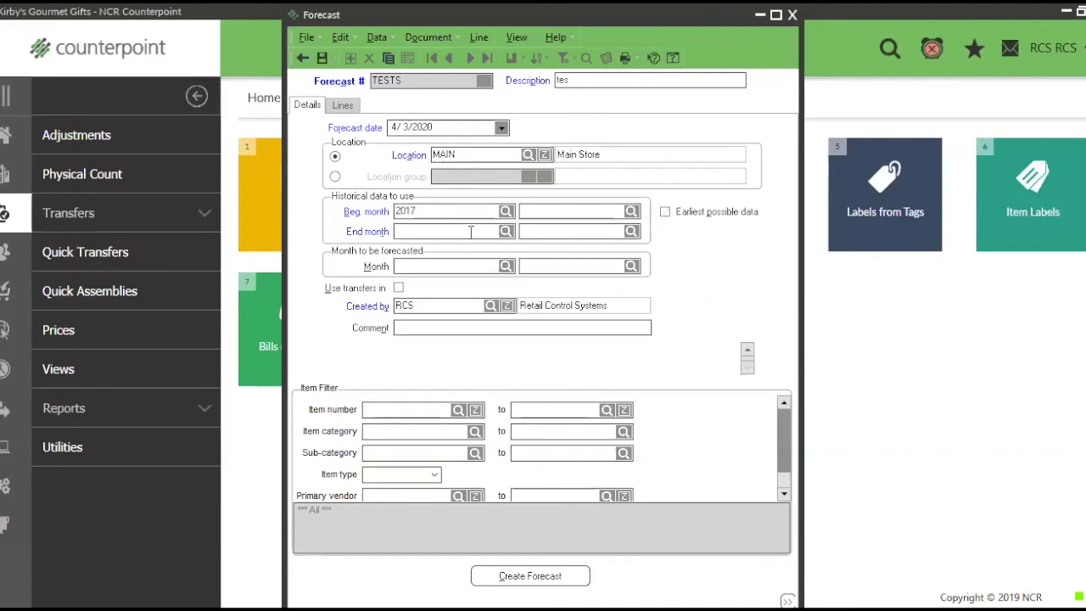
{"action": "key", "text": "Tab"}
{"action": "type", "text": "jan2017"}
{"action": "key", "text": "Tab"}
{"action": "type", "text": "dec"}
{"action": "key", "text": "Tab"}
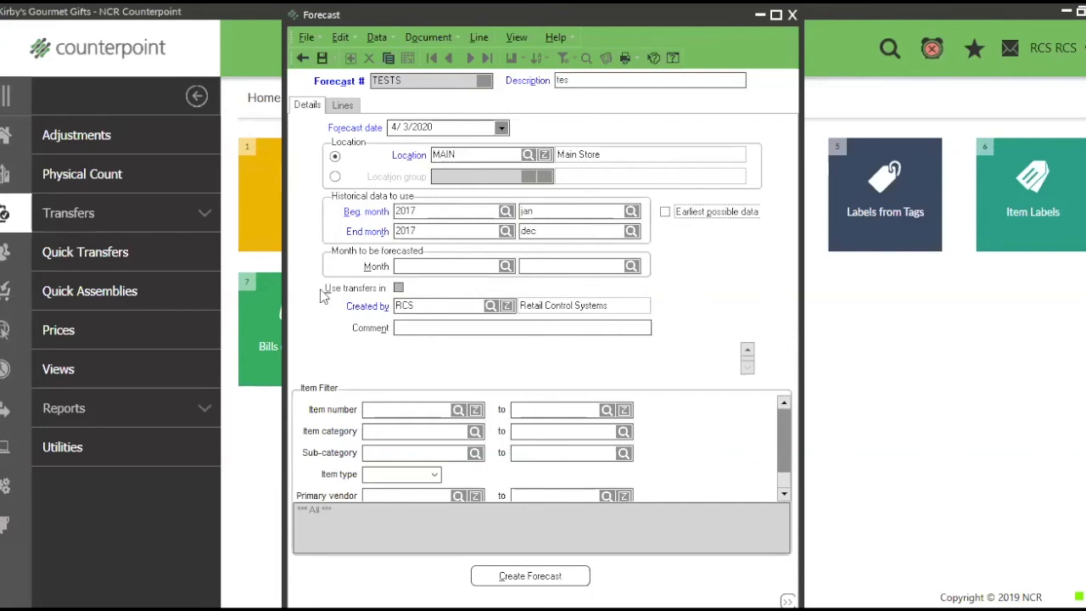
- Set the month to be forecasted to dec 2018
{"action": "left_click", "coordinate": [549, 229]}
{"action": "type", "text": "2018"}
{"action": "key", "text": "Tab"}
{"action": "type", "text": "dec"}
{"action": "key", "text": "Tab"}
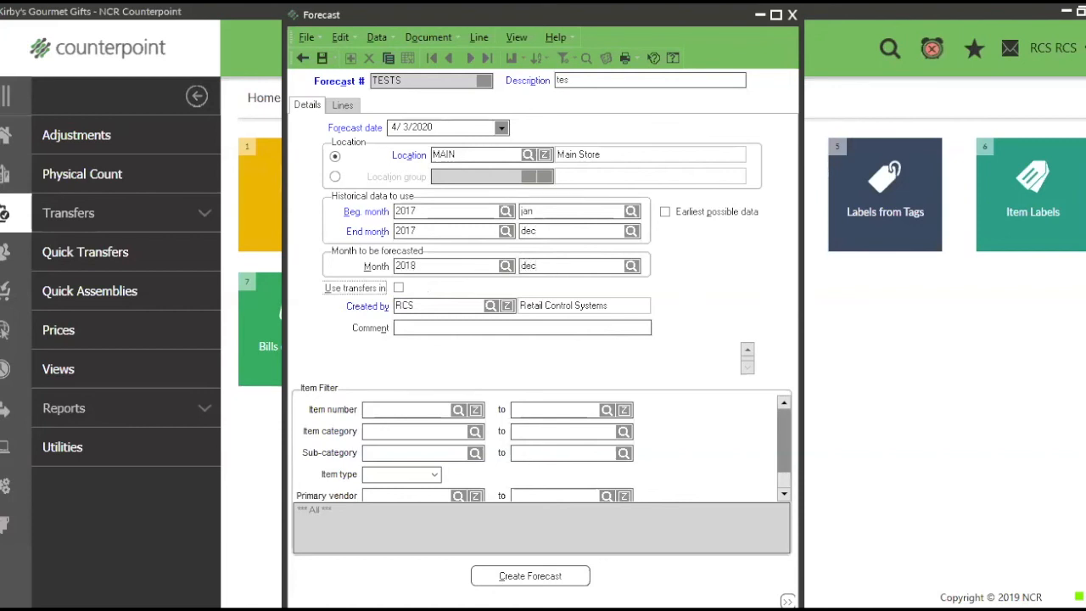
- Review the historical month fields, the item type filter choices and the forecast's line list
{"action": "left_click", "coordinate": [548, 211]}
{"action": "left_click", "coordinate": [547, 230]}
{"action": "left_click", "coordinate": [388, 477]}
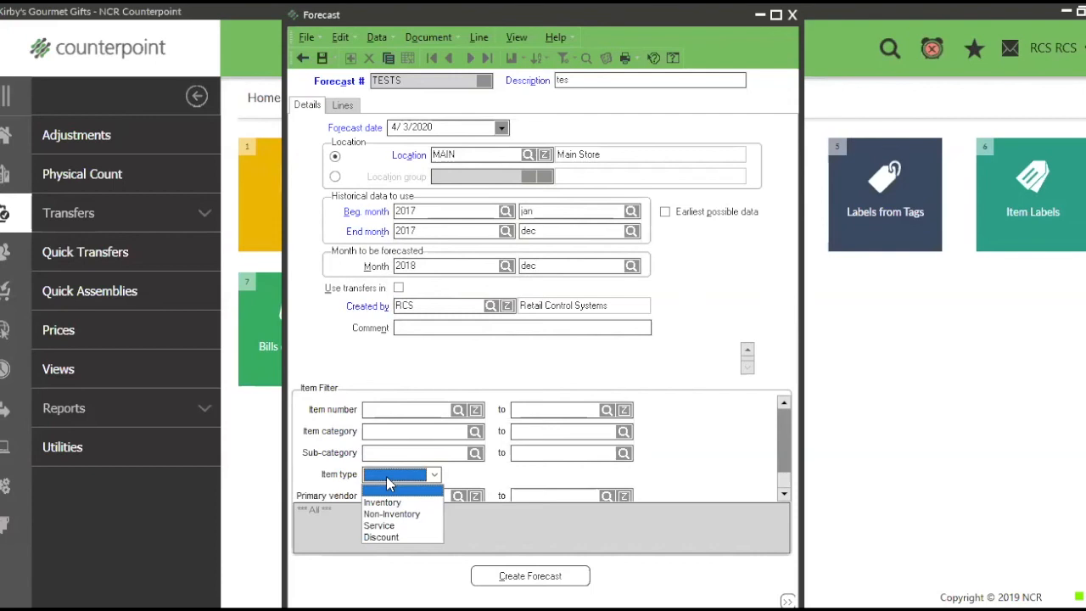
{"action": "left_click", "coordinate": [387, 478]}
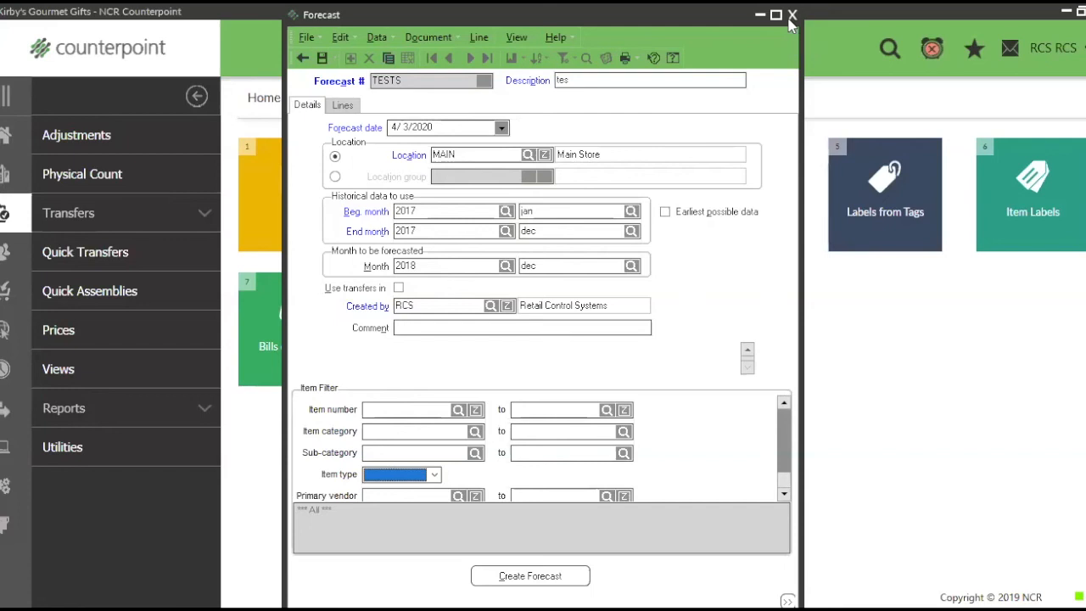
{"action": "left_click", "coordinate": [343, 105]}
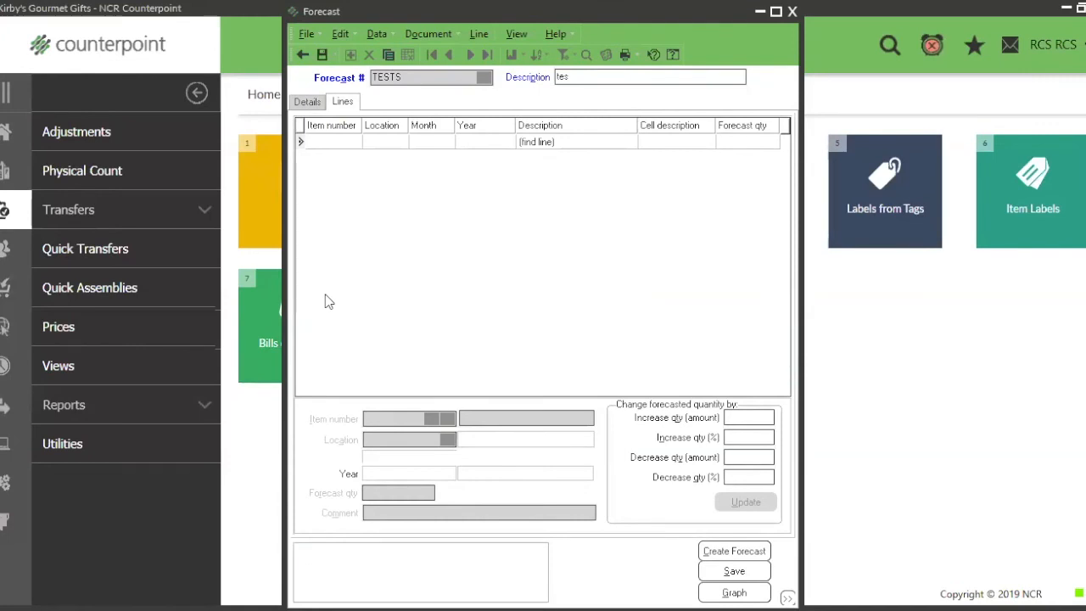
{"action": "left_click", "coordinate": [328, 302]}
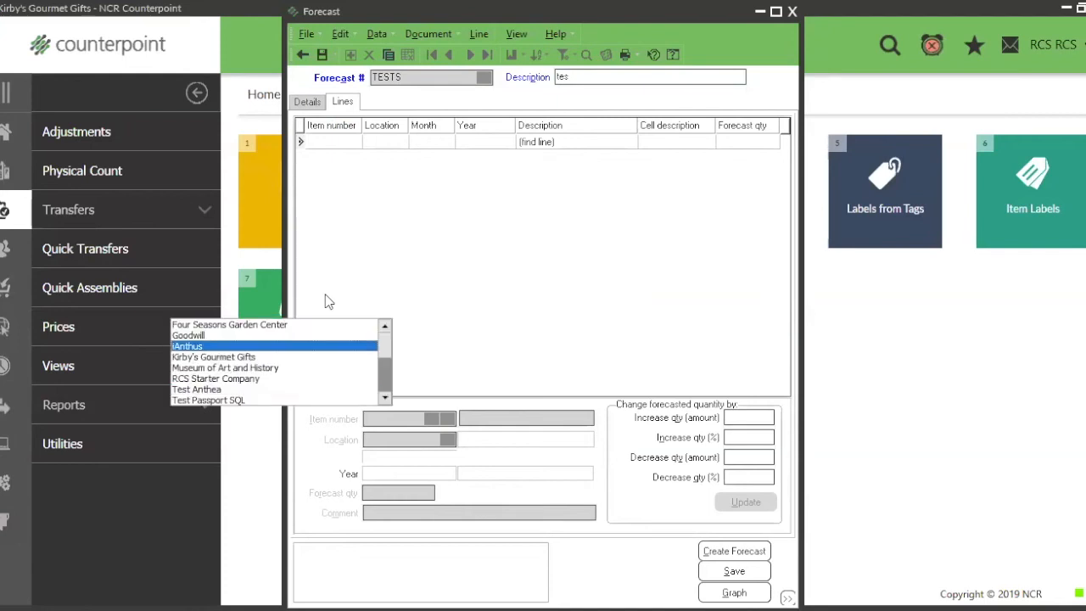
- Switch to the Counterpoint sign-in and log in to the Bluff City Golf 856 company
{"action": "scroll", "coordinate": [328, 336], "scroll_direction": "up", "scroll_amount": 2}
{"action": "key", "text": "Down"}
{"action": "key", "text": "Return"}
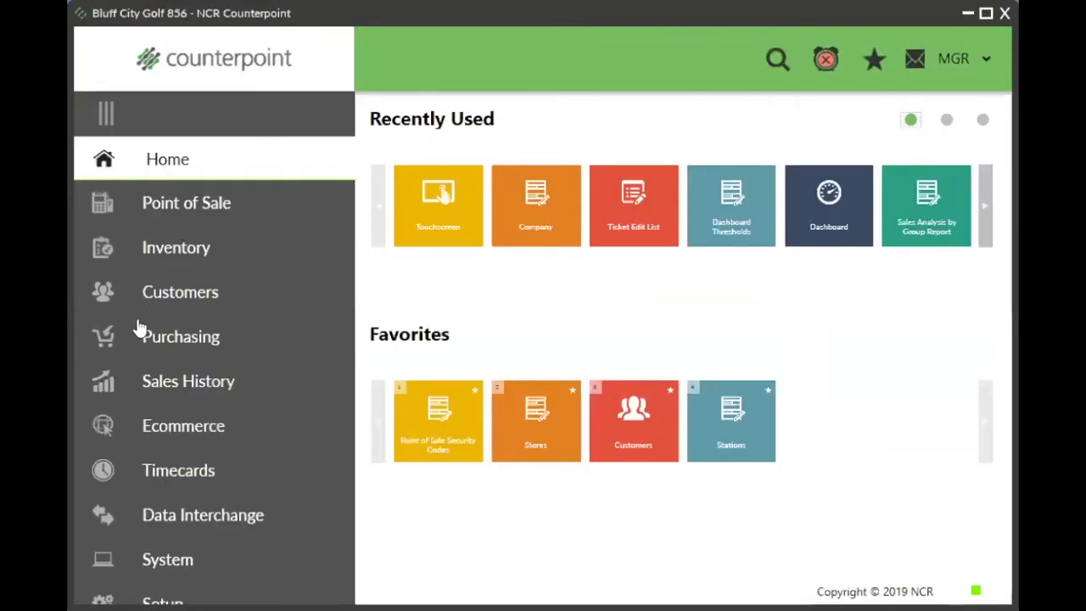
- Open the inventory forecasts of Bluff City Golf 856 and load the SAMPLE forecast
{"action": "left_click", "coordinate": [160, 247]}
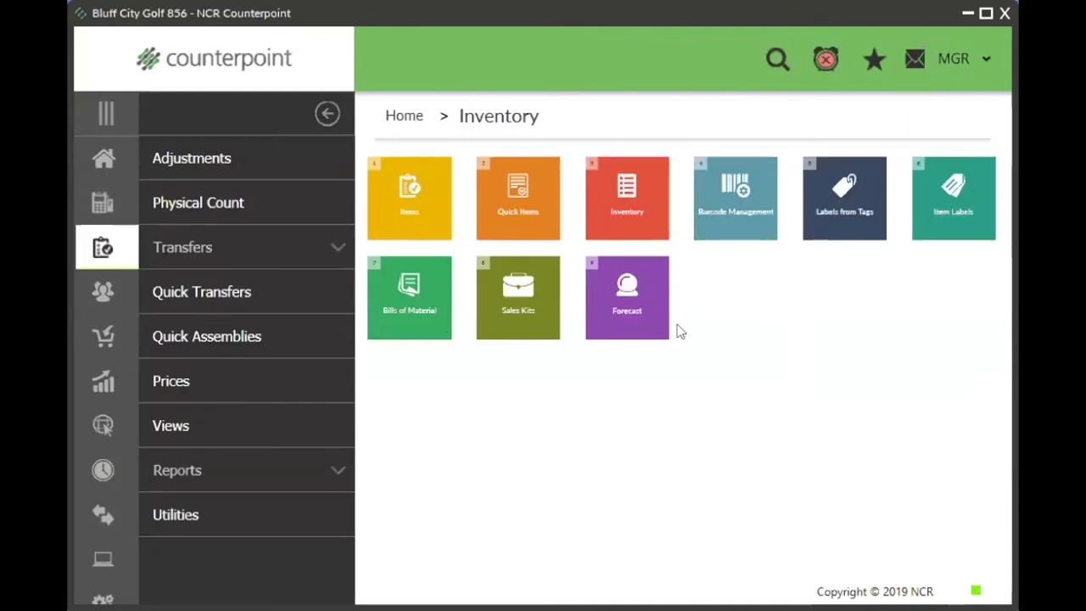
{"action": "left_click", "coordinate": [604, 322]}
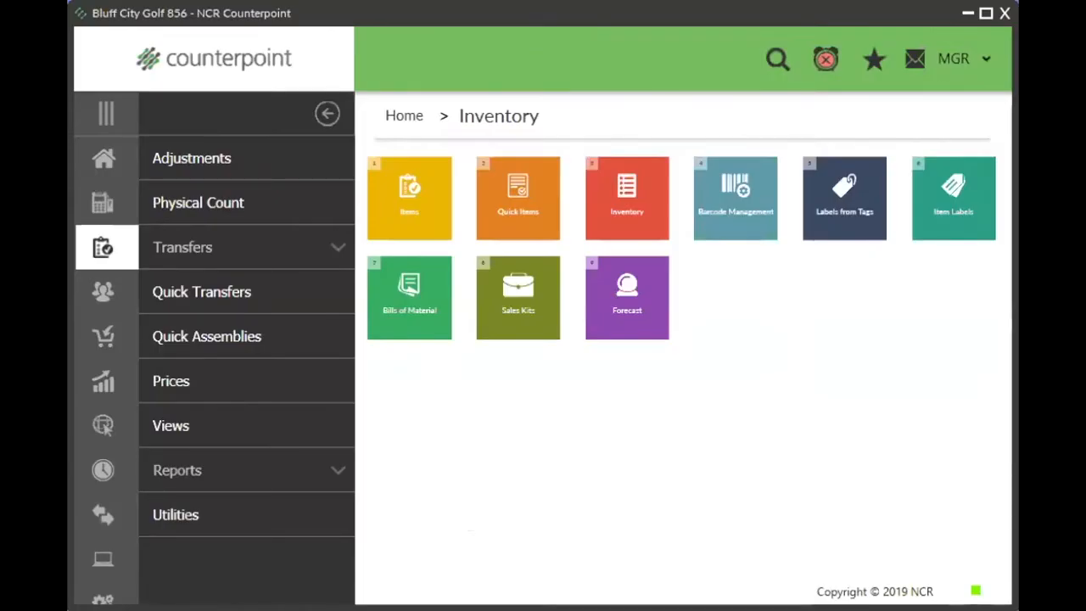
{"action": "left_click", "coordinate": [628, 303]}
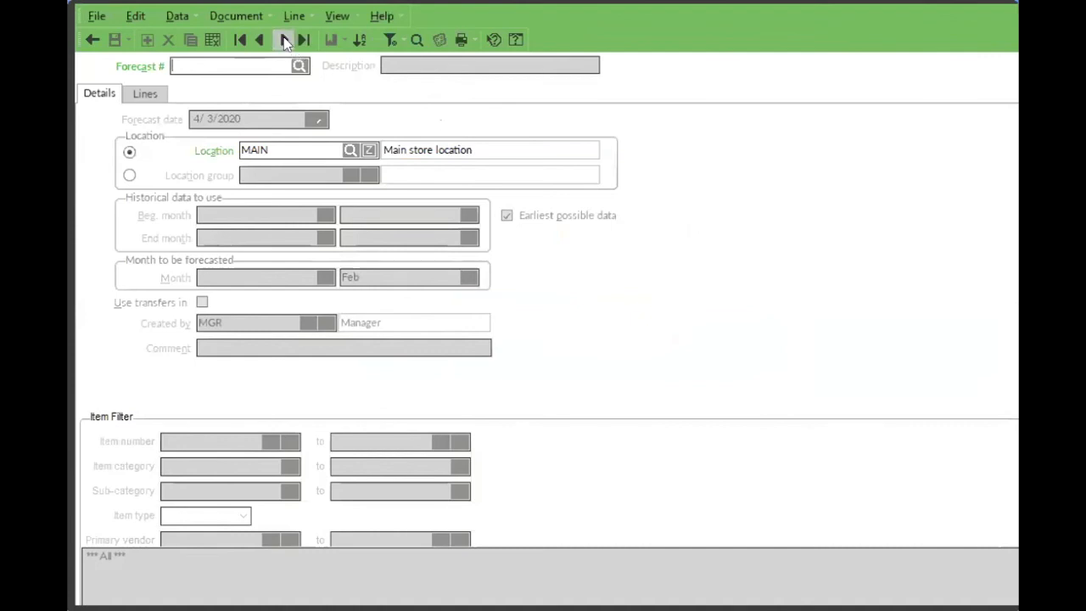
{"action": "left_click", "coordinate": [285, 41]}
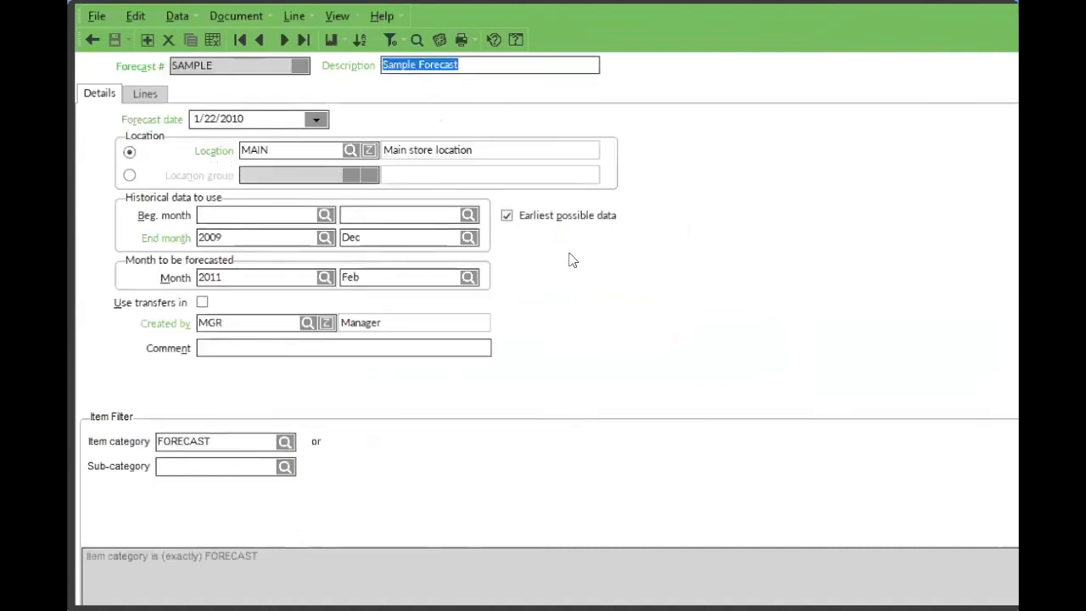
- Review the SAMPLE forecast's historical end month, forecasted month, item category filter and the forecast quantities on its lines
{"action": "left_click", "coordinate": [363, 237]}
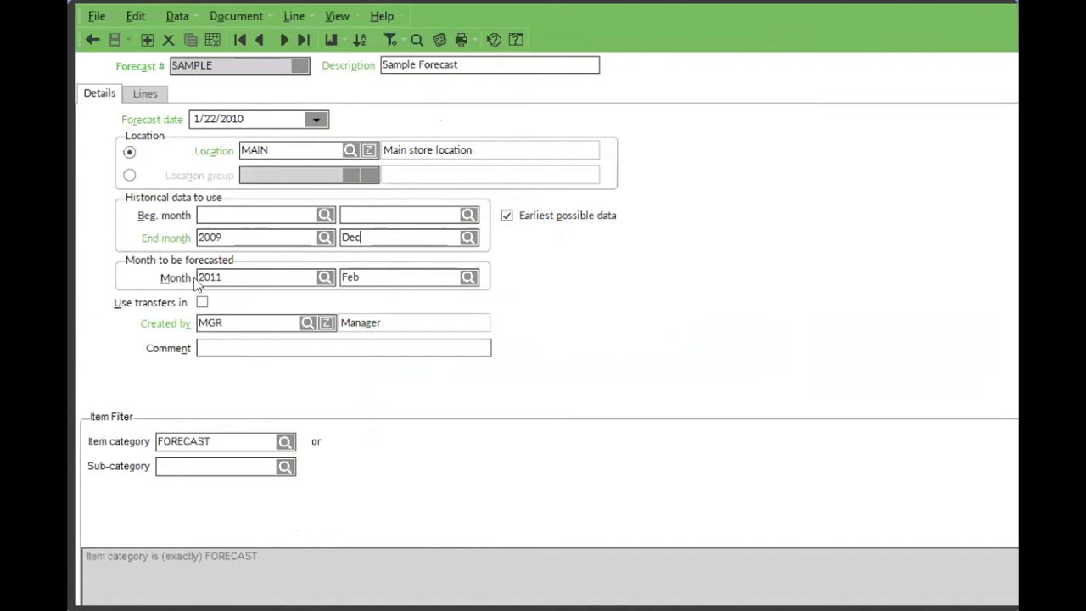
{"action": "left_click", "coordinate": [380, 276]}
{"action": "left_click", "coordinate": [230, 435]}
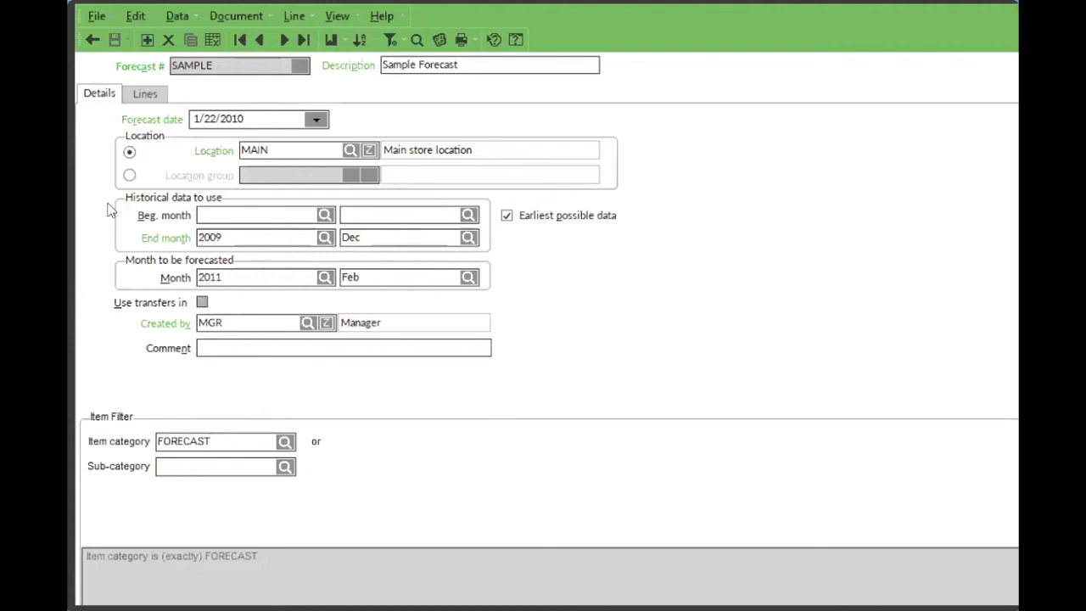
{"action": "left_click", "coordinate": [144, 93]}
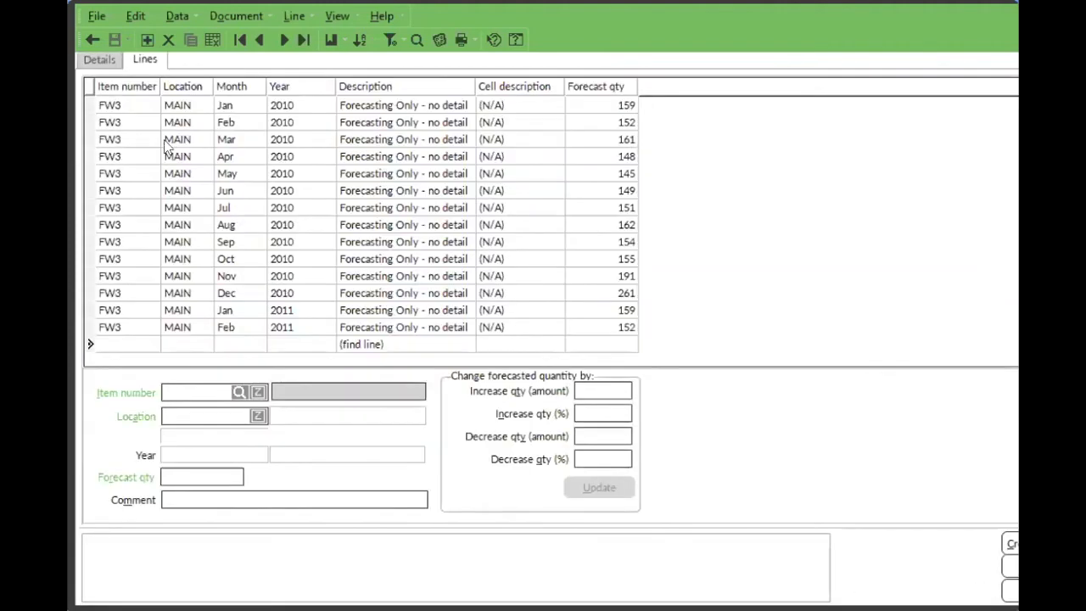
{"action": "left_click", "coordinate": [167, 140]}
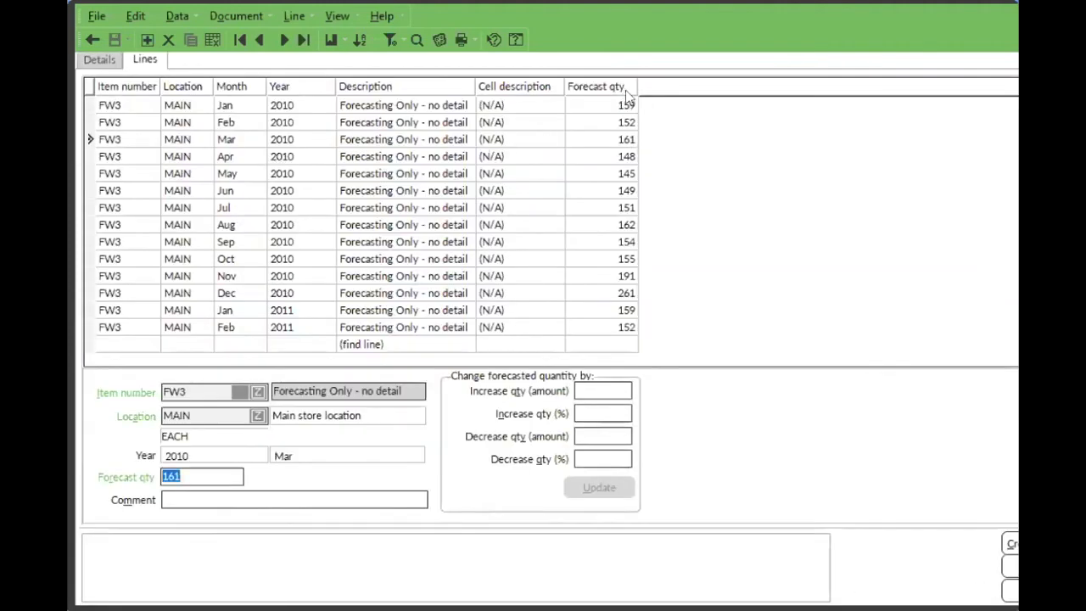
{"action": "left_click", "coordinate": [631, 157]}
- Graph the SAMPLE forecast, widen the forecasted items window and apply the default column widths to its grid
{"action": "left_click", "coordinate": [1009, 591]}
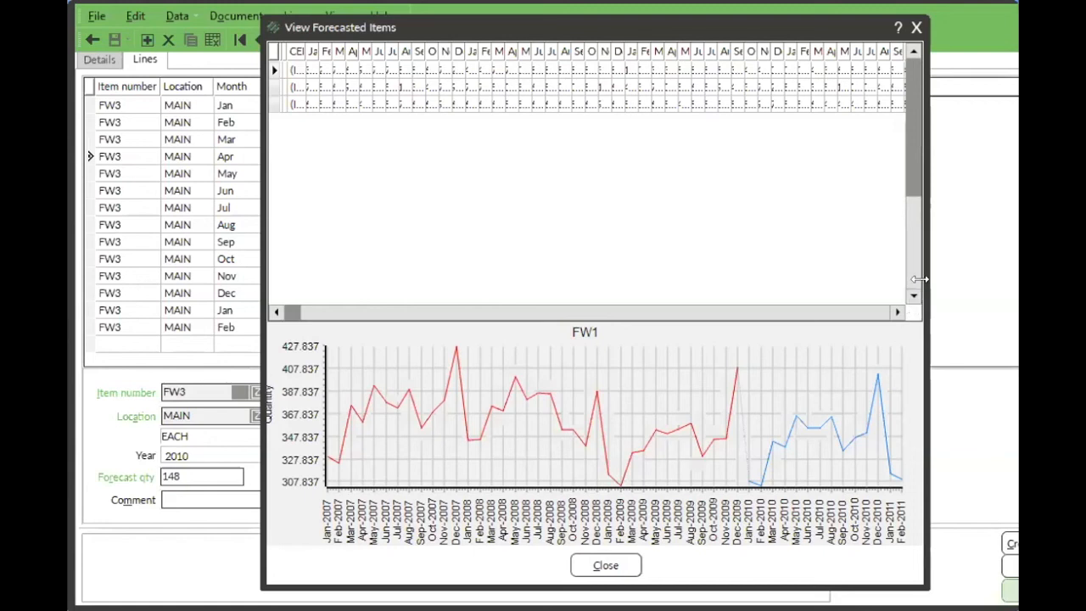
{"action": "left_click_drag", "start_coordinate": [920, 278], "coordinate": [980, 279]}
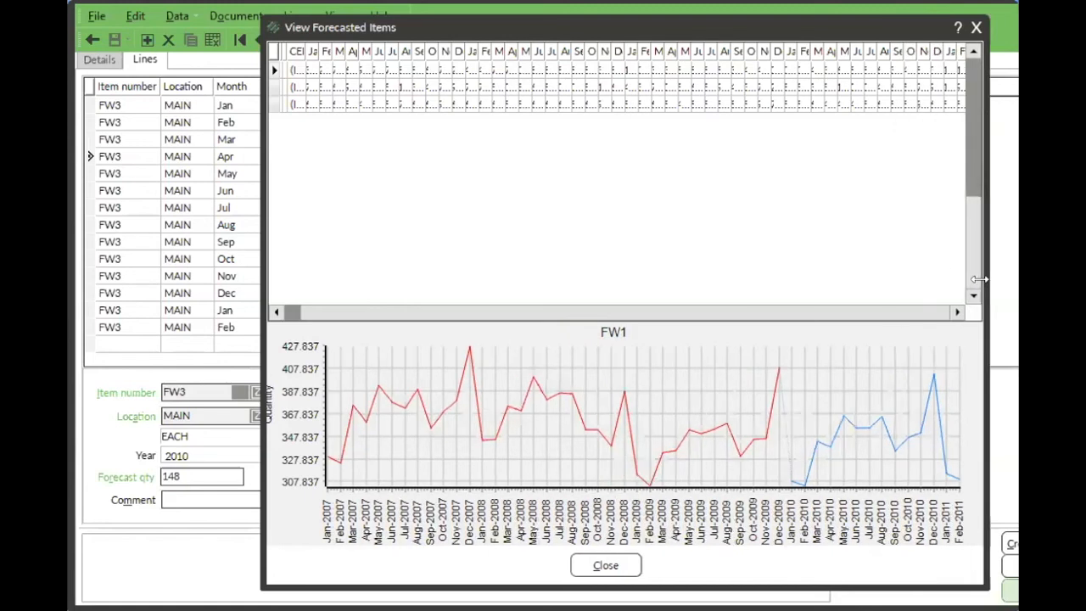
{"action": "right_click", "coordinate": [618, 57]}
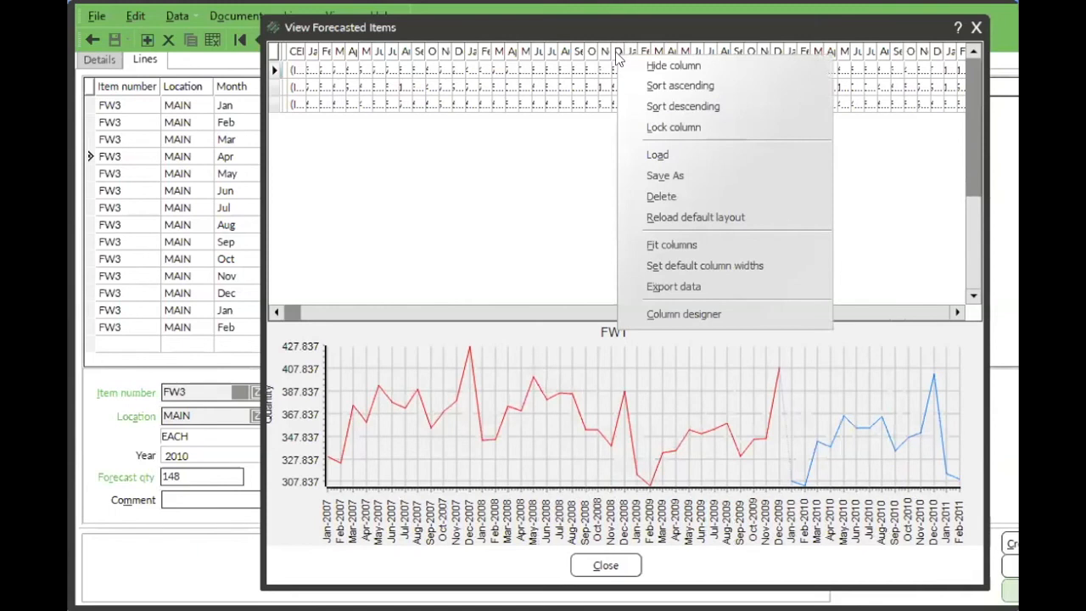
{"action": "left_click", "coordinate": [650, 264]}
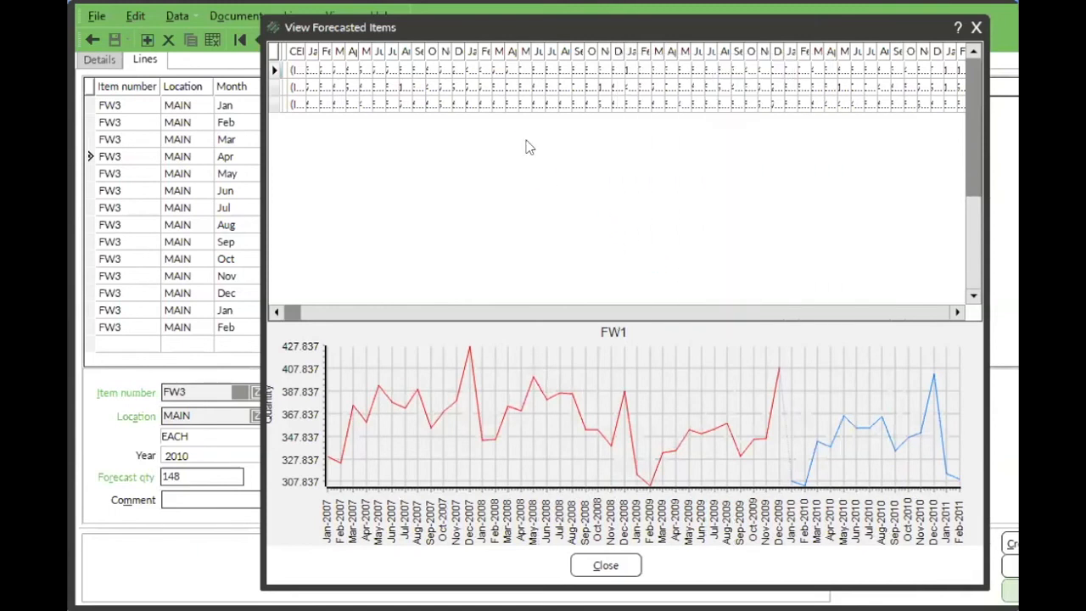
- Compare the historical and forecast graphs of items FW1, FW2 and FW3, and close the forecasted items view
{"action": "left_click", "coordinate": [308, 87]}
{"action": "left_click", "coordinate": [311, 102]}
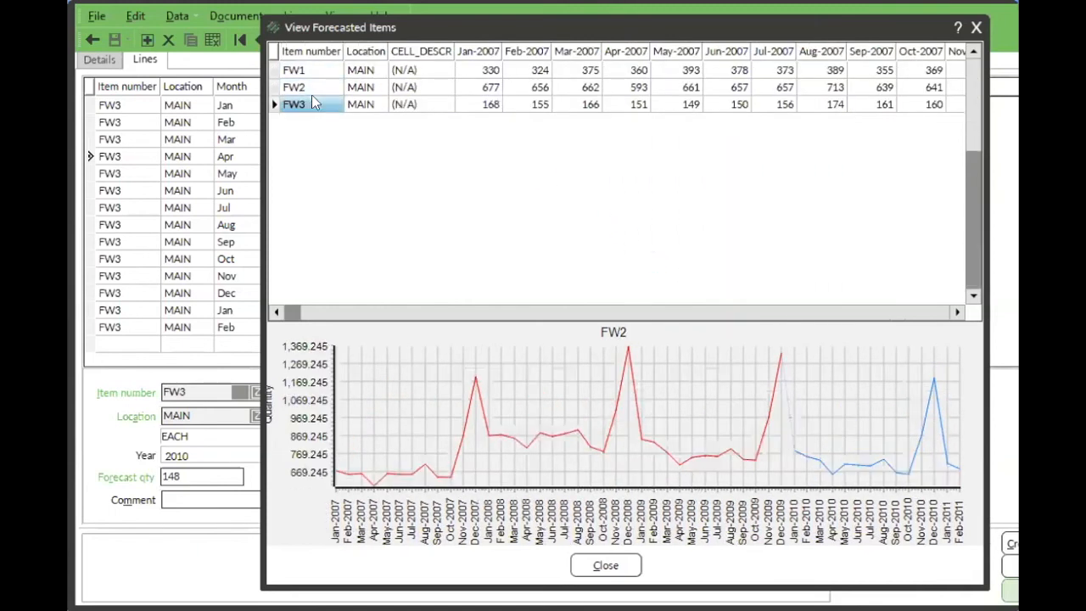
{"action": "left_click", "coordinate": [313, 70]}
{"action": "left_click", "coordinate": [319, 85]}
{"action": "left_click", "coordinate": [320, 105]}
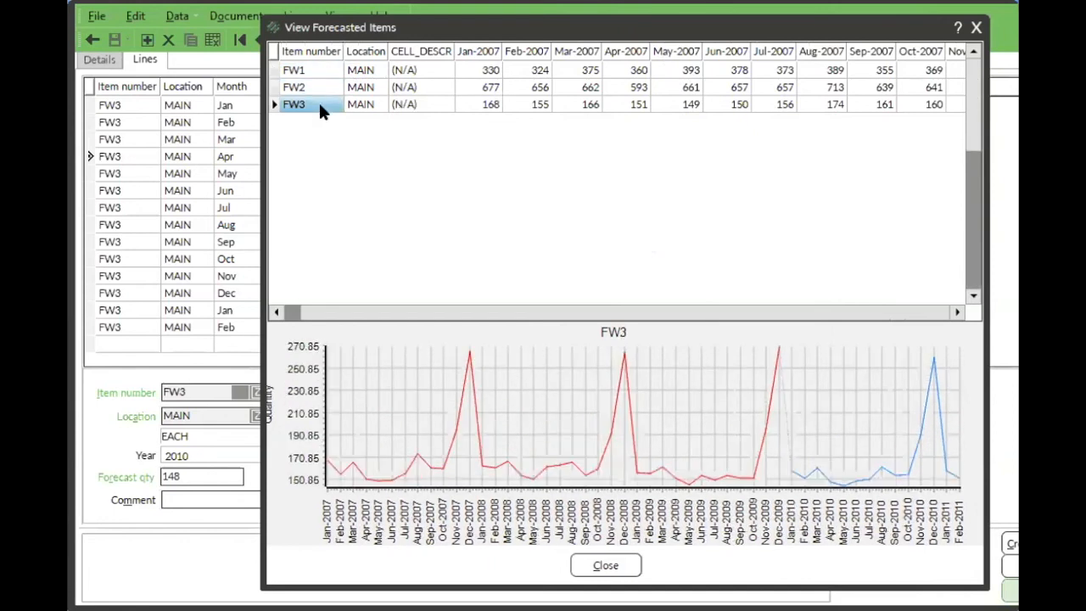
{"action": "left_click", "coordinate": [421, 71]}
{"action": "left_click", "coordinate": [422, 88]}
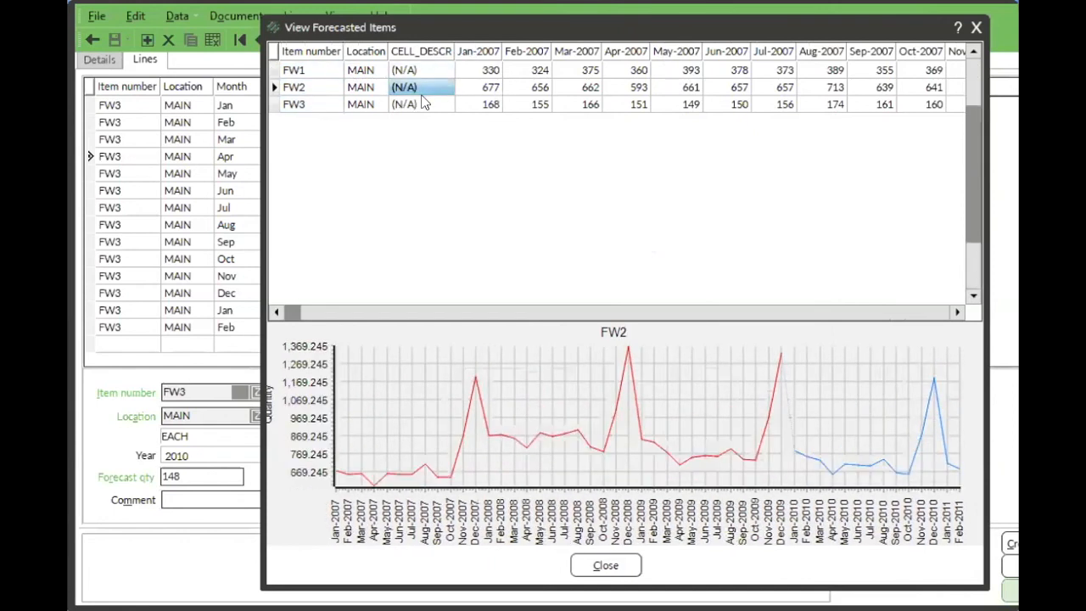
{"action": "left_click", "coordinate": [424, 102]}
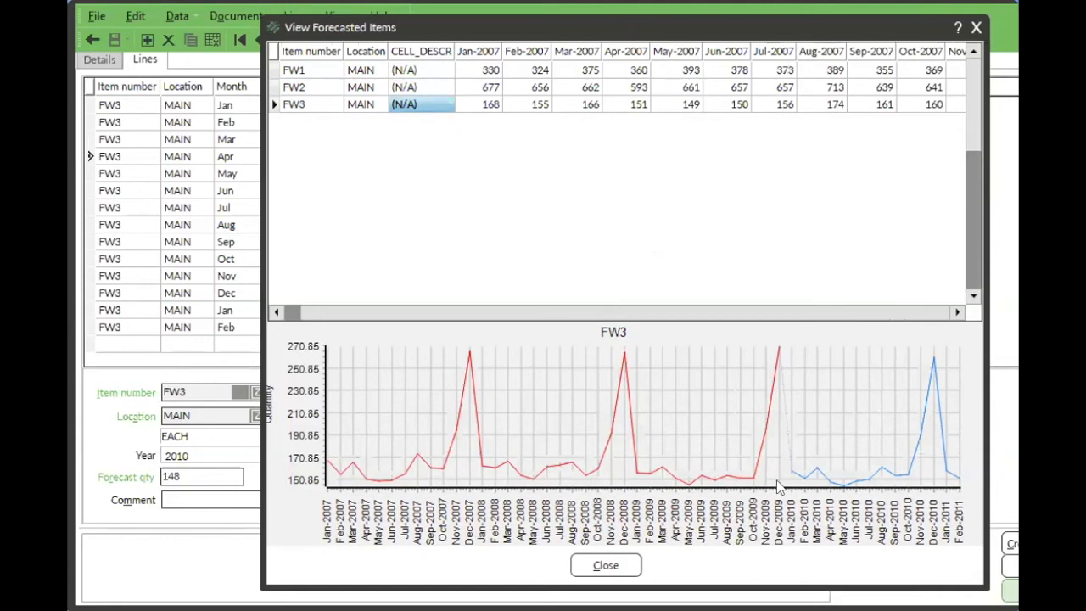
{"action": "left_click", "coordinate": [977, 29]}
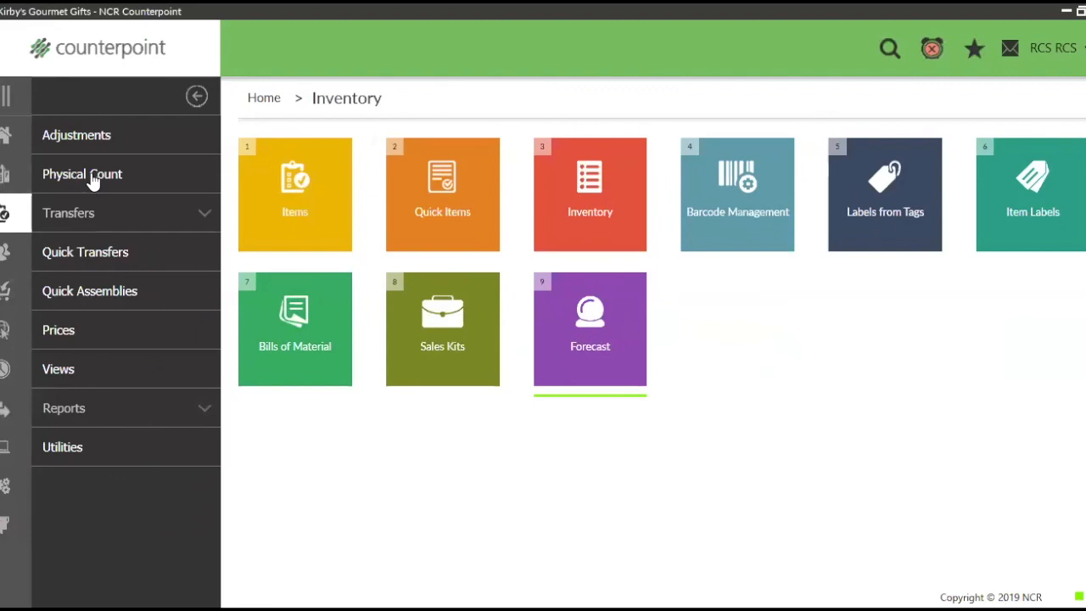
- In Kirby's Gourmet Gifts, examine the Forecast-driven Replenishment wizard's Min/Max step and its season month choice, and close the wizard
{"action": "left_click", "coordinate": [19, 290]}
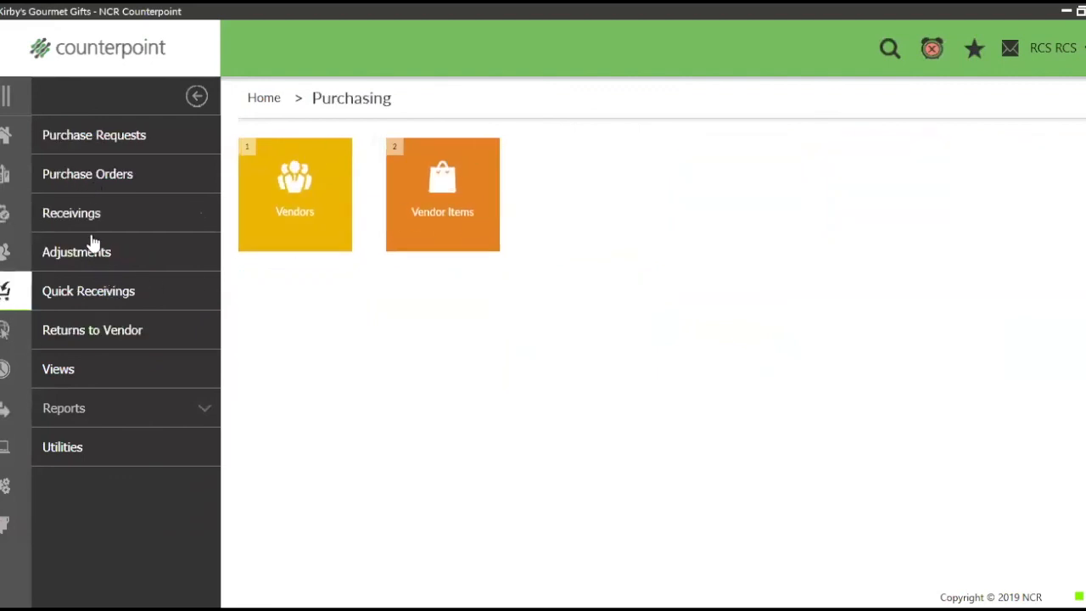
{"action": "left_click", "coordinate": [121, 151]}
{"action": "left_click", "coordinate": [596, 233]}
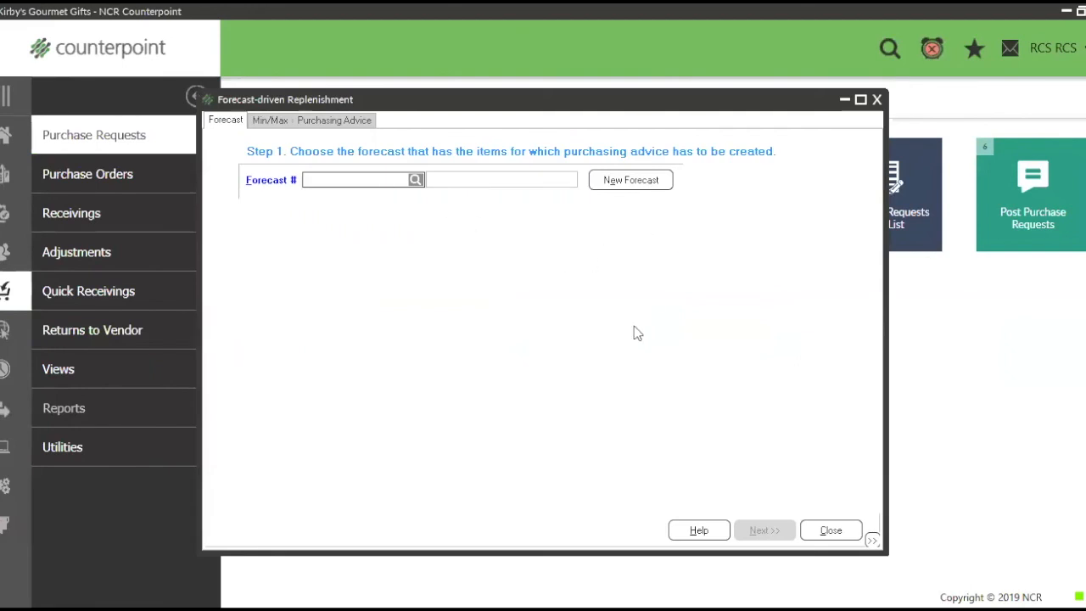
{"action": "left_click", "coordinate": [273, 121]}
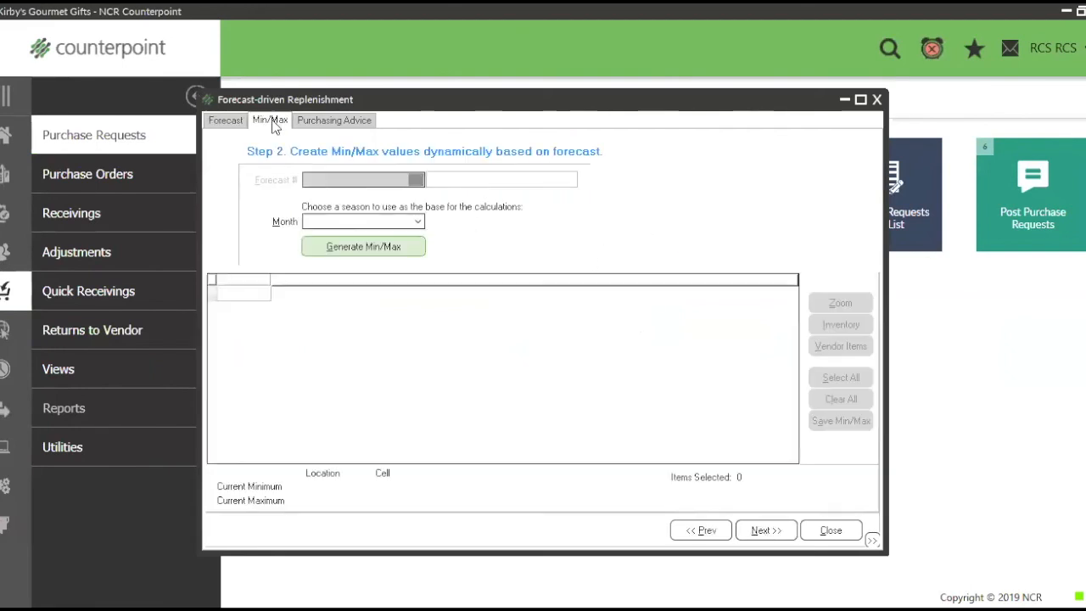
{"action": "left_click", "coordinate": [347, 222]}
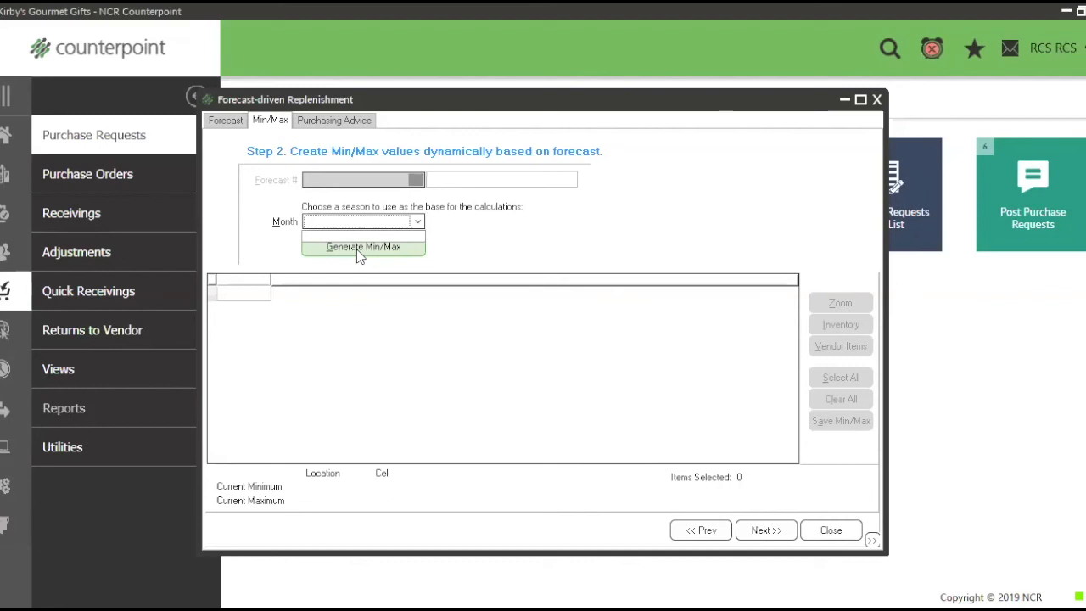
{"action": "left_click", "coordinate": [824, 532]}
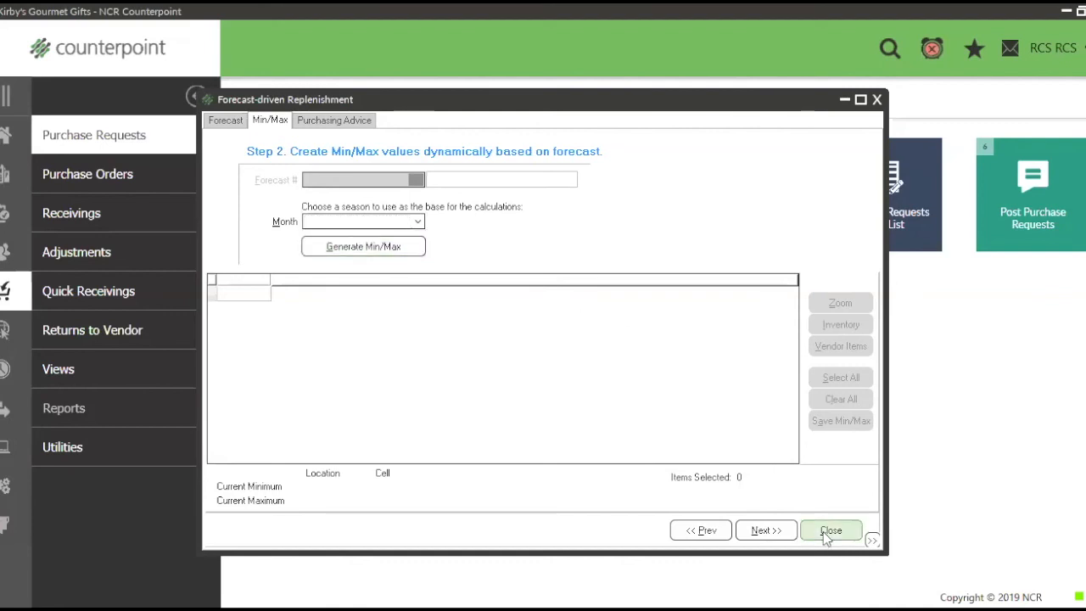
{"action": "left_click", "coordinate": [829, 532]}
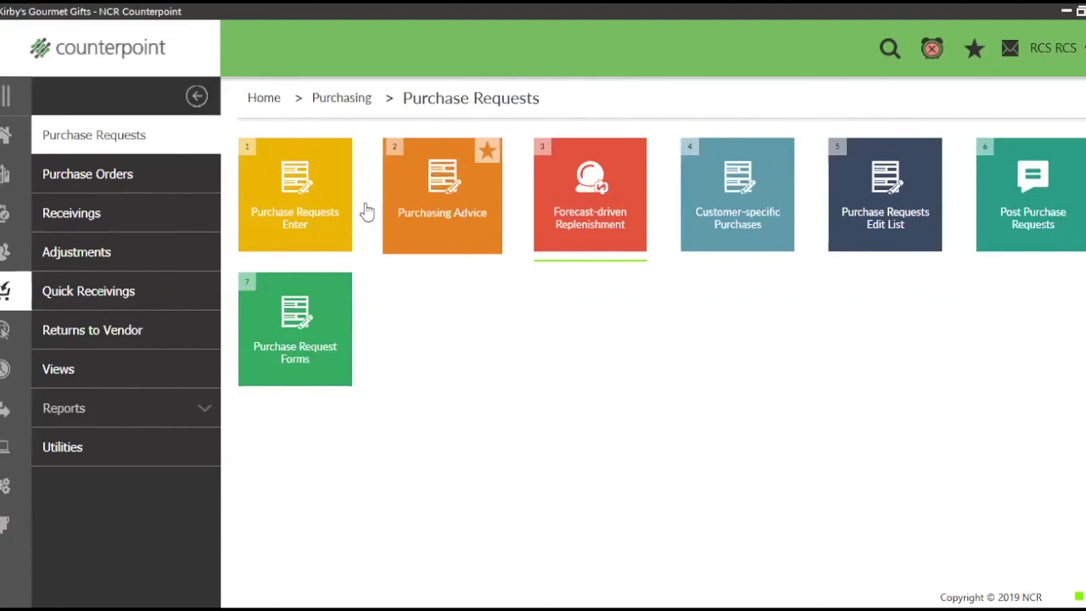
- Check the transfer settings in the Inventory Control setup and close it without changes
{"action": "left_click", "coordinate": [98, 215]}
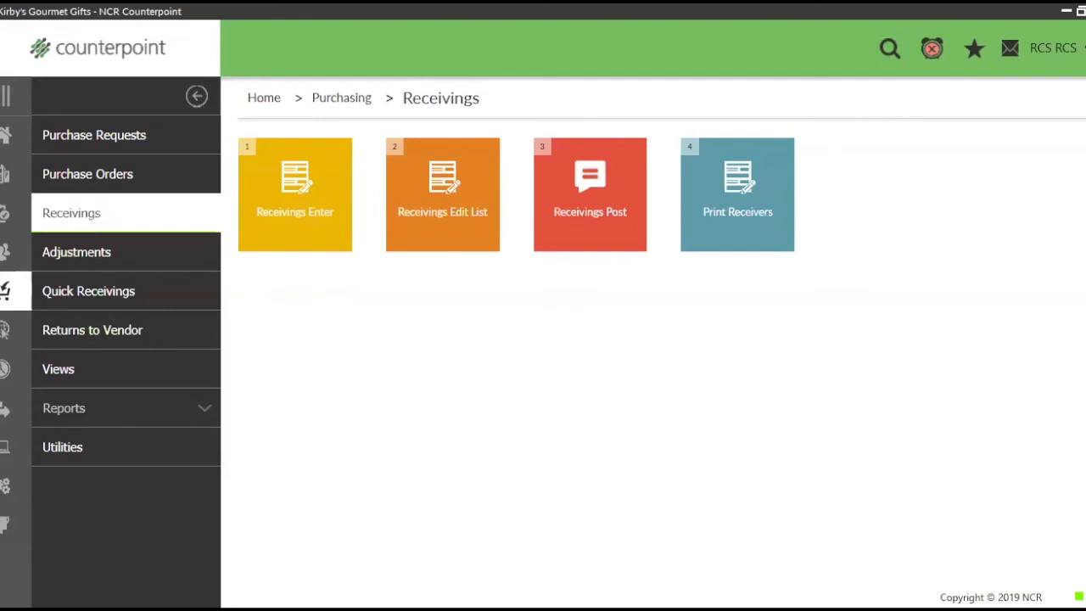
{"action": "left_click", "coordinate": [6, 484]}
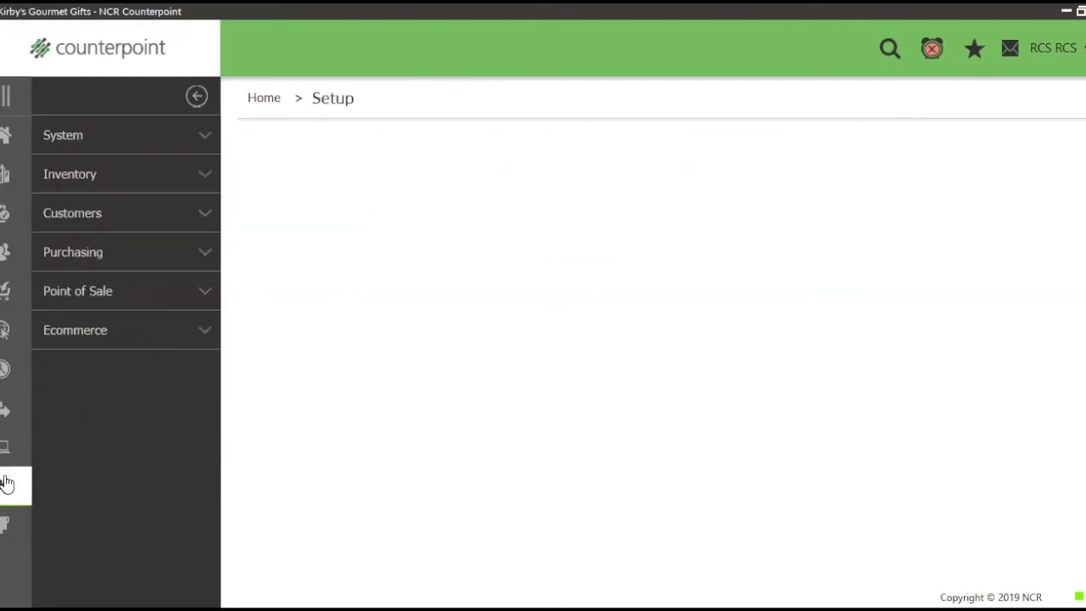
{"action": "left_click", "coordinate": [107, 178]}
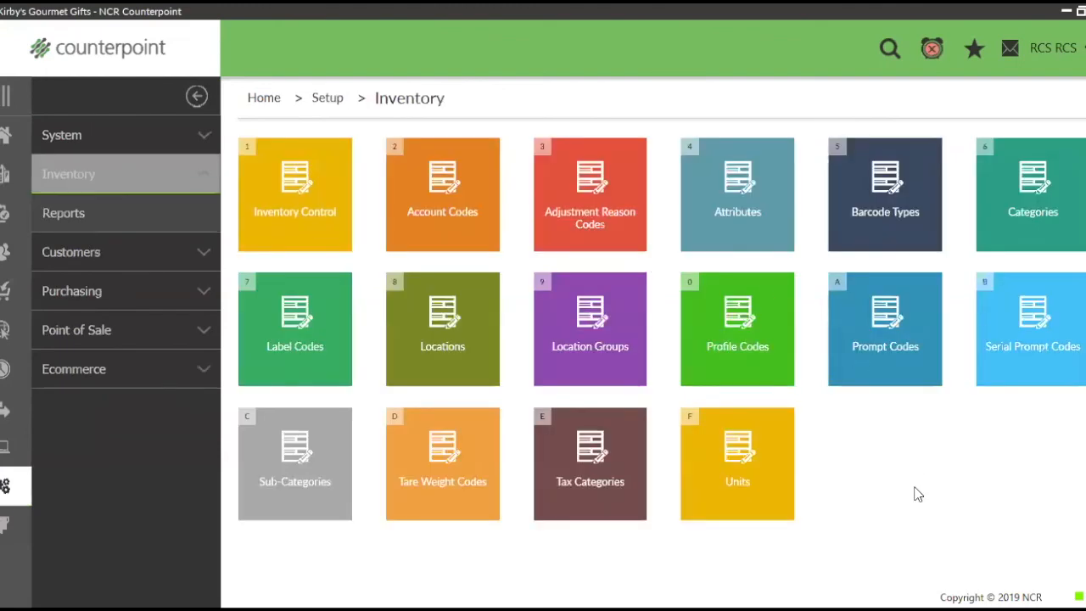
{"action": "left_click", "coordinate": [304, 209]}
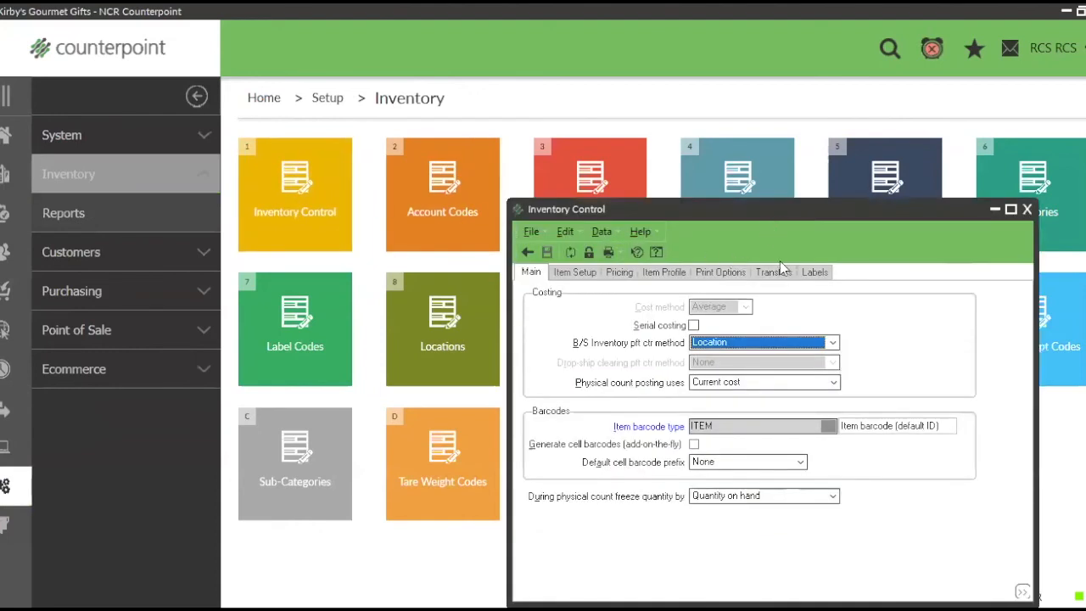
{"action": "left_click", "coordinate": [774, 271]}
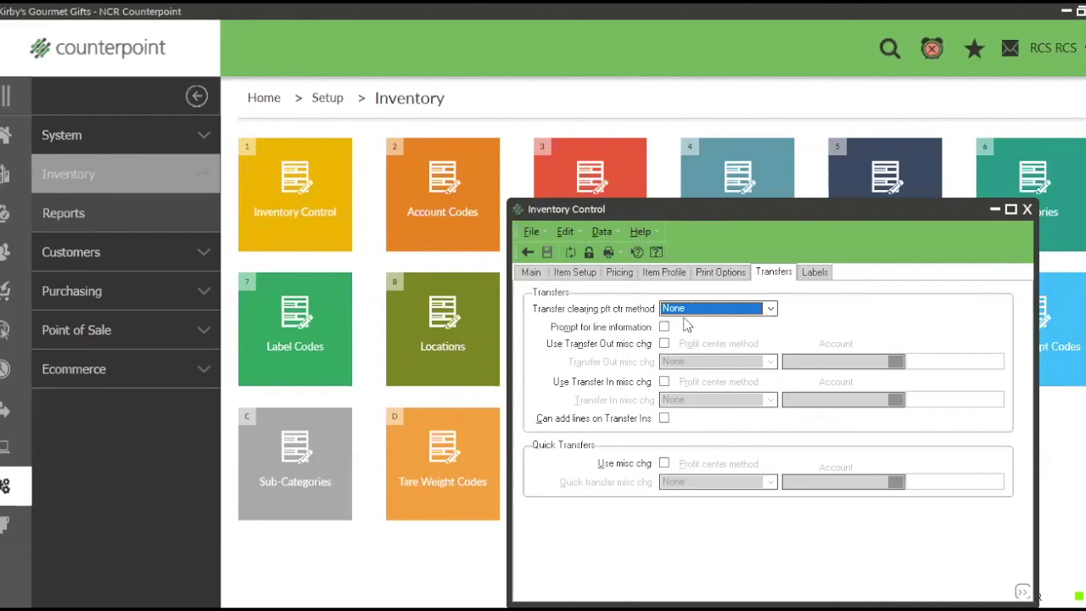
{"action": "left_click", "coordinate": [1027, 209]}
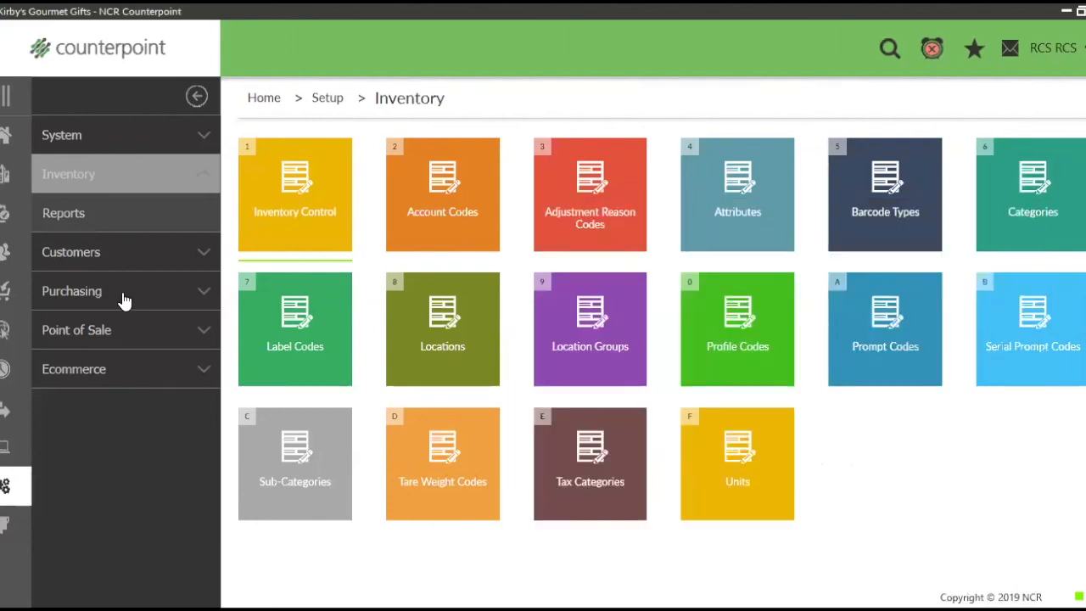
- Check the transfer creation method choices for receivings in the Purchasing Control setup and close it without changes
{"action": "left_click", "coordinate": [121, 295]}
{"action": "left_click", "coordinate": [289, 221]}
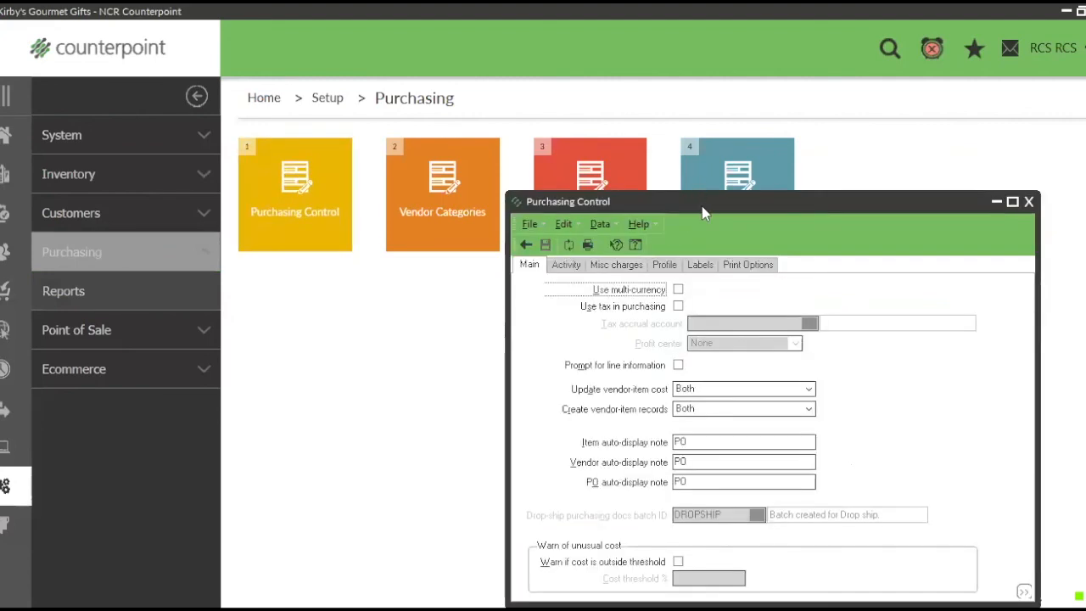
{"action": "left_click_drag", "start_coordinate": [703, 213], "coordinate": [477, 149]}
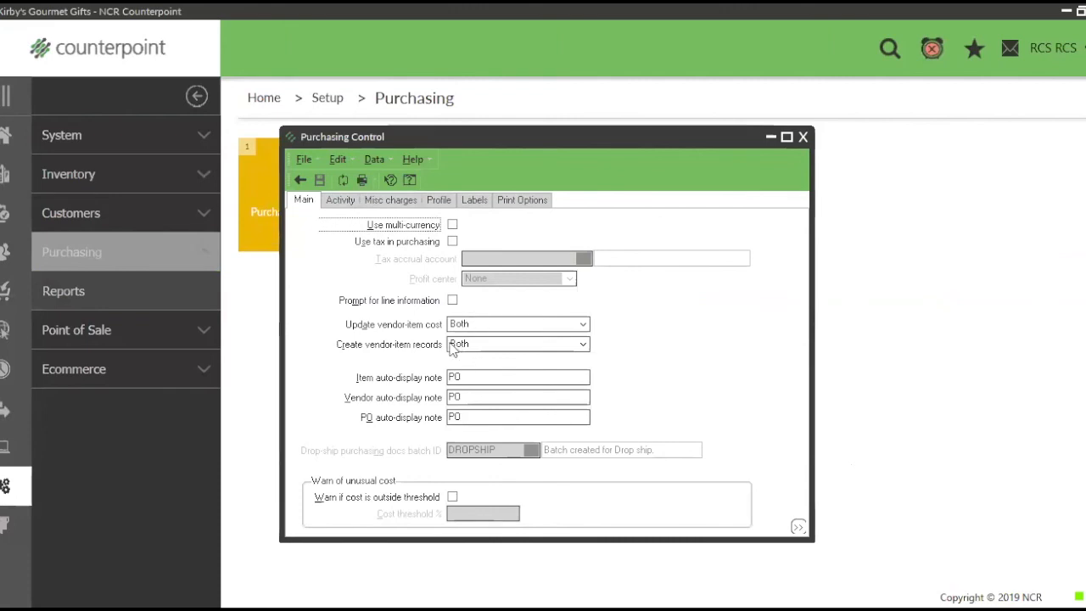
{"action": "left_click", "coordinate": [337, 223]}
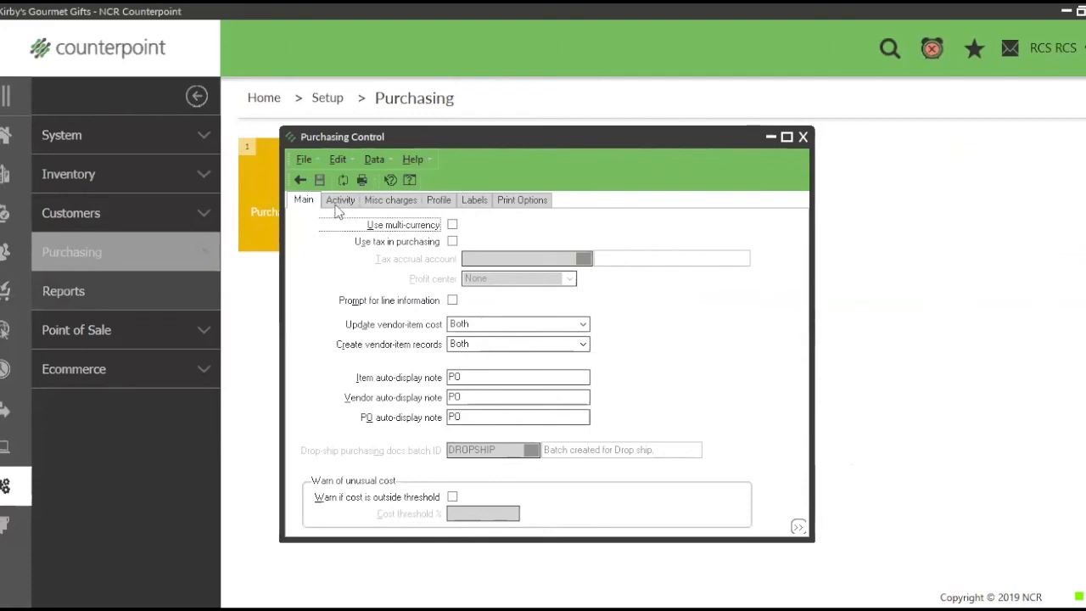
{"action": "left_click", "coordinate": [339, 202]}
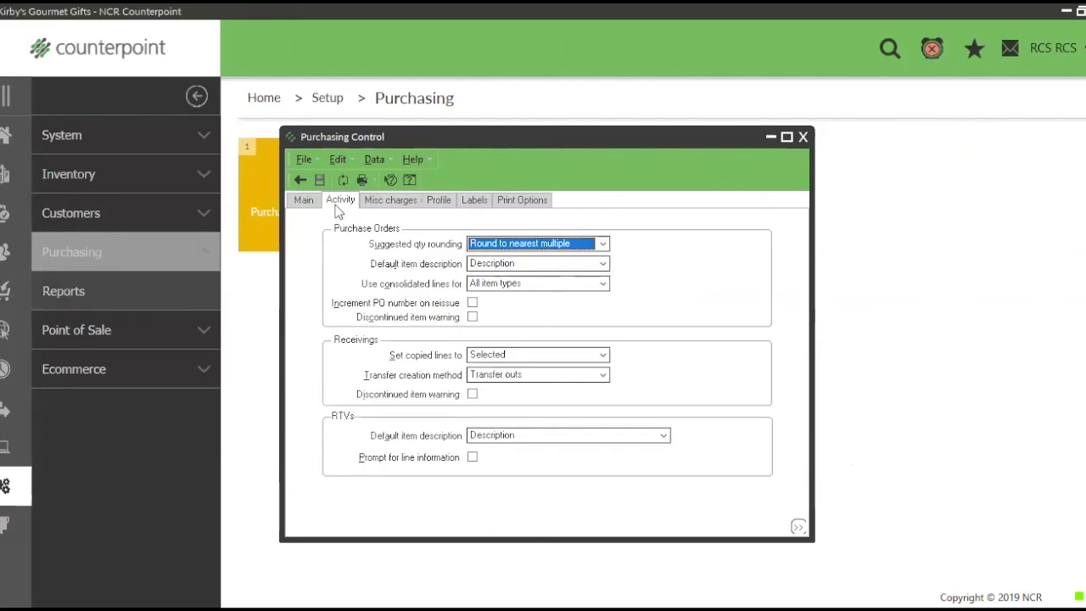
{"action": "left_click", "coordinate": [494, 378]}
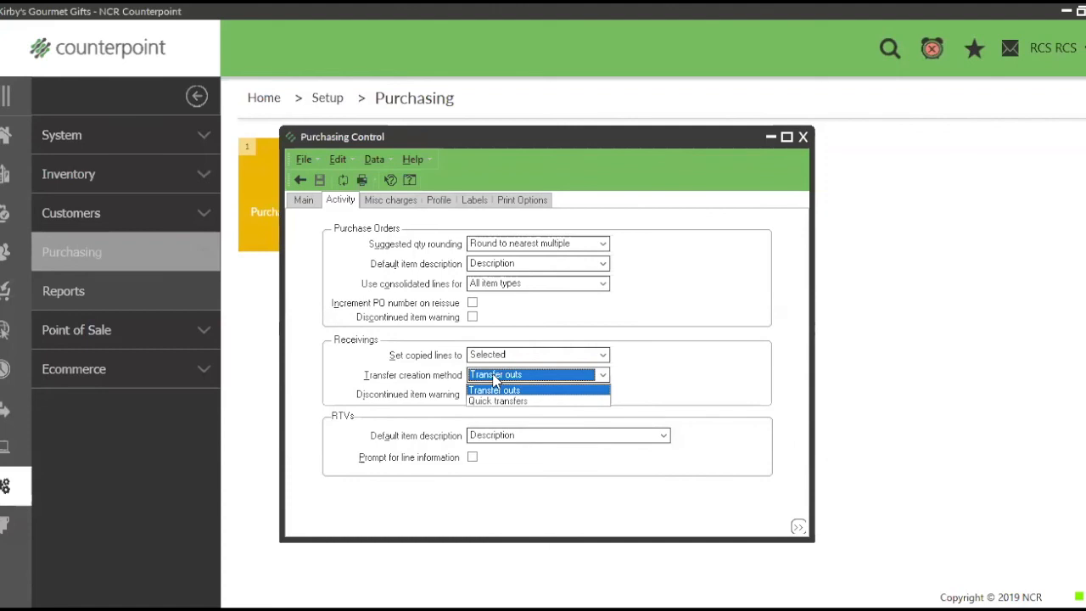
{"action": "left_click", "coordinate": [698, 380]}
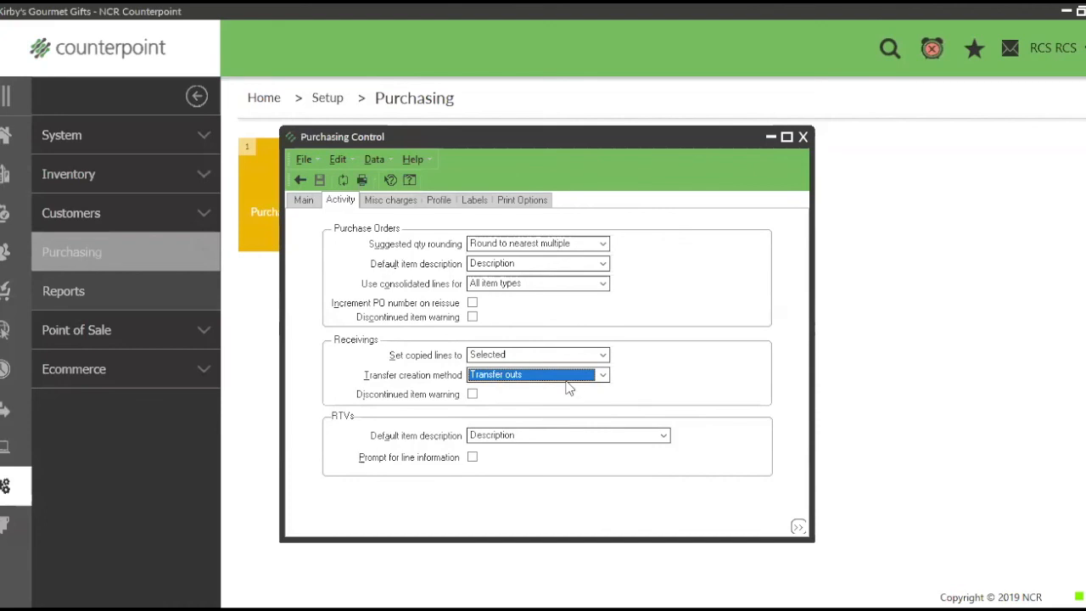
{"action": "left_click", "coordinate": [299, 180]}
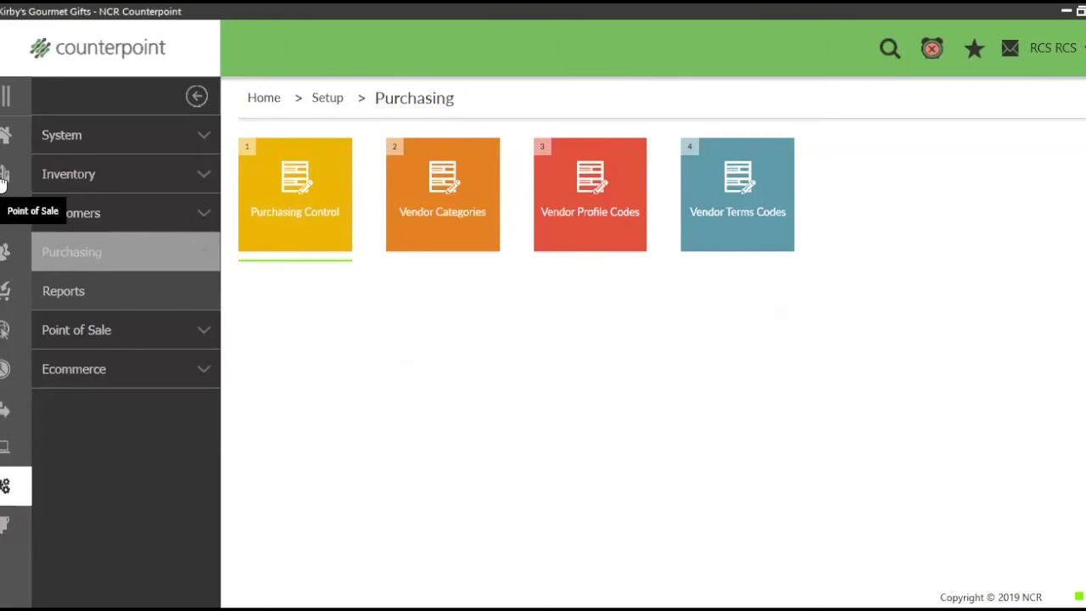
- Start an auto-assigned receiving in Receivings Enter and widen the purchase order lookup window
{"action": "left_click", "coordinate": [5, 293]}
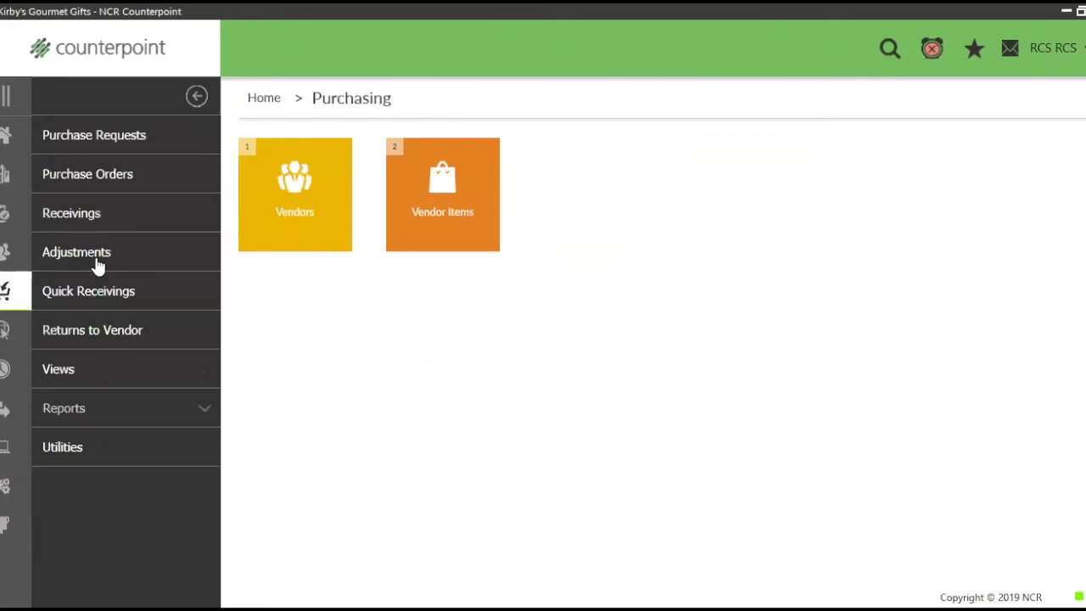
{"action": "left_click", "coordinate": [114, 219]}
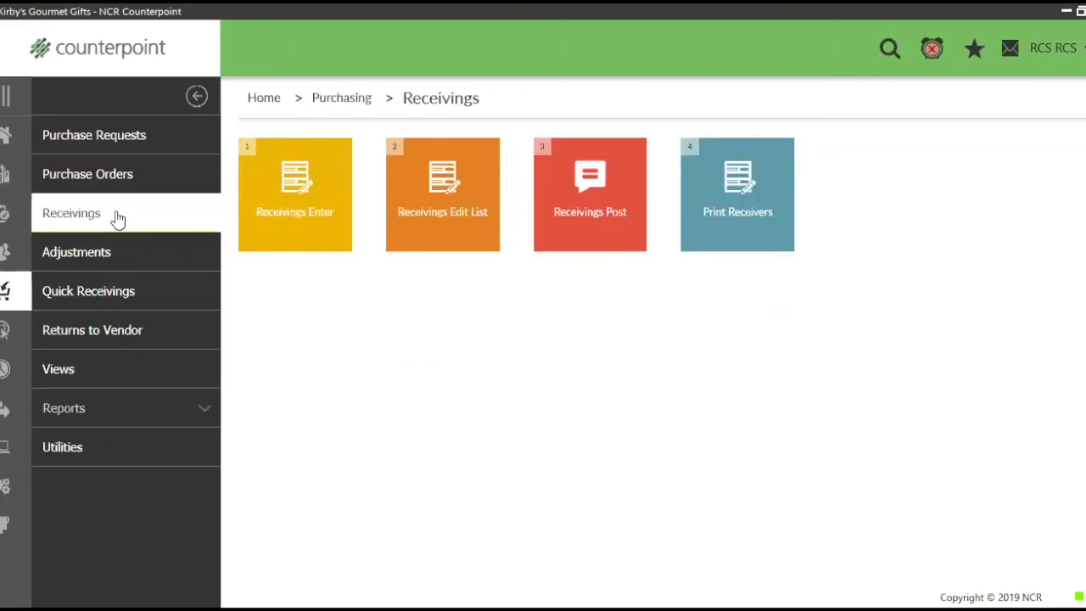
{"action": "left_click", "coordinate": [282, 246]}
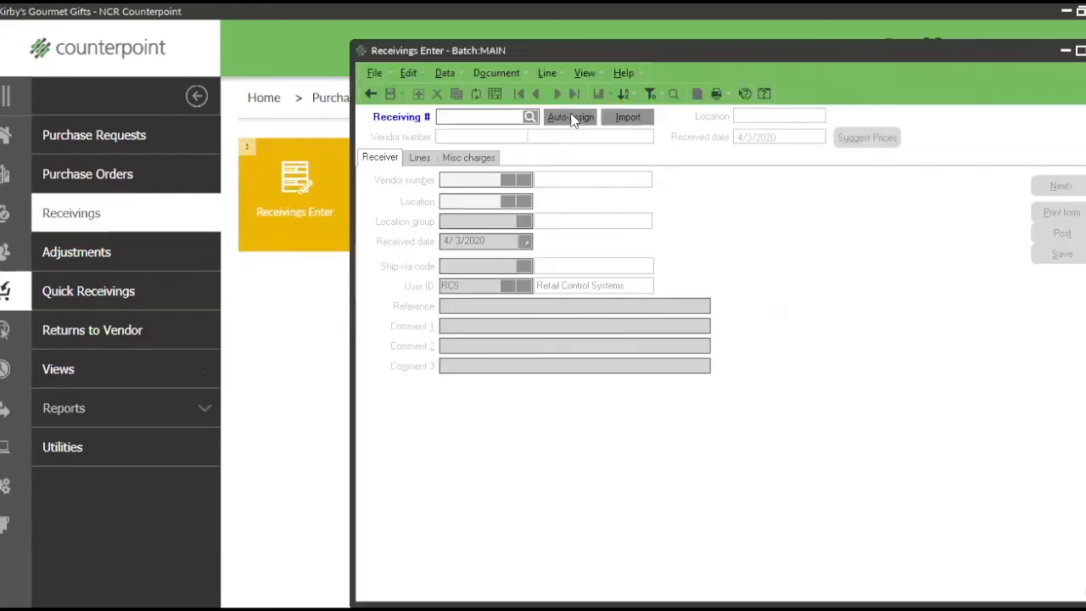
{"action": "left_click", "coordinate": [571, 118]}
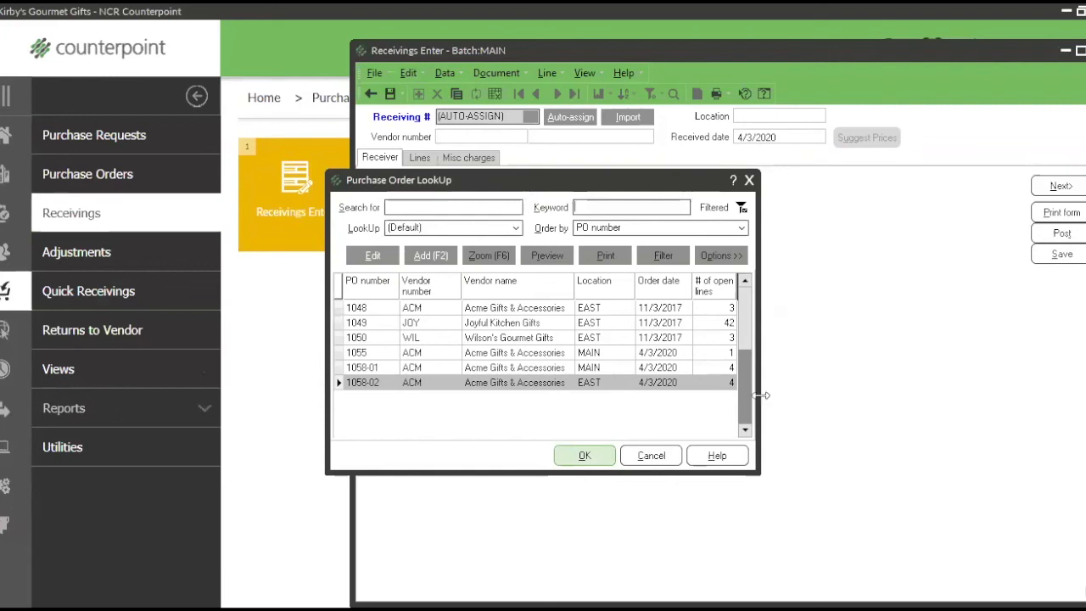
{"action": "left_click_drag", "start_coordinate": [761, 396], "coordinate": [860, 395]}
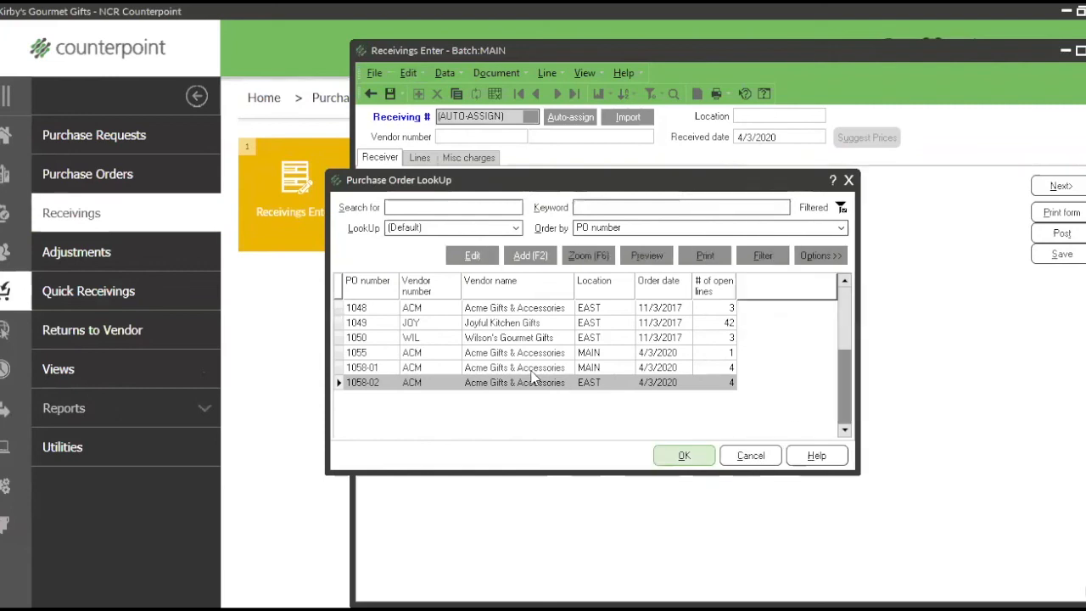
{"action": "left_click", "coordinate": [679, 456]}
{"action": "left_click", "coordinate": [485, 410]}
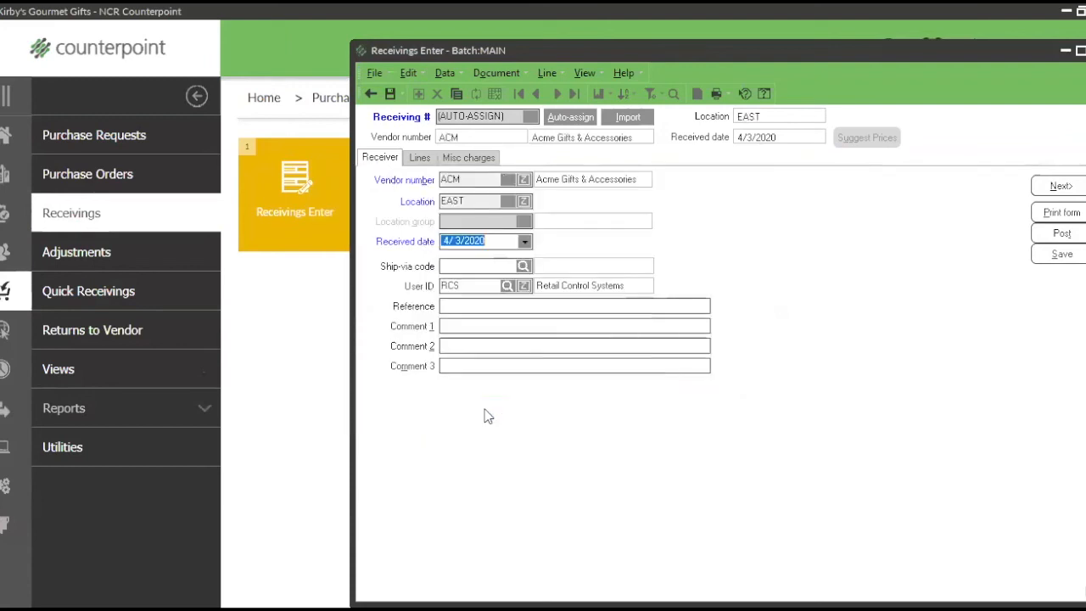
{"action": "left_click", "coordinate": [419, 160]}
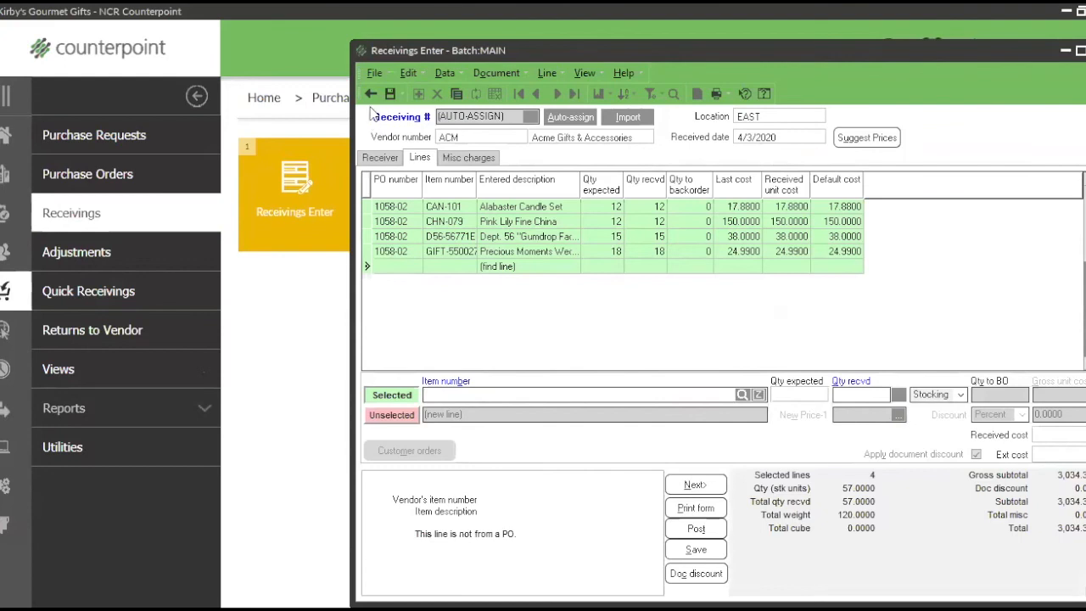
{"action": "key", "text": "Escape"}
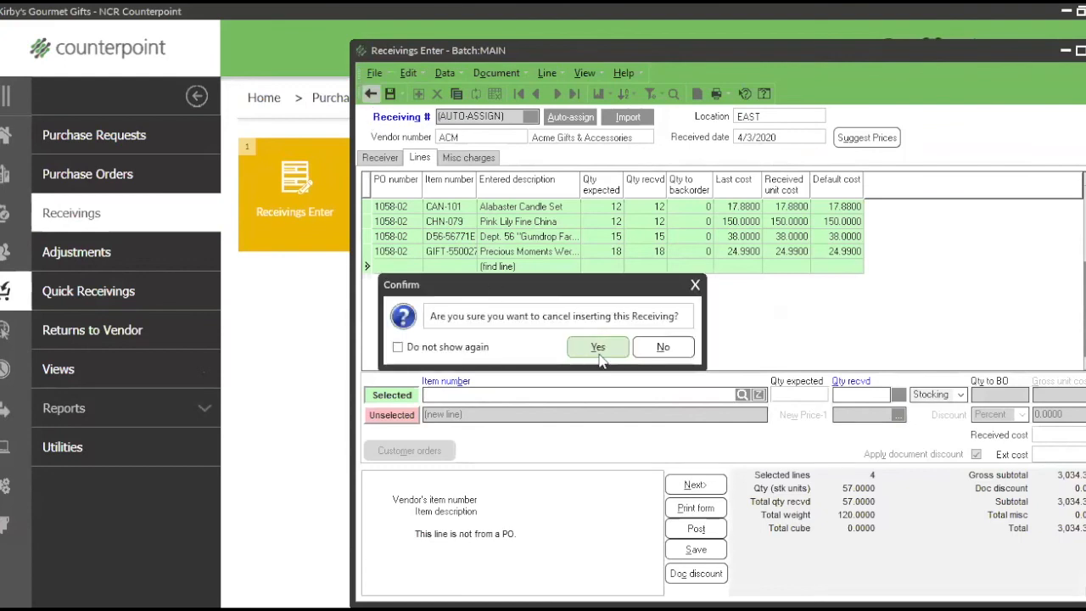
{"action": "left_click", "coordinate": [598, 352]}
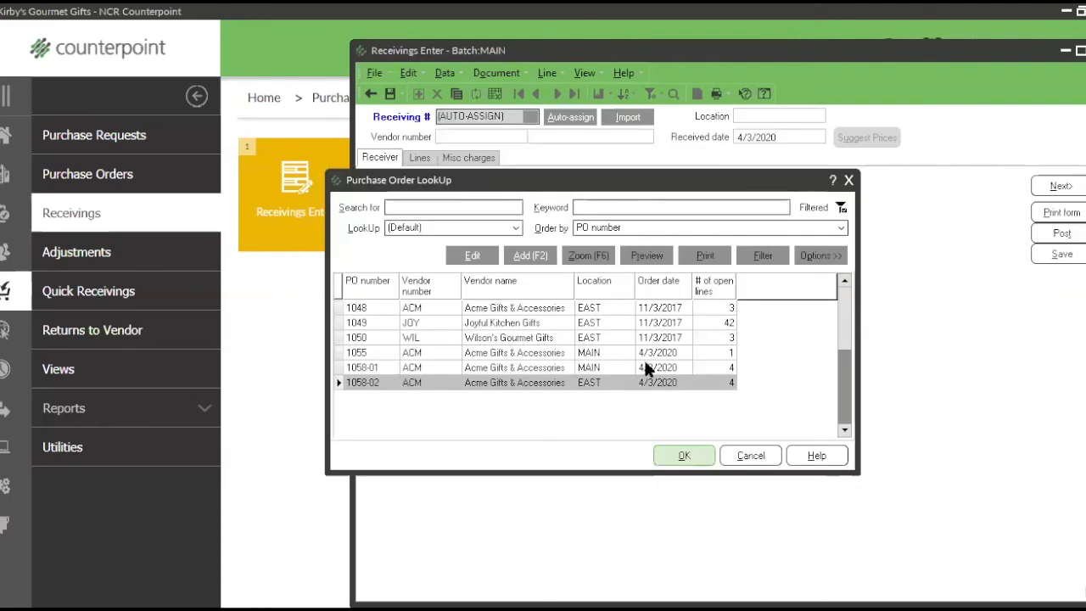
- Load the Acme Gifts & Accessories purchase order for MAIN with one open line into the receiving and show its lines
{"action": "left_click", "coordinate": [649, 369]}
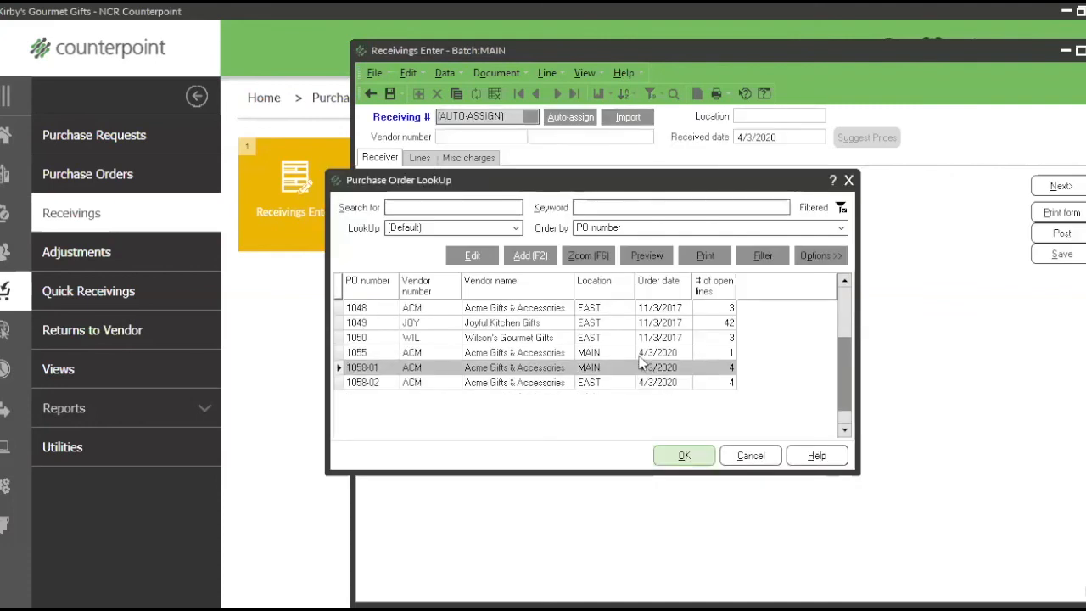
{"action": "left_click", "coordinate": [640, 355]}
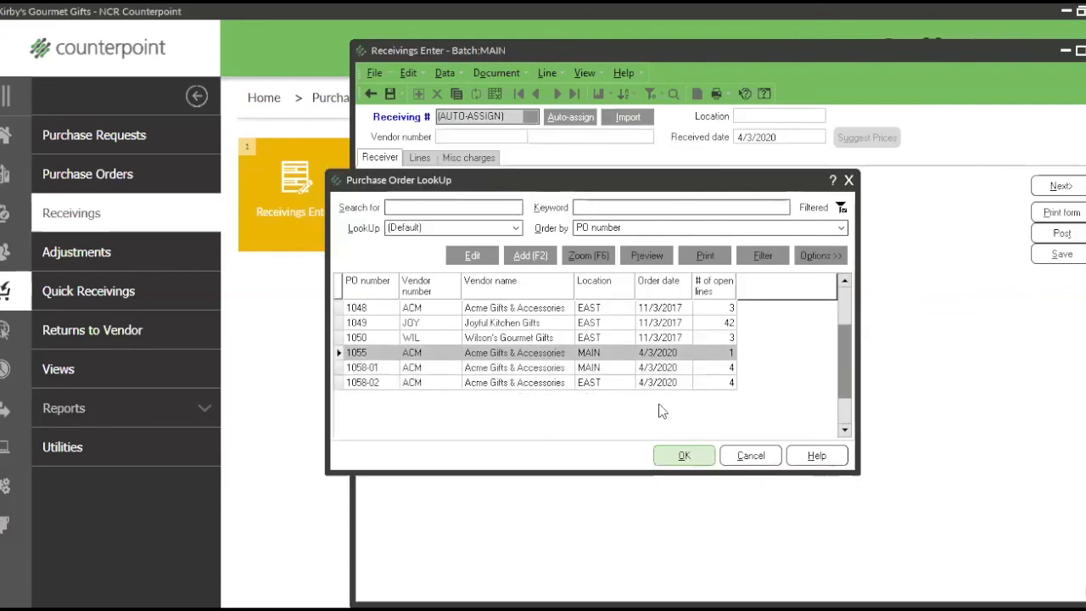
{"action": "left_click", "coordinate": [681, 456]}
{"action": "left_click", "coordinate": [487, 410]}
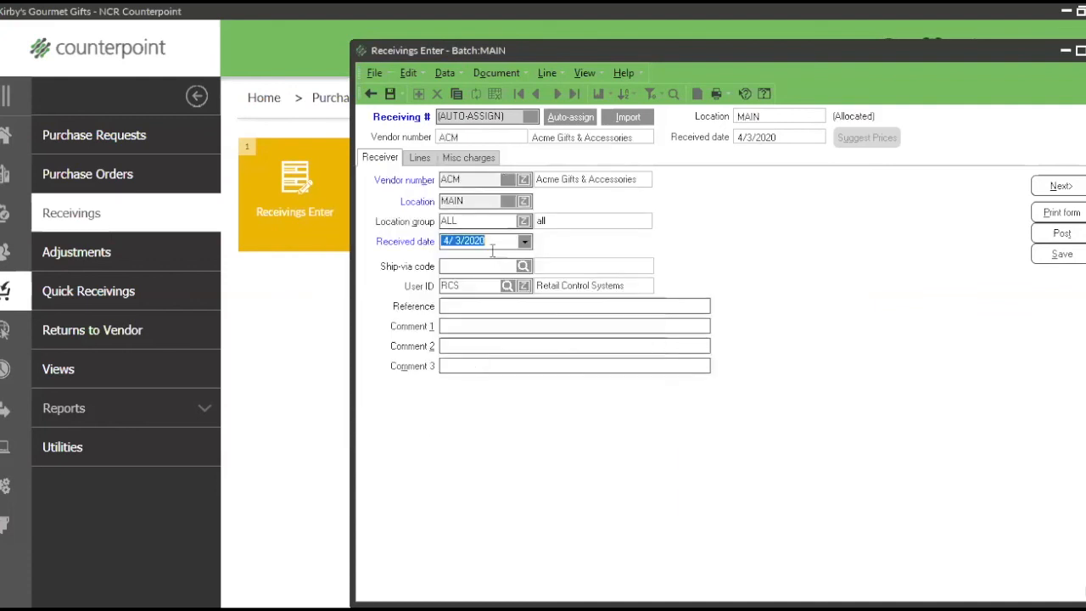
{"action": "left_click", "coordinate": [420, 158]}
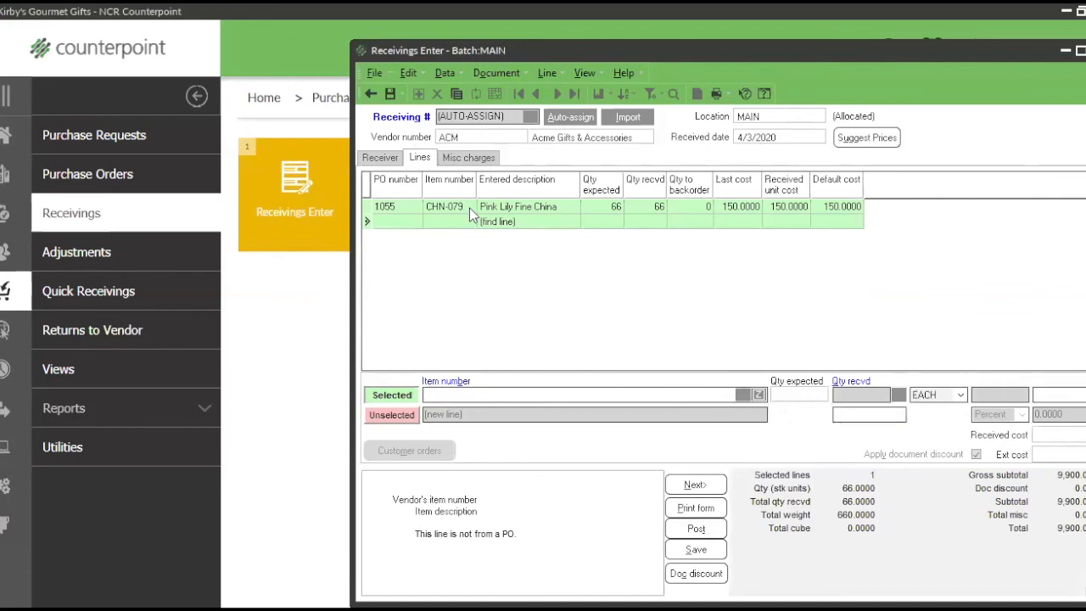
- In the location grid of item CHN-079, set the quantity received for KIOS to 0
{"action": "left_click", "coordinate": [899, 395]}
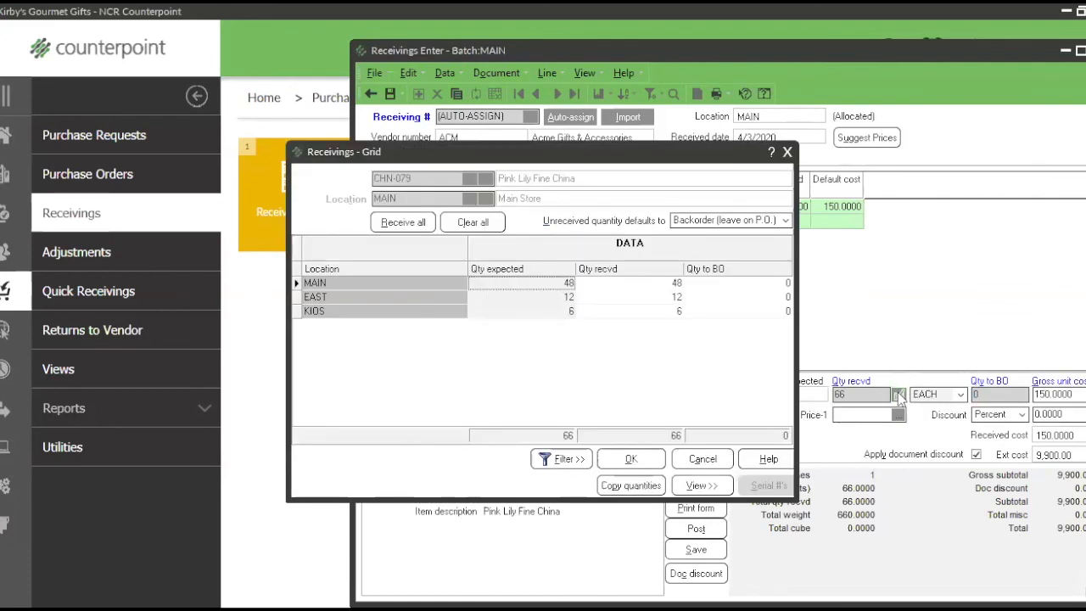
{"action": "left_click", "coordinate": [658, 284]}
{"action": "left_click", "coordinate": [662, 297]}
{"action": "left_click", "coordinate": [664, 311]}
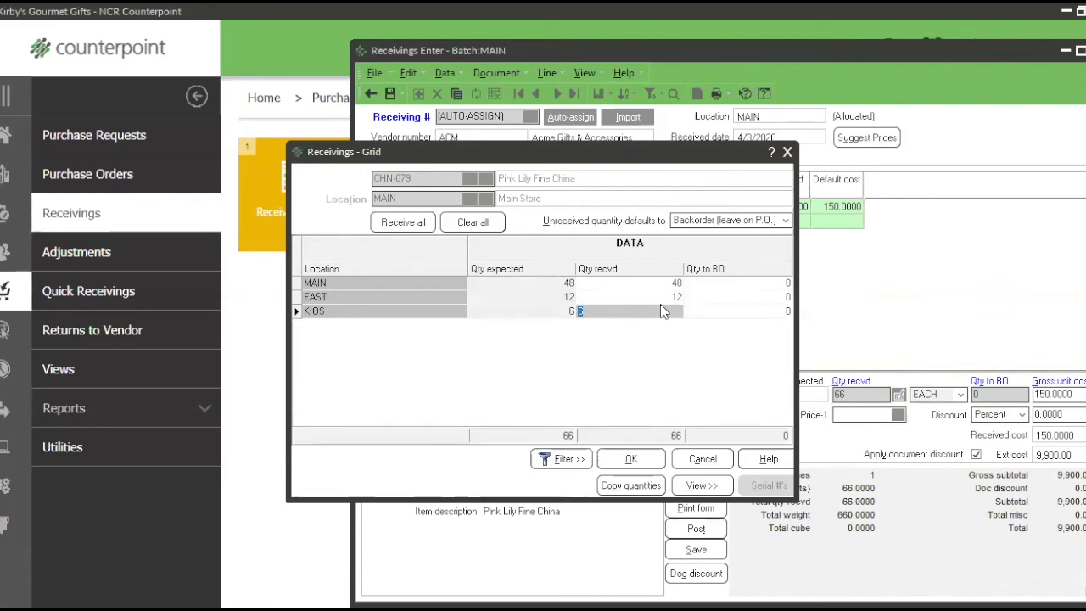
{"action": "type", "text": "0"}
{"action": "key", "text": "Tab"}
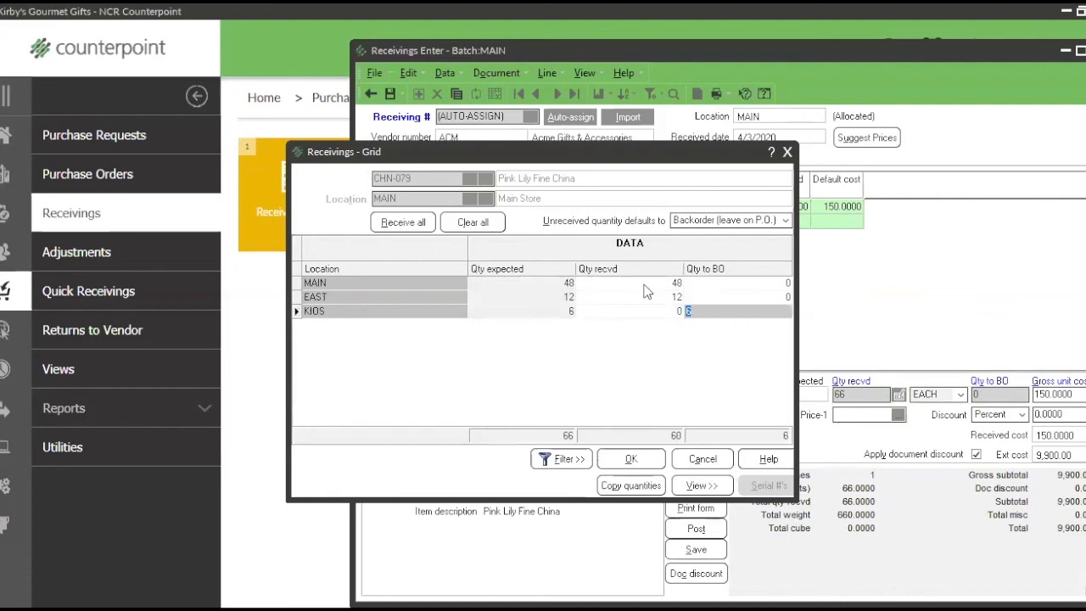
{"action": "left_click", "coordinate": [611, 452]}
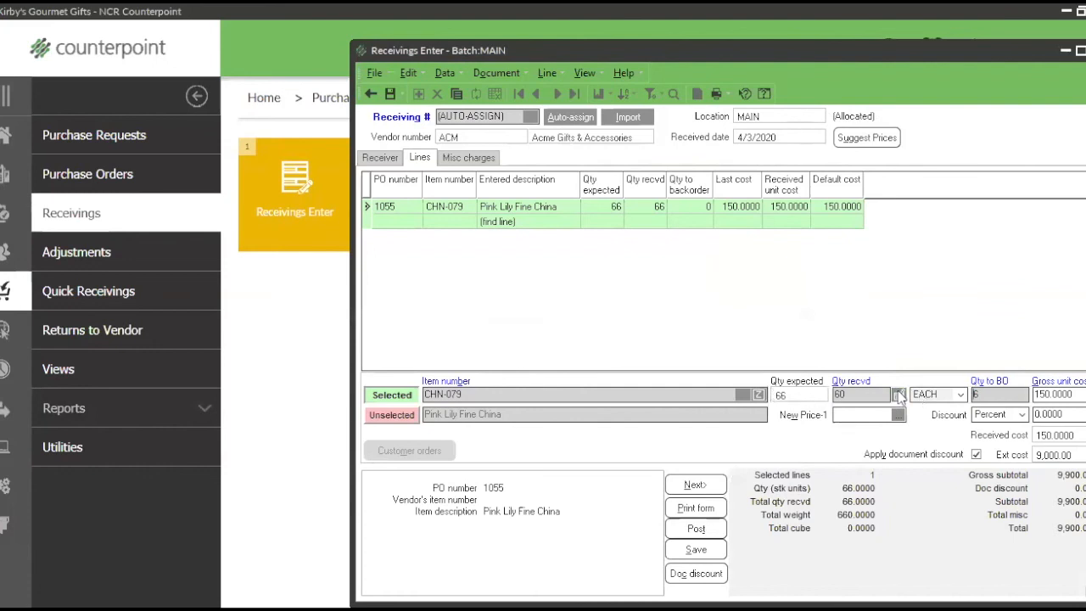
- Set the backorder quantity of CHN-079 for location KIOS to 0 in the receiving's location grid
{"action": "left_click", "coordinate": [899, 395]}
{"action": "left_click", "coordinate": [751, 313]}
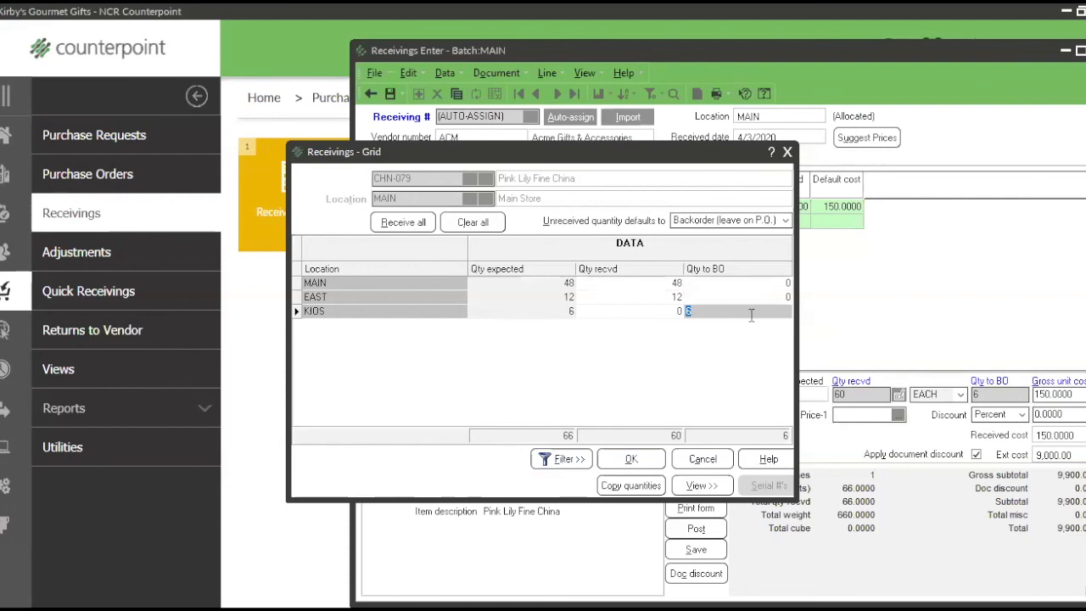
{"action": "type", "text": "0"}
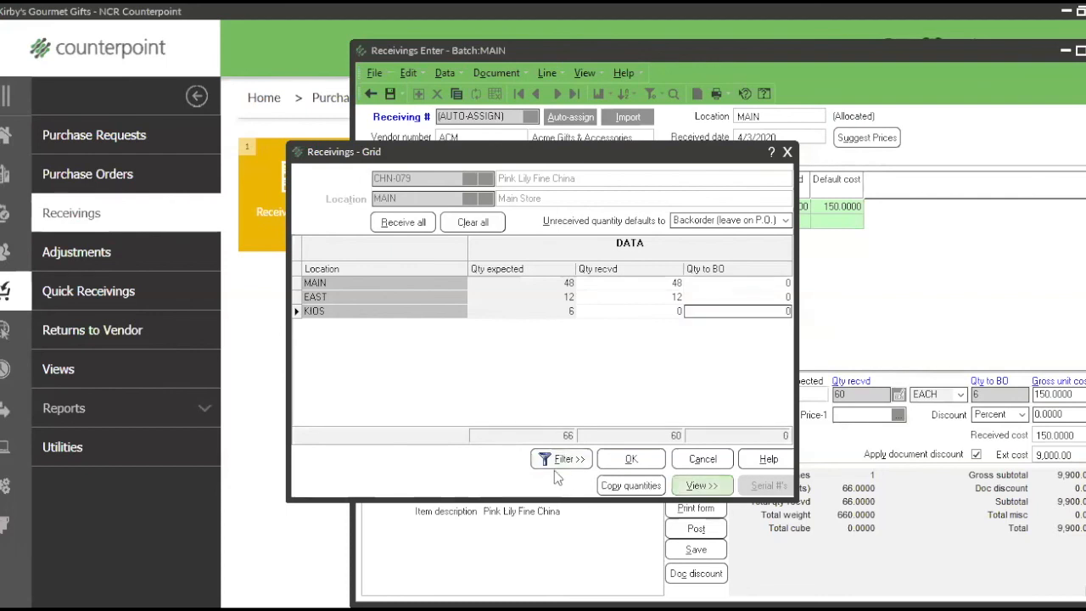
{"action": "left_click", "coordinate": [627, 459]}
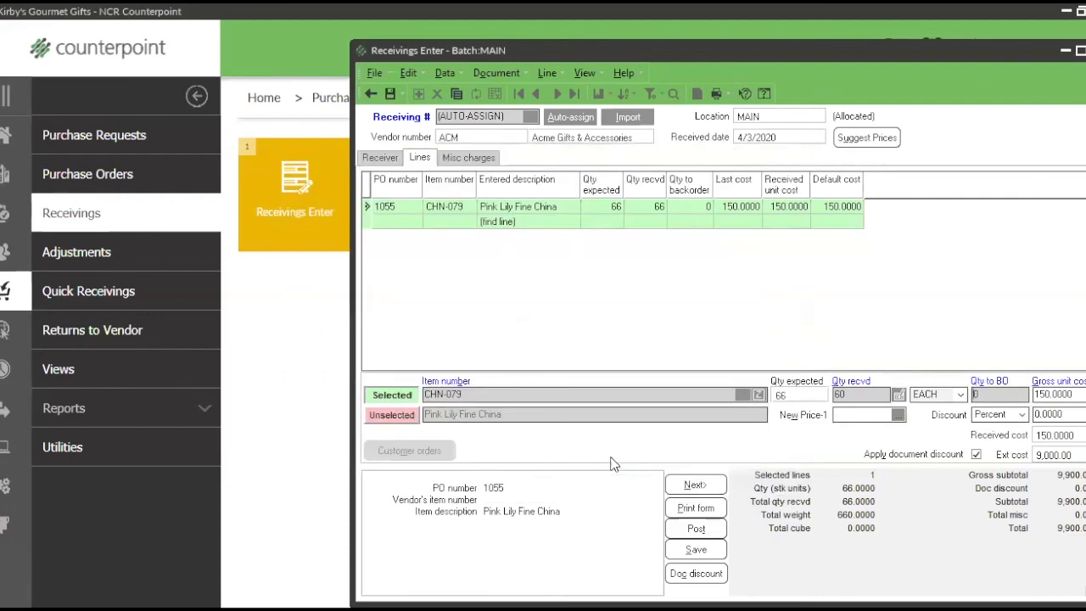
{"action": "key", "text": "Tab"}
- Post the receiving, decline viewing the Receivings Journal and printing labels, and close Receivings Enter
{"action": "left_click", "coordinate": [701, 530]}
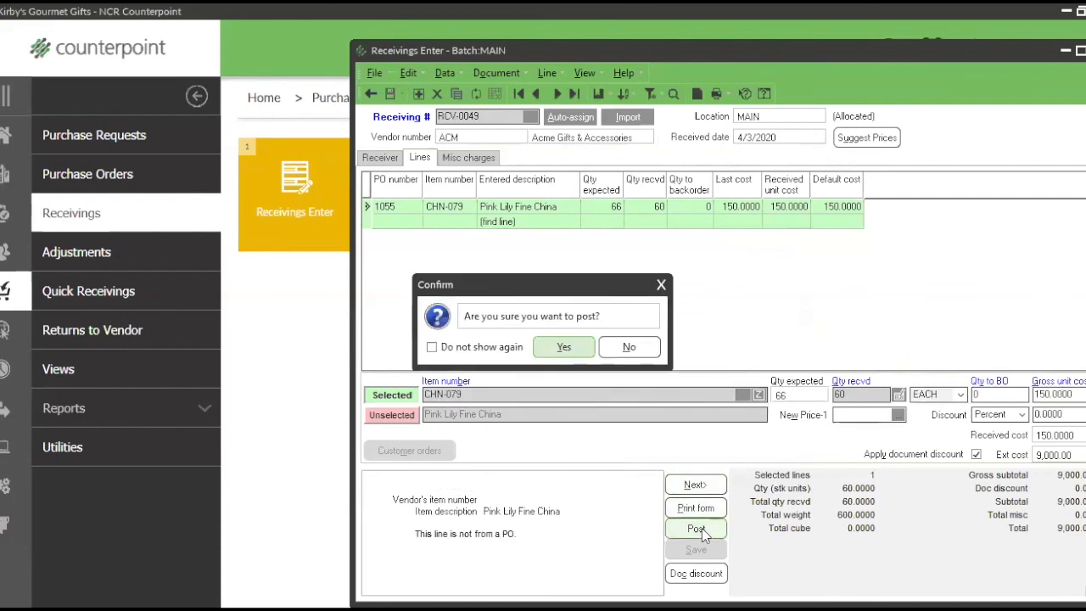
{"action": "left_click", "coordinate": [565, 347]}
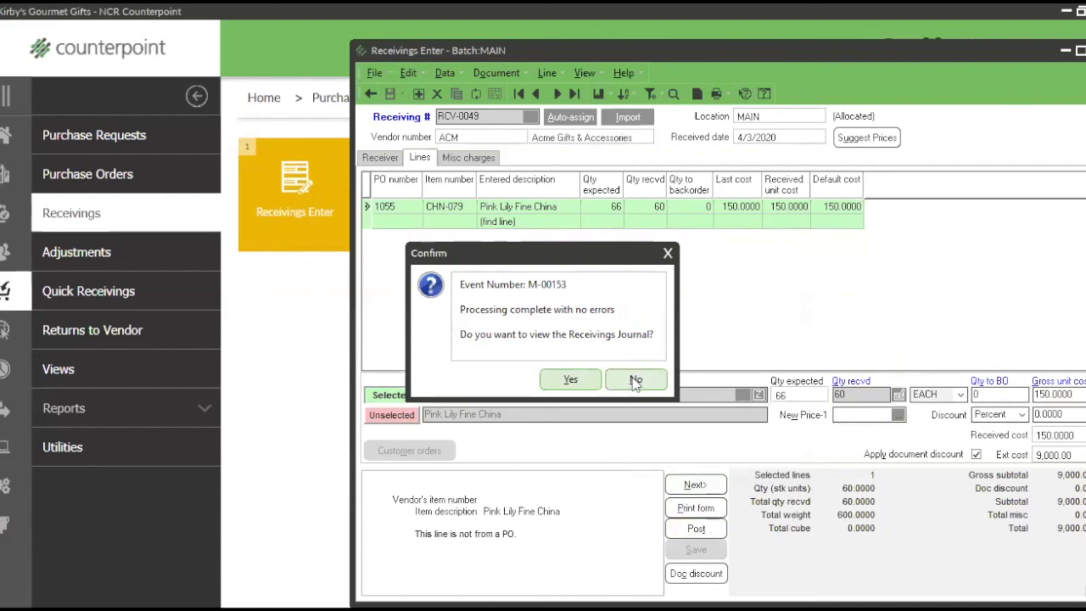
{"action": "left_click", "coordinate": [636, 380]}
{"action": "left_click", "coordinate": [629, 347]}
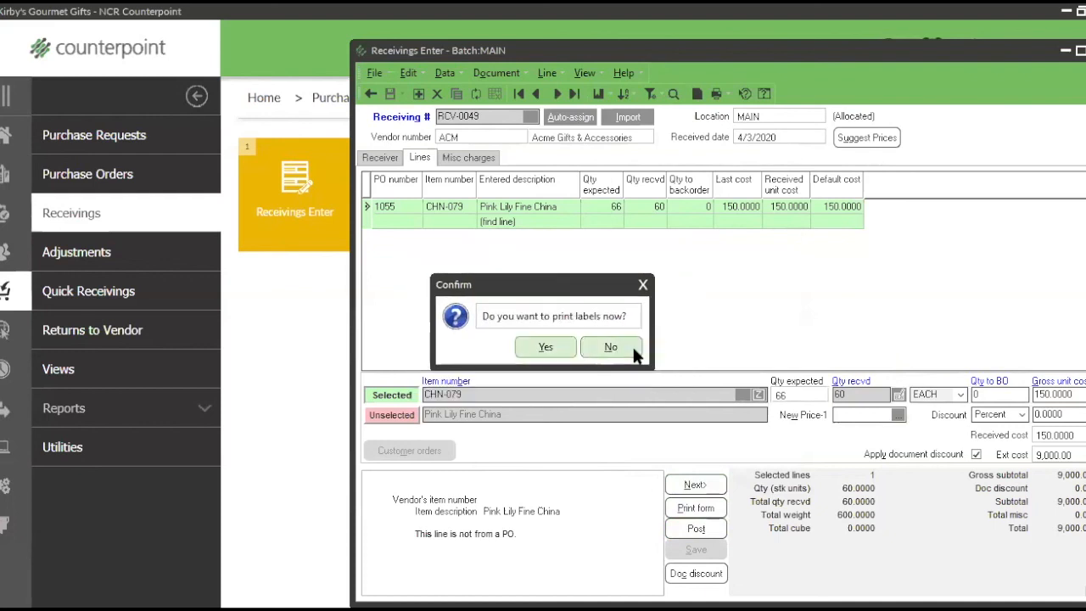
{"action": "left_click", "coordinate": [632, 348]}
{"action": "left_click", "coordinate": [371, 94]}
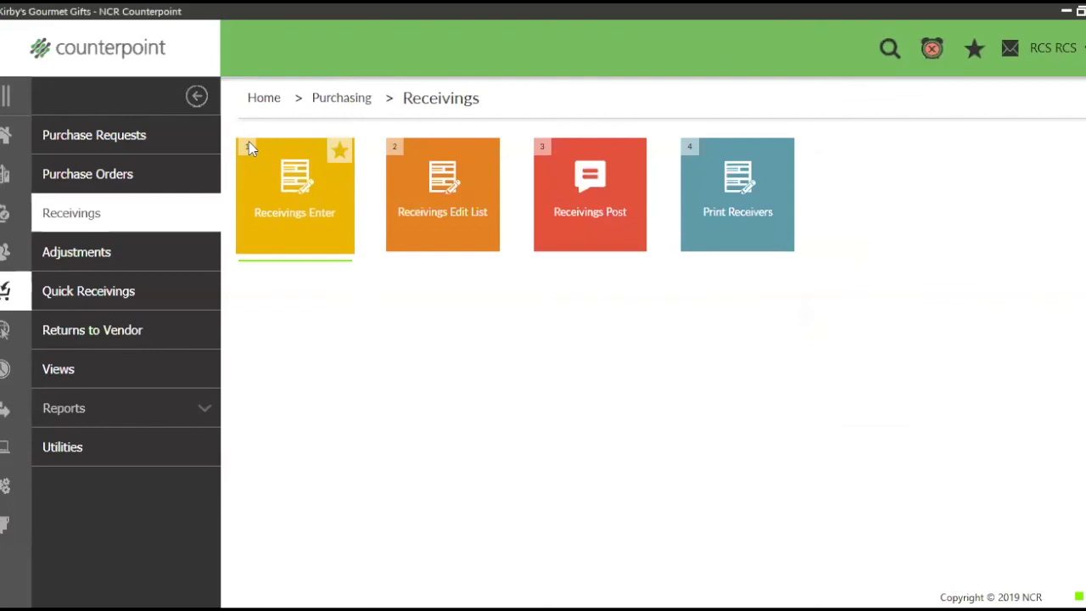
- In Transfer Out Enter, view the lines of the MAIN to EAST transfer and the Item Zoom details of CHN-079
{"action": "left_click", "coordinate": [7, 213]}
{"action": "left_click", "coordinate": [76, 227]}
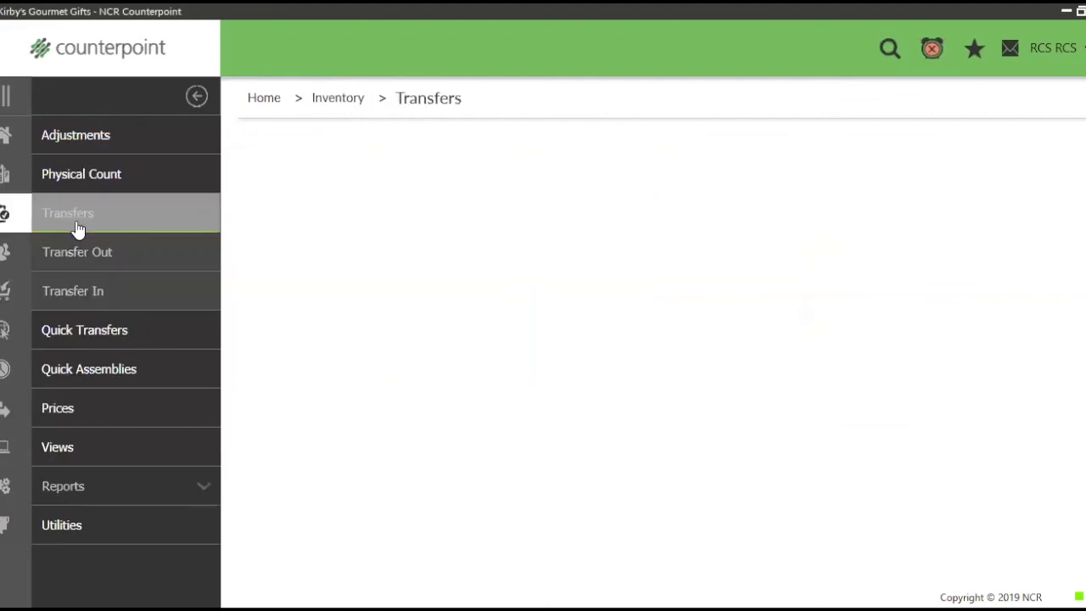
{"action": "left_click", "coordinate": [109, 252]}
{"action": "left_click", "coordinate": [314, 202]}
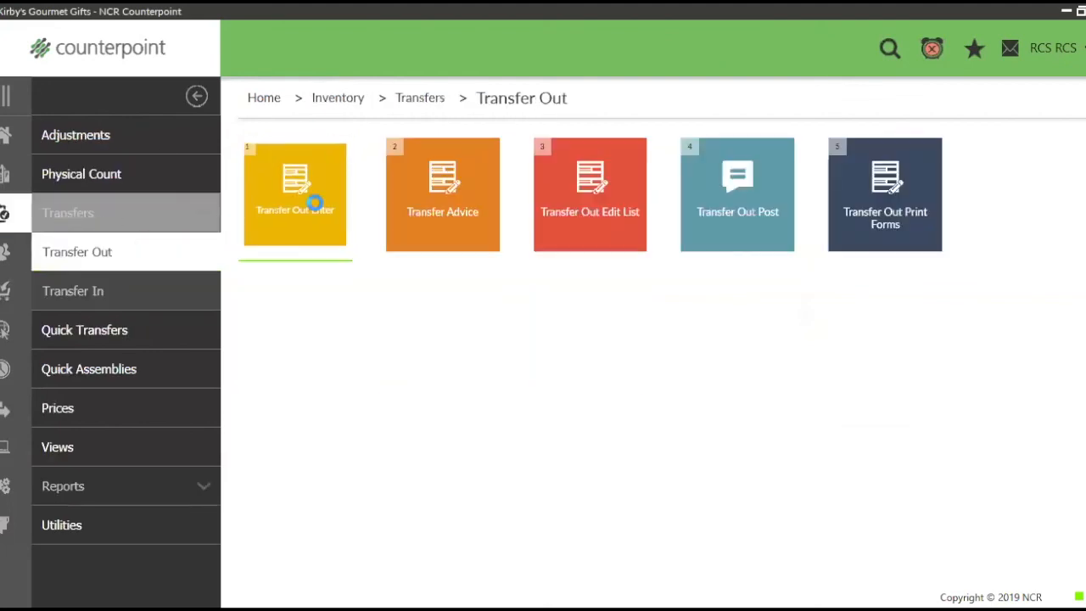
{"action": "left_click", "coordinate": [351, 121]}
{"action": "left_click", "coordinate": [214, 191]}
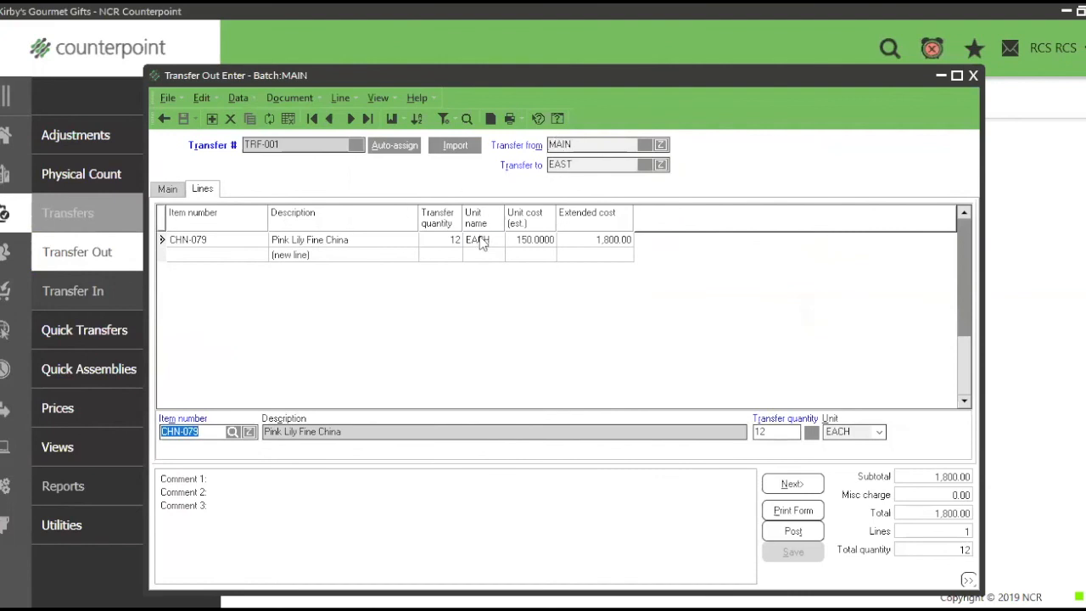
{"action": "left_click", "coordinate": [252, 433]}
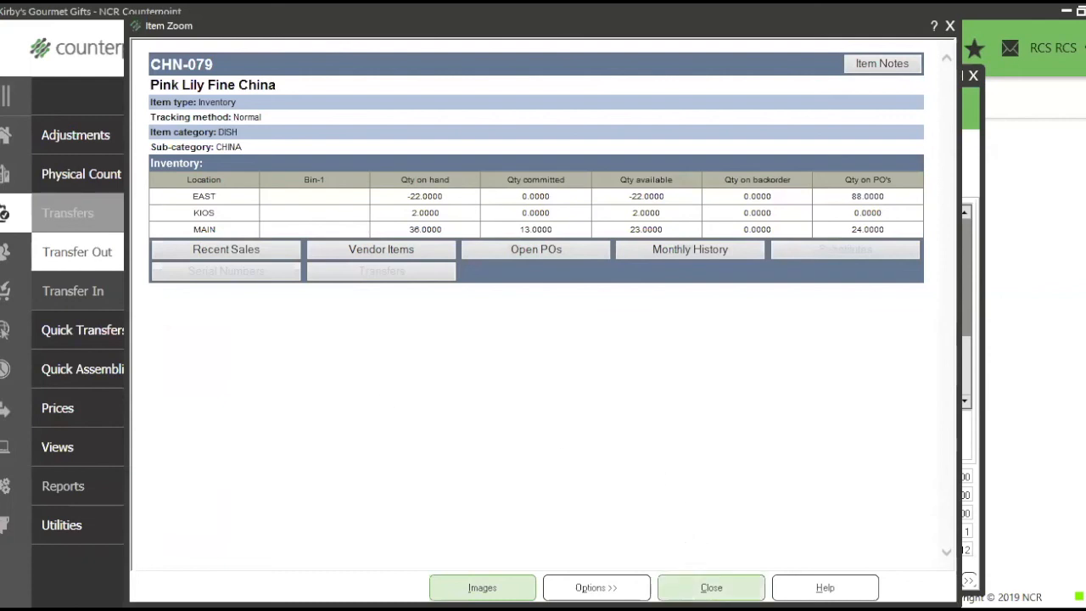
- Close the item details and Transfer Out Enter, and open the Min/Max Advice report from the home favorites
{"action": "key", "text": "Escape"}
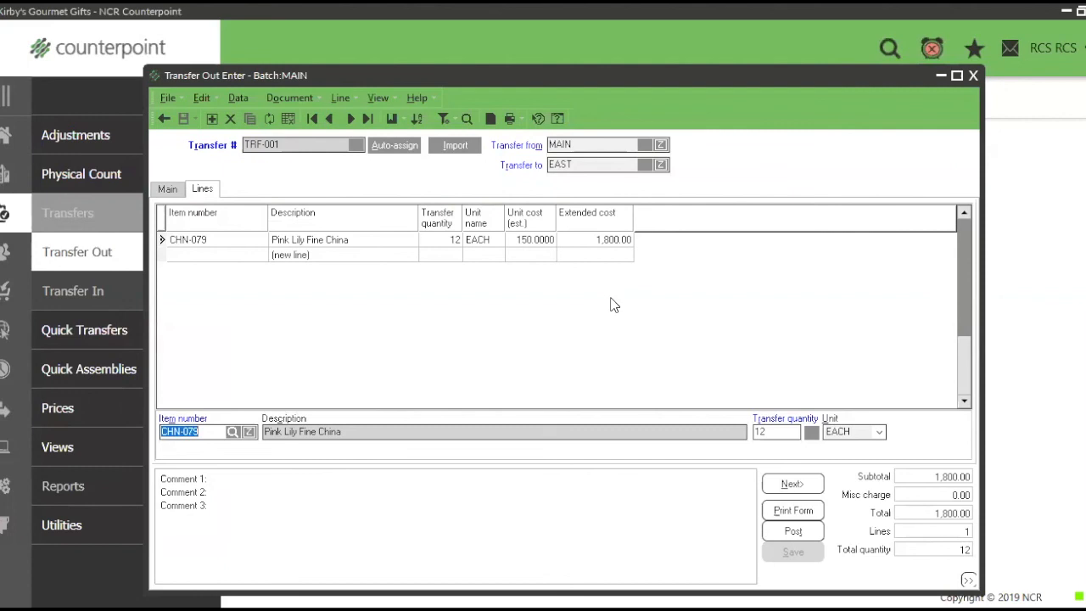
{"action": "left_click", "coordinate": [164, 123]}
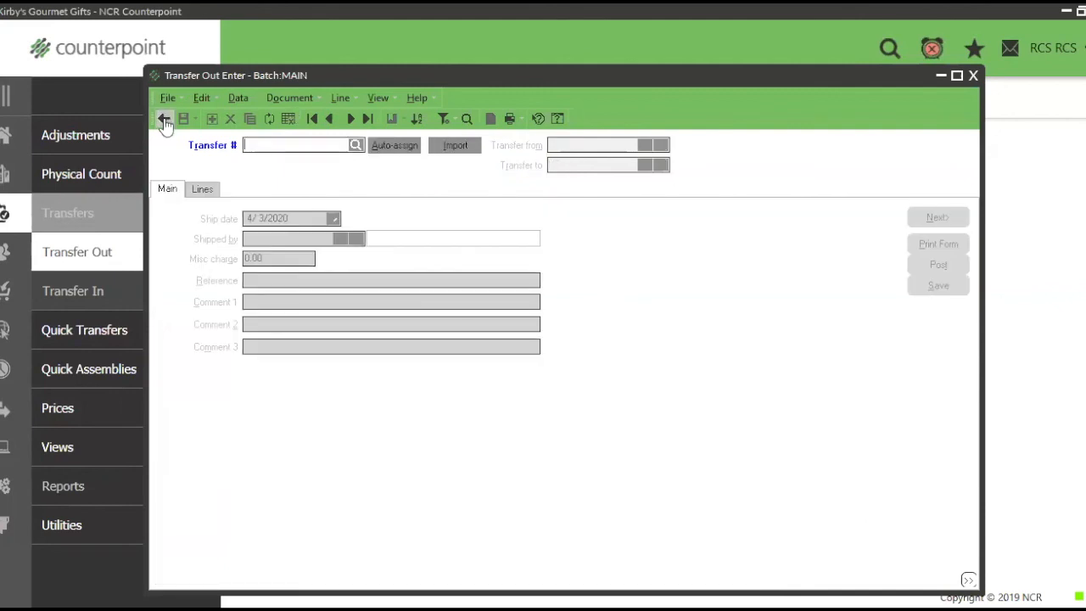
{"action": "left_click", "coordinate": [163, 120]}
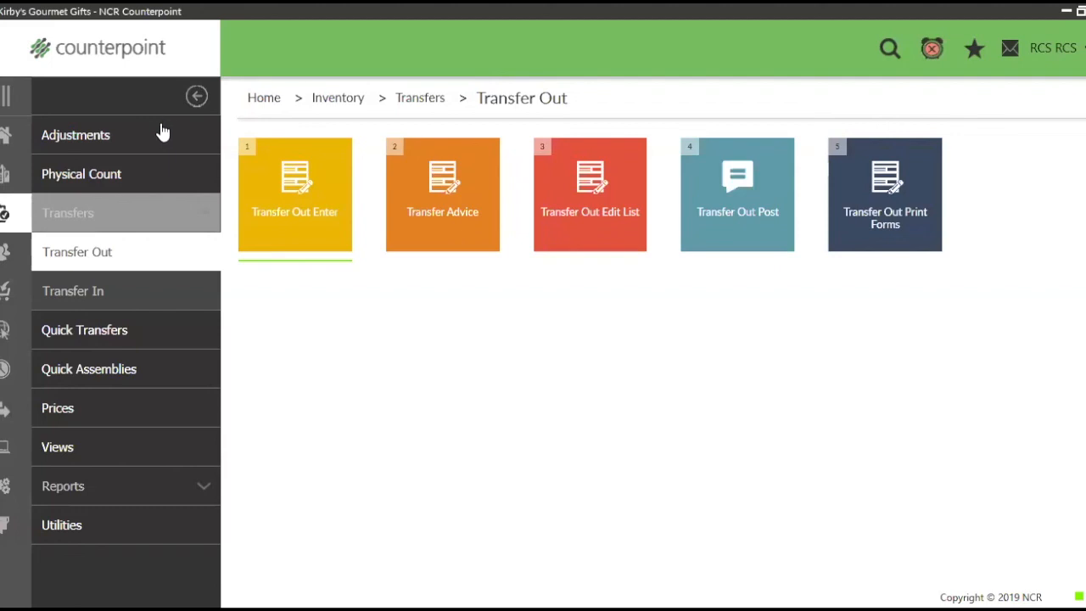
{"action": "left_click", "coordinate": [6, 142]}
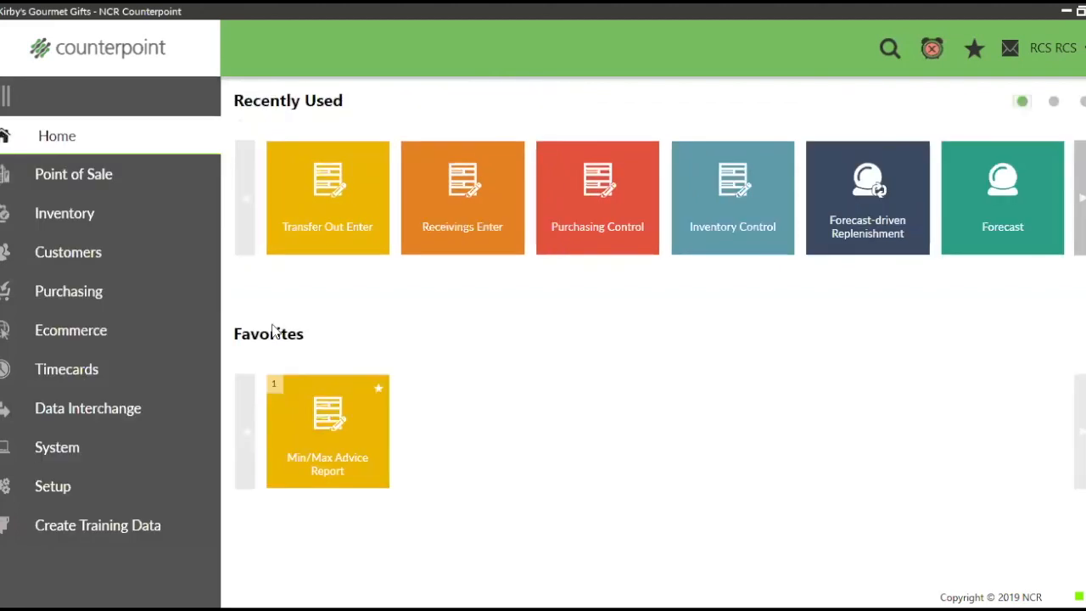
{"action": "left_click", "coordinate": [314, 458]}
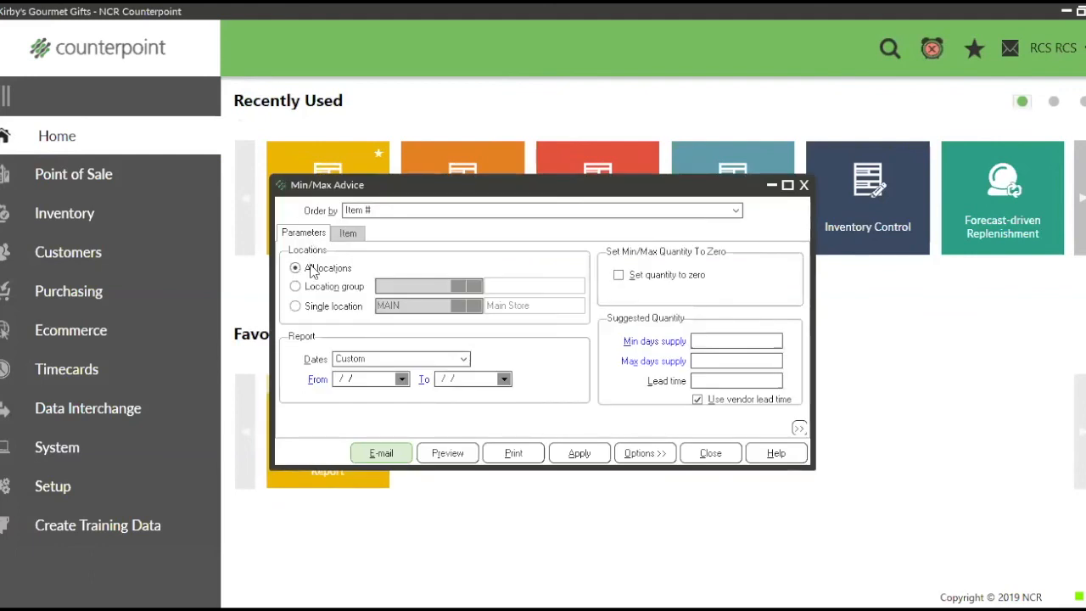
- Try the single location, location group and all locations options of the Min/Max Advice report
{"action": "left_click", "coordinate": [316, 307]}
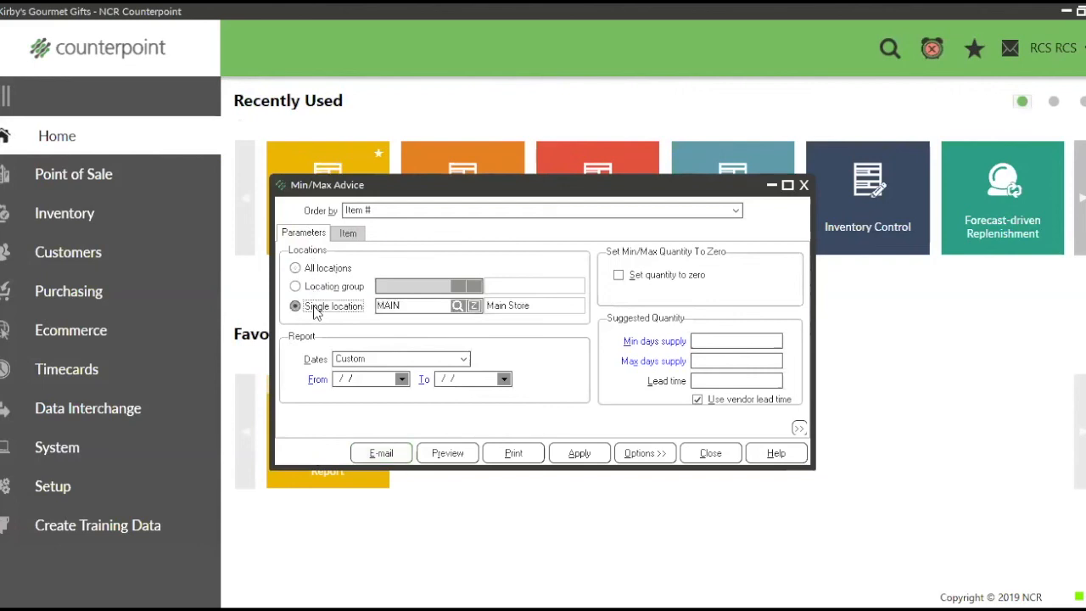
{"action": "left_click", "coordinate": [295, 287]}
{"action": "left_click", "coordinate": [295, 268]}
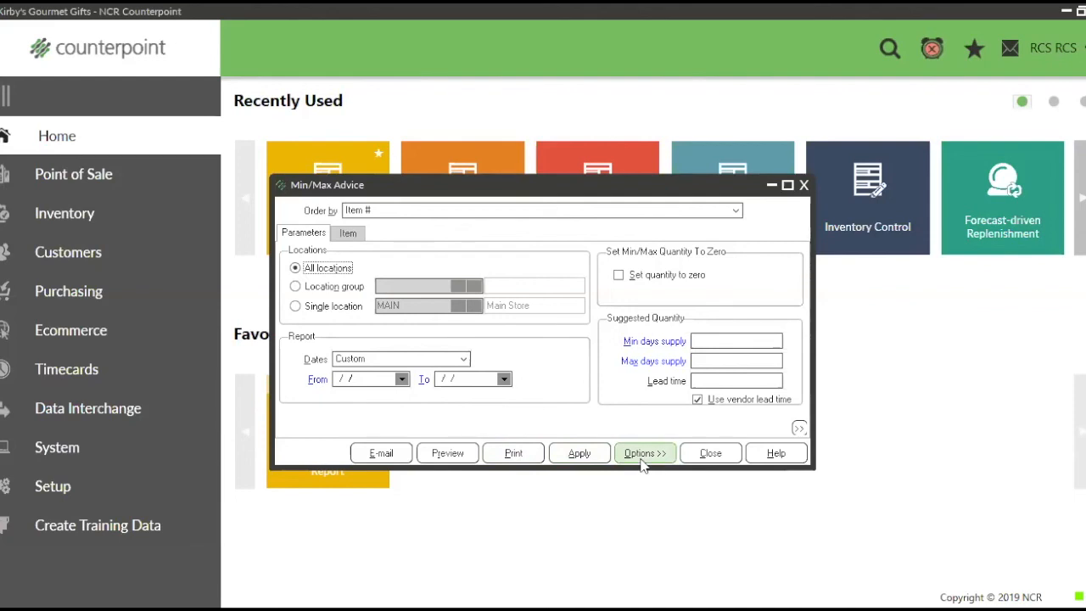
{"action": "left_click", "coordinate": [356, 293]}
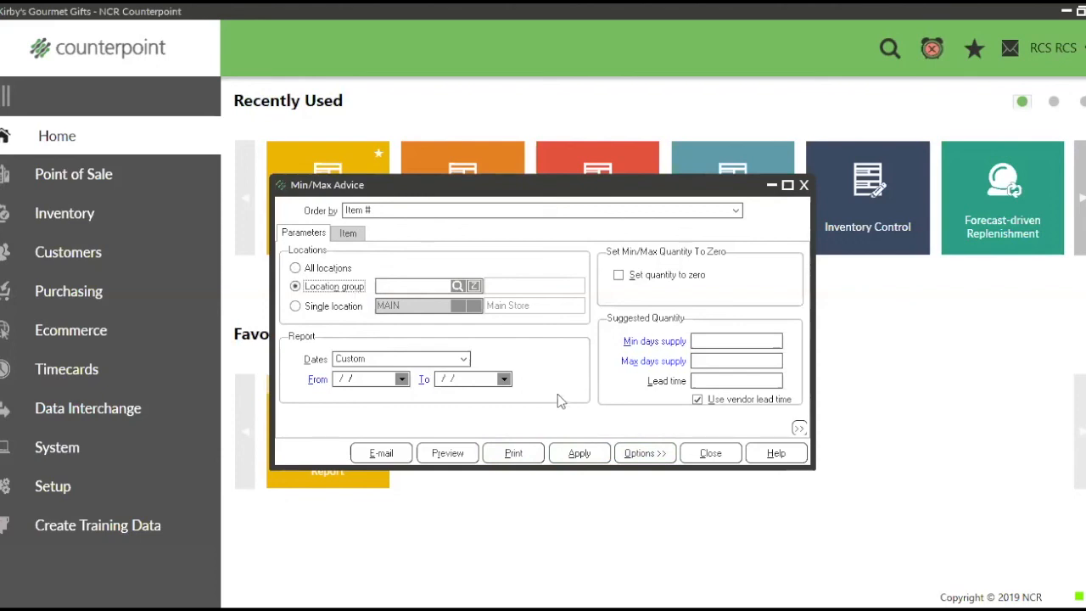
- Try to save the report parameters over the existing kiosk set, decline the replacement and close the save dialog
{"action": "left_click", "coordinate": [648, 461]}
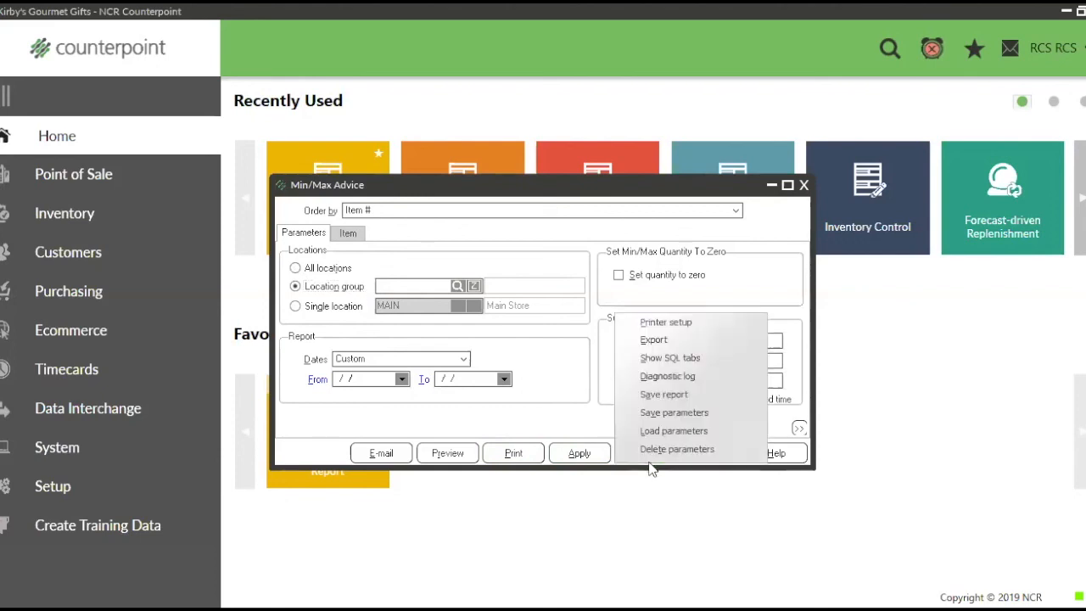
{"action": "left_click", "coordinate": [662, 414]}
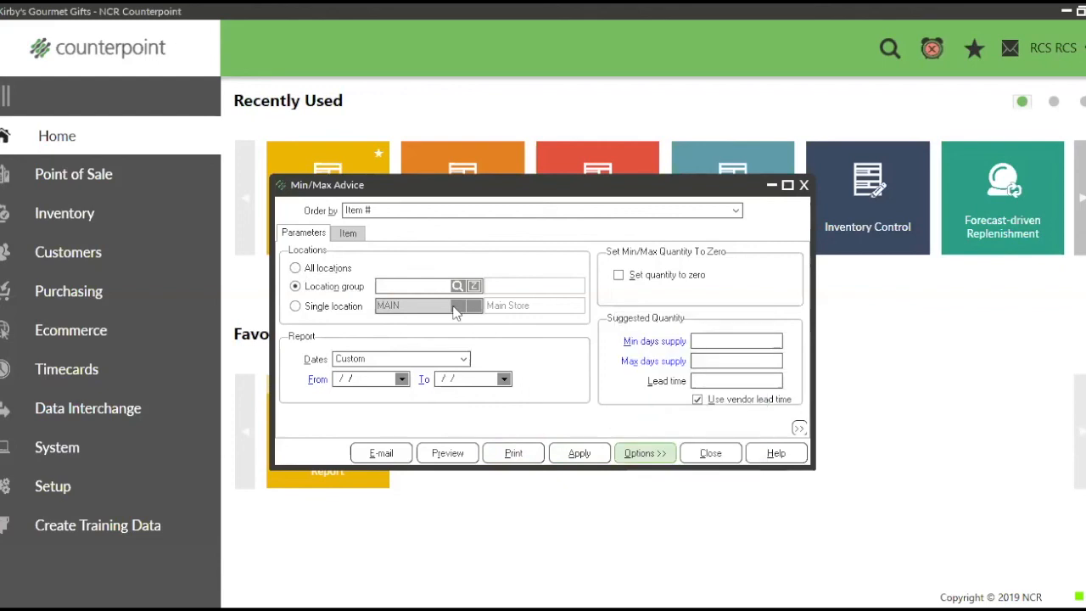
{"action": "left_click", "coordinate": [546, 240]}
{"action": "left_click", "coordinate": [866, 583]}
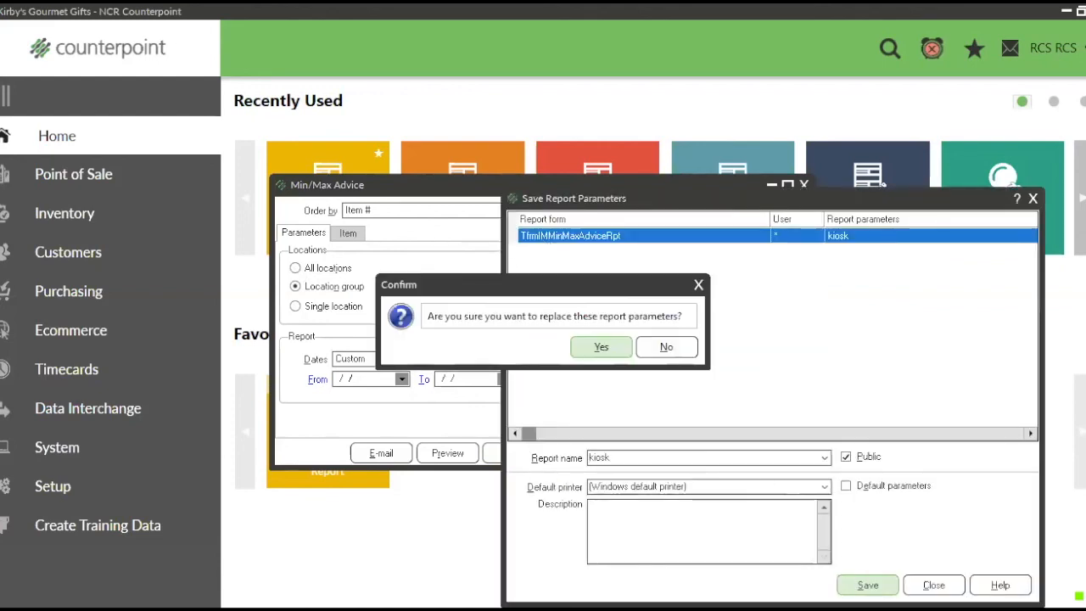
{"action": "left_click", "coordinate": [666, 349]}
{"action": "left_click", "coordinate": [933, 585]}
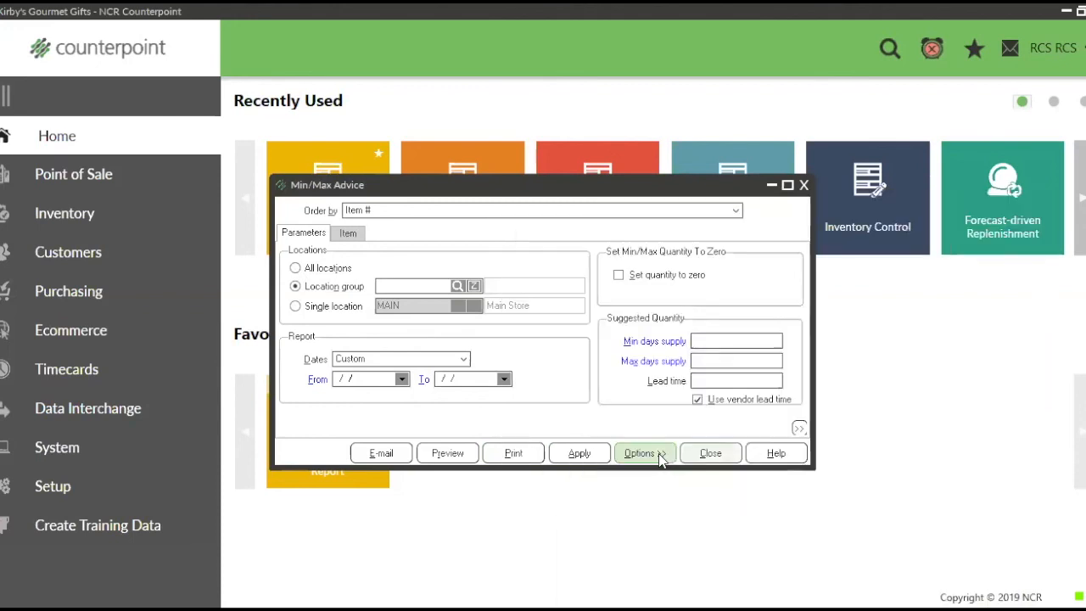
- Load the saved public kiosk parameters into the Min/Max Advice report
{"action": "left_click", "coordinate": [662, 453]}
{"action": "left_click", "coordinate": [660, 431]}
{"action": "left_click", "coordinate": [608, 238]}
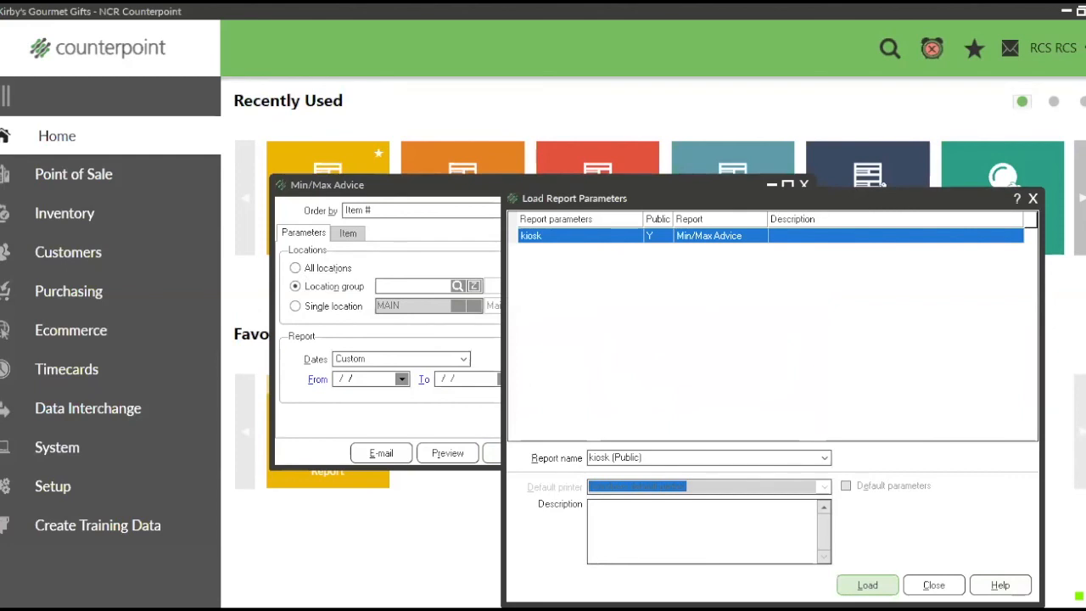
{"action": "left_click", "coordinate": [867, 585]}
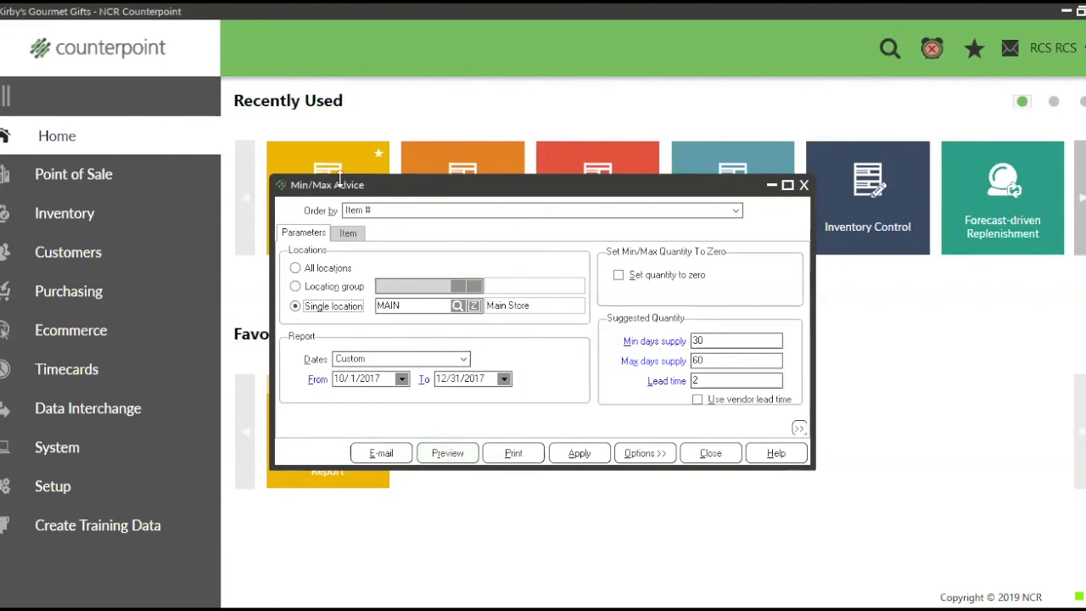
- Review the report's date range and supply settings, and set the single location to KIOS
{"action": "left_click_drag", "start_coordinate": [384, 380], "coordinate": [307, 379]}
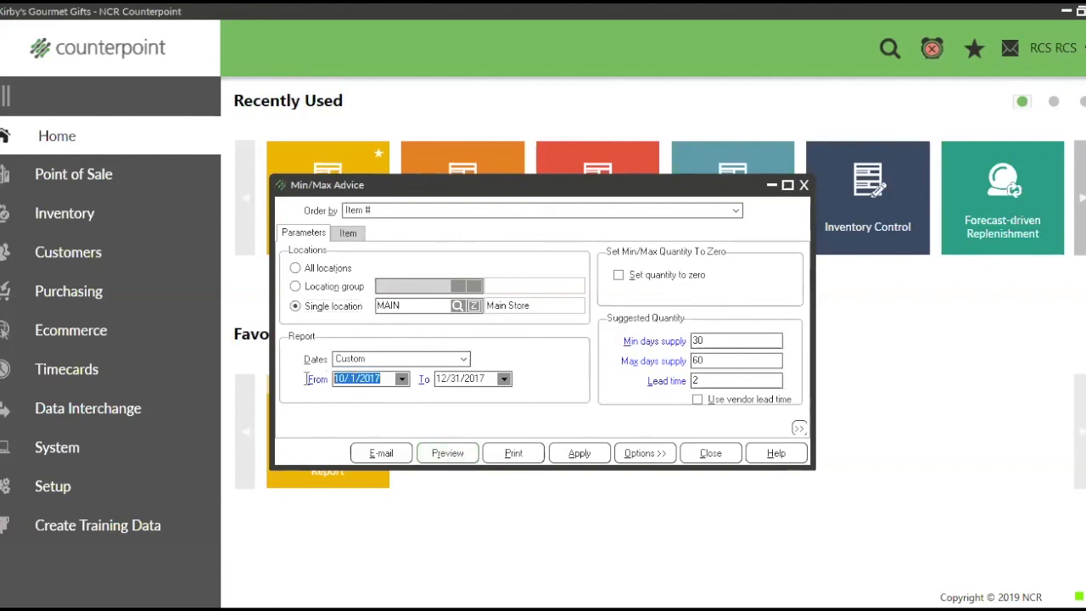
{"action": "left_click", "coordinate": [485, 382]}
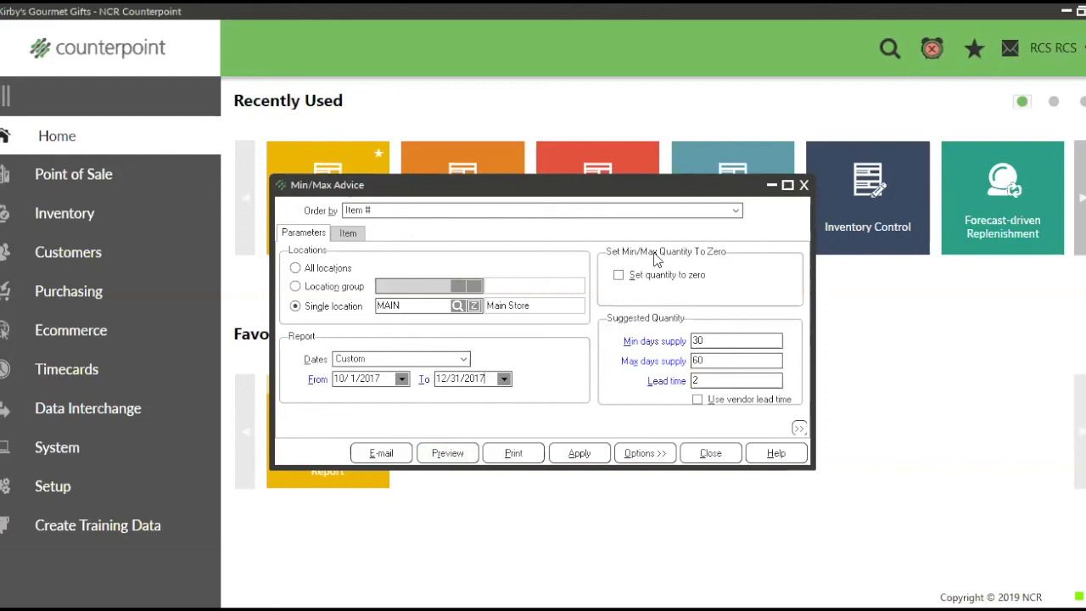
{"action": "left_click", "coordinate": [662, 283]}
{"action": "left_click", "coordinate": [723, 361]}
{"action": "left_click", "coordinate": [456, 307]}
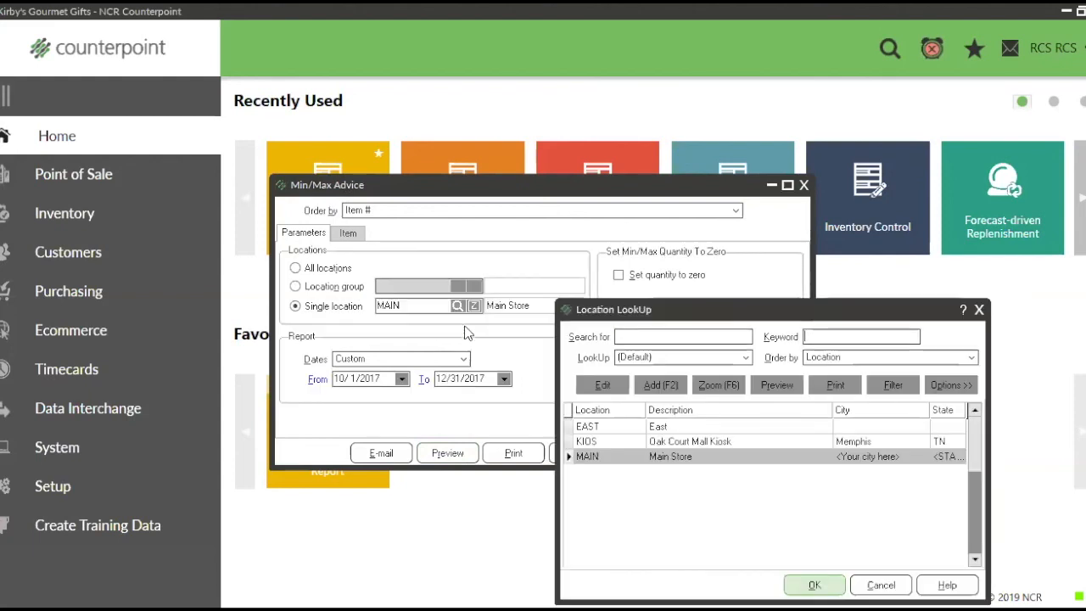
{"action": "left_click", "coordinate": [654, 441]}
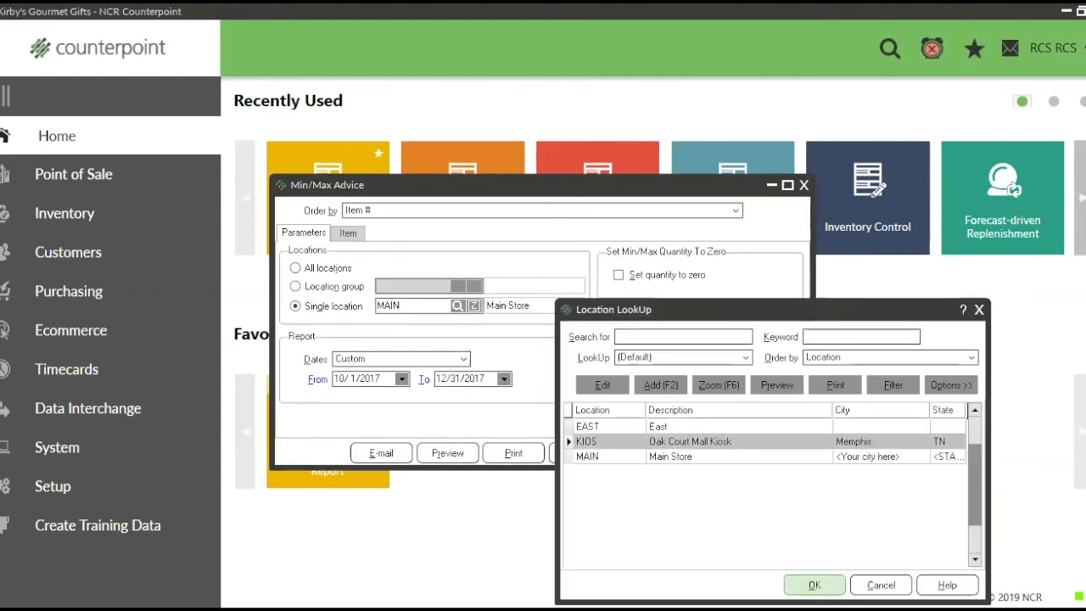
{"action": "left_click", "coordinate": [814, 585]}
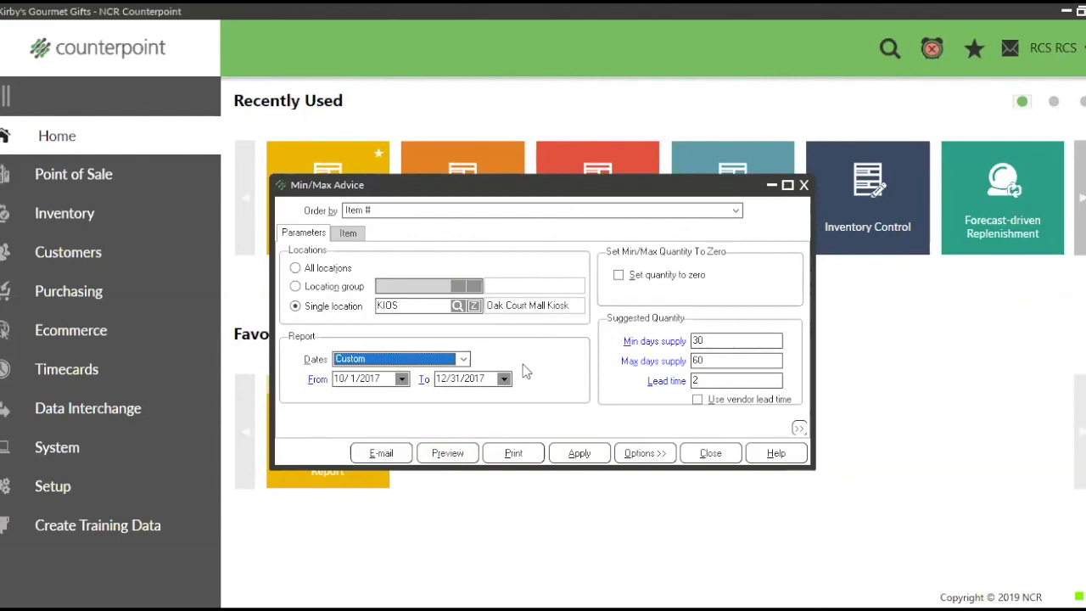
- Preview the Min/Max Advice report for the KIOS location at 115% zoom
{"action": "left_click", "coordinate": [717, 379]}
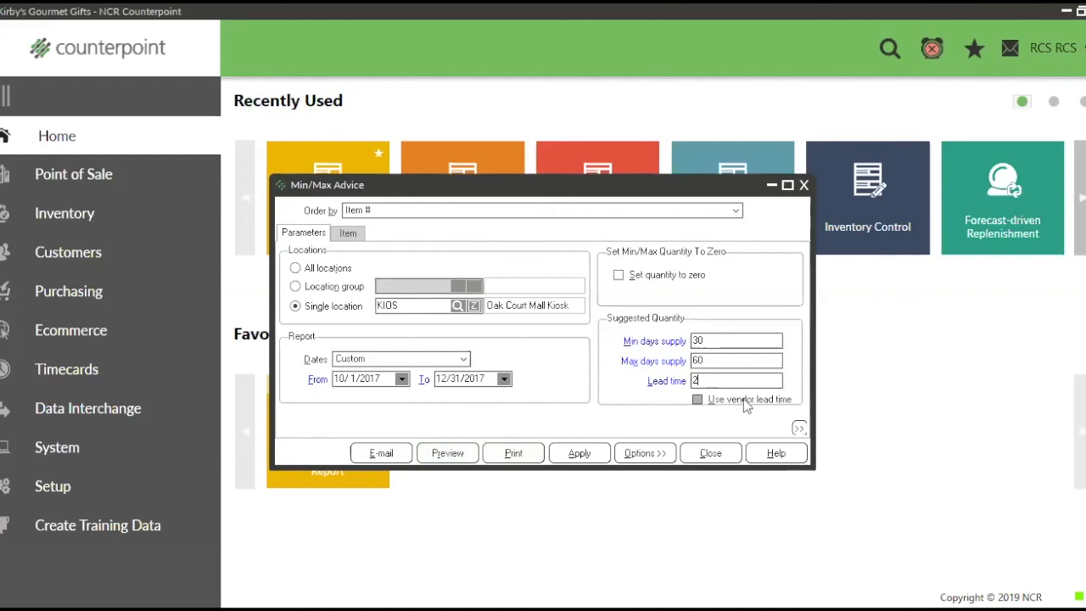
{"action": "left_click", "coordinate": [449, 452]}
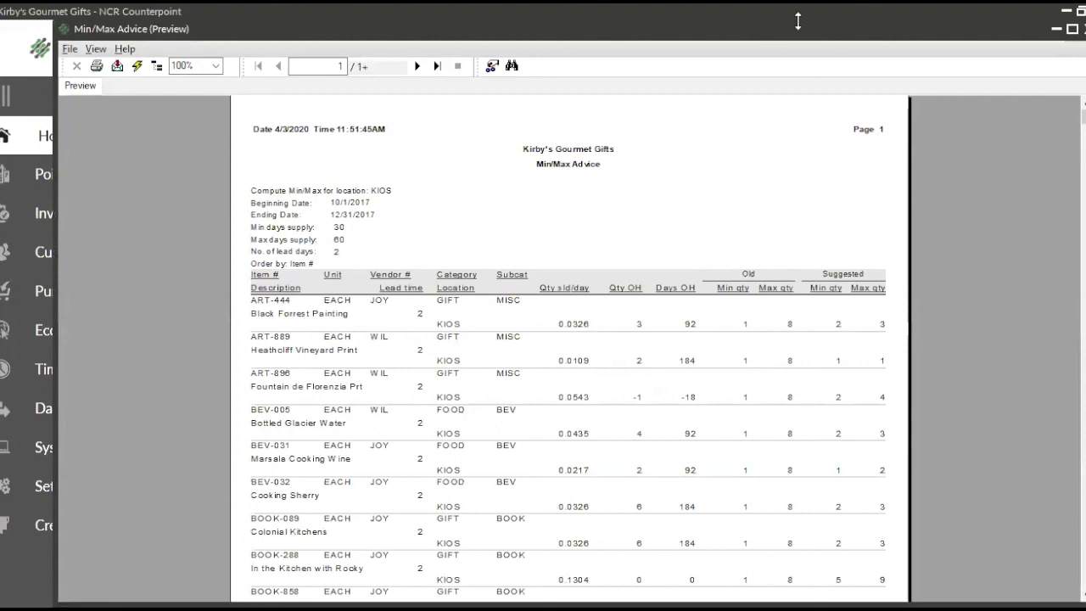
{"action": "left_click", "coordinate": [194, 66]}
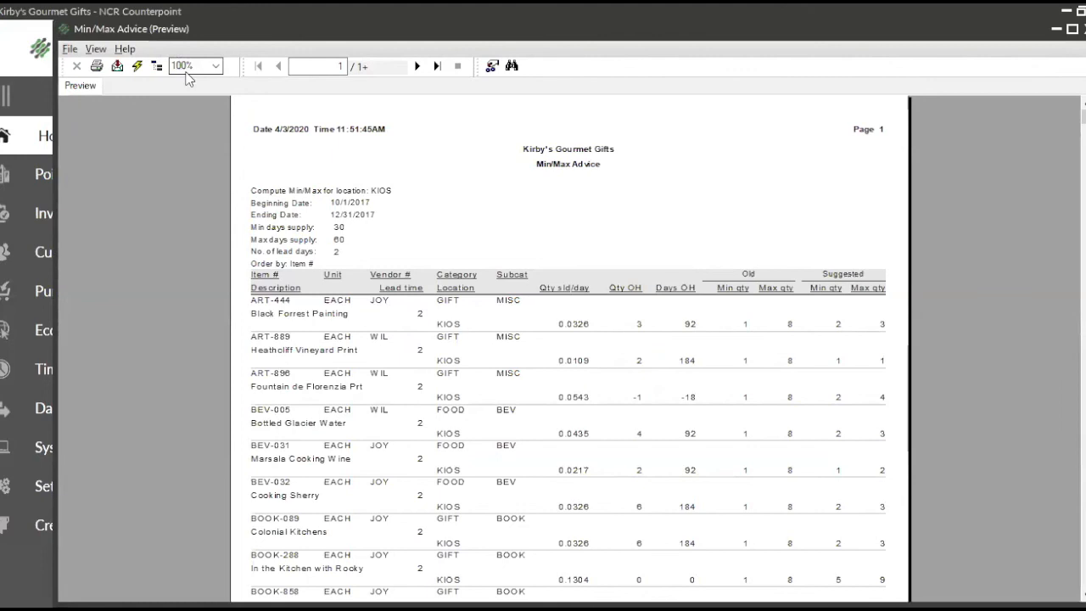
{"action": "type", "text": "115"}
{"action": "key", "text": "Return"}
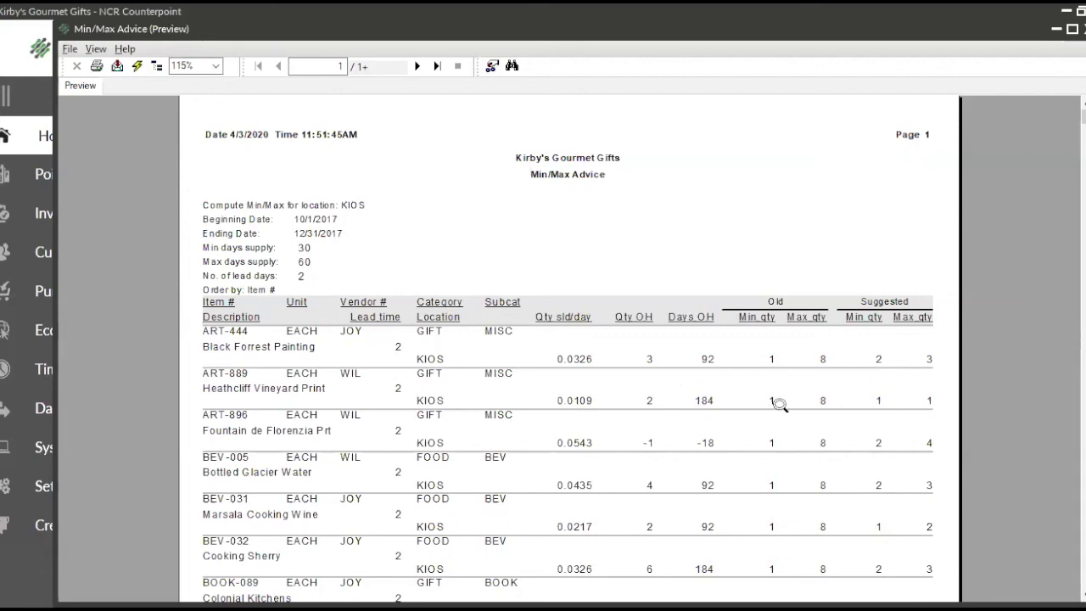
- Compare the old and suggested min and max quantities in the previewed report, and exit the preview
{"action": "left_click", "coordinate": [931, 402]}
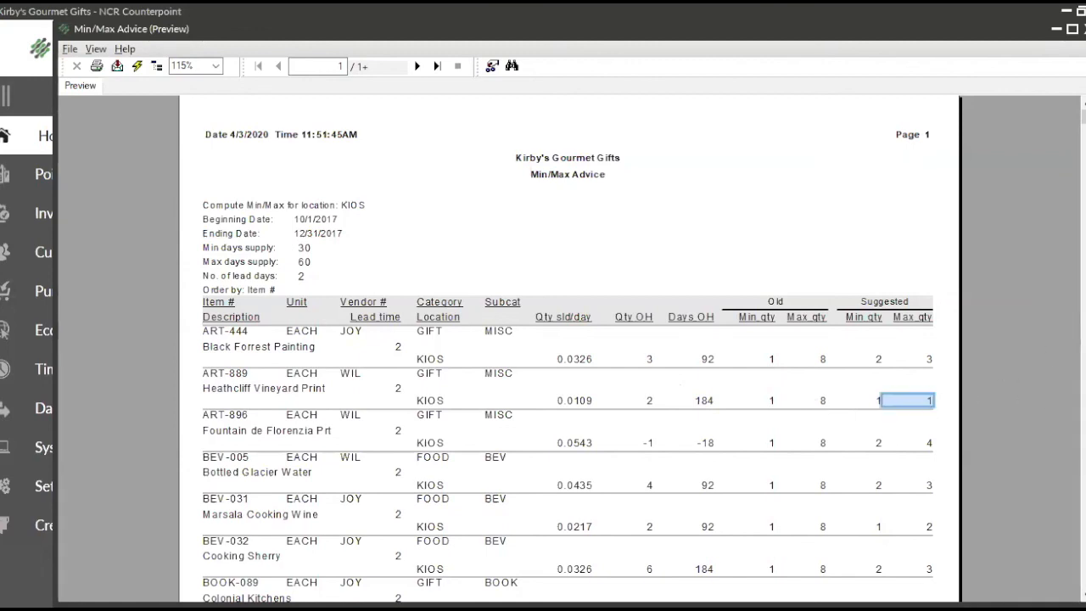
{"action": "scroll", "coordinate": [568, 356], "scroll_direction": "down", "scroll_amount": 1}
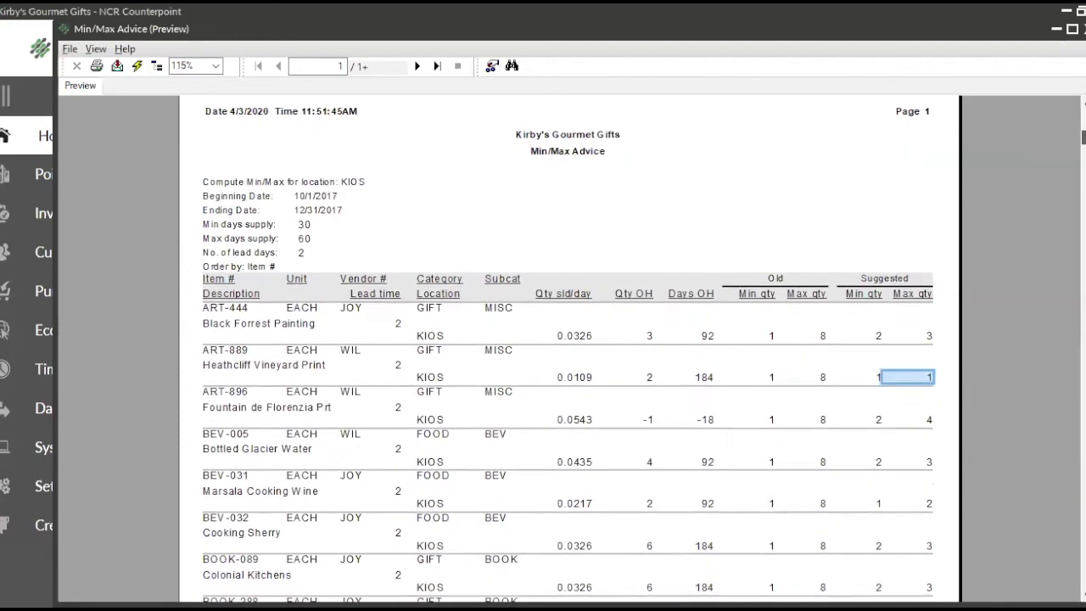
{"action": "scroll", "coordinate": [568, 356], "scroll_direction": "down", "scroll_amount": 10}
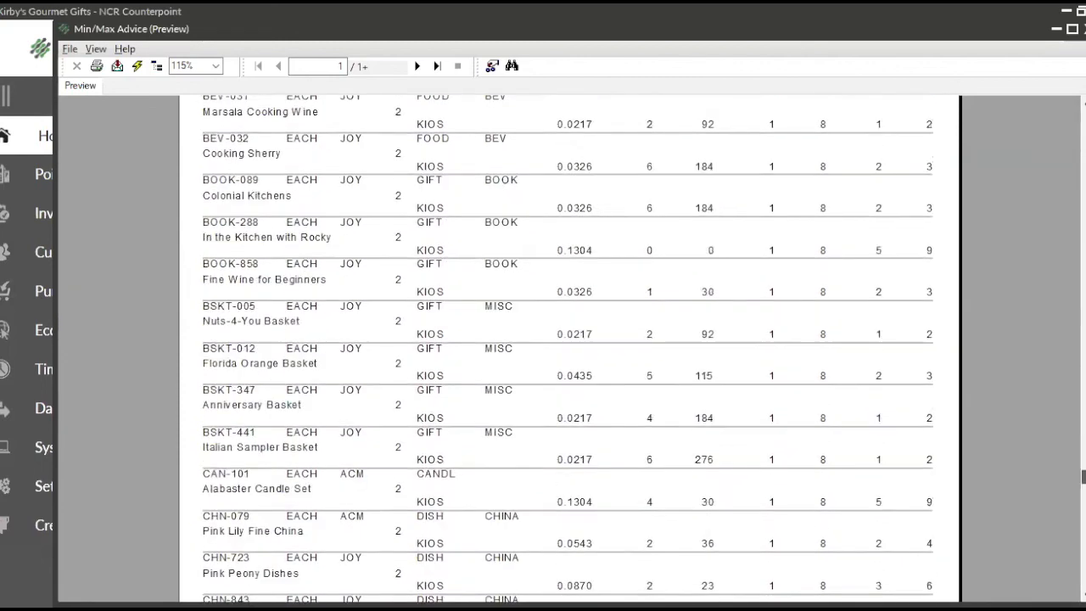
{"action": "scroll", "coordinate": [567, 357], "scroll_direction": "up", "scroll_amount": 10}
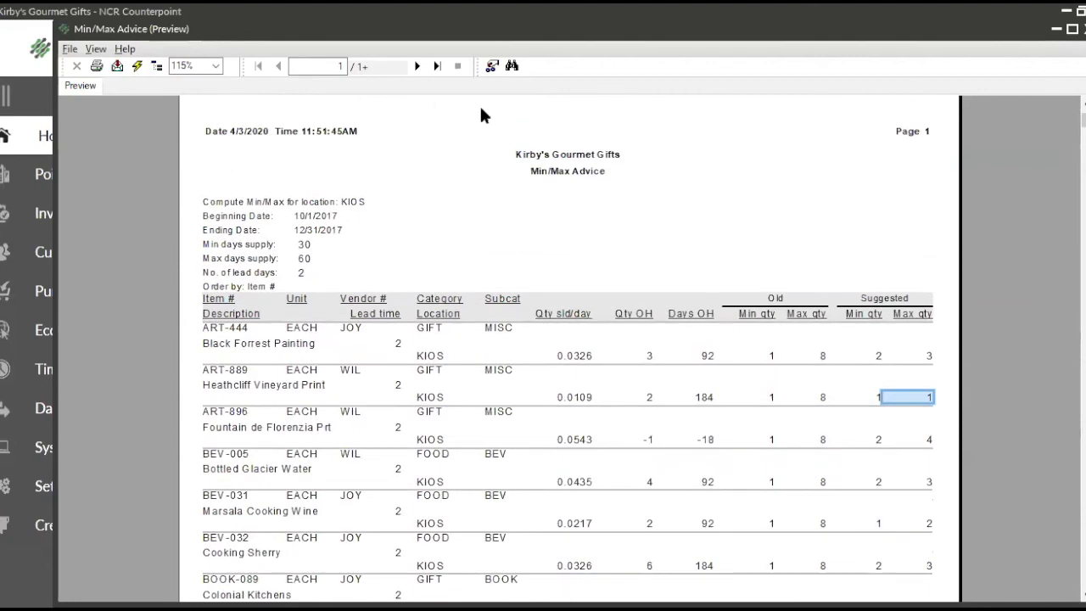
{"action": "left_click", "coordinate": [69, 49]}
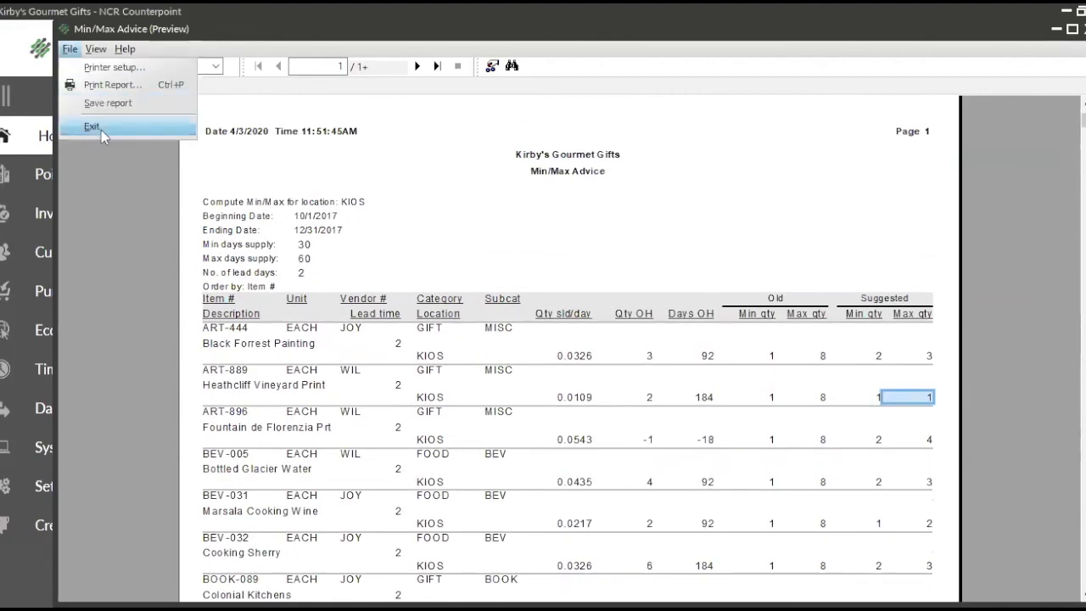
{"action": "left_click", "coordinate": [101, 130]}
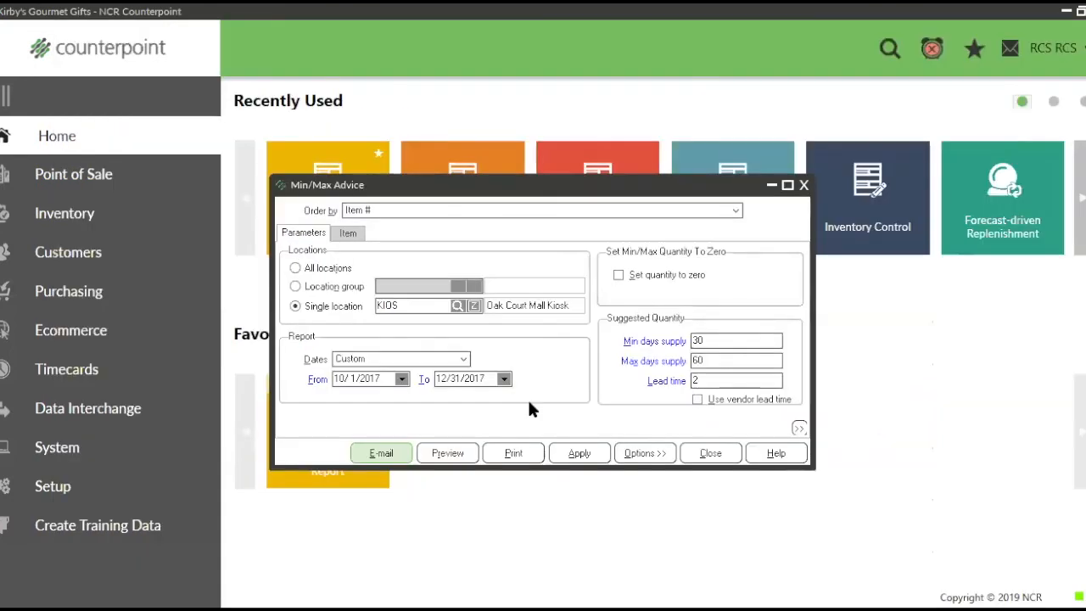
- Apply the suggested Min and Max inventory values for KIOS, confirm the update and close Min/Max Advice
{"action": "left_click", "coordinate": [580, 455]}
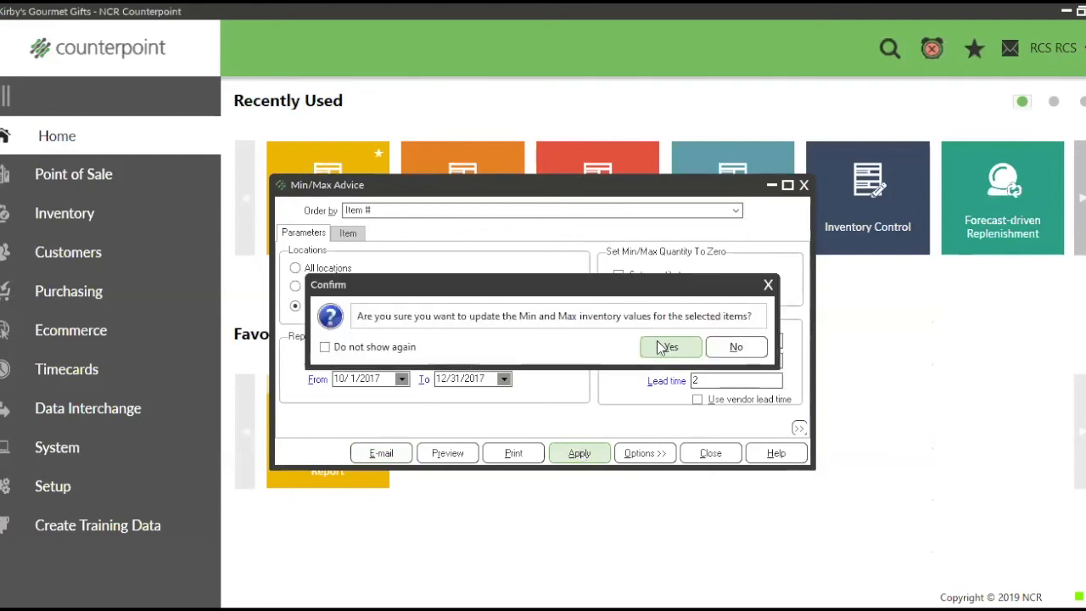
{"action": "left_click", "coordinate": [666, 347]}
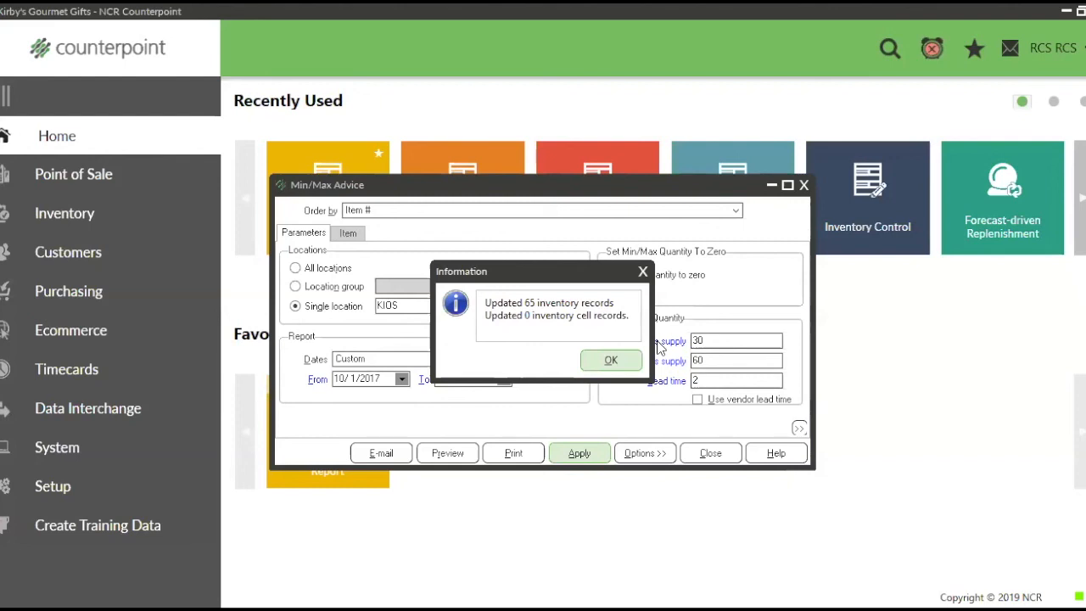
{"action": "left_click", "coordinate": [611, 361]}
{"action": "left_click", "coordinate": [391, 377]}
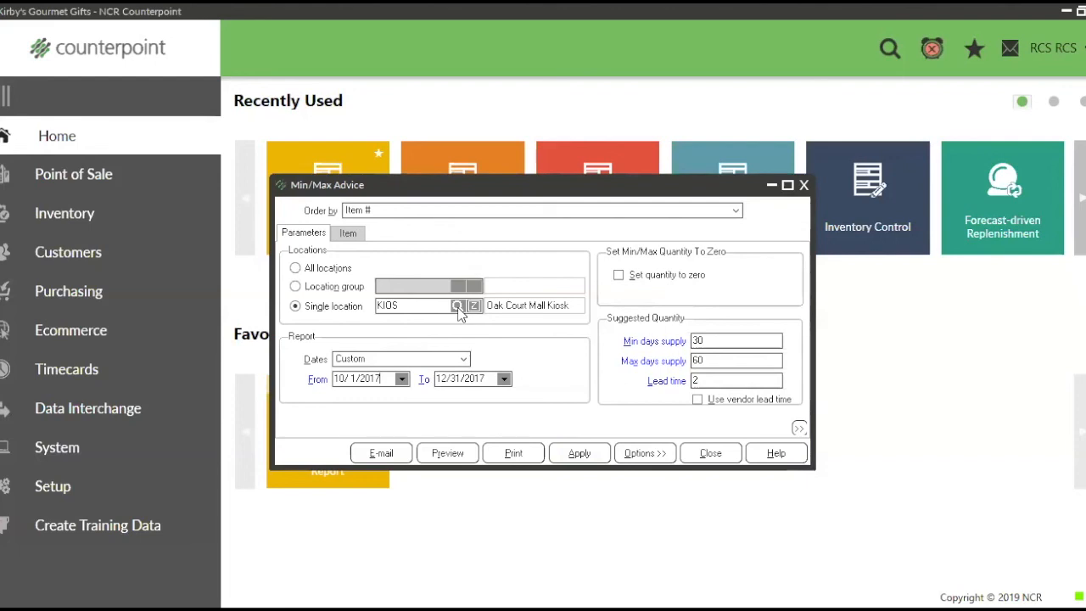
{"action": "left_click", "coordinate": [710, 453]}
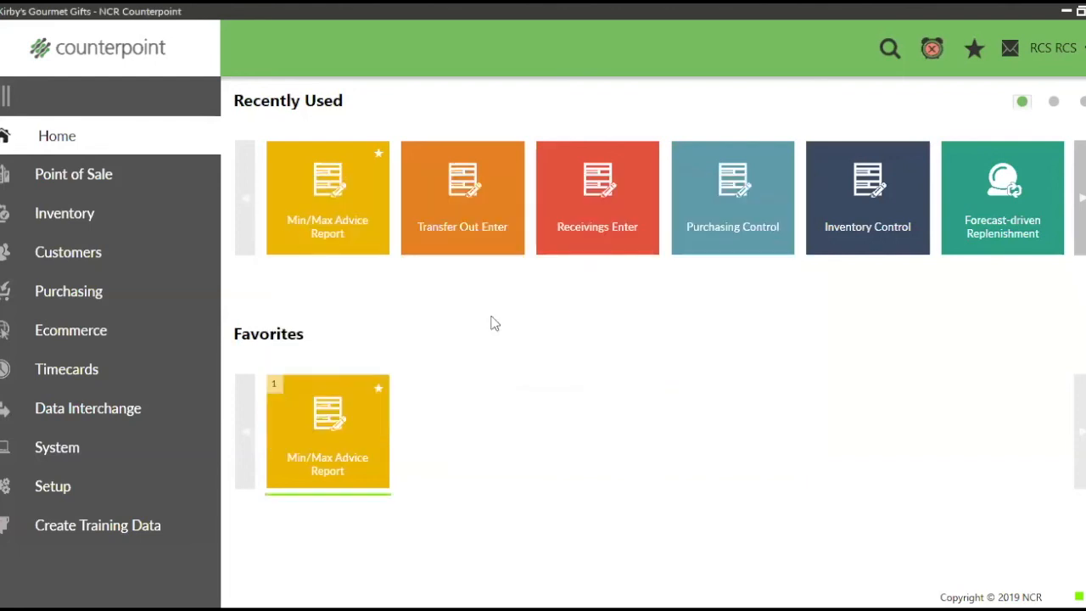
- Open the Inventory records and set the minimum quantity of item 100001 at MAIN to 7
{"action": "left_click", "coordinate": [46, 213]}
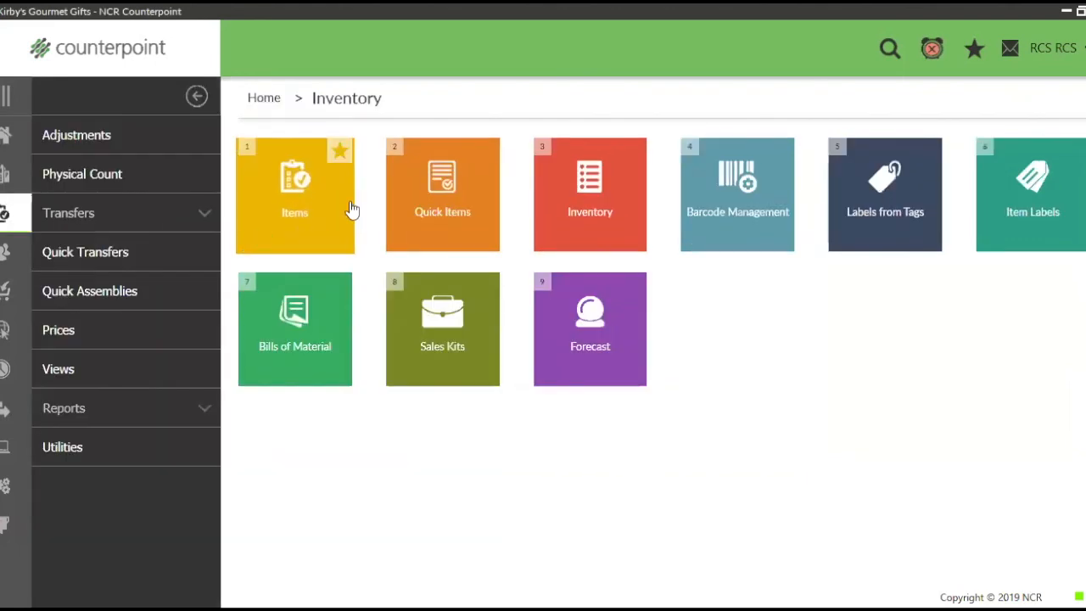
{"action": "left_click", "coordinate": [541, 229]}
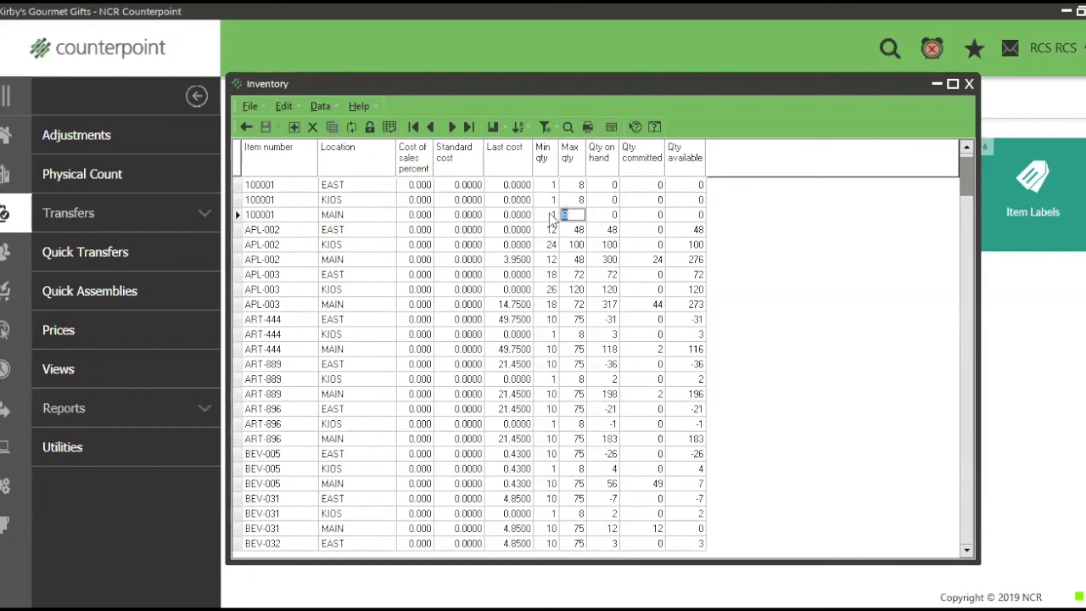
{"action": "left_click", "coordinate": [549, 214]}
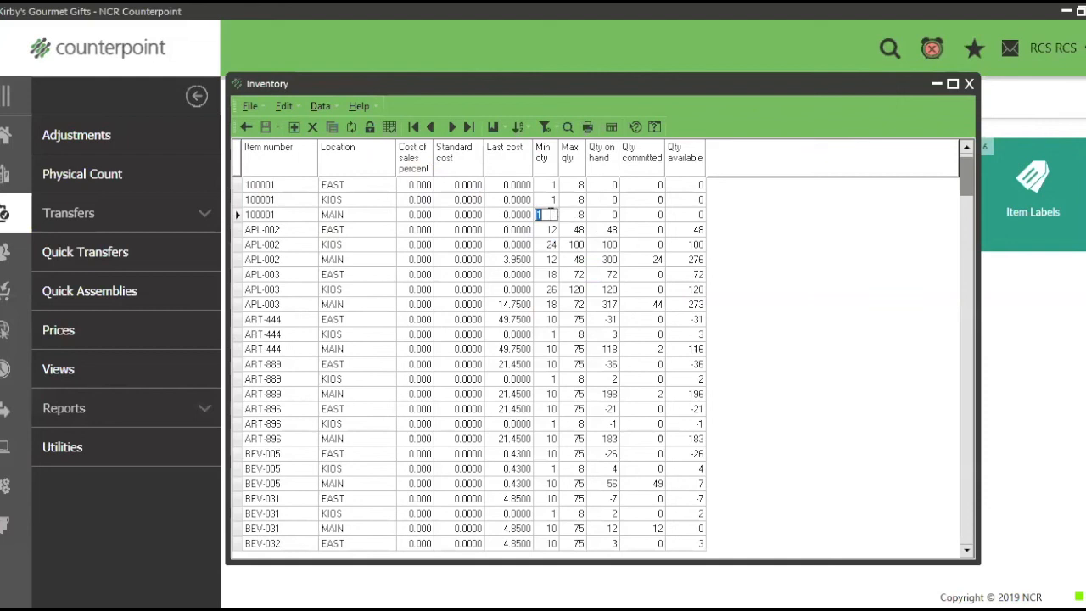
{"action": "type", "text": "7"}
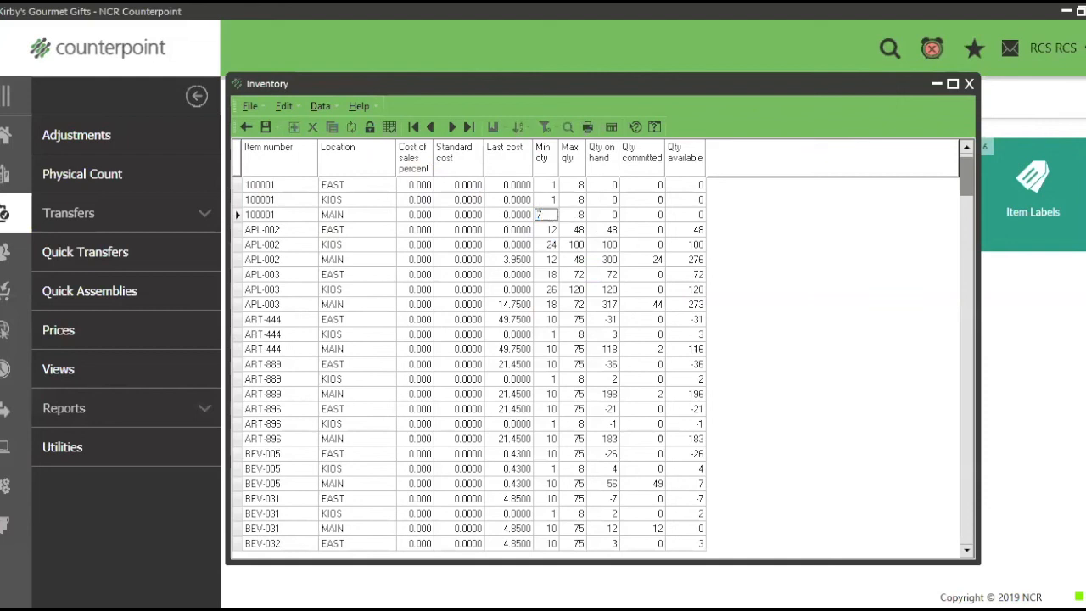
{"action": "left_click", "coordinate": [573, 214]}
{"action": "left_click", "coordinate": [579, 216]}
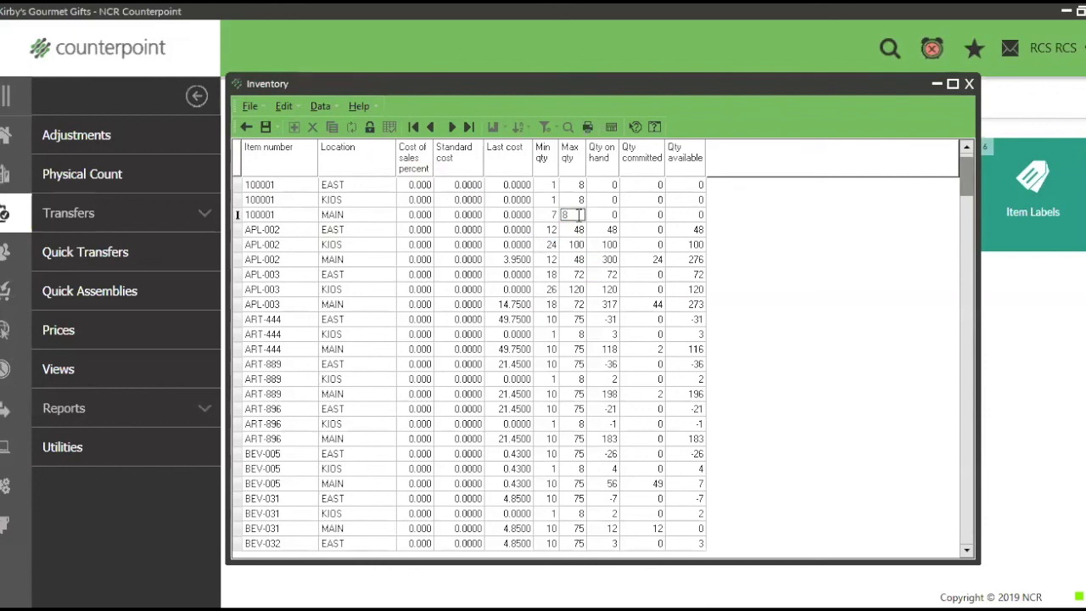
- Set the minimum quantity of item 100001 at KIOS to 7, check its min and max values, and close the Inventory records
{"action": "left_click", "coordinate": [549, 200]}
{"action": "type", "text": "7"}
{"action": "key", "text": "Tab"}
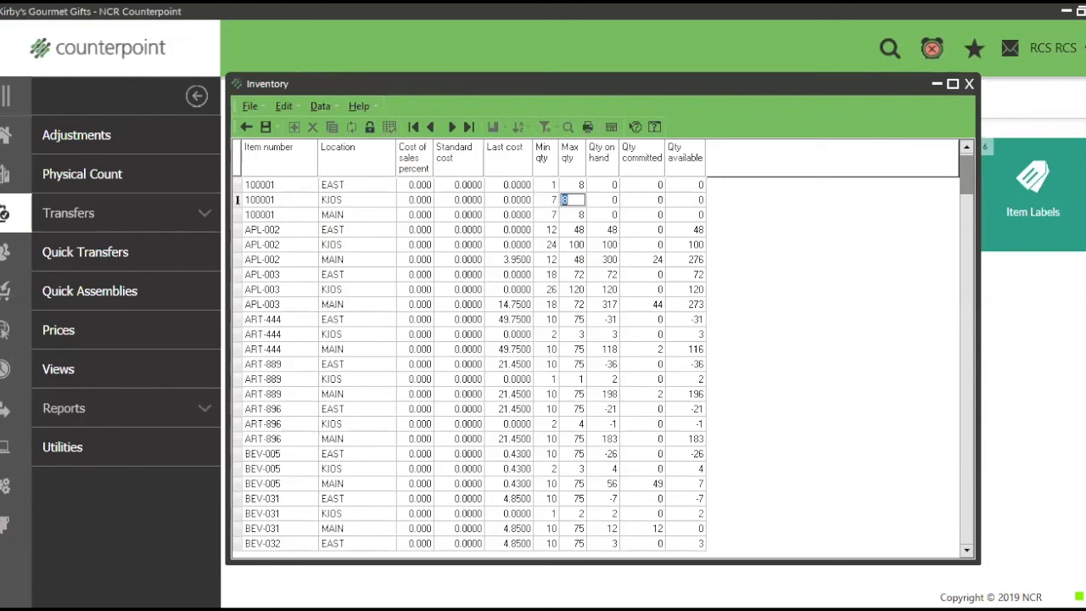
{"action": "left_click", "coordinate": [582, 214]}
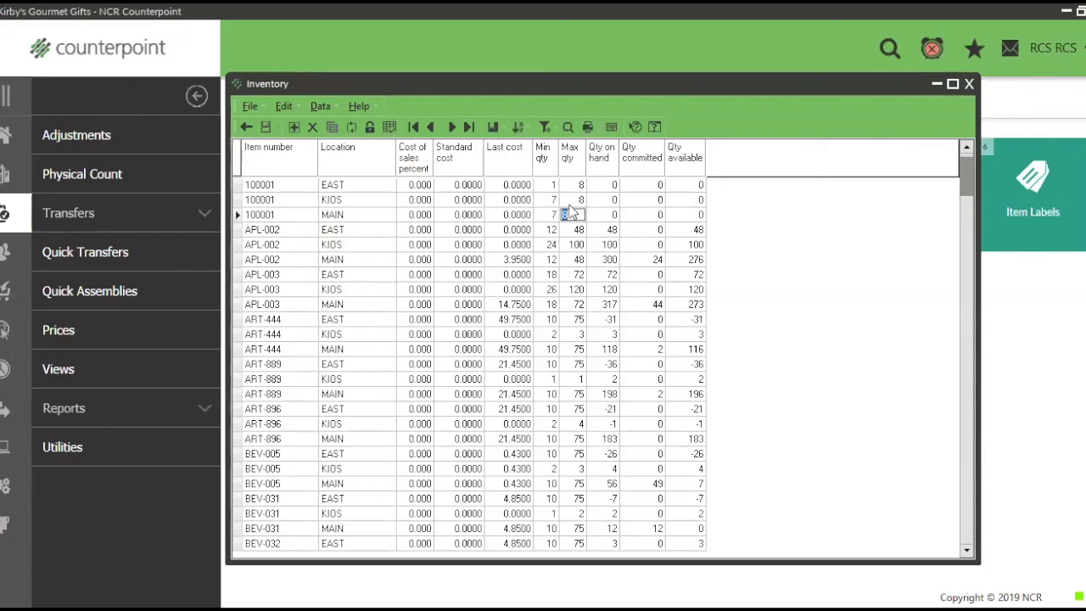
{"action": "left_click", "coordinate": [571, 201]}
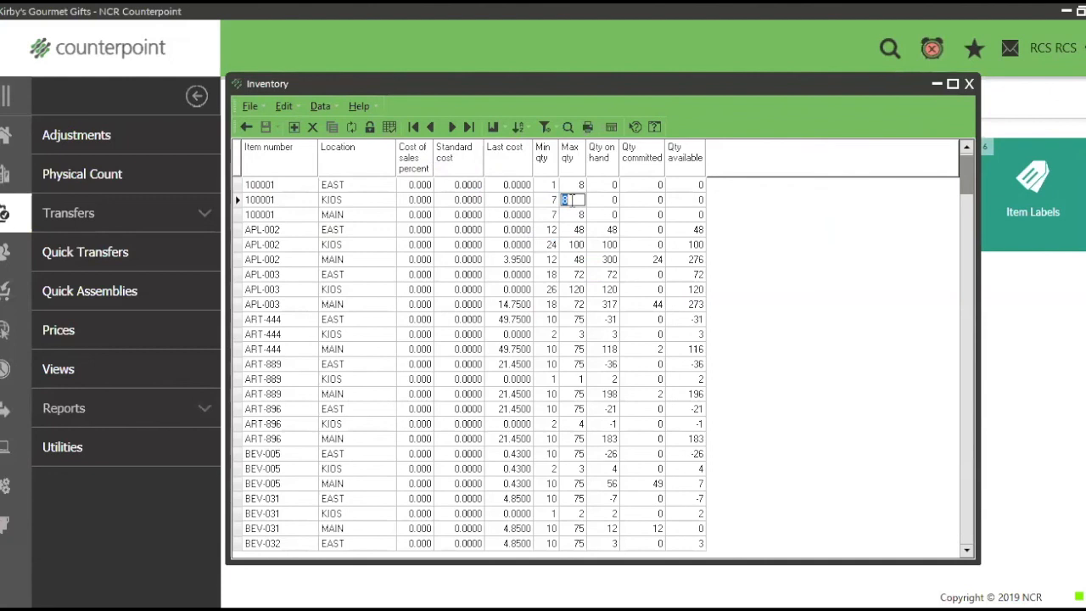
{"action": "left_click", "coordinate": [547, 200]}
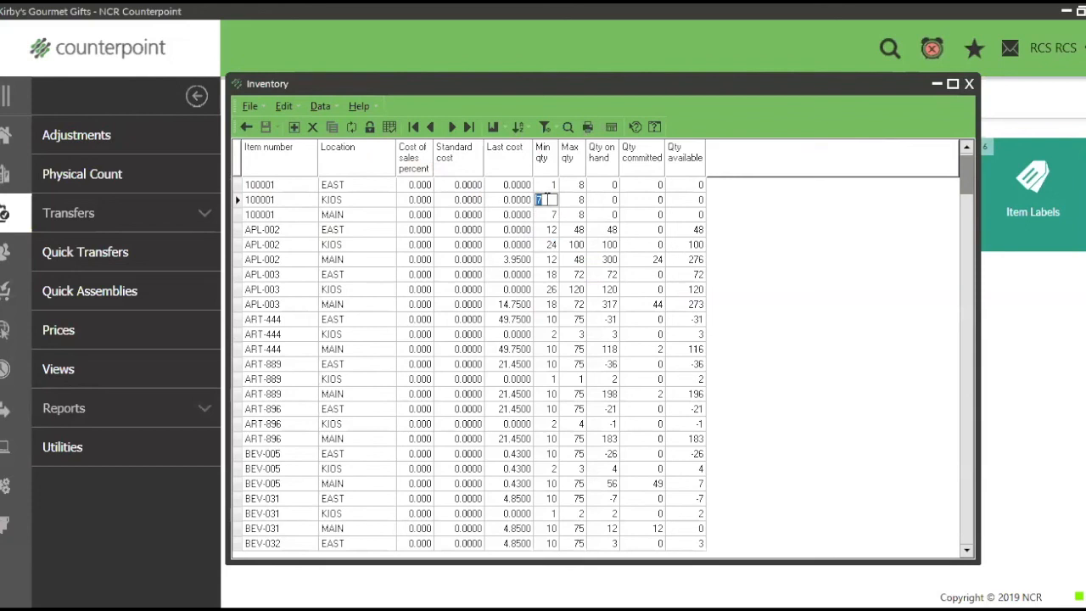
{"action": "left_click", "coordinate": [576, 199]}
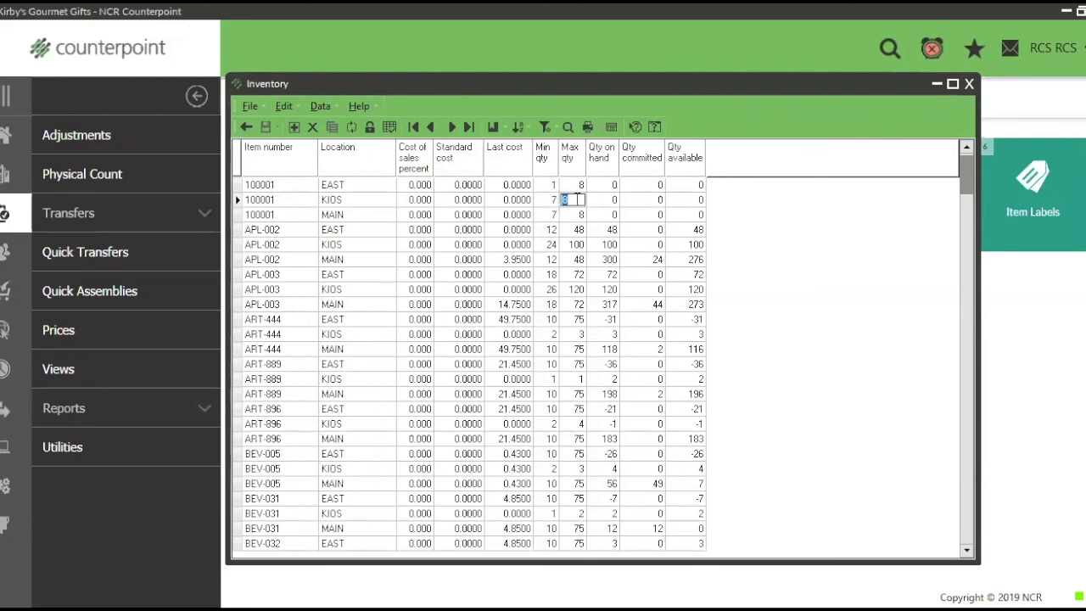
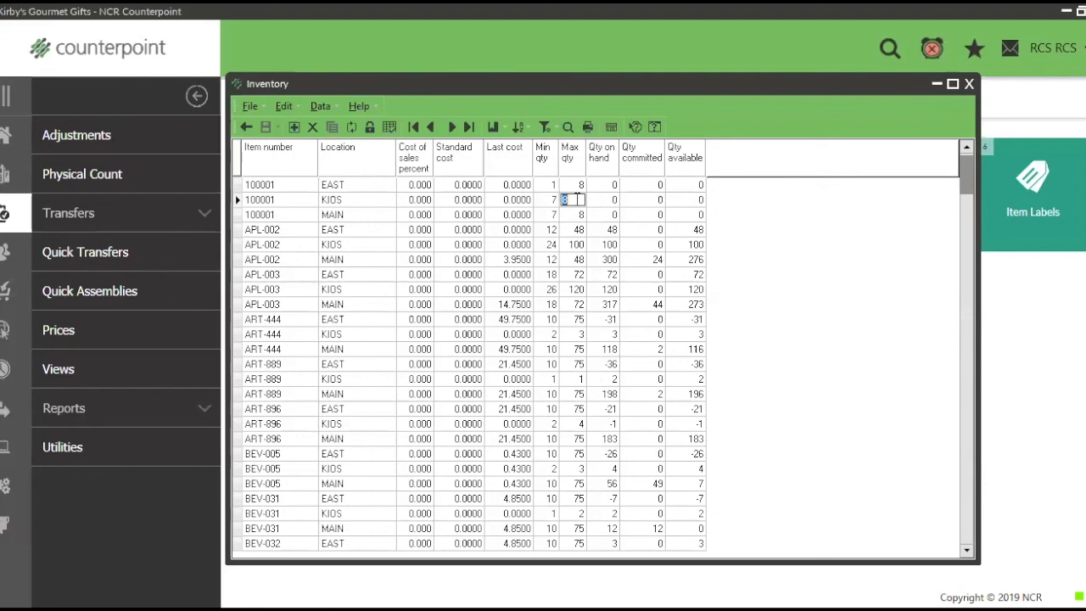
{"action": "left_click", "coordinate": [970, 85]}
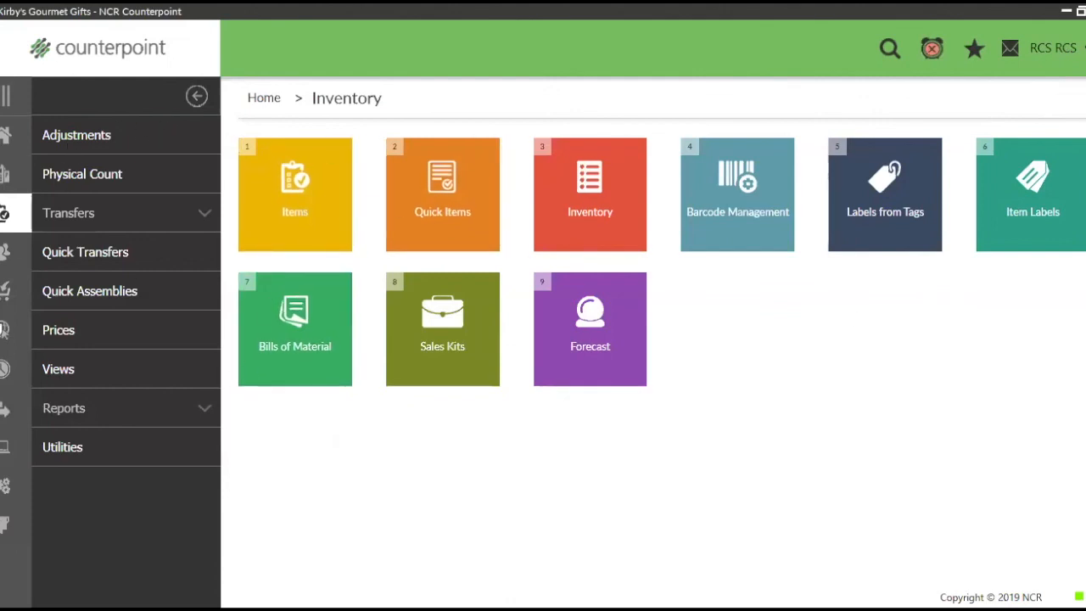
- Load menu code RCS from the system setup's Menu Codes and open it in the Menu Editor
{"action": "left_click", "coordinate": [4, 486]}
{"action": "left_click", "coordinate": [116, 136]}
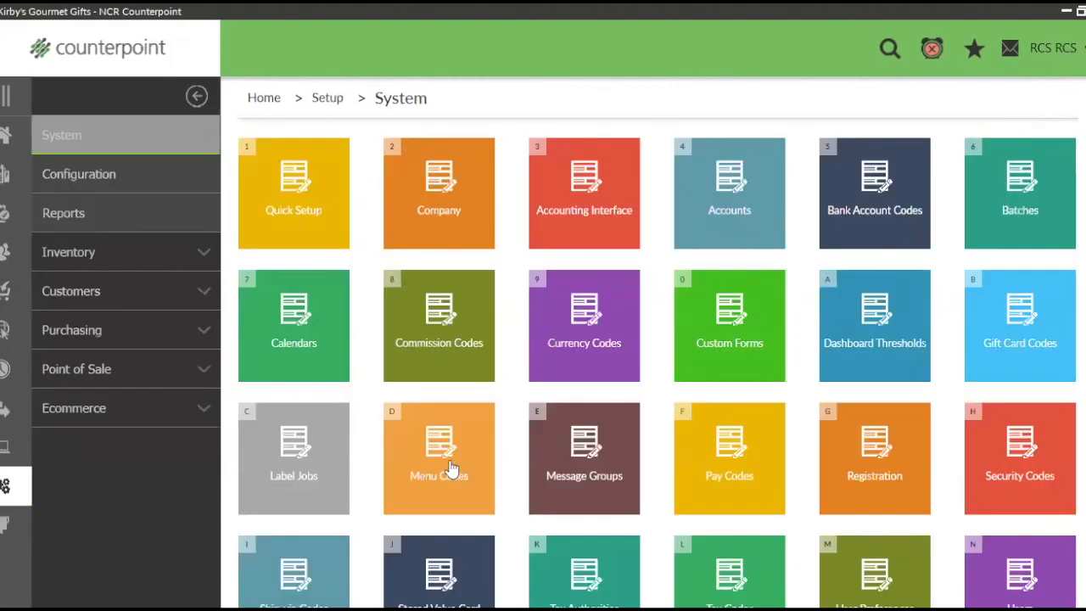
{"action": "left_click", "coordinate": [441, 485]}
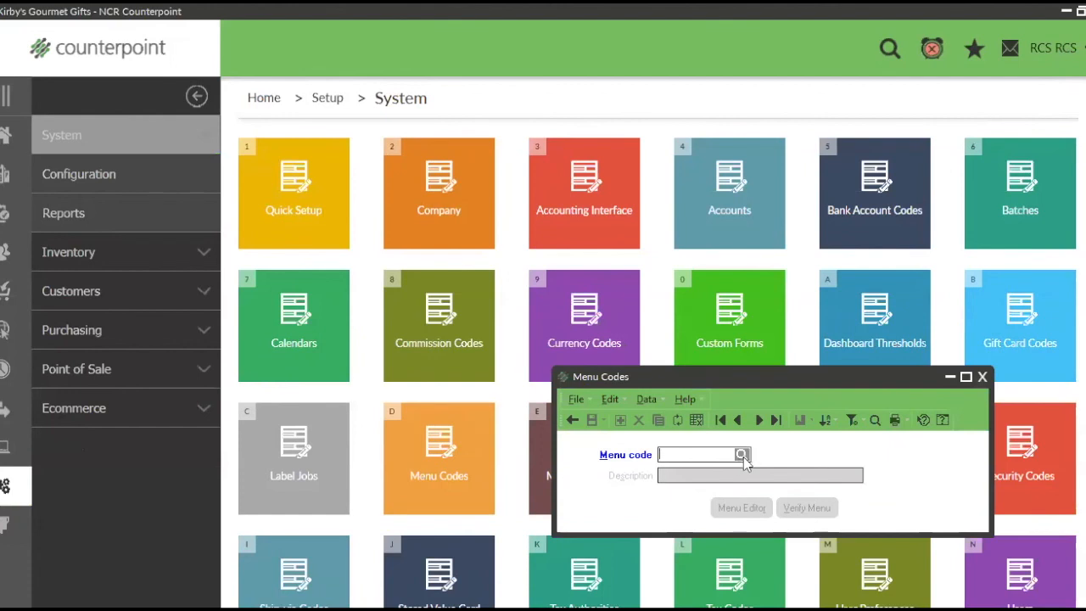
{"action": "type", "text": "RCS"}
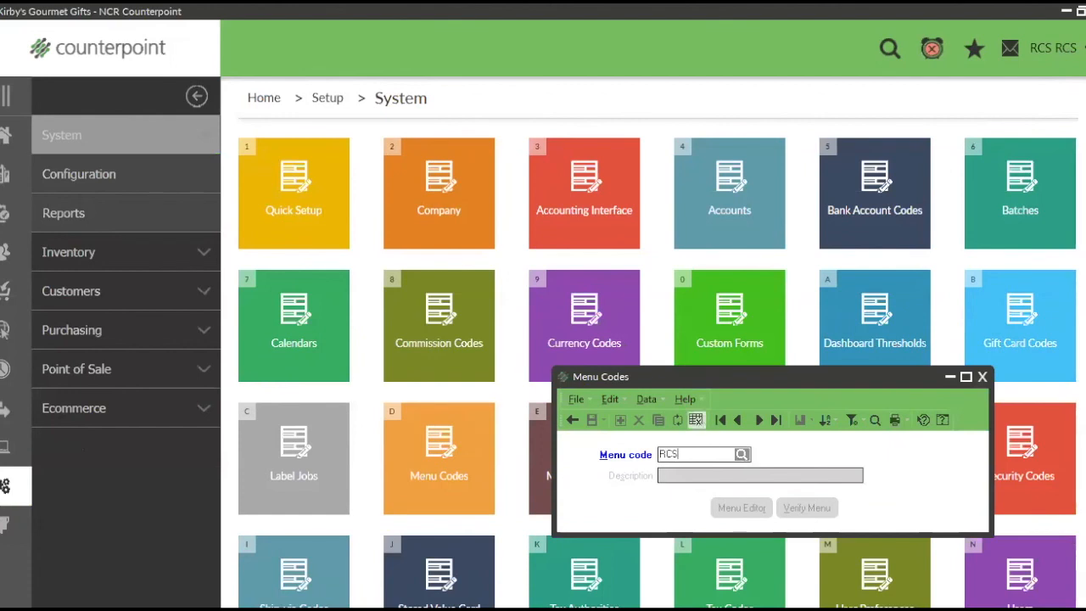
{"action": "key", "text": "Tab"}
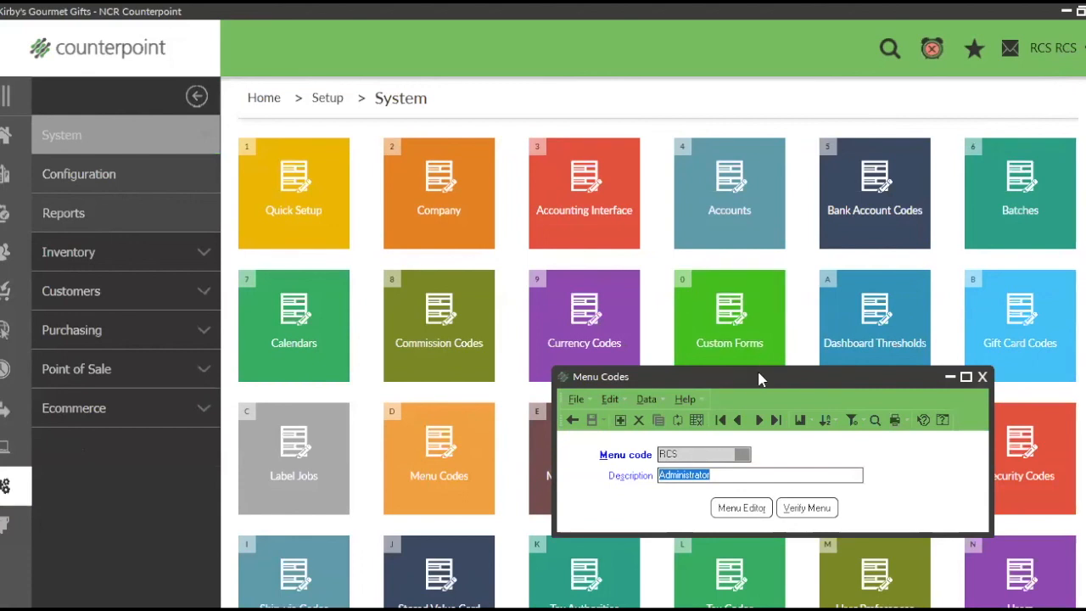
{"action": "left_click_drag", "start_coordinate": [760, 374], "coordinate": [607, 200]}
{"action": "left_click", "coordinate": [589, 336]}
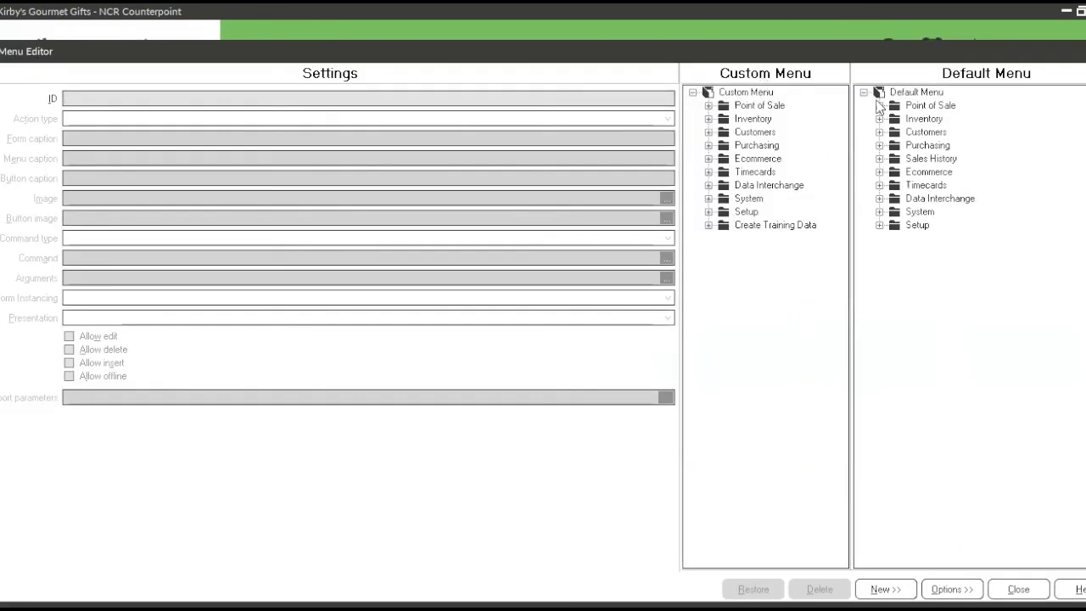
- Add the Min/Max Advice Report from the default Inventory reports to the custom menu's Create Training Data folder
{"action": "left_click", "coordinate": [879, 119]}
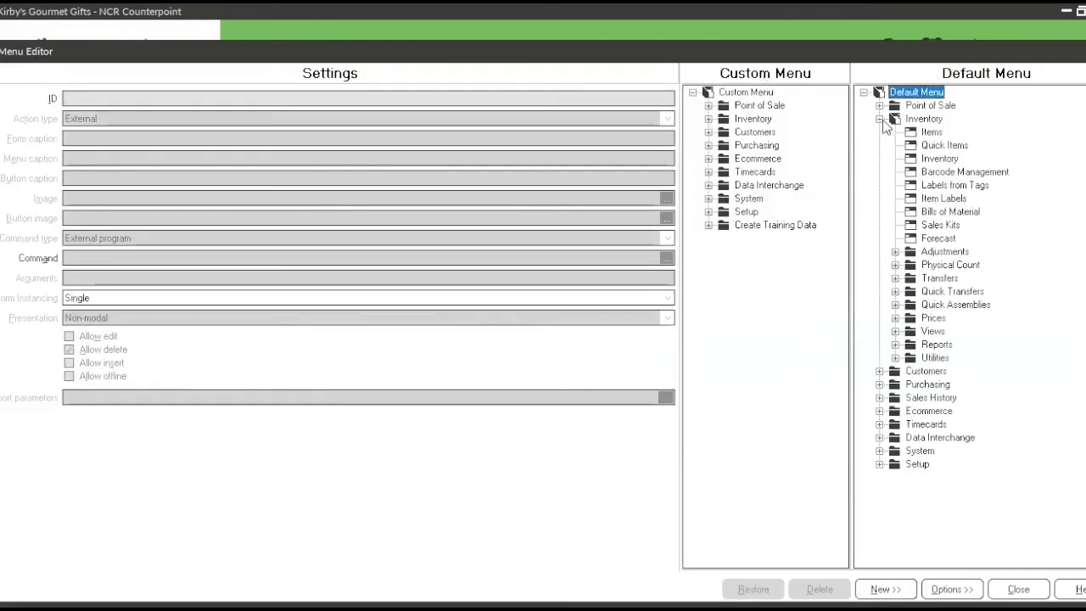
{"action": "left_click", "coordinate": [895, 344]}
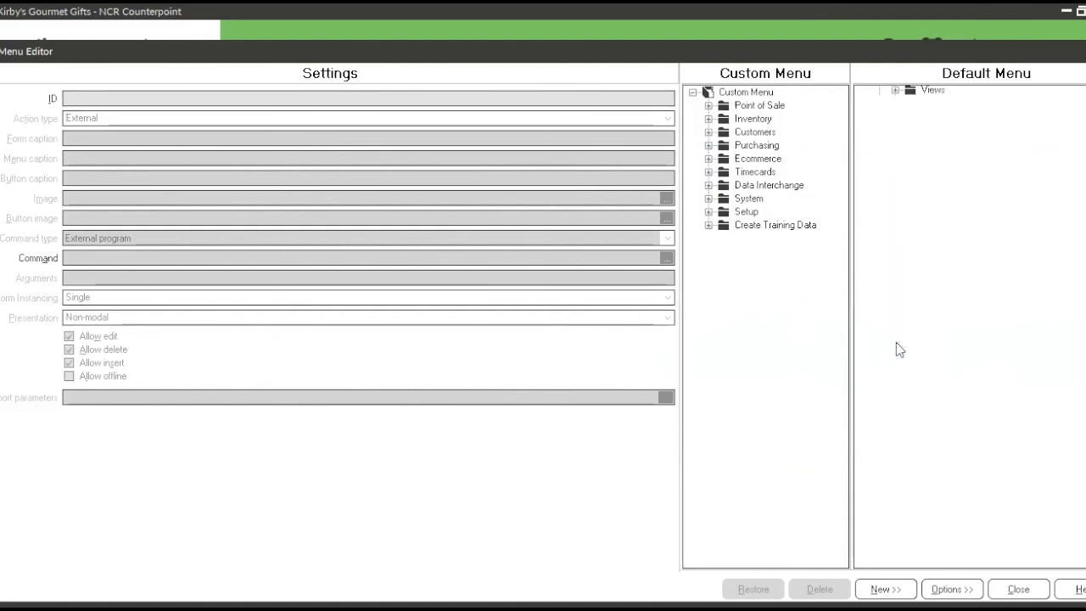
{"action": "left_click", "coordinate": [708, 120]}
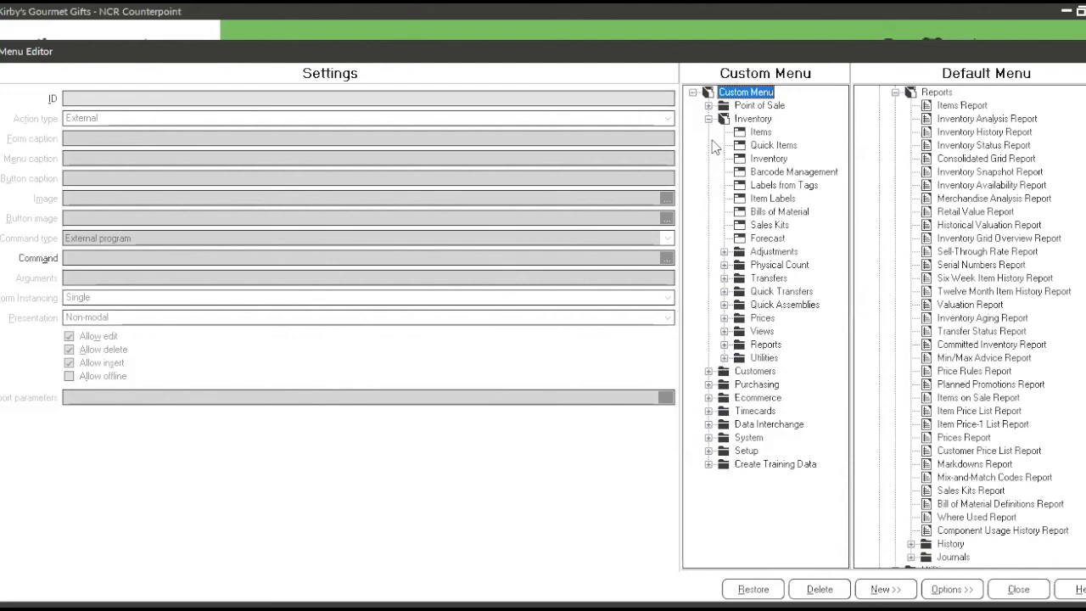
{"action": "left_click", "coordinate": [708, 120]}
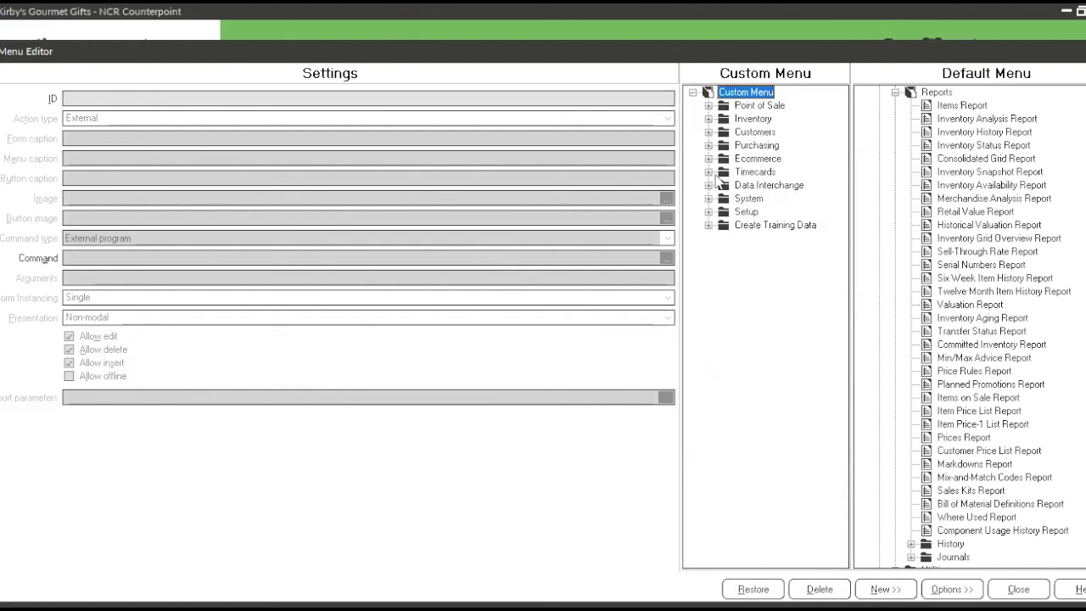
{"action": "left_click", "coordinate": [721, 228]}
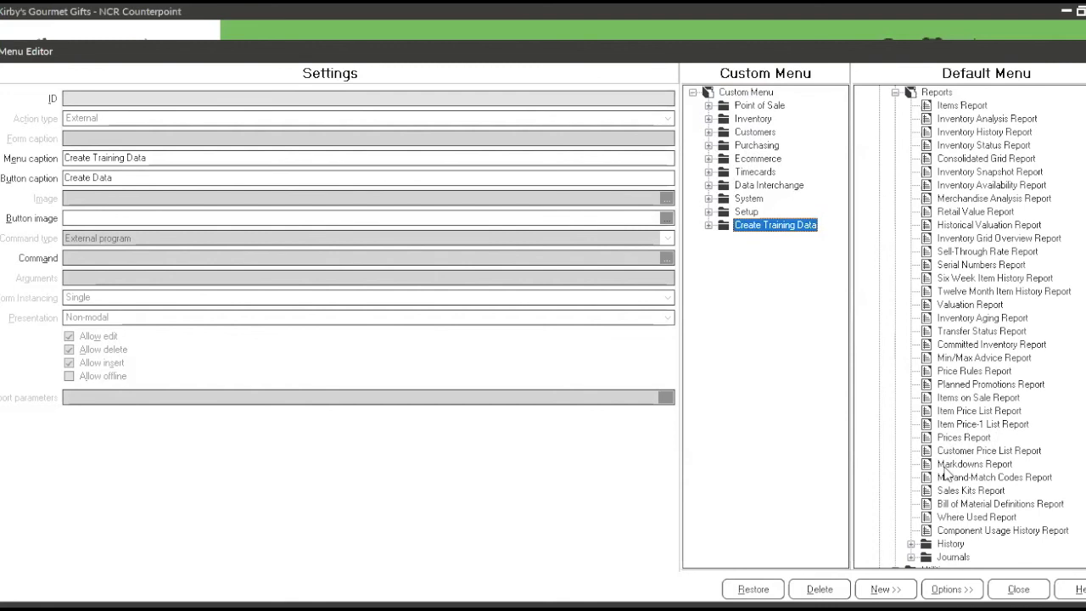
{"action": "left_click", "coordinate": [943, 359]}
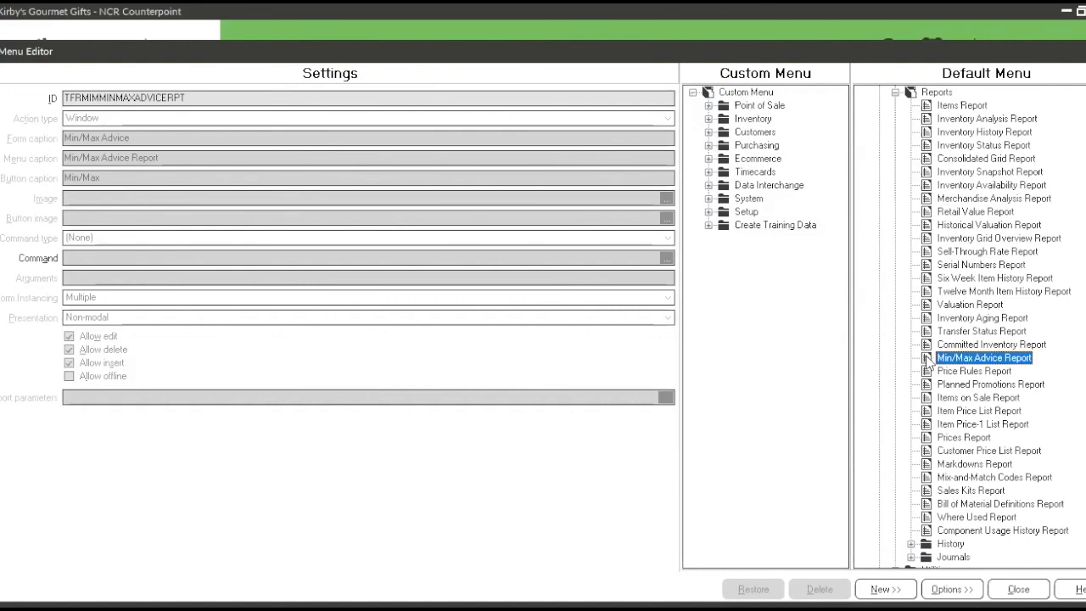
{"action": "left_click_drag", "start_coordinate": [927, 361], "coordinate": [791, 236]}
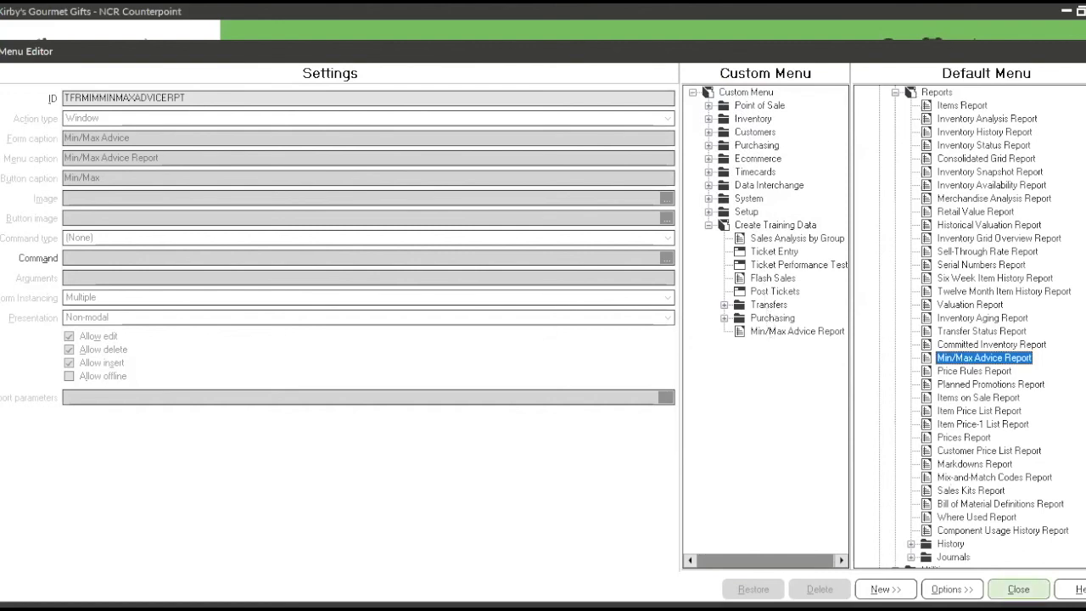
- Close the Menu Editor with its changes saved, and save the RCS menu code
{"action": "left_click", "coordinate": [1018, 589]}
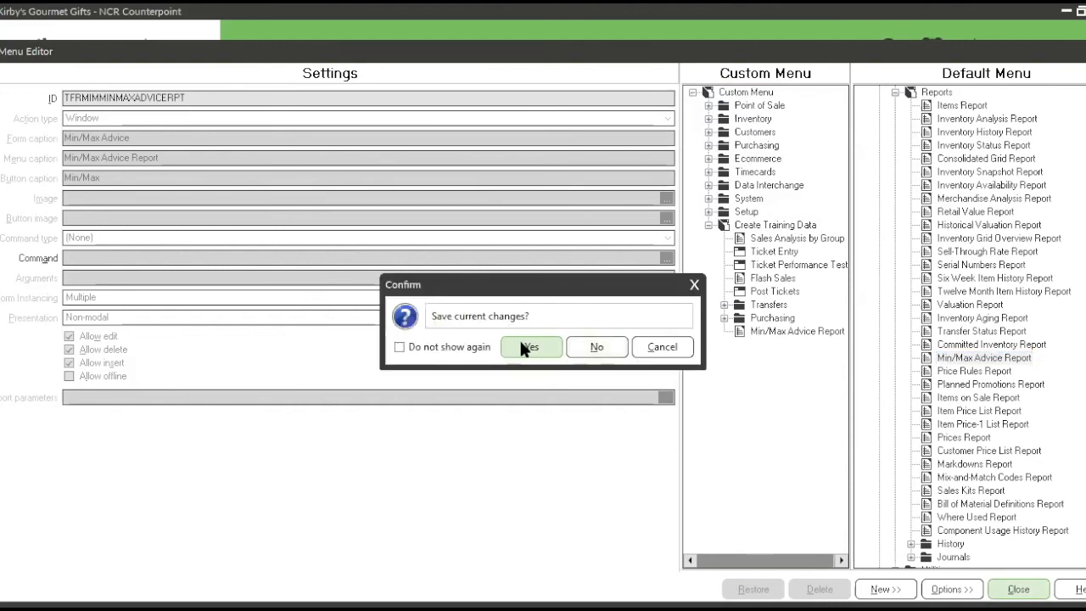
{"action": "left_click", "coordinate": [523, 346]}
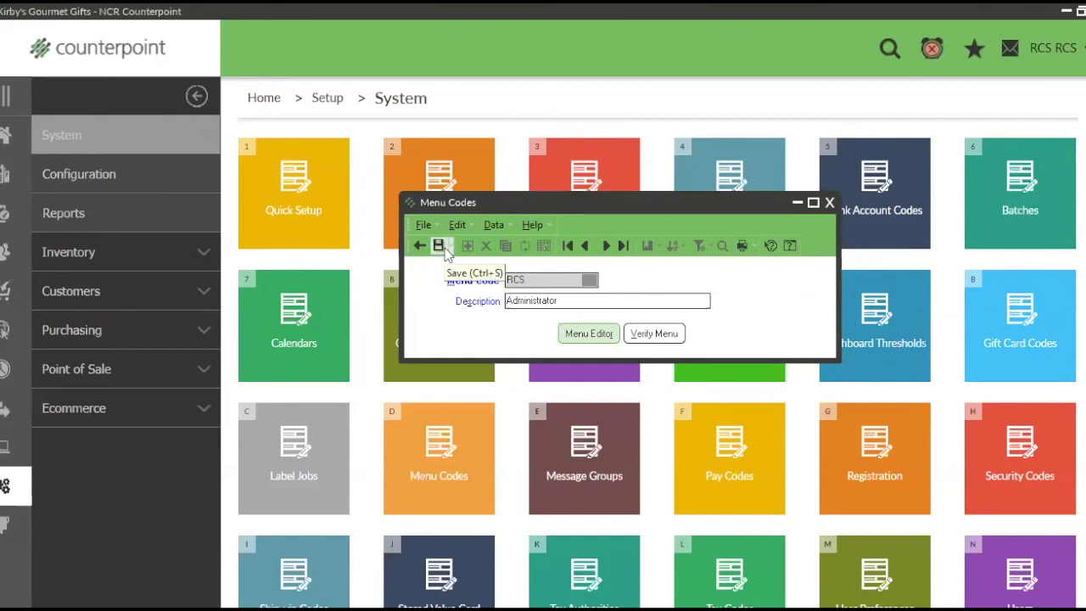
{"action": "left_click", "coordinate": [443, 252]}
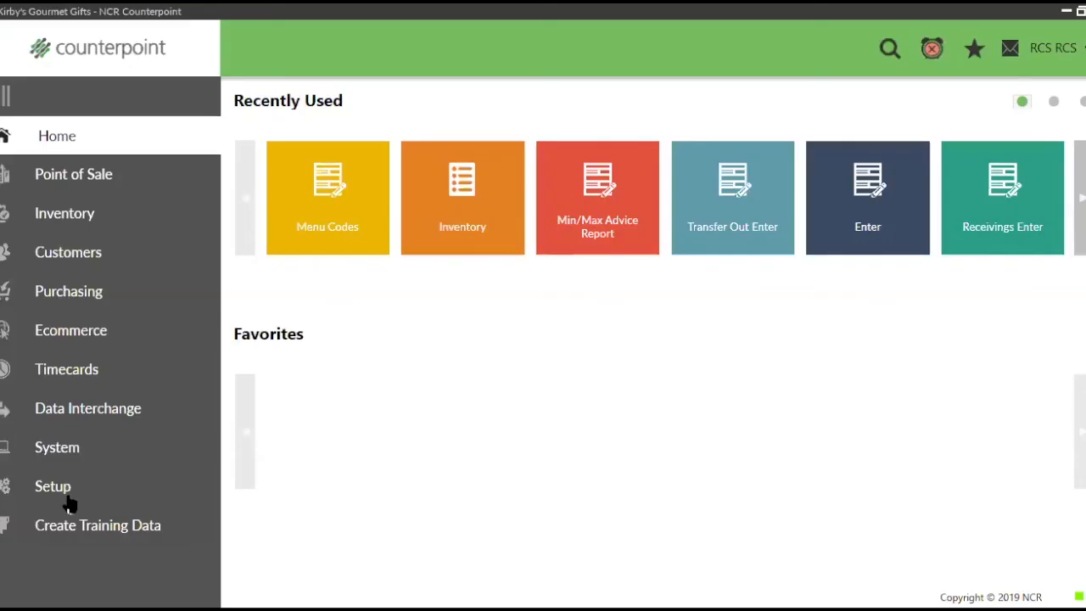
- Check the new Create Training Data menu entry by opening the Min/Max Advice Report, and close the report window
{"action": "left_click", "coordinate": [81, 532]}
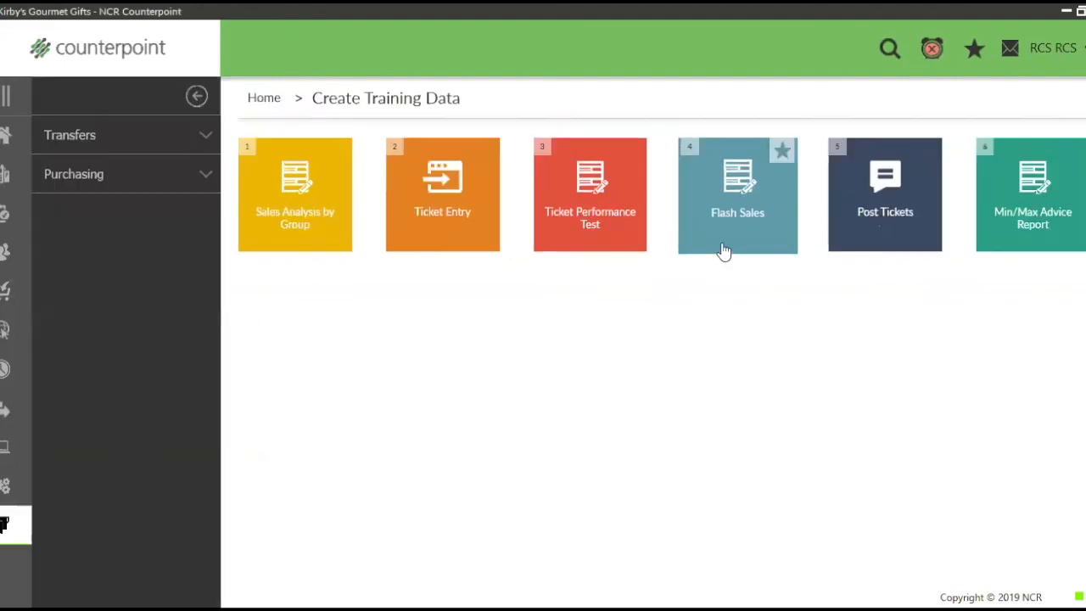
{"action": "left_click", "coordinate": [1038, 242]}
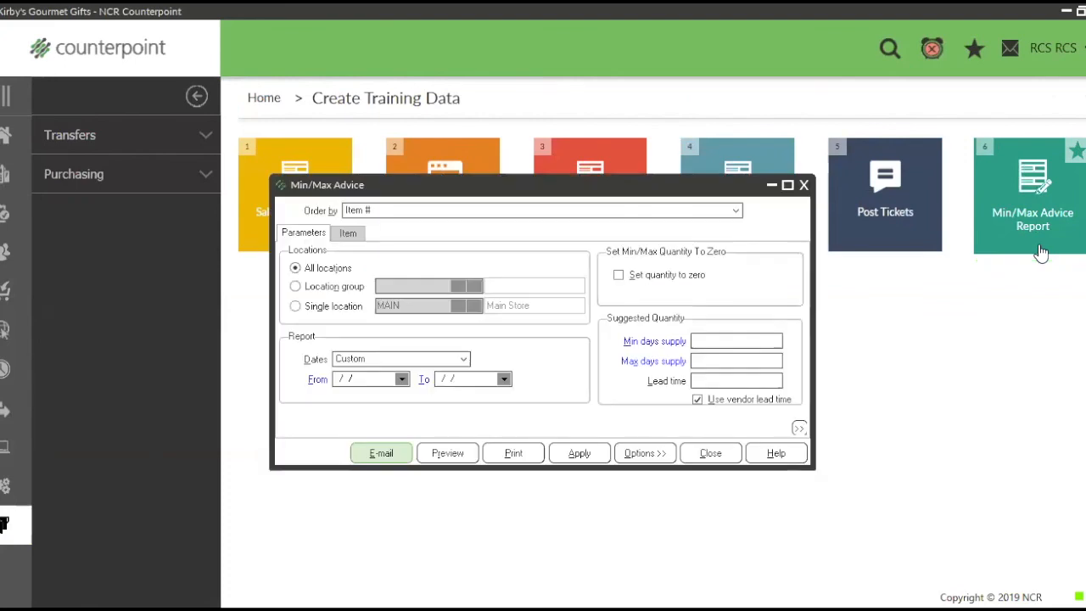
{"action": "left_click", "coordinate": [711, 453]}
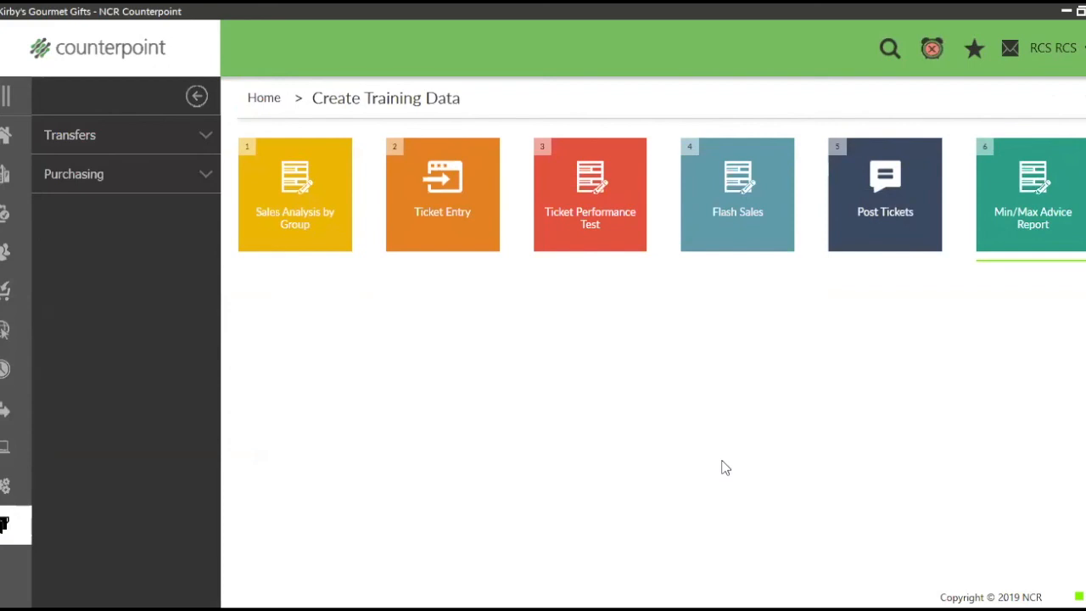
- Search the program functions for "menu" and close the search results
{"action": "left_click", "coordinate": [889, 51]}
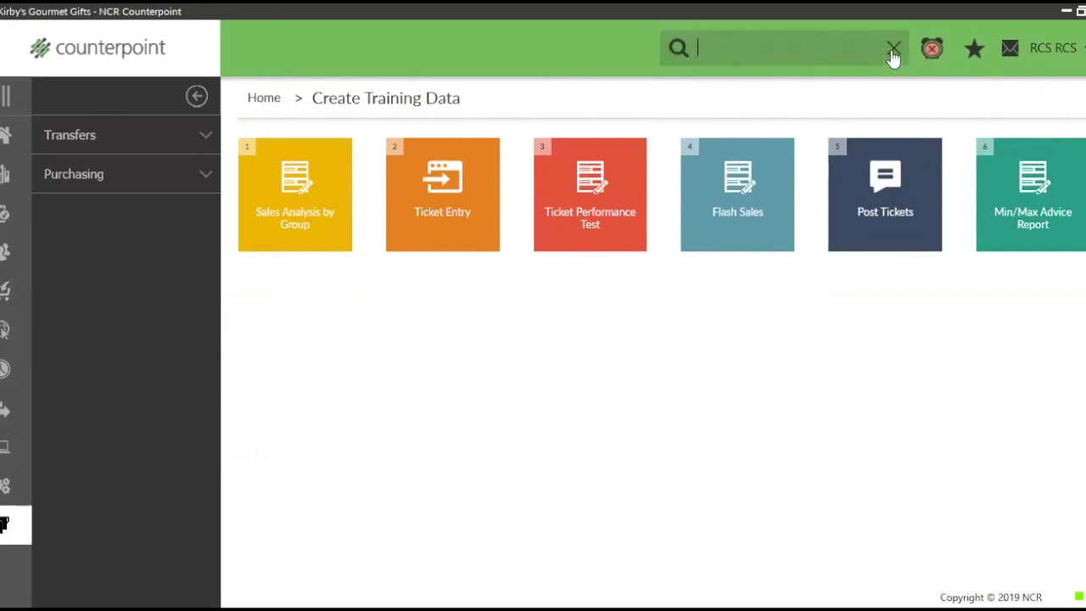
{"action": "type", "text": "menu"}
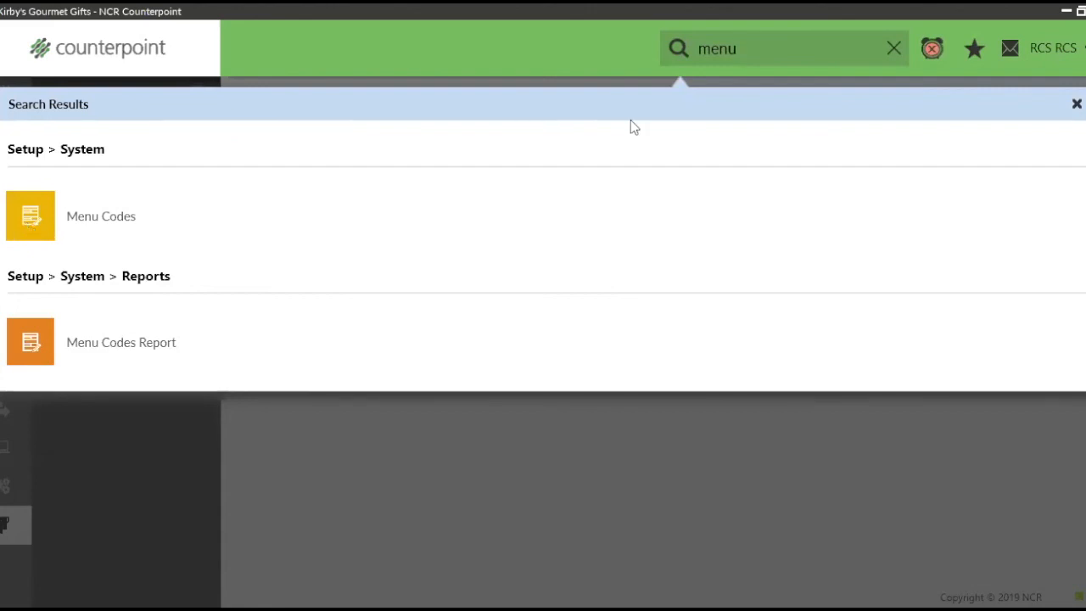
{"action": "left_click", "coordinate": [1076, 105]}
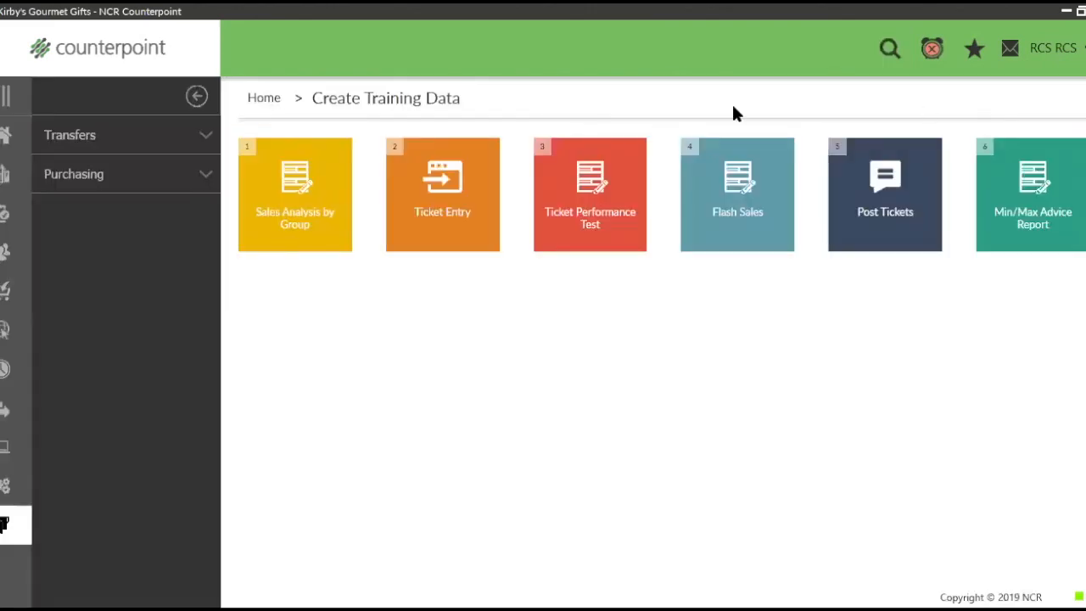